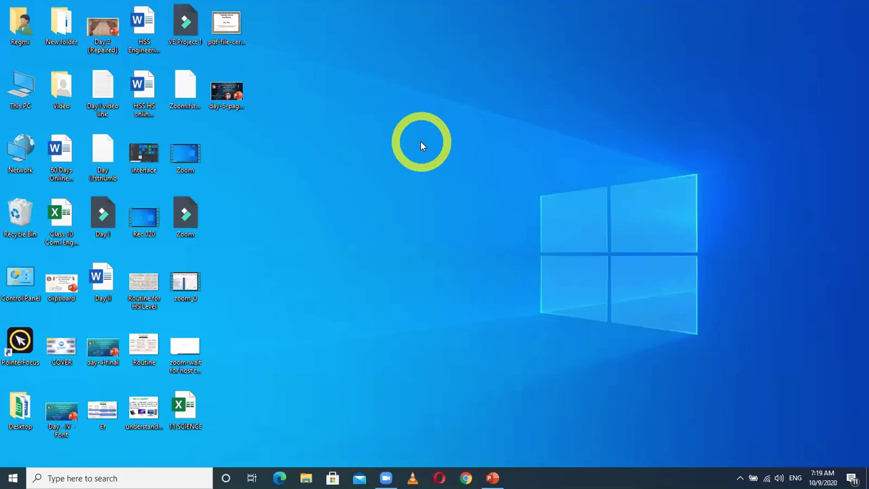
Launch Word by running winword and create a blank document.
{"action": "key", "text": "super+r"}
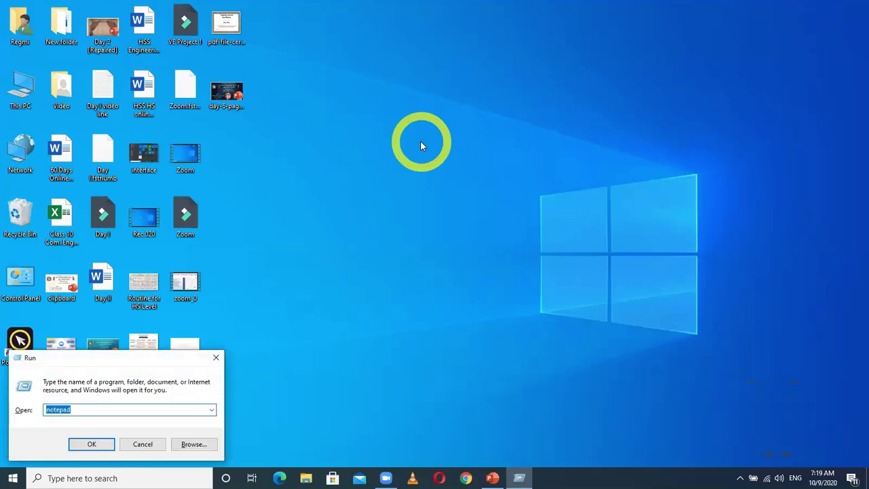
{"action": "type", "text": "winword"}
{"action": "key", "text": "Return"}
{"action": "key", "text": "Return"}
{"action": "type", "text": "winword"}
{"action": "key", "text": "Return"}
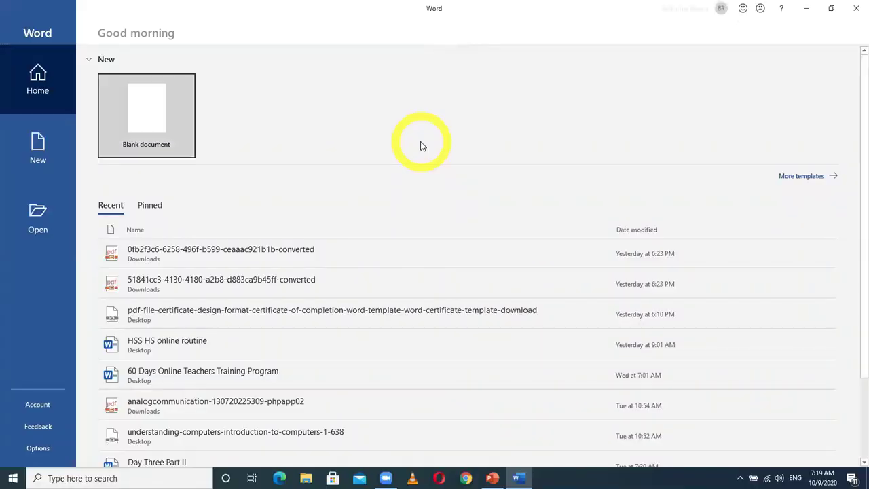
{"action": "left_click", "coordinate": [139, 123]}
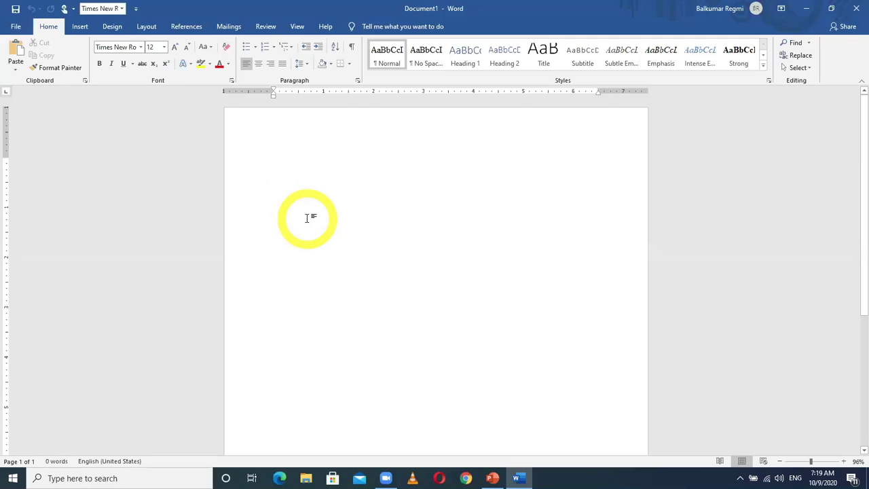
Generate one paragraph of sample text in the document with =rand(1).
{"action": "type", "text": "="}
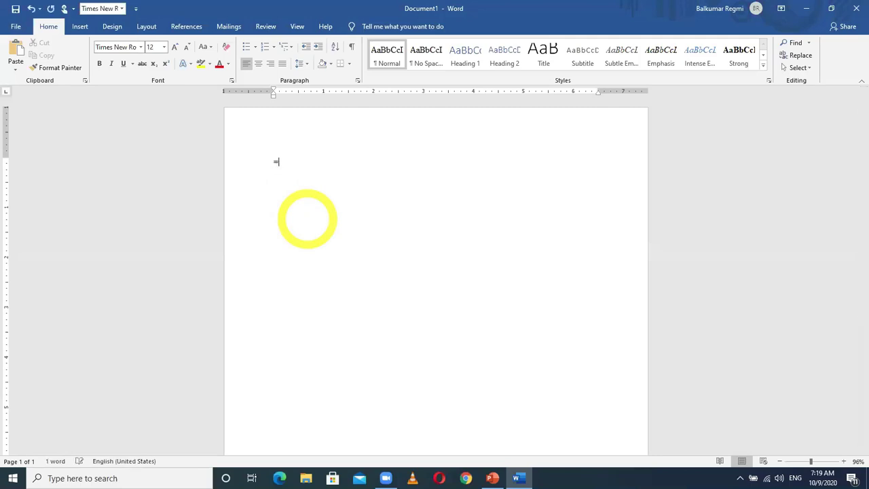
{"action": "type", "text": "rand(1)"}
{"action": "key", "text": "Return"}
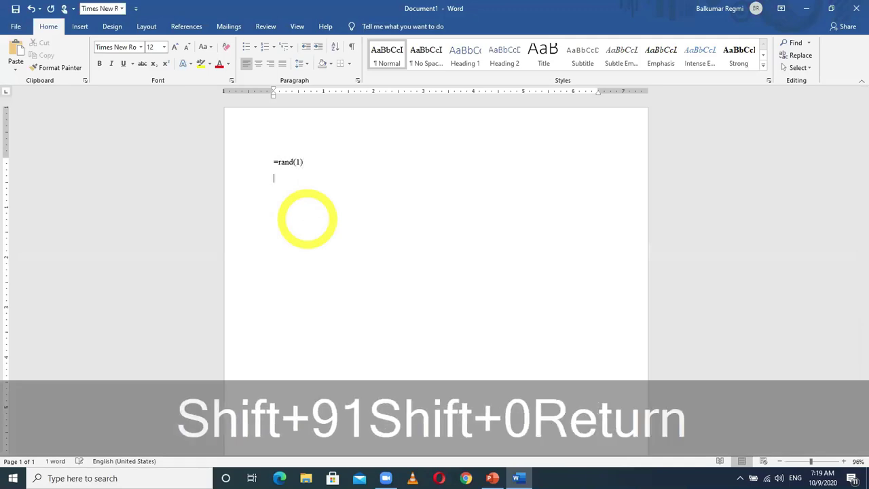
Select all the document text and enlarge its font size to 20.
{"action": "key", "text": "ctrl+a"}
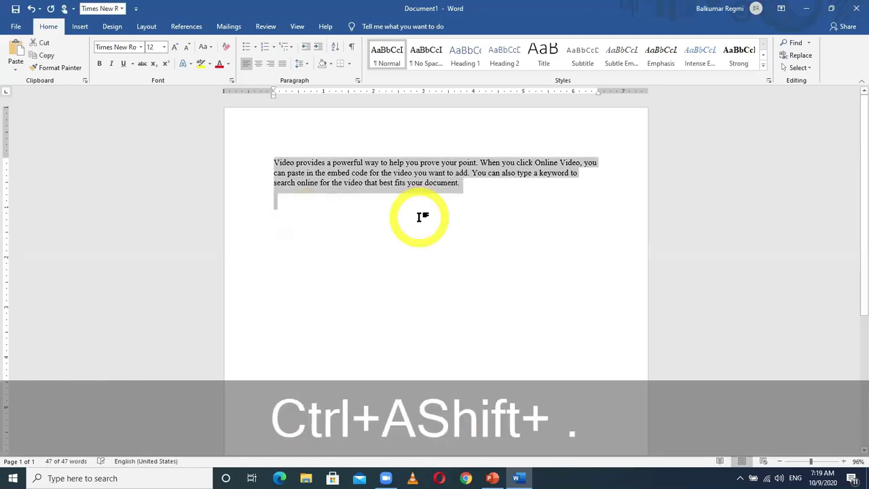
{"action": "key", "text": "ctrl+shift+period"}
{"action": "key", "text": "ctrl+shift+period"}
{"action": "key", "text": "ctrl+shift+period"}
{"action": "key", "text": "ctrl+shift+period"}
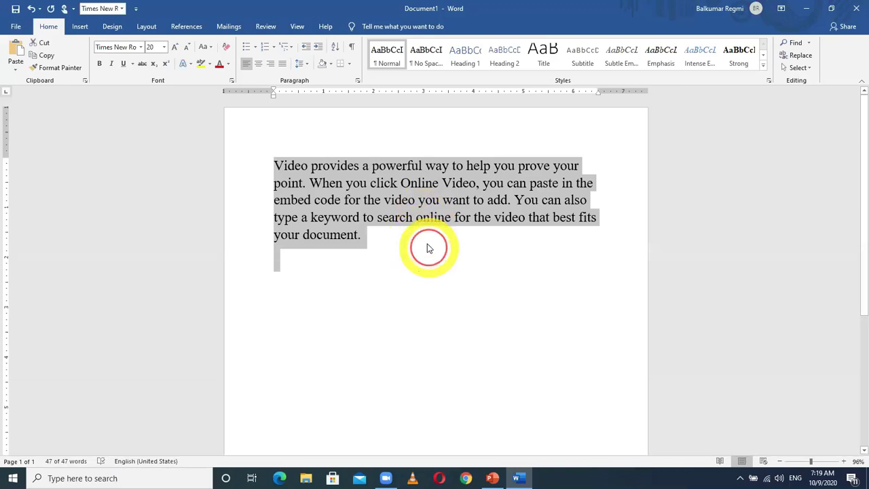
{"action": "left_click", "coordinate": [428, 248]}
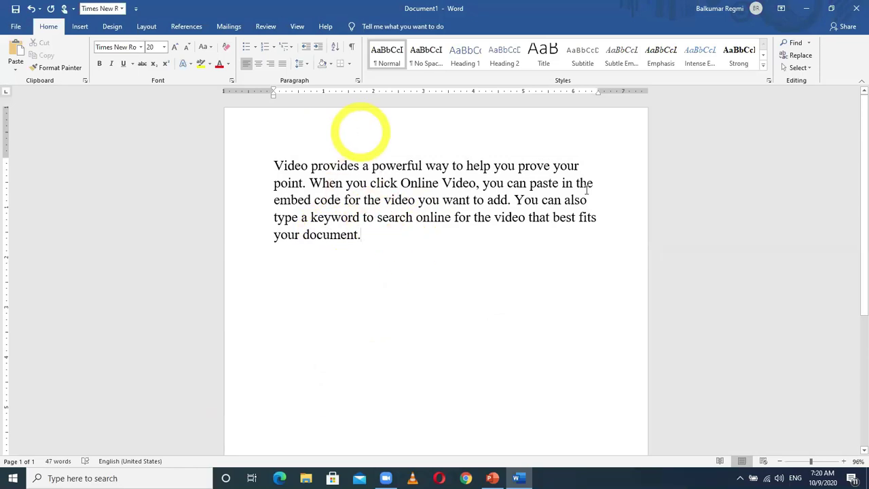
Shift the sample paragraph's indent slightly outward past the left margin using the ruler's indent marker.
{"action": "left_click", "coordinate": [273, 90]}
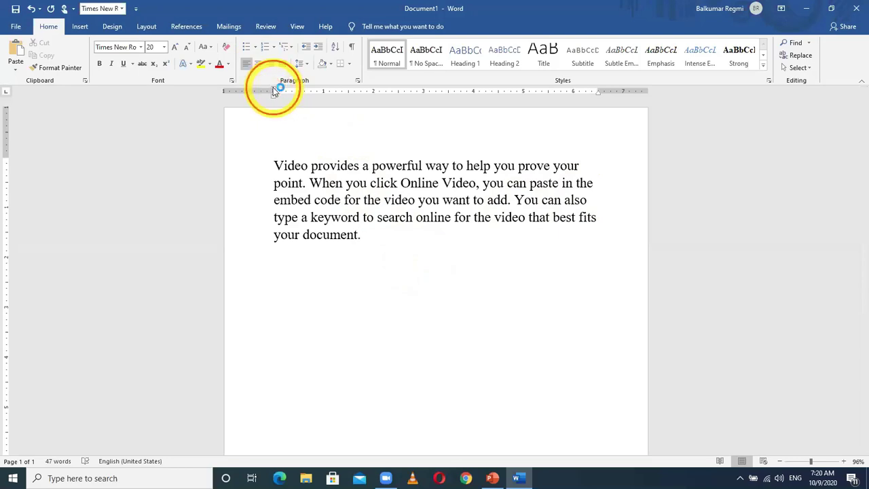
{"action": "double_click", "coordinate": [263, 93]}
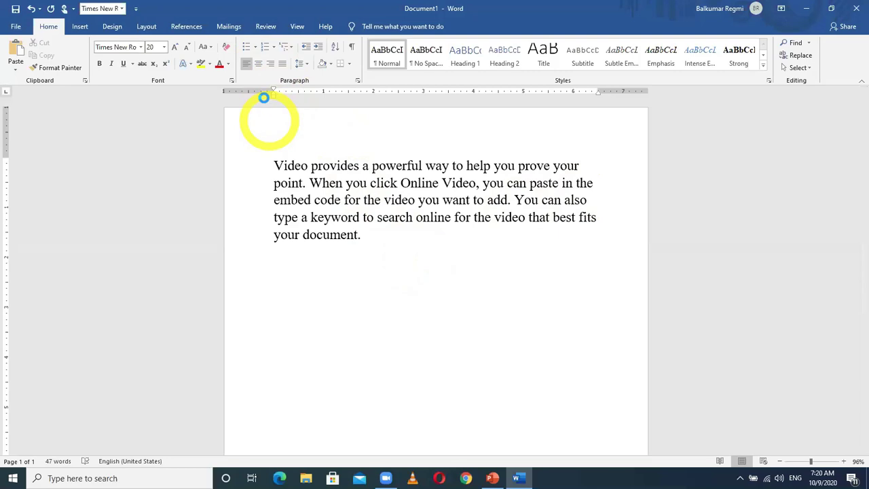
{"action": "left_click", "coordinate": [637, 412]}
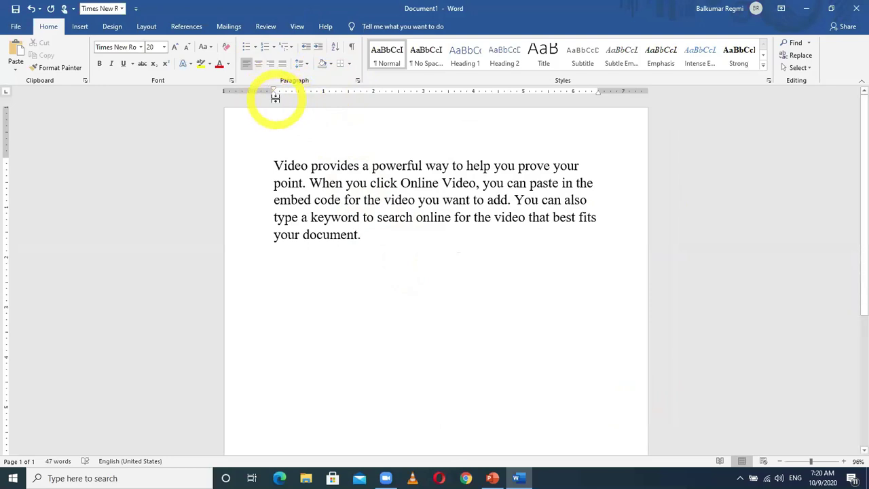
{"action": "left_click_drag", "start_coordinate": [273, 94], "coordinate": [269, 93]}
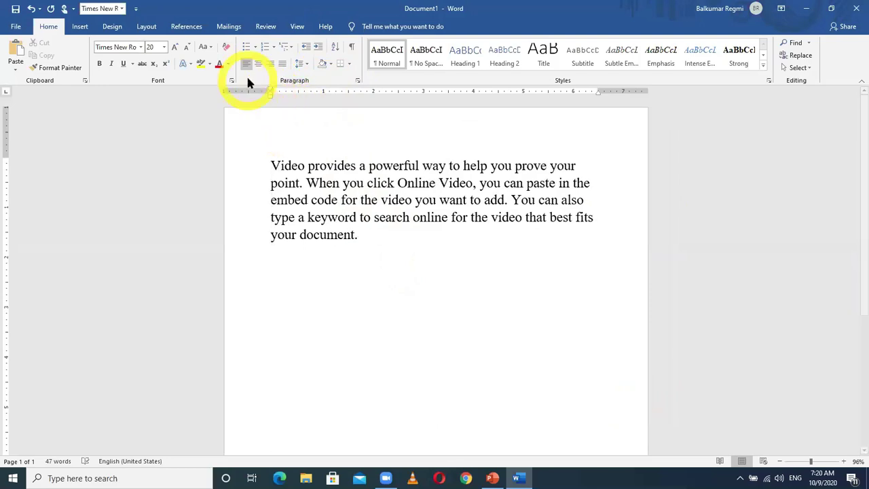
Hide and show the document ruler several times, leaving it displayed.
{"action": "left_click", "coordinate": [80, 29]}
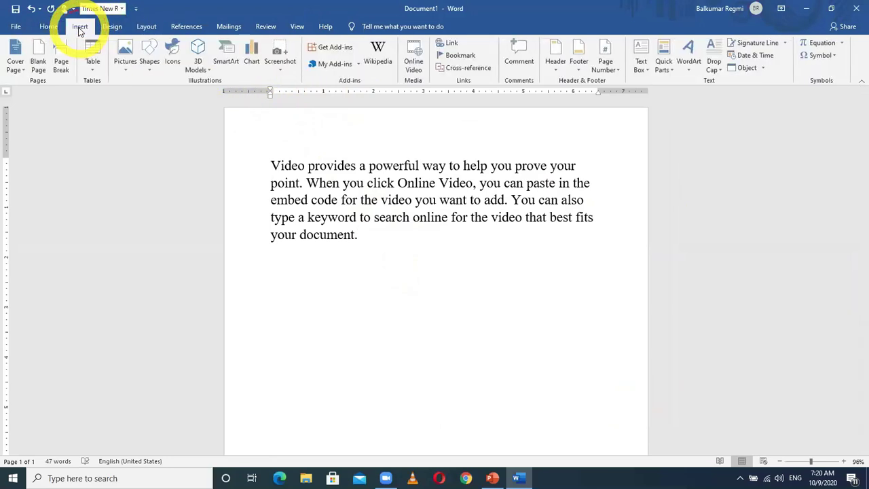
{"action": "left_click", "coordinate": [296, 27]}
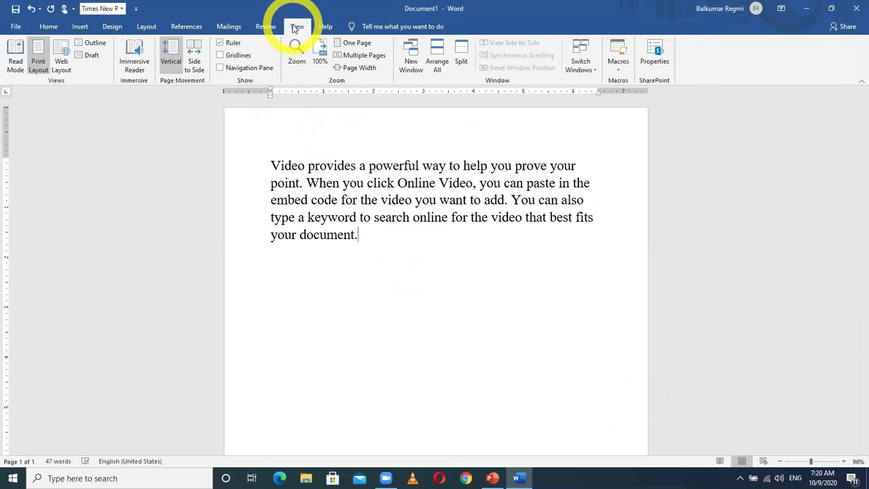
{"action": "left_click", "coordinate": [220, 44]}
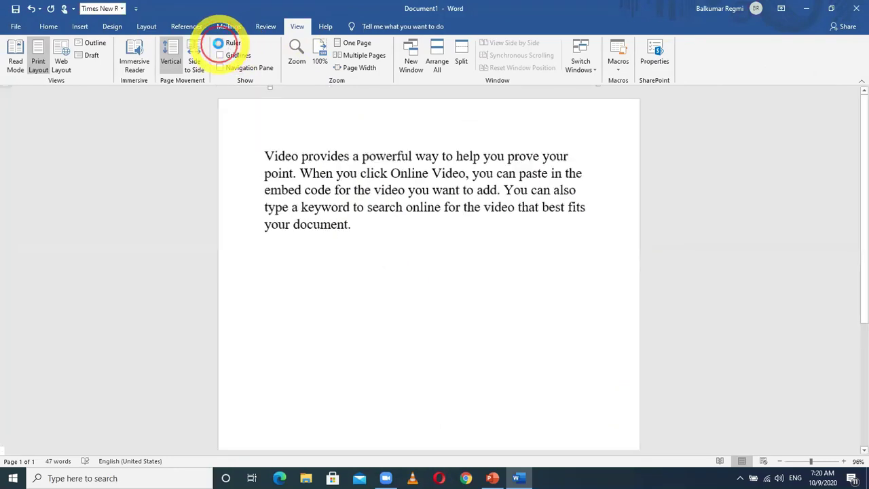
{"action": "left_click", "coordinate": [220, 44]}
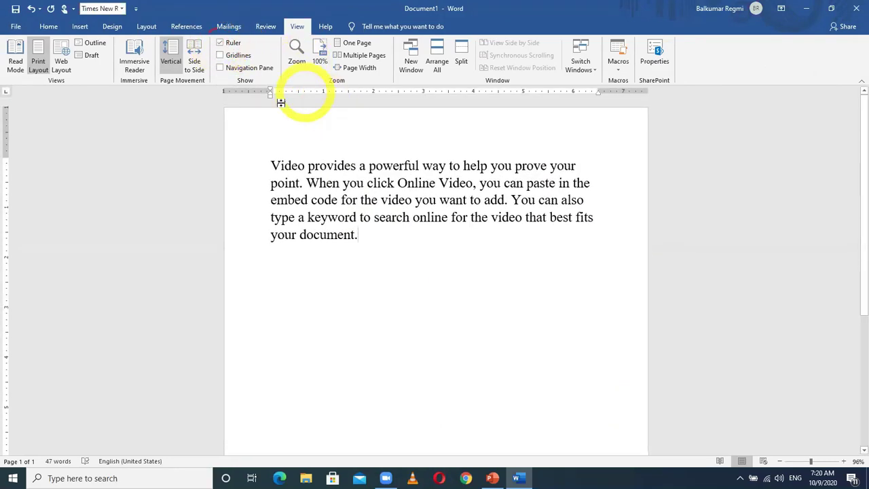
{"action": "left_click", "coordinate": [220, 43]}
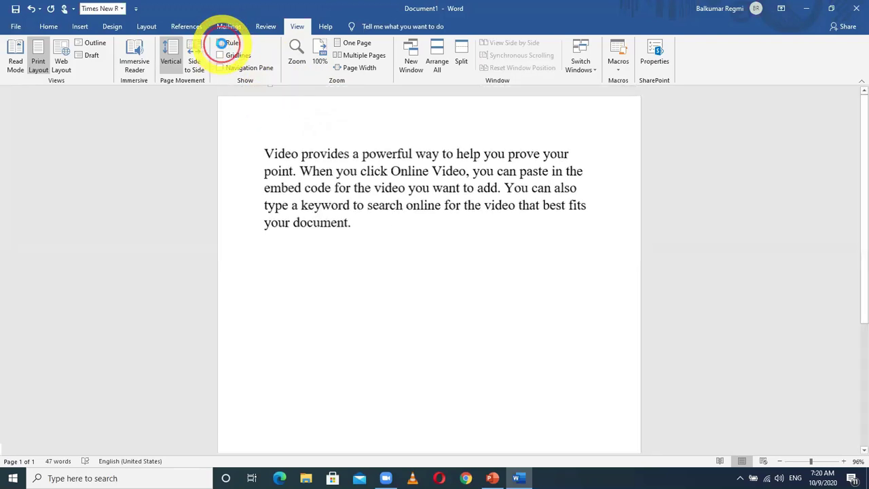
{"action": "left_click", "coordinate": [220, 44]}
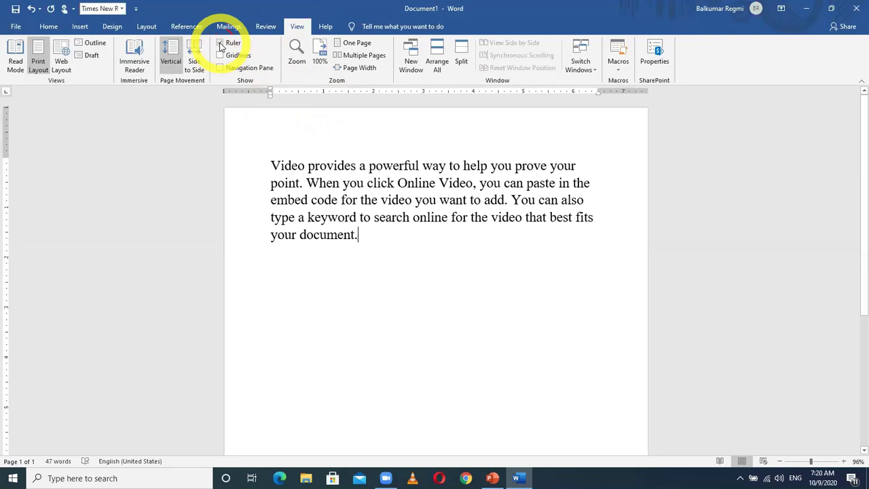
{"action": "left_click", "coordinate": [220, 44]}
{"action": "left_click", "coordinate": [220, 44]}
{"action": "left_click", "coordinate": [220, 44]}
{"action": "left_click", "coordinate": [220, 45]}
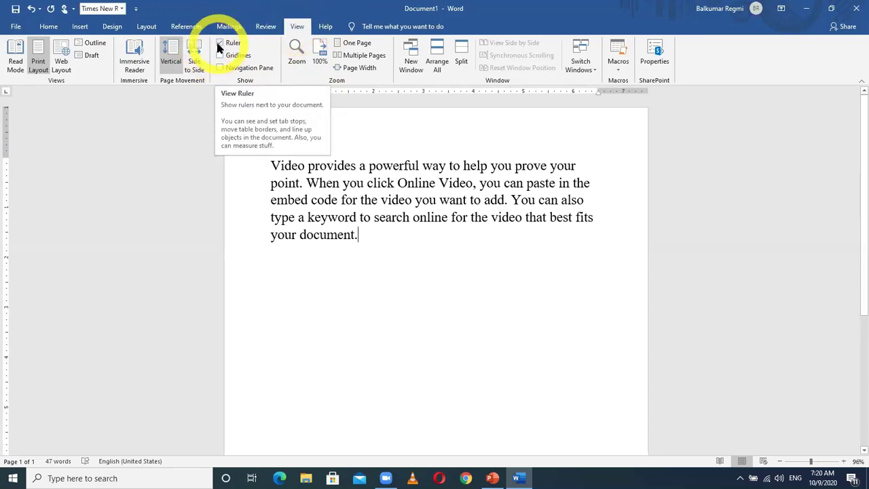
{"action": "left_click", "coordinate": [388, 249]}
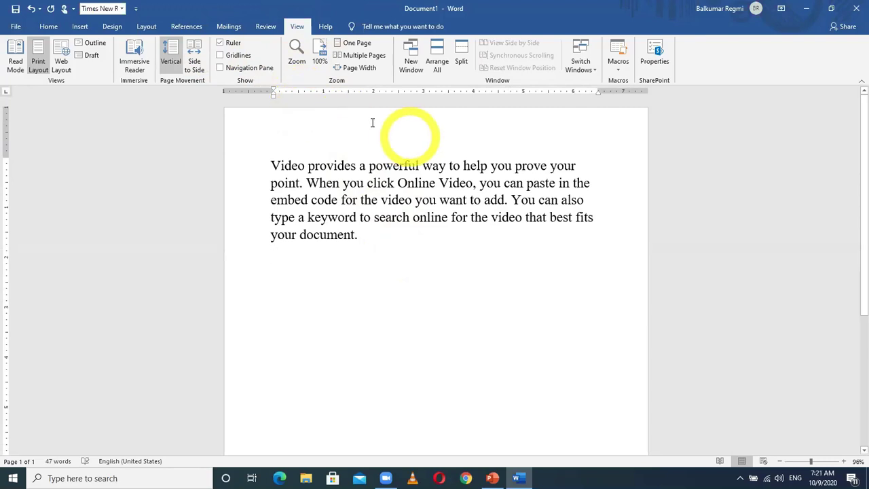
Add a new line after the paragraph and open the On-Screen Keyboard by searching for "onscr".
{"action": "left_click", "coordinate": [47, 27]}
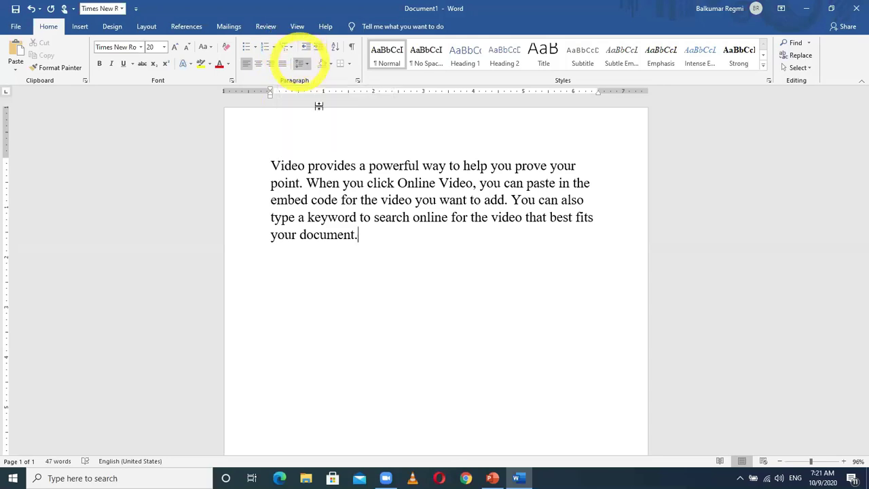
{"action": "key", "text": "Return"}
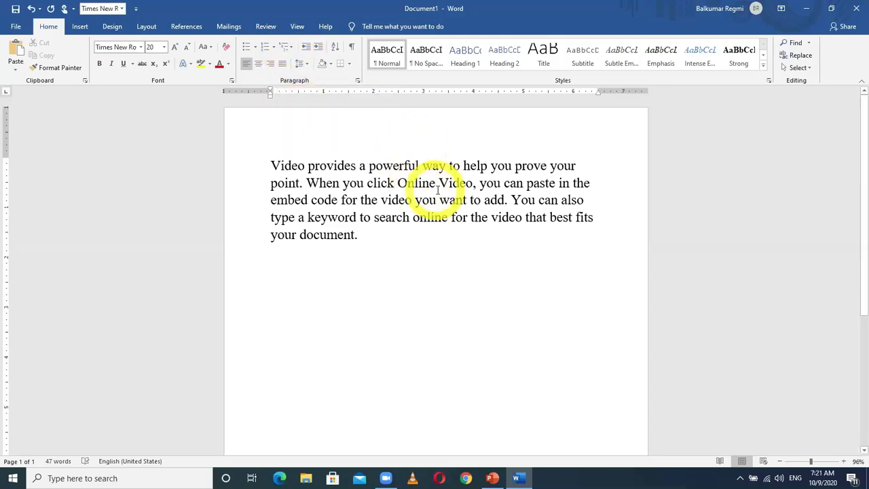
{"action": "key", "text": "super+s"}
{"action": "type", "text": "on"}
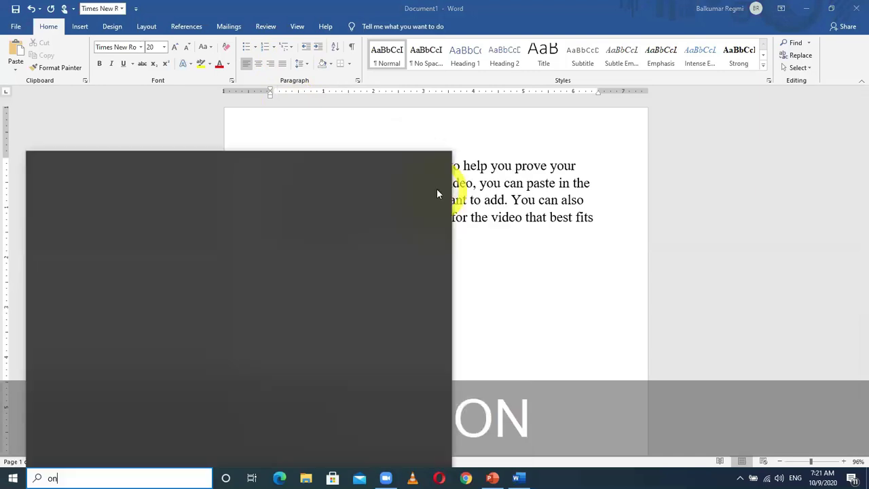
{"action": "type", "text": "scr"}
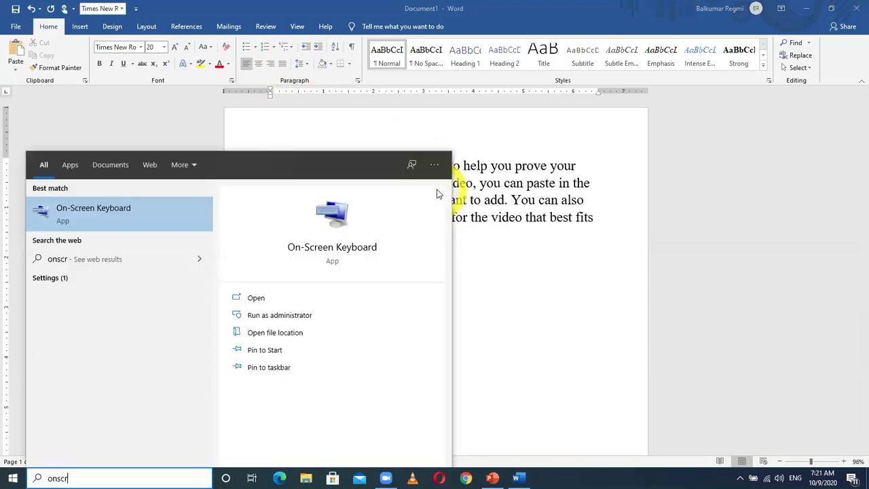
{"action": "key", "text": "Return"}
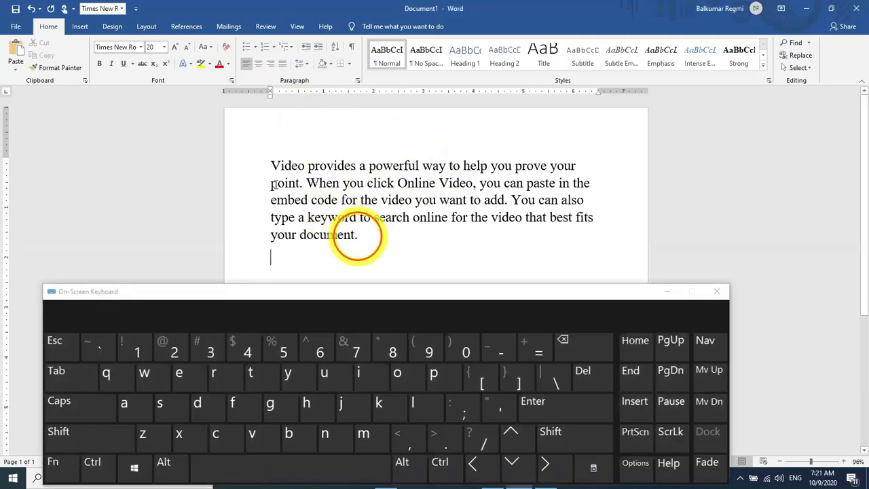
Delete the sample paragraph and start a numbered list with "1.".
{"action": "left_click_drag", "start_coordinate": [355, 237], "coordinate": [252, 163]}
{"action": "key", "text": "Delete"}
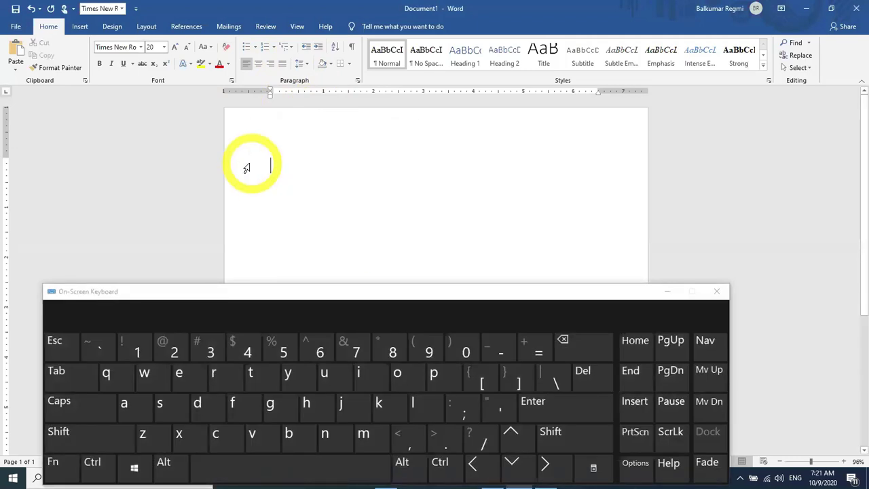
{"action": "type", "text": "1."}
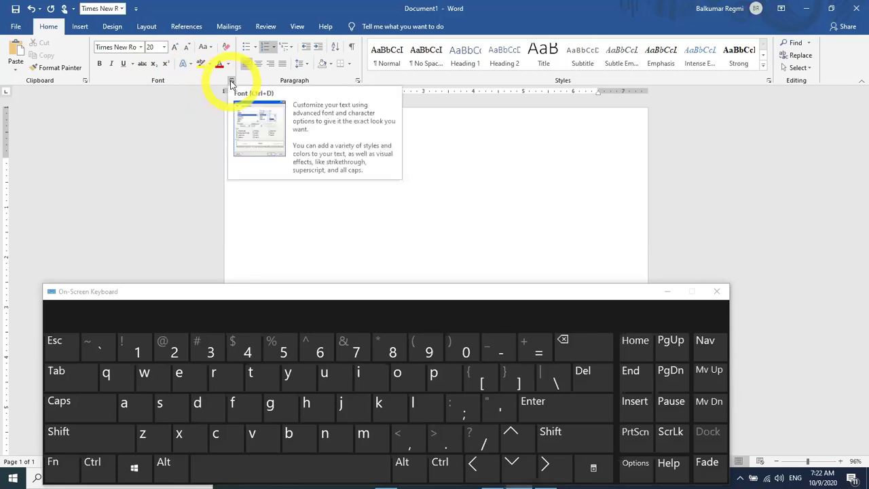
Minimize the On-Screen Keyboard and open the Font dialog for the numbered line.
{"action": "left_click", "coordinate": [667, 291]}
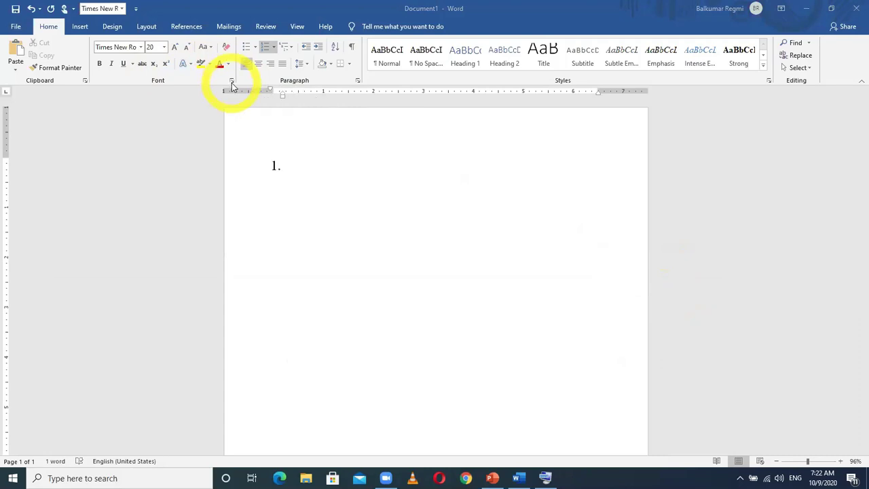
{"action": "left_click", "coordinate": [231, 81]}
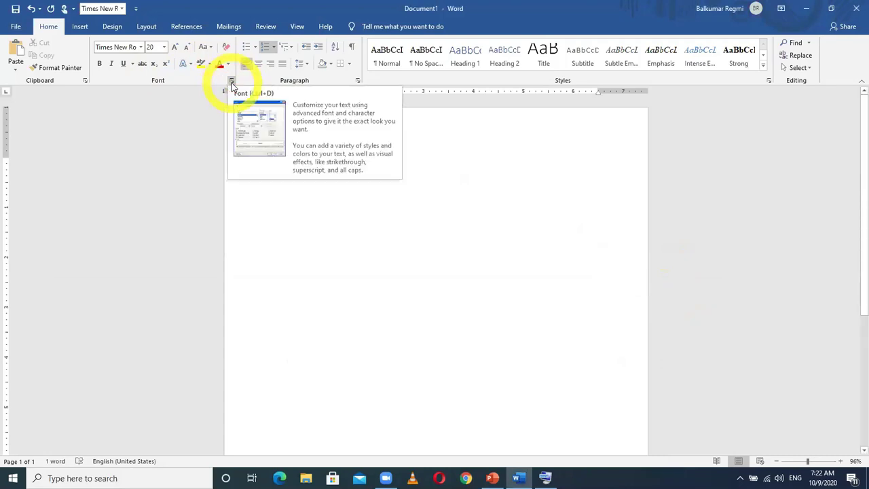
{"action": "left_click", "coordinate": [232, 83]}
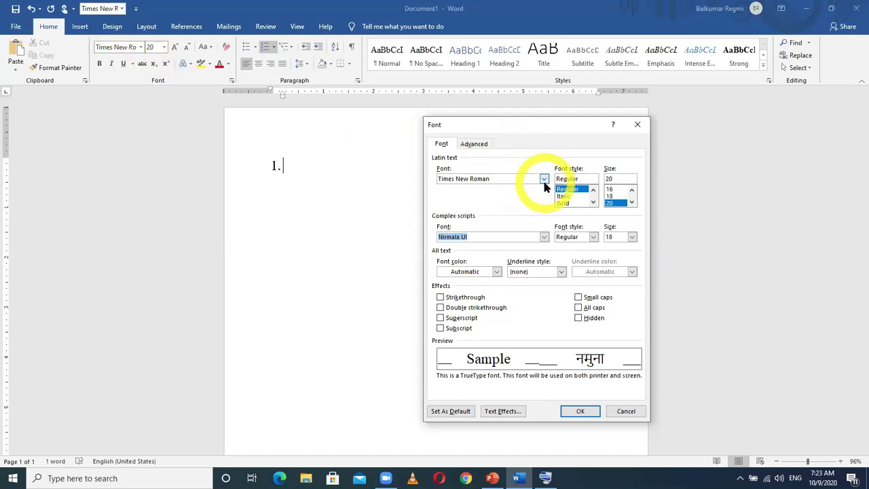
Look through the fonts offered for complex scripts in the Font dialog, from the start of the list to the end.
{"action": "left_click", "coordinate": [503, 178]}
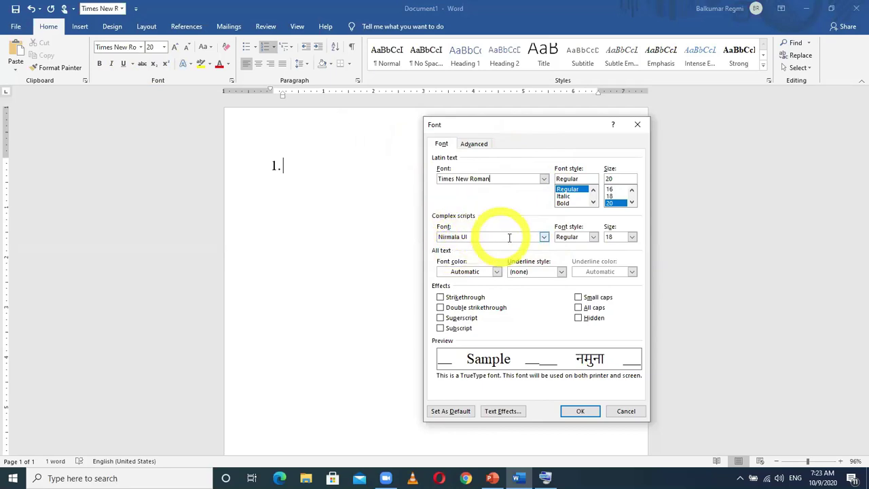
{"action": "left_click", "coordinate": [544, 237]}
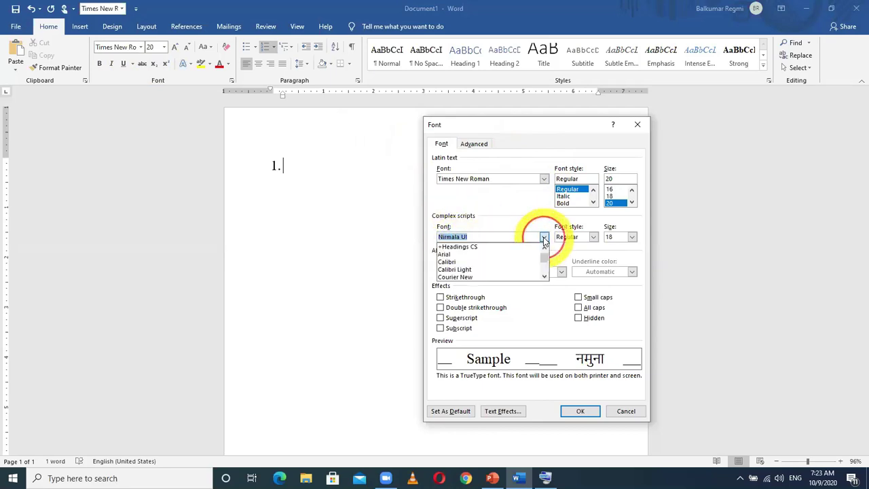
{"action": "left_click", "coordinate": [545, 277]}
{"action": "left_click", "coordinate": [545, 277]}
{"action": "left_click", "coordinate": [545, 277]}
{"action": "left_click", "coordinate": [544, 277]}
{"action": "left_click", "coordinate": [544, 277]}
{"action": "left_click", "coordinate": [545, 278]}
{"action": "left_click", "coordinate": [545, 277]}
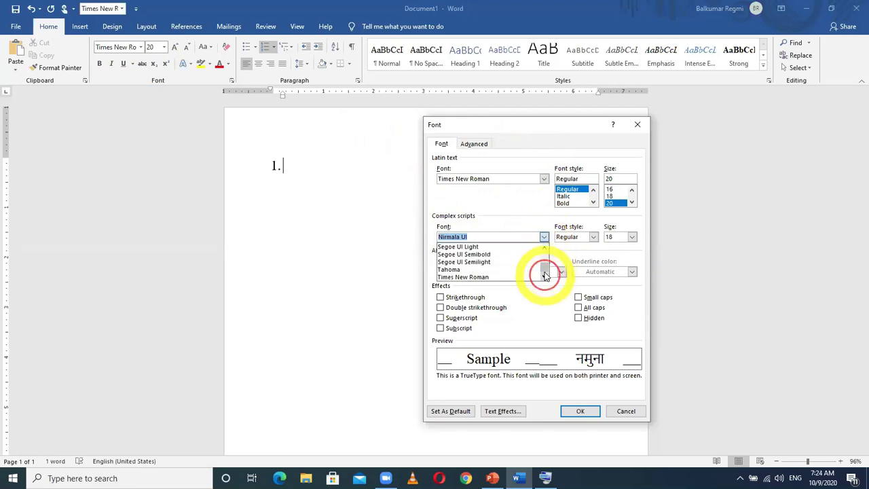
{"action": "left_click", "coordinate": [545, 249]}
{"action": "left_click", "coordinate": [544, 248]}
{"action": "left_click", "coordinate": [545, 248]}
{"action": "left_click", "coordinate": [544, 248]}
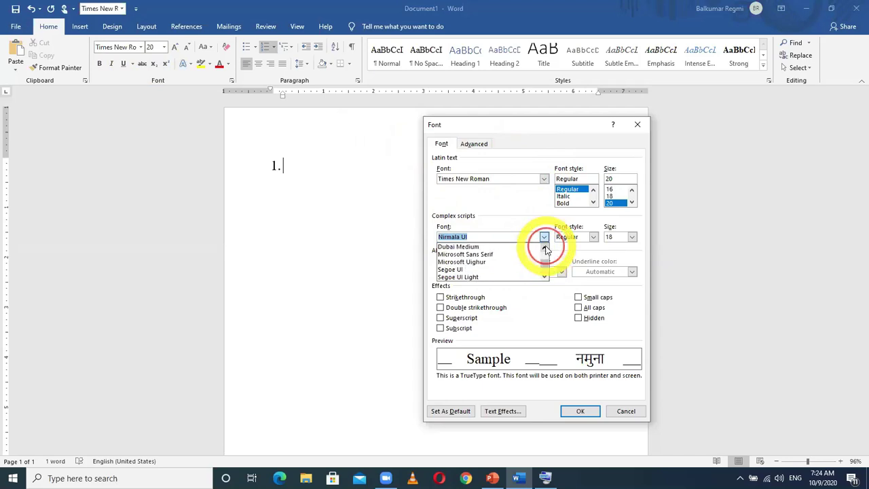
{"action": "left_click", "coordinate": [544, 248]}
{"action": "left_click", "coordinate": [545, 248]}
{"action": "left_click", "coordinate": [545, 248]}
{"action": "left_click", "coordinate": [545, 249]}
{"action": "left_click", "coordinate": [545, 249]}
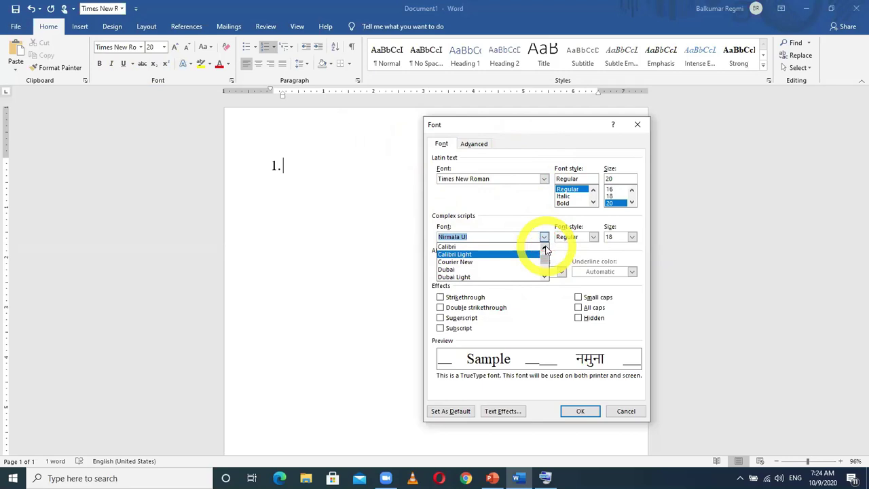
{"action": "left_click", "coordinate": [545, 249]}
{"action": "left_click", "coordinate": [545, 248]}
{"action": "left_click", "coordinate": [545, 249]}
{"action": "left_click", "coordinate": [545, 248]}
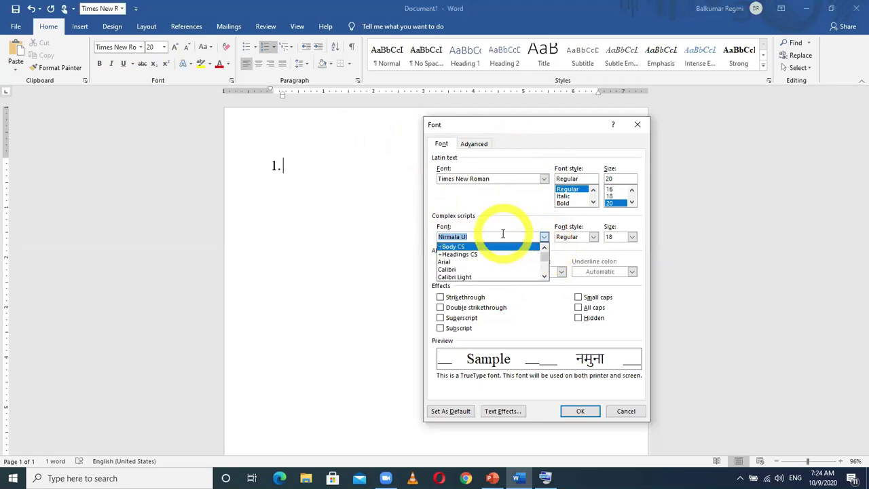
{"action": "left_click", "coordinate": [511, 236]}
{"action": "left_click", "coordinate": [543, 237]}
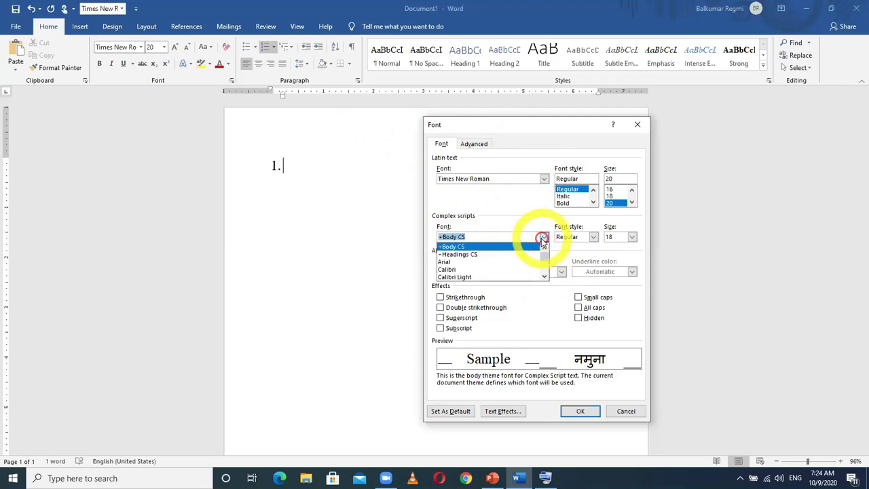
{"action": "left_click", "coordinate": [544, 277]}
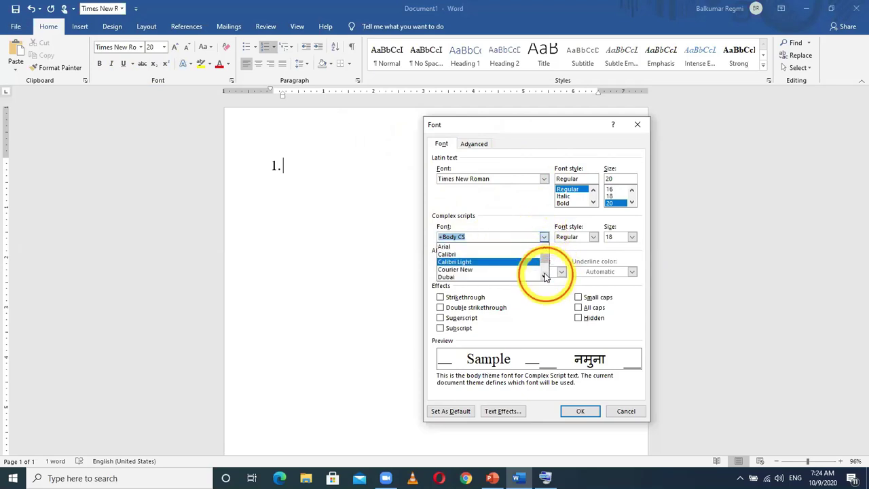
{"action": "left_click", "coordinate": [544, 275]}
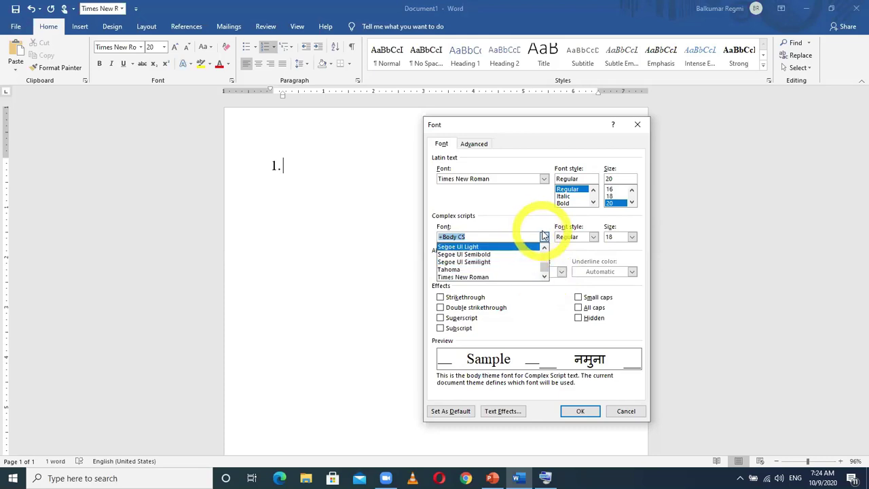
{"action": "left_click", "coordinate": [544, 238]}
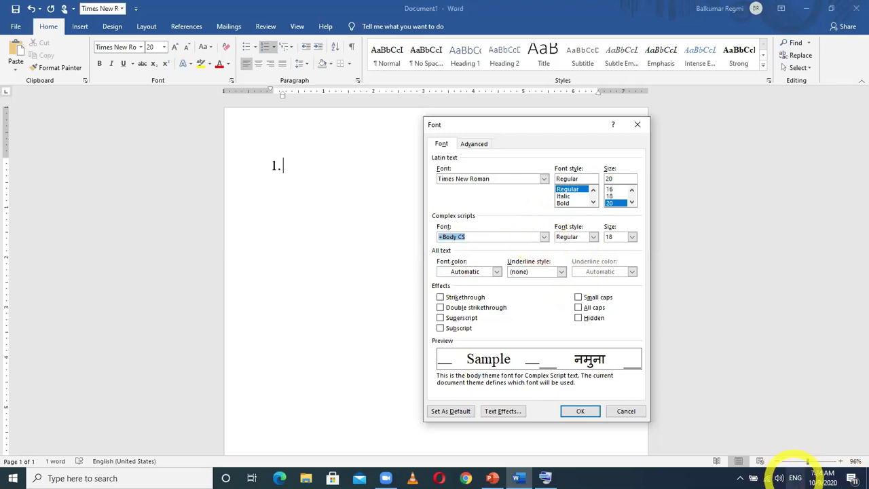
Switch the input language to Nepali (Google Input Tools) and choose Dubai as the complex scripts font.
{"action": "left_click", "coordinate": [795, 477]}
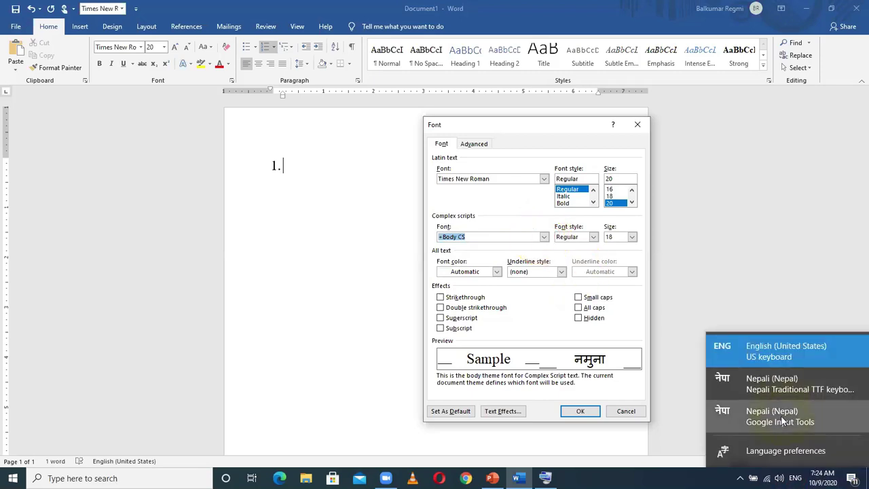
{"action": "left_click", "coordinate": [788, 415]}
{"action": "left_click", "coordinate": [544, 237]}
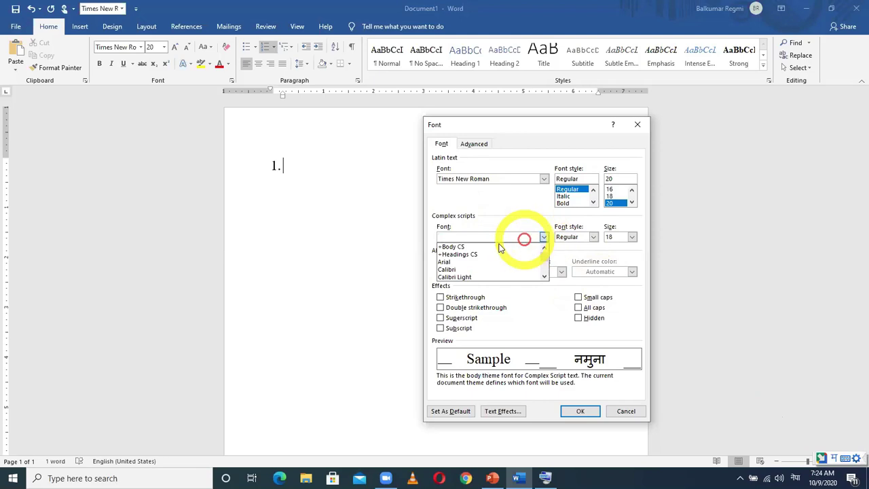
{"action": "left_click", "coordinate": [545, 277]}
{"action": "left_click", "coordinate": [544, 278]}
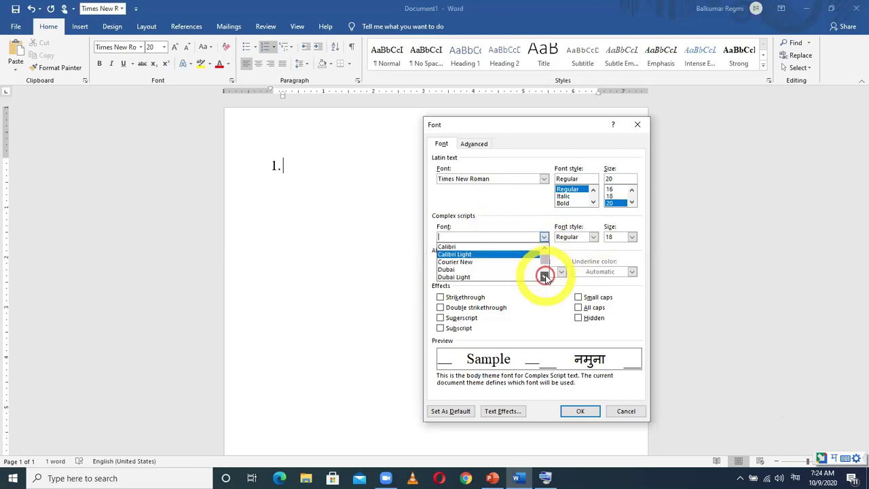
{"action": "left_click", "coordinate": [544, 278]}
{"action": "left_click", "coordinate": [544, 277]}
{"action": "left_click", "coordinate": [544, 278]}
{"action": "left_click", "coordinate": [544, 278]}
{"action": "left_click", "coordinate": [545, 278]}
{"action": "left_click", "coordinate": [545, 278]}
{"action": "left_click", "coordinate": [544, 277]}
{"action": "left_click", "coordinate": [545, 278]}
{"action": "left_click", "coordinate": [544, 278]}
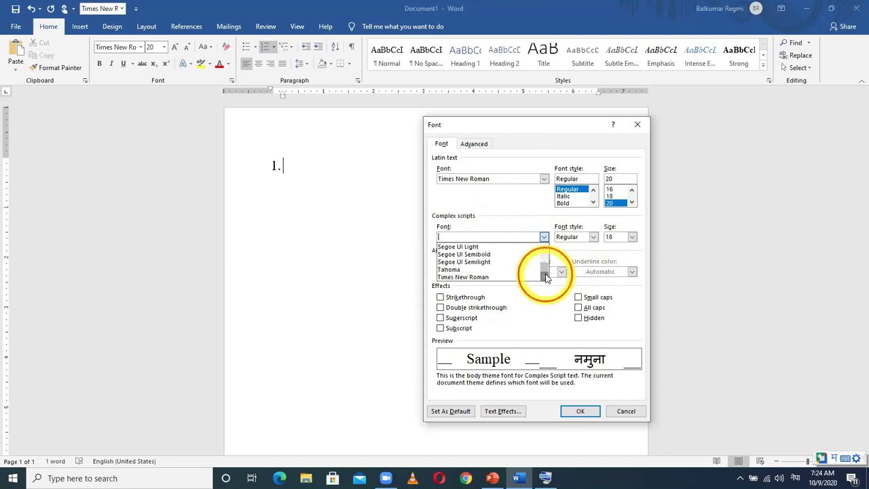
{"action": "left_click", "coordinate": [544, 248]}
{"action": "left_click", "coordinate": [545, 249]}
{"action": "left_click", "coordinate": [544, 248]}
{"action": "left_click", "coordinate": [544, 249]}
{"action": "left_click", "coordinate": [545, 248]}
{"action": "left_click", "coordinate": [544, 249]}
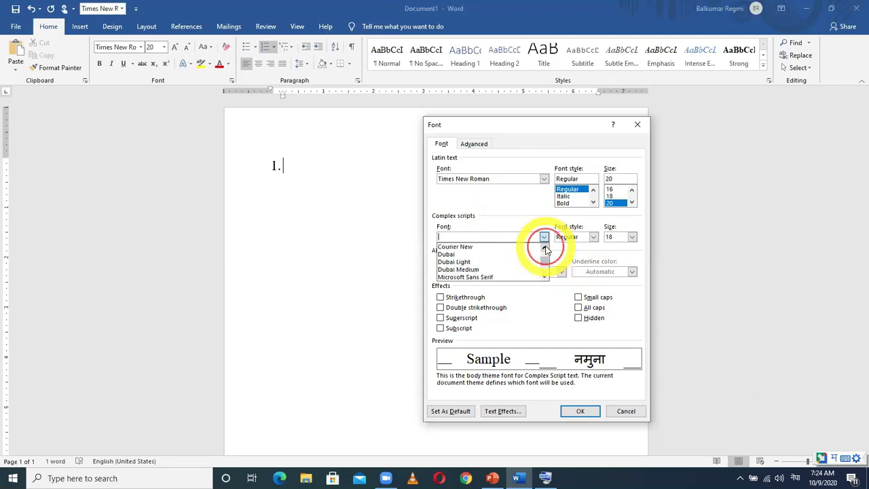
{"action": "left_click", "coordinate": [460, 261]}
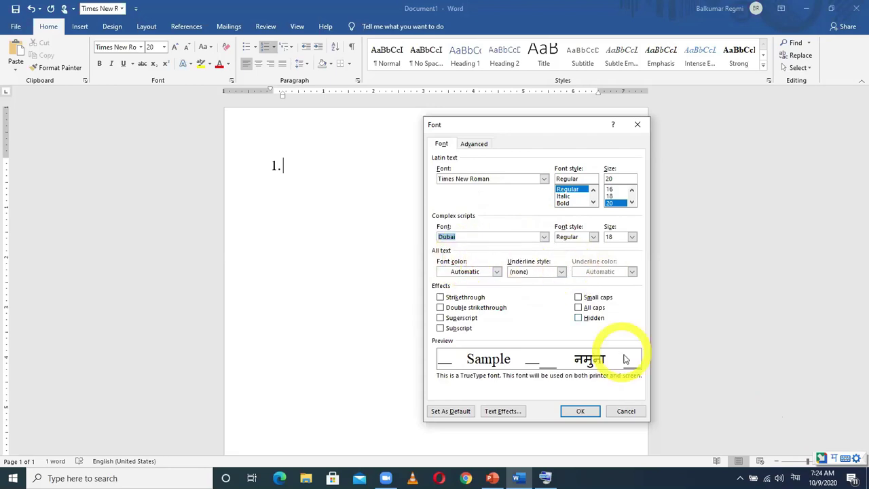
Choose complex scripts size 18 and make these fonts the default for all documents based on the Normal template.
{"action": "left_click", "coordinate": [632, 237]}
{"action": "left_click", "coordinate": [611, 270]}
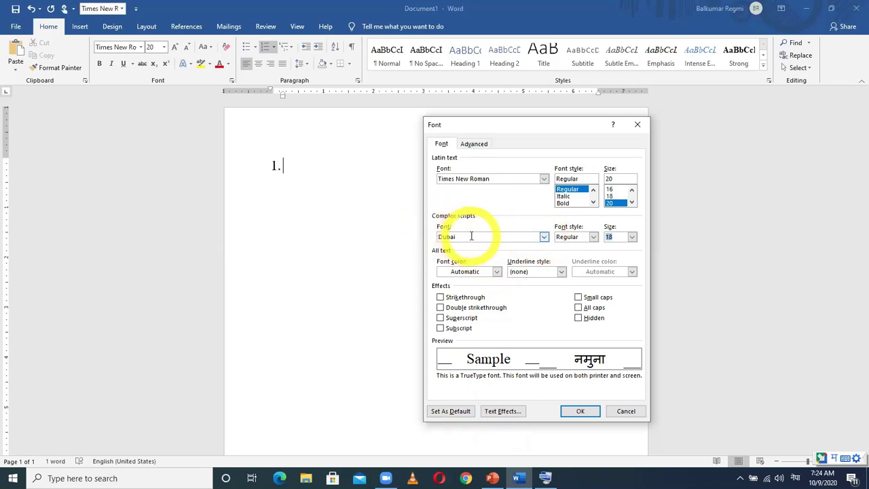
{"action": "left_click", "coordinate": [452, 412]}
{"action": "left_click", "coordinate": [371, 233]}
{"action": "left_click", "coordinate": [481, 249]}
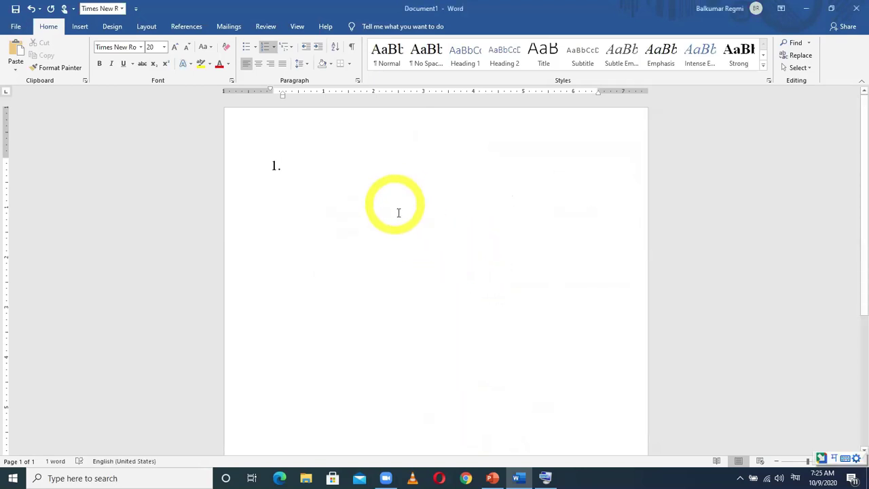
Select Nepali (Google Input Tools) as the input language and enter "स्दक्ज्फ़;ल्क्दस्ज्फ़" on the numbered line.
{"action": "left_click", "coordinate": [796, 478]}
{"action": "left_click", "coordinate": [773, 416]}
{"action": "left_click", "coordinate": [346, 191]}
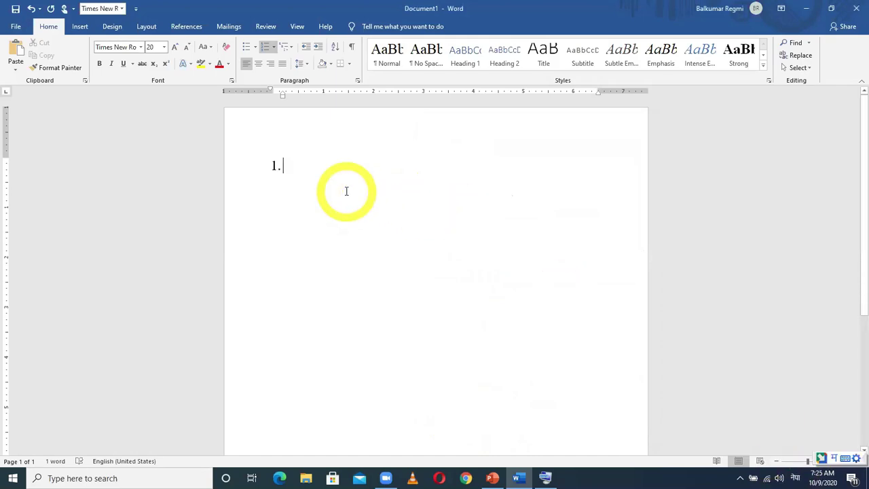
{"action": "type", "text": "स्दक्जफ:ल्दरज्फ"}
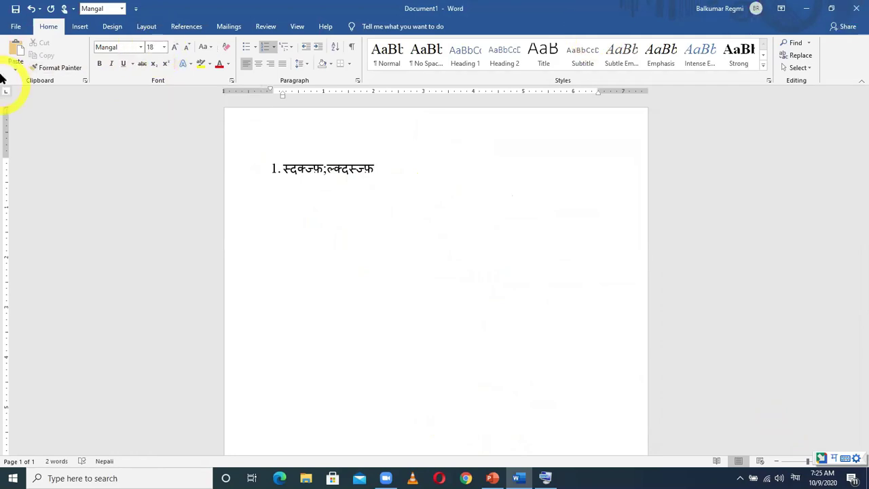
Create a new blank document and enter the Nepali sample text "स्द्फ्सद्फ़".
{"action": "left_click", "coordinate": [15, 28]}
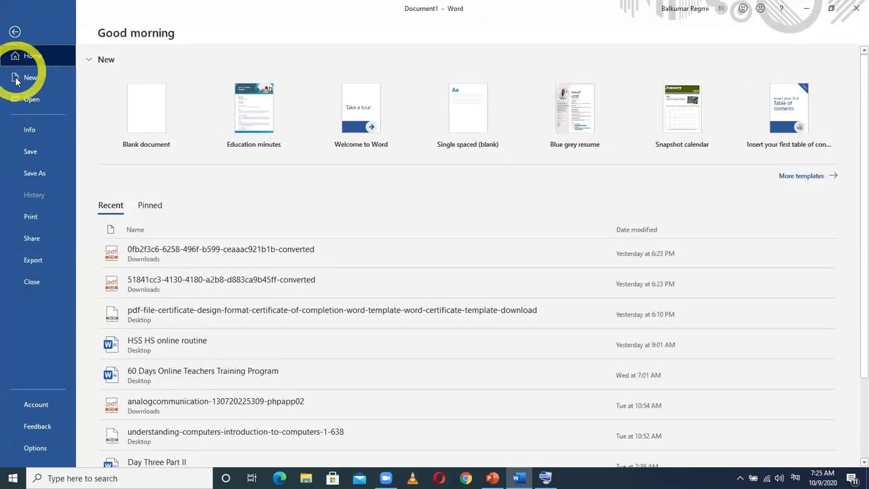
{"action": "left_click", "coordinate": [27, 79]}
{"action": "left_click", "coordinate": [175, 138]}
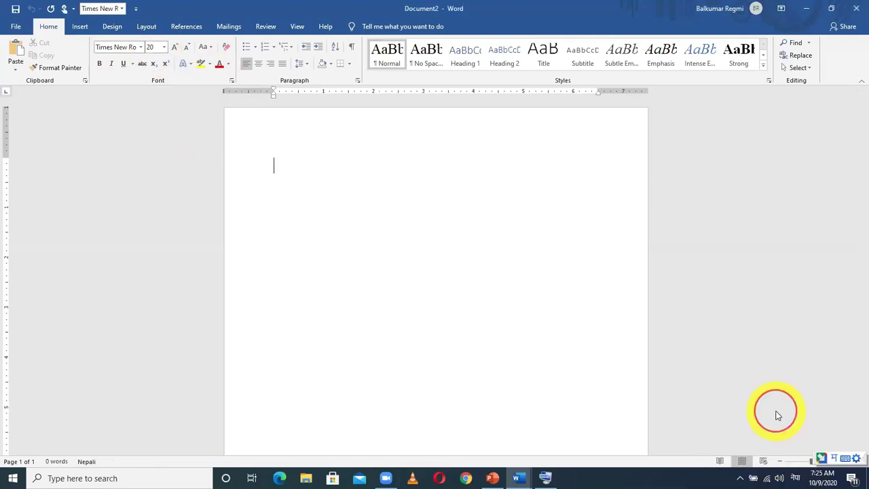
{"action": "right_click", "coordinate": [335, 197]}
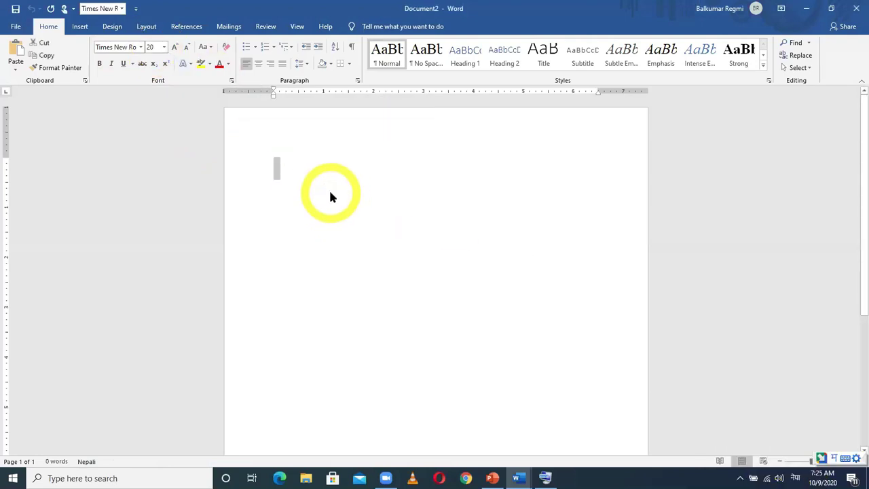
{"action": "type", "text": "स्दफस्दफ"}
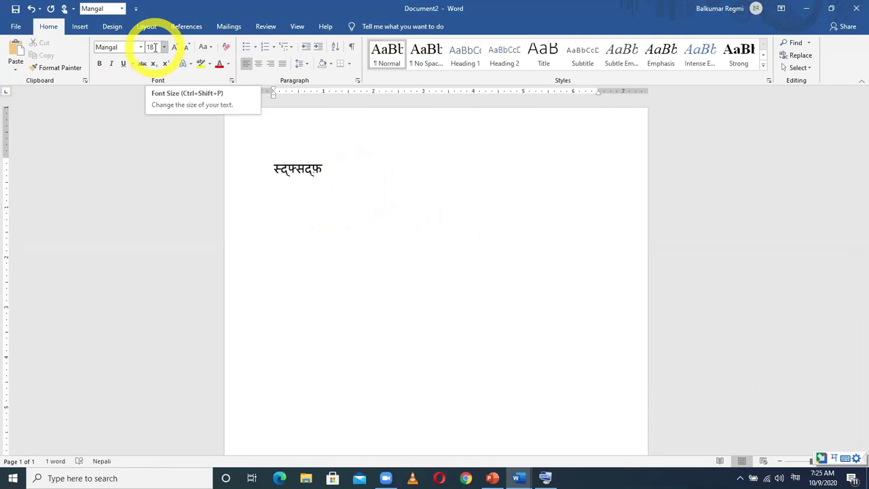
Set the complex scripts font to Mangal, size 16, in the Font dialog.
{"action": "left_click", "coordinate": [231, 82]}
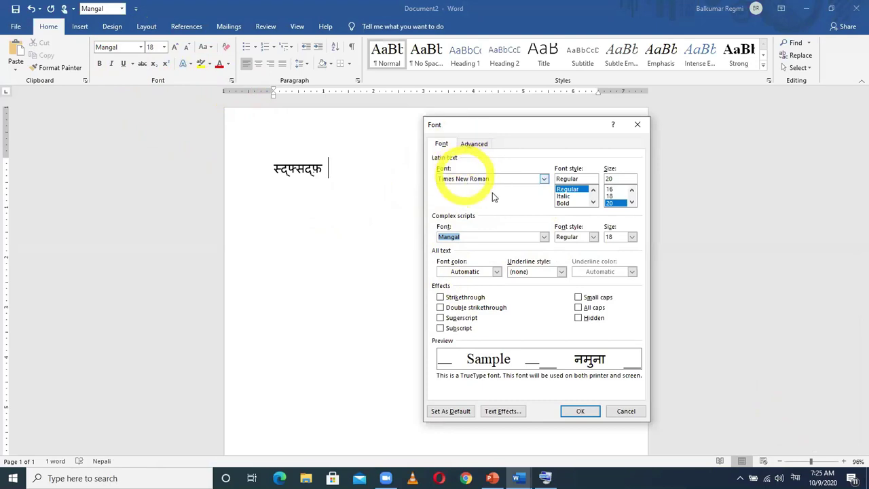
{"action": "left_click", "coordinate": [543, 237]}
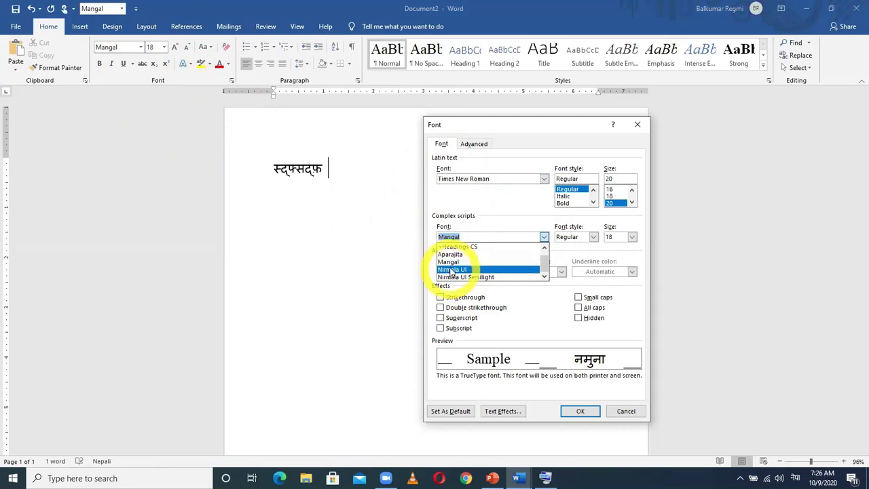
{"action": "left_click", "coordinate": [450, 264]}
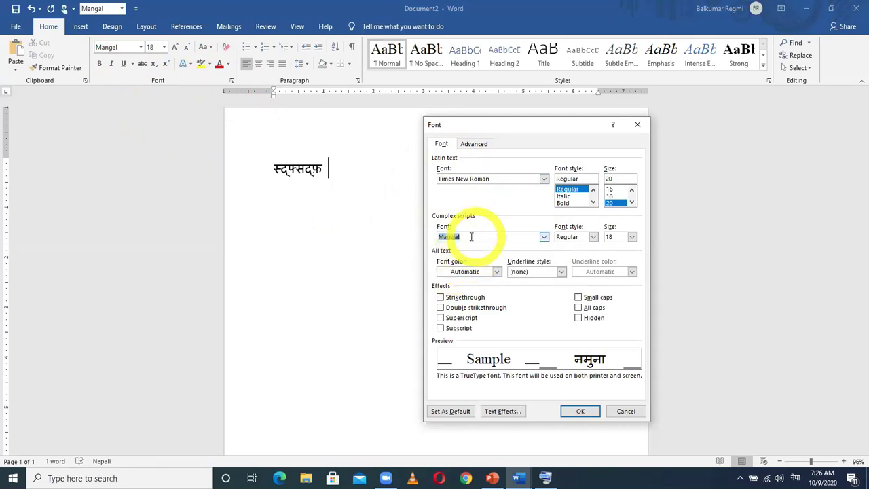
{"action": "left_click", "coordinate": [632, 237]}
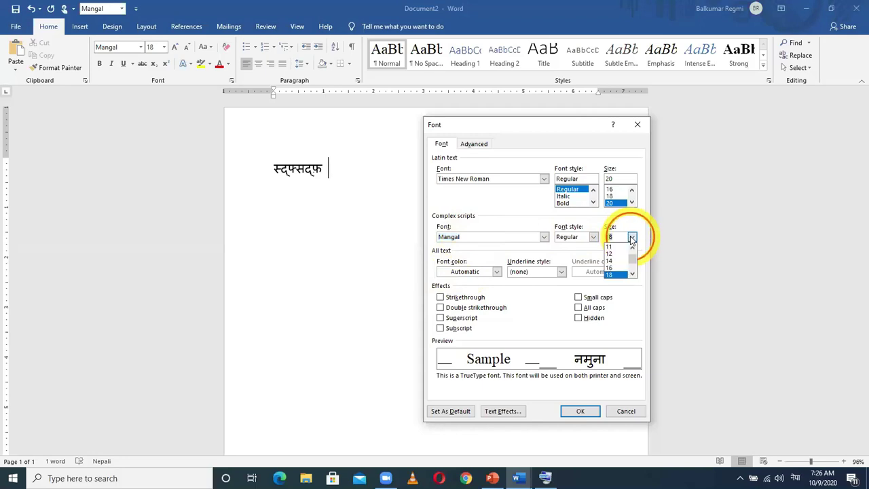
{"action": "left_click", "coordinate": [611, 267]}
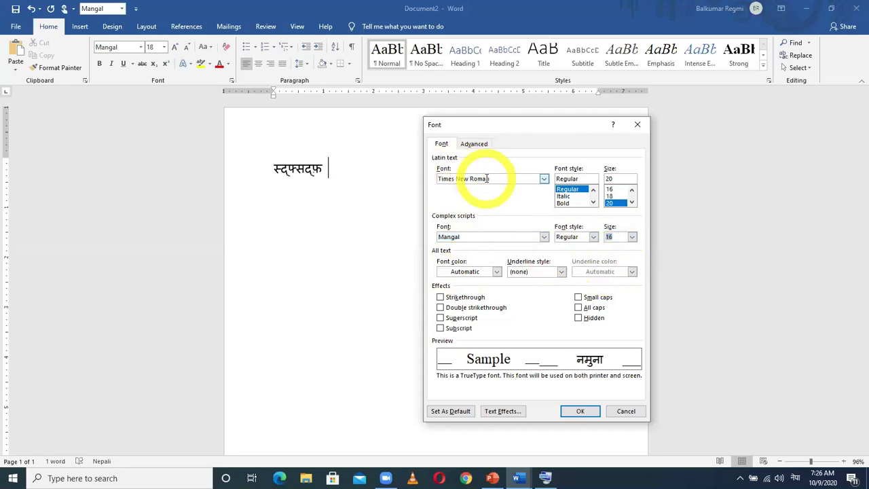
Set the Latin text size to 12 and make the fonts the default for all documents based on the Normal template.
{"action": "left_click", "coordinate": [631, 193]}
{"action": "left_click", "coordinate": [632, 193]}
{"action": "left_click", "coordinate": [611, 190]}
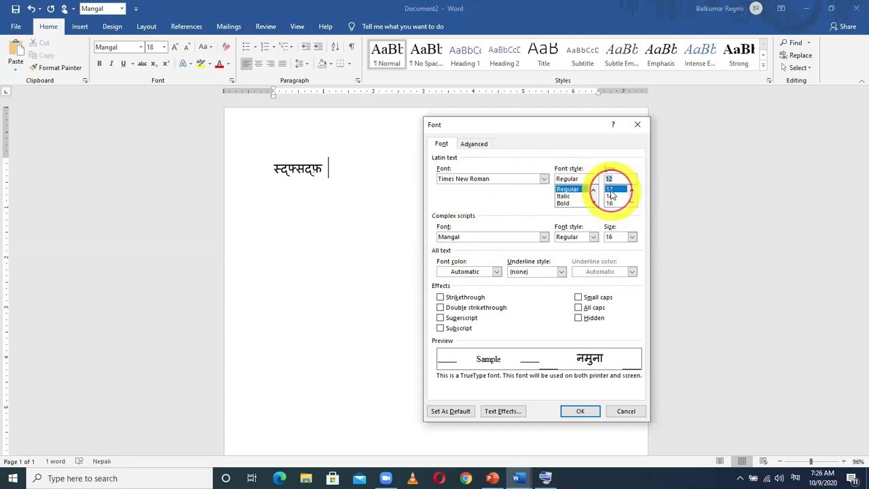
{"action": "left_click", "coordinate": [453, 414]}
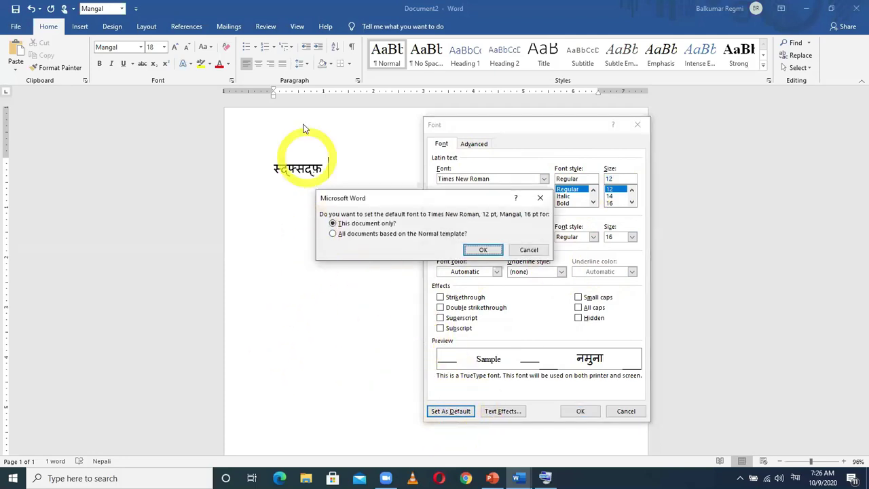
{"action": "left_click", "coordinate": [438, 236]}
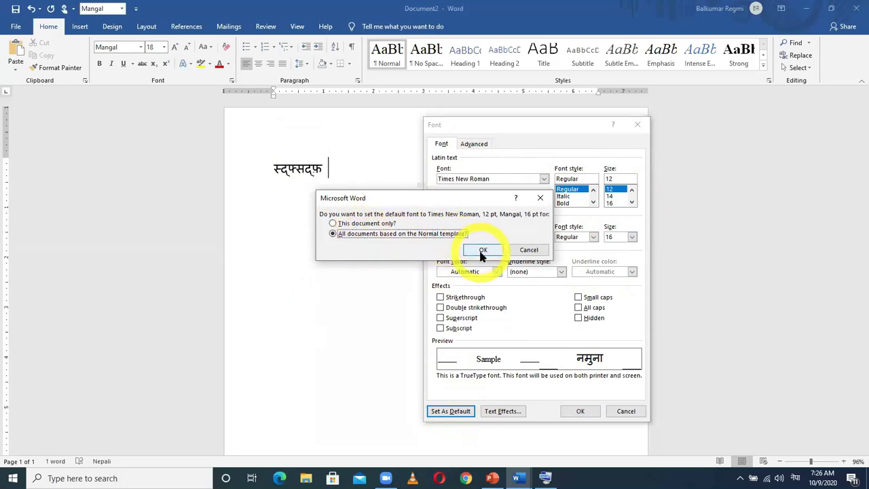
{"action": "left_click", "coordinate": [482, 250]}
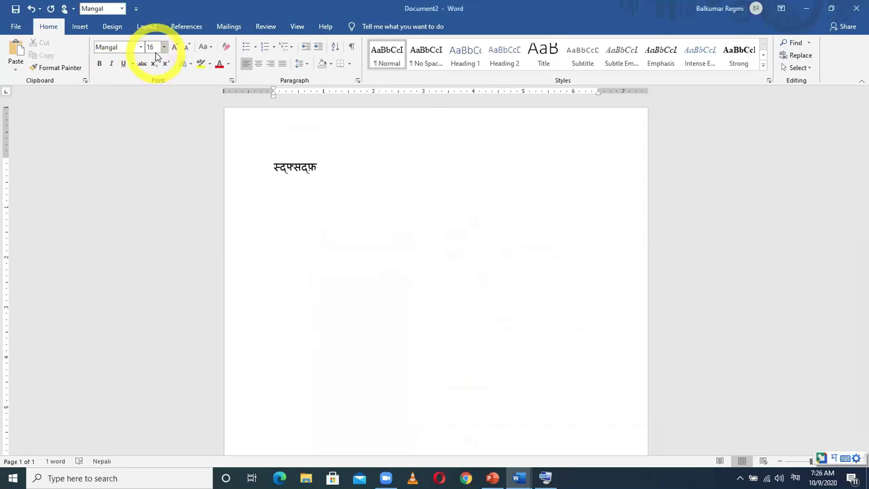
Start a new line and switch the input language to English and back to Nepali to check each default font.
{"action": "key", "text": "Return"}
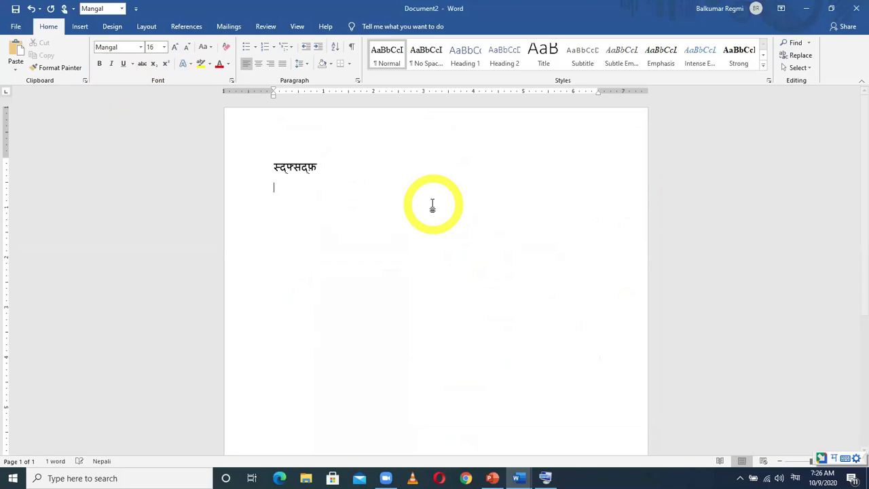
{"action": "left_click", "coordinate": [795, 477]}
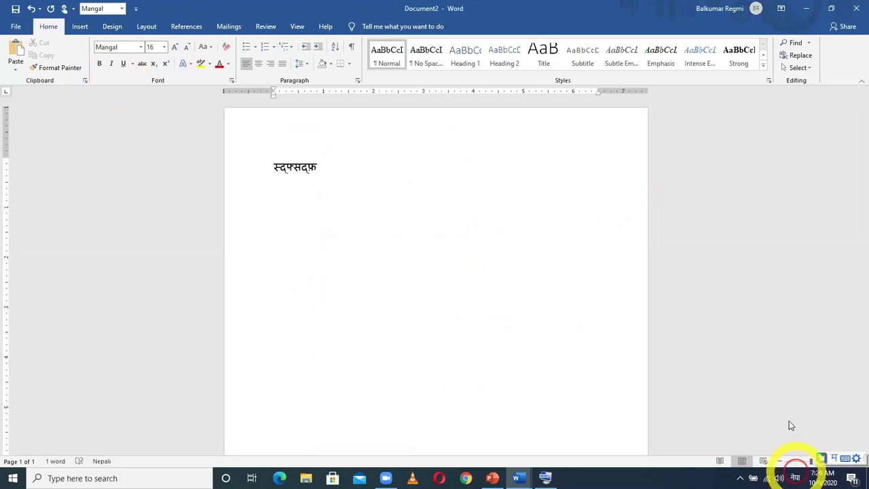
{"action": "left_click", "coordinate": [772, 354]}
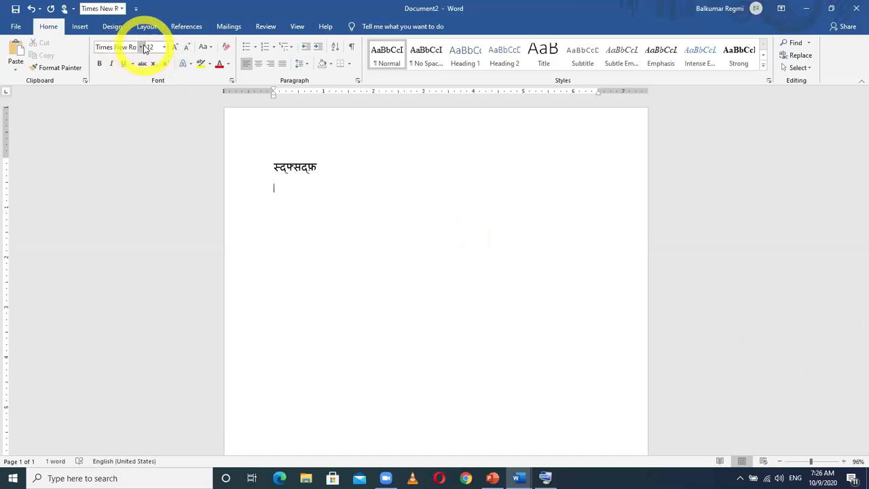
{"action": "left_click", "coordinate": [525, 281]}
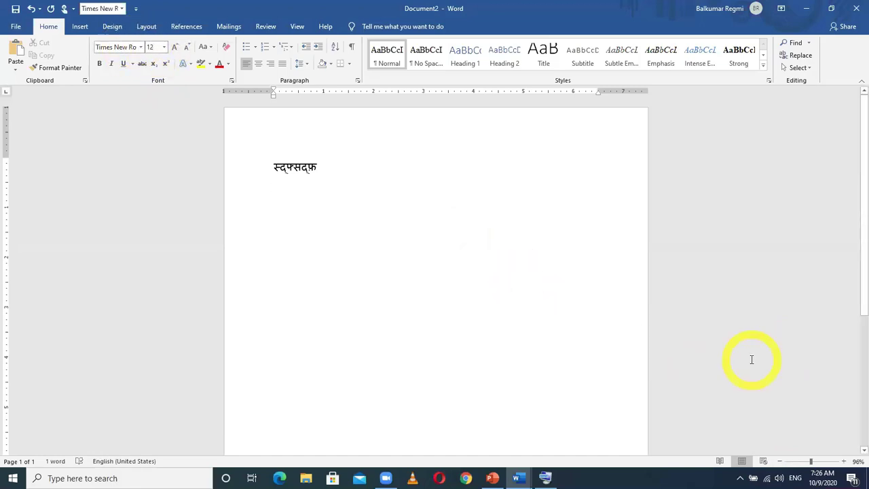
{"action": "left_click", "coordinate": [793, 476]}
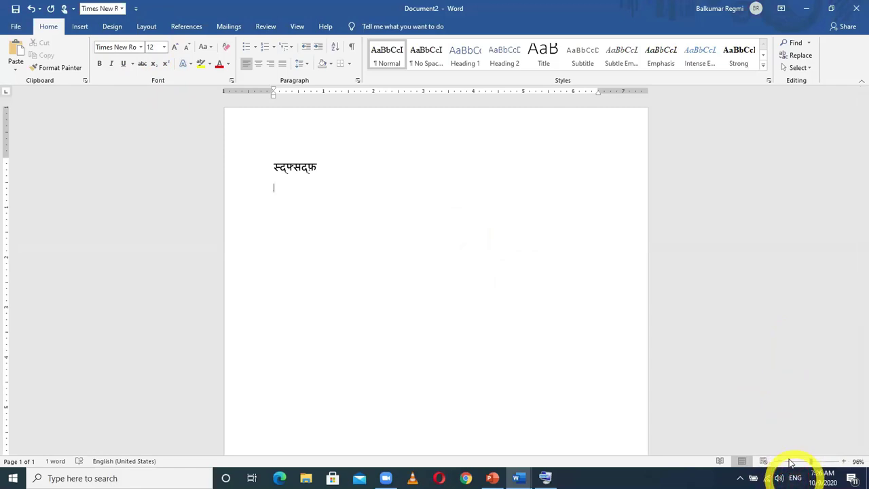
{"action": "left_click", "coordinate": [777, 423]}
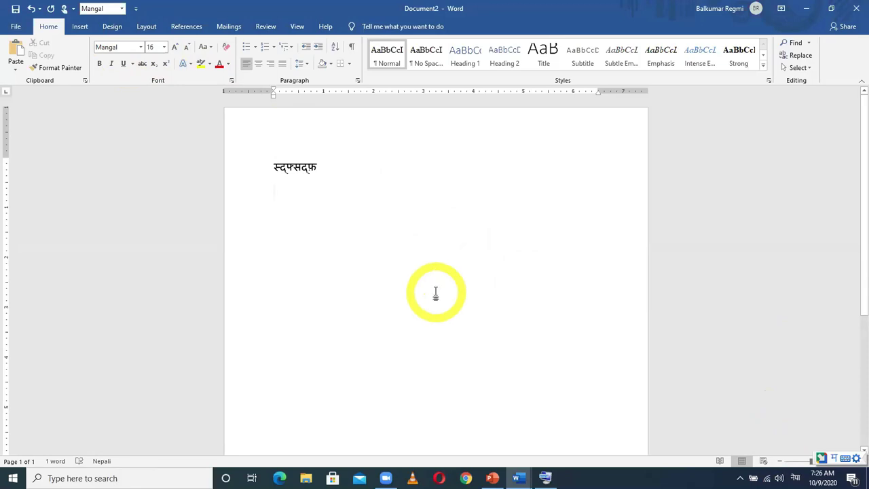
Delete all the text in the document and switch the input language to English.
{"action": "key", "text": "ctrl+a"}
{"action": "key", "text": "BackSpace"}
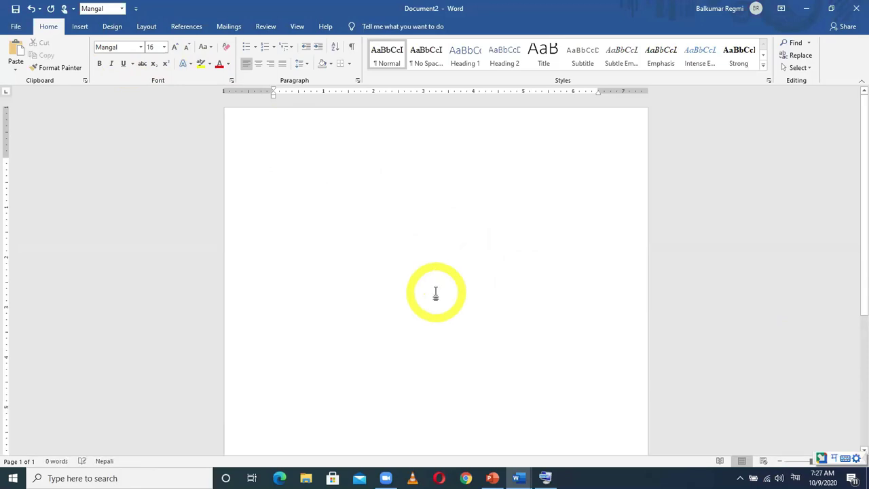
{"action": "key", "text": "super+space"}
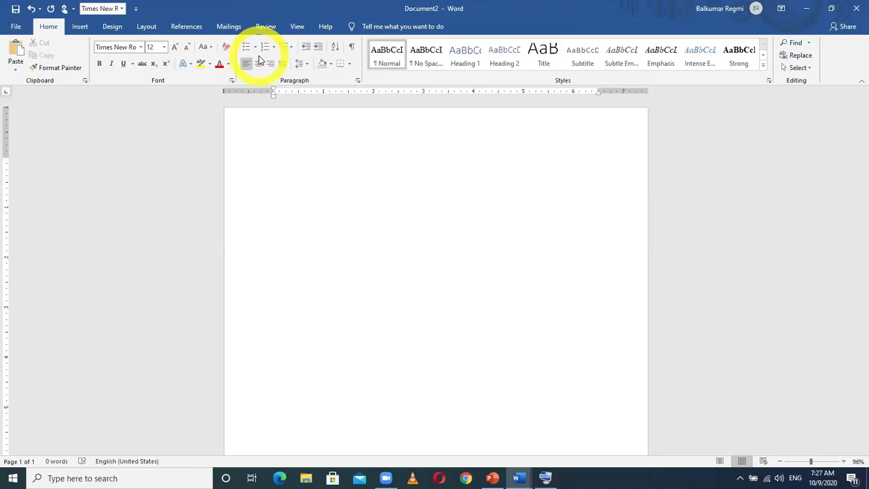
{"action": "key", "text": "alt"}
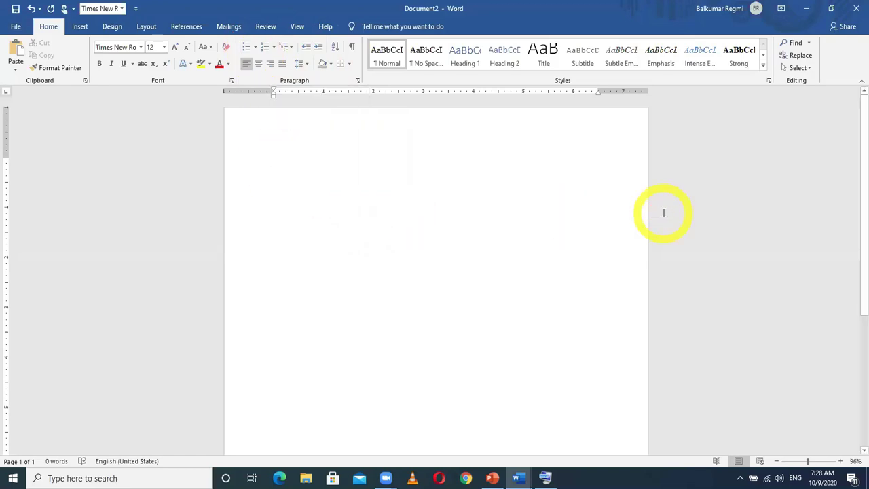
Enter "First", "Second", "third" and "Fourth" on separate lines, ending with an empty line.
{"action": "key", "text": "shift"}
{"action": "type", "text": "First"}
{"action": "key", "text": "Return"}
{"action": "type", "text": "Second"}
{"action": "key", "text": "Return"}
{"action": "type", "text": "third"}
{"action": "key", "text": "Return"}
{"action": "type", "text": "Fourth"}
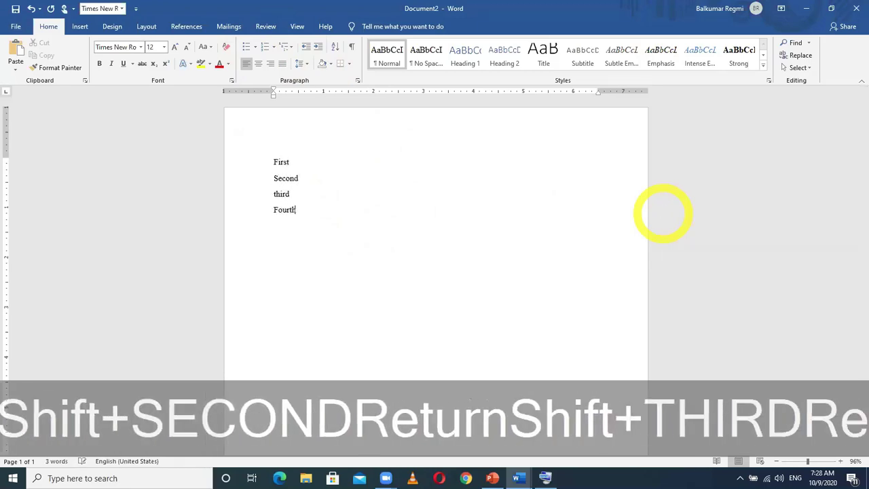
{"action": "key", "text": "Return"}
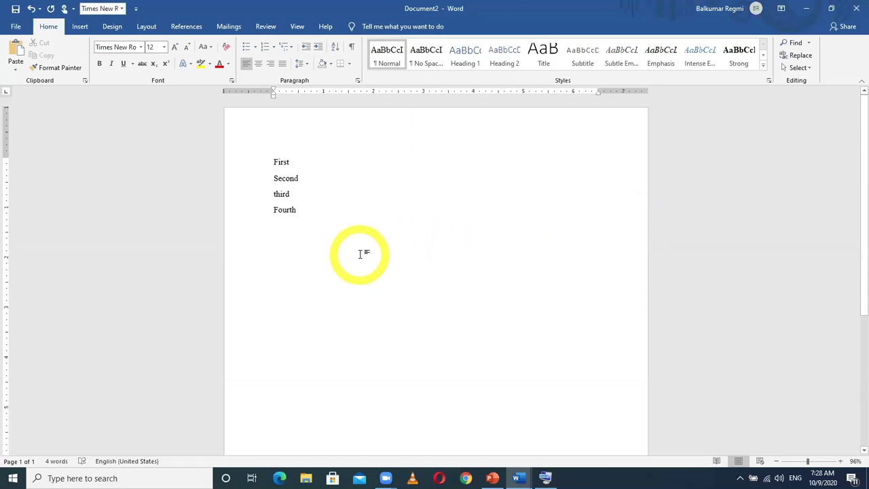
Enlarge all the text in the document to size 28.
{"action": "key", "text": "ctrl+a"}
{"action": "key", "text": "ctrl+shift+period"}
{"action": "key", "text": "ctrl+shift+period"}
{"action": "key", "text": "ctrl+shift+period"}
{"action": "key", "text": "ctrl+shift+period"}
{"action": "key", "text": "ctrl+shift+period"}
{"action": "key", "text": "ctrl+shift+period"}
{"action": "key", "text": "ctrl+shift+period"}
{"action": "key", "text": "ctrl+shift+period"}
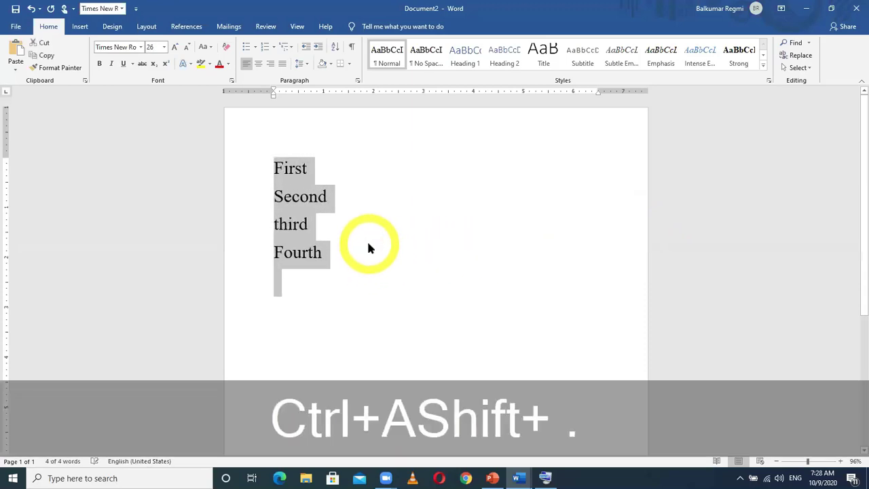
Capitalize the word "third" so it reads "Third".
{"action": "left_click", "coordinate": [279, 232]}
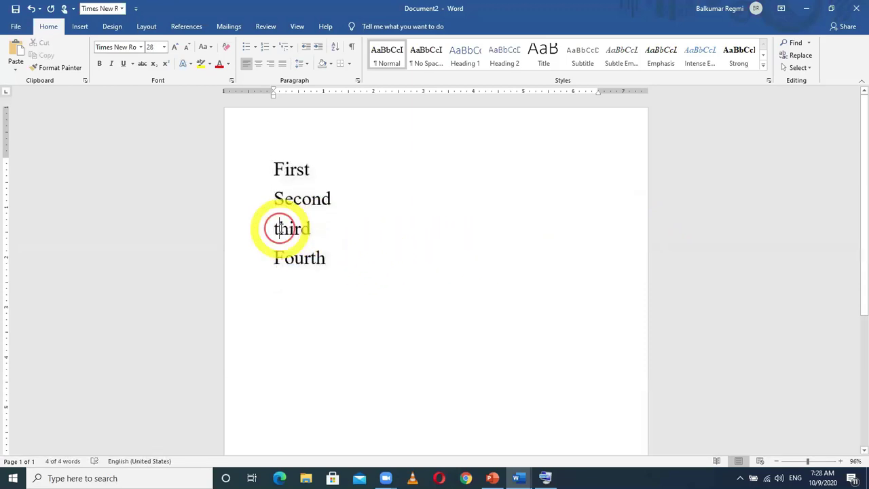
{"action": "key", "text": "BackSpace"}
{"action": "type", "text": "T"}
Format the four lines from "First" to "Fourth" as a bulleted list with the four-diamond bullet.
{"action": "left_click_drag", "start_coordinate": [360, 257], "coordinate": [286, 171]}
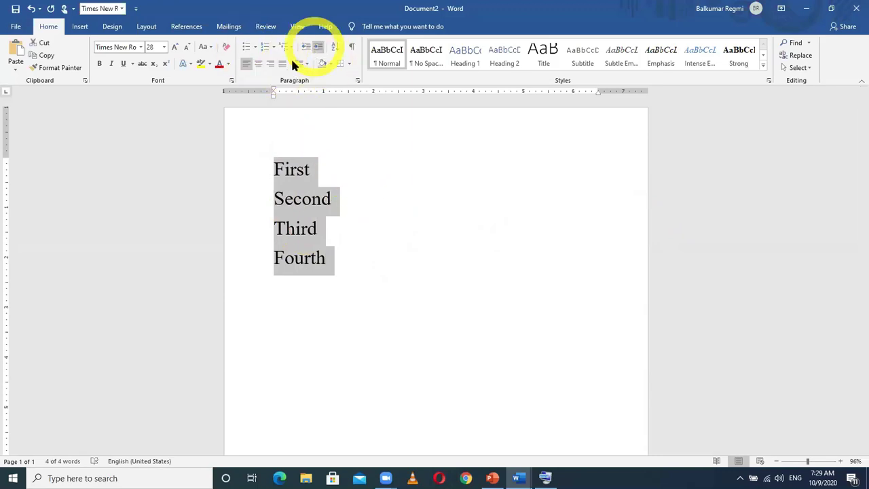
{"action": "left_click", "coordinate": [256, 53]}
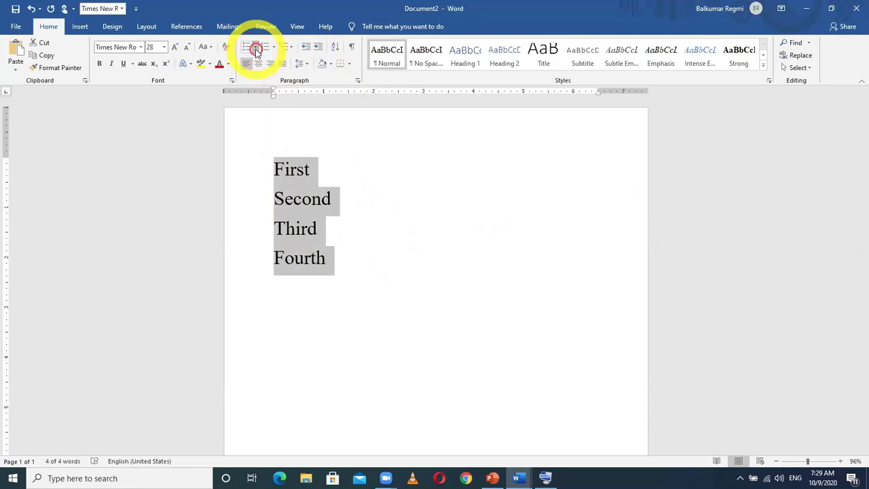
{"action": "left_click", "coordinate": [385, 82]}
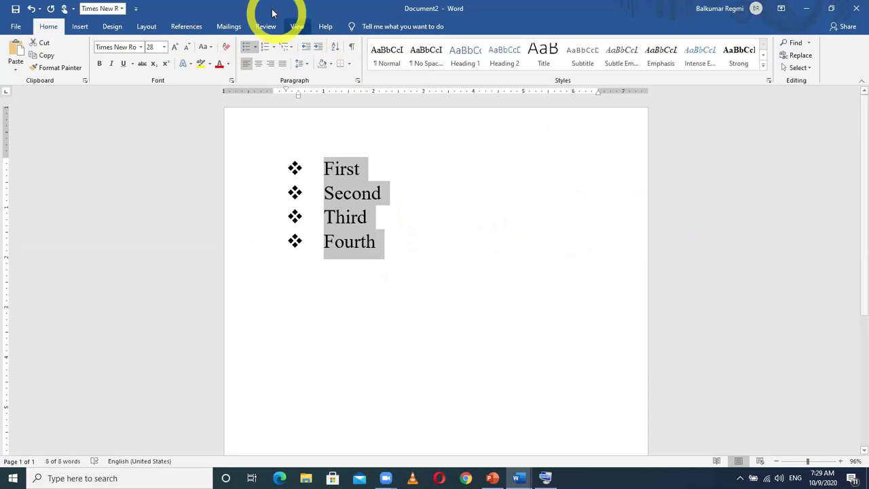
Change the list to a), b), c) numbering and decrease its indent to the page's left margin.
{"action": "left_click", "coordinate": [273, 46]}
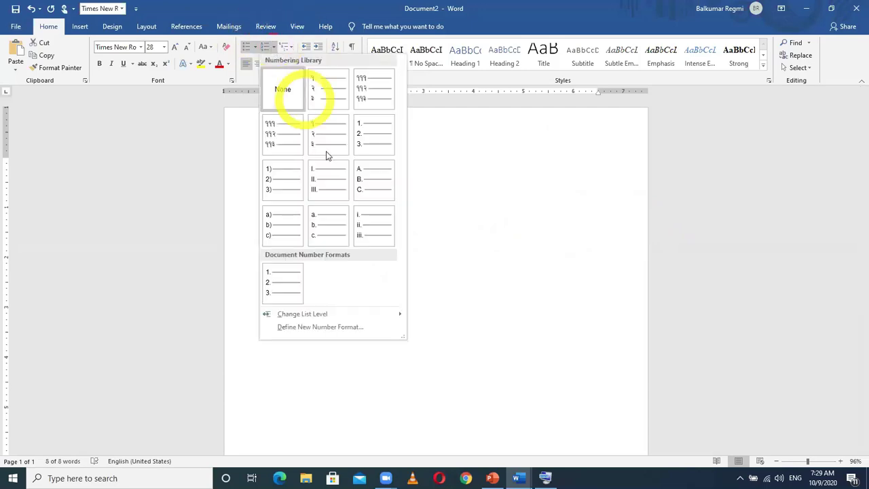
{"action": "left_click", "coordinate": [284, 235]}
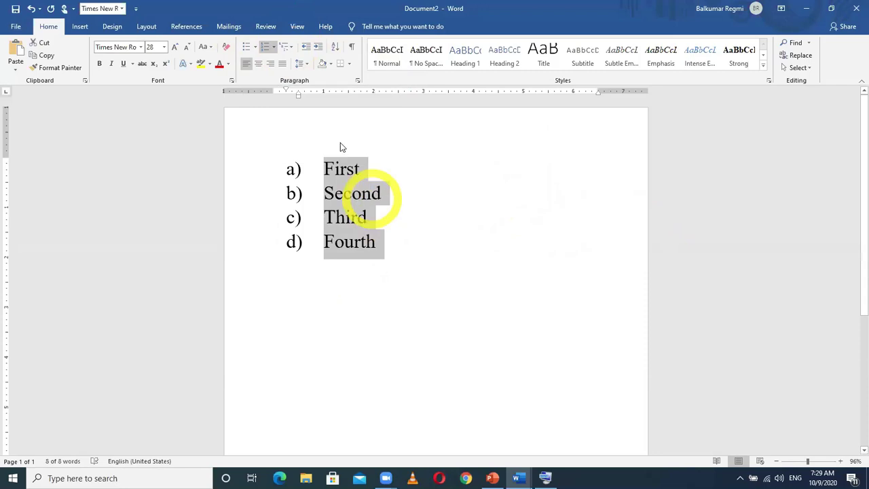
{"action": "left_click", "coordinate": [305, 51]}
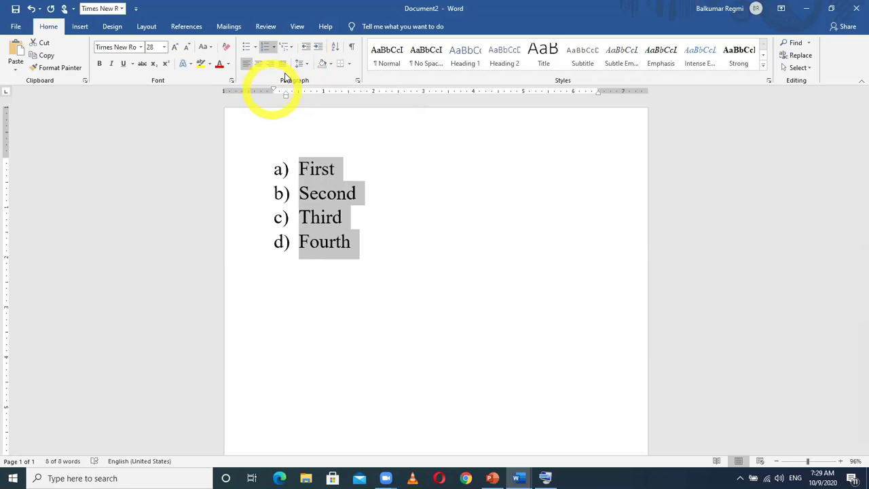
Increase the lettered list's indent several levels and decrease it back to the page's left margin.
{"action": "left_click", "coordinate": [318, 49]}
{"action": "left_click", "coordinate": [319, 50]}
{"action": "left_click", "coordinate": [318, 51]}
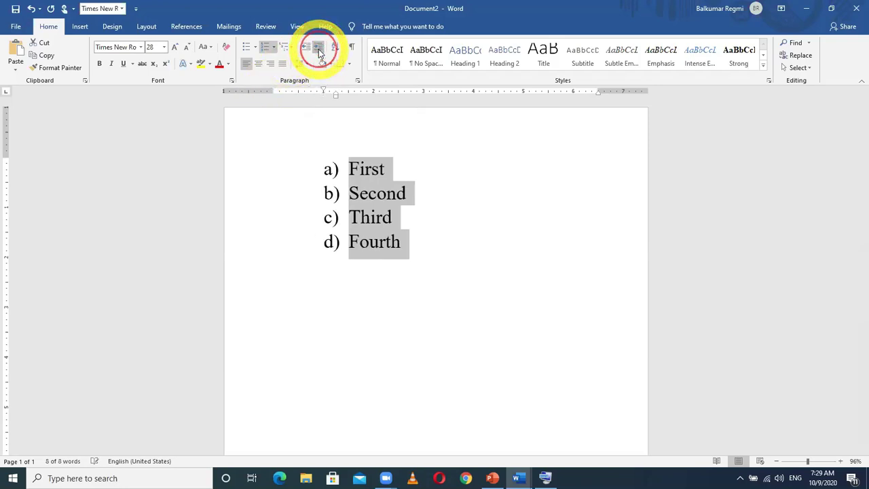
{"action": "left_click", "coordinate": [319, 51]}
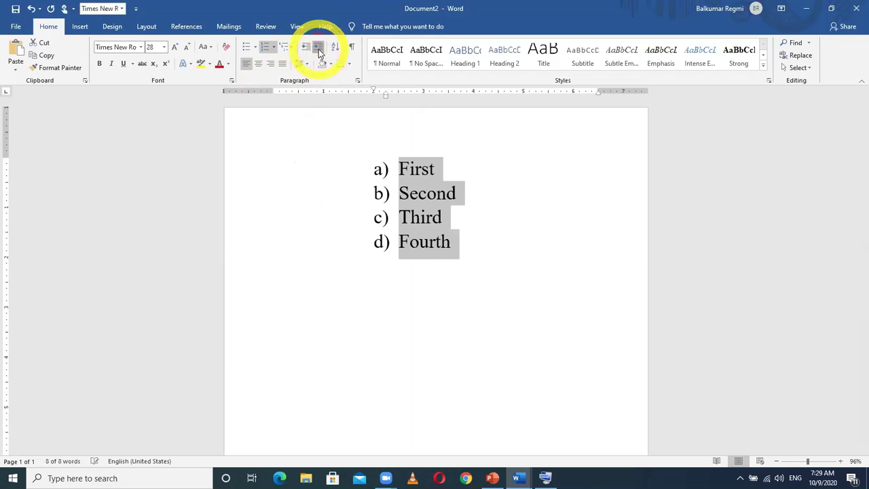
{"action": "left_click", "coordinate": [318, 51]}
{"action": "left_click", "coordinate": [305, 52]}
{"action": "left_click", "coordinate": [305, 52]}
{"action": "left_click", "coordinate": [305, 52]}
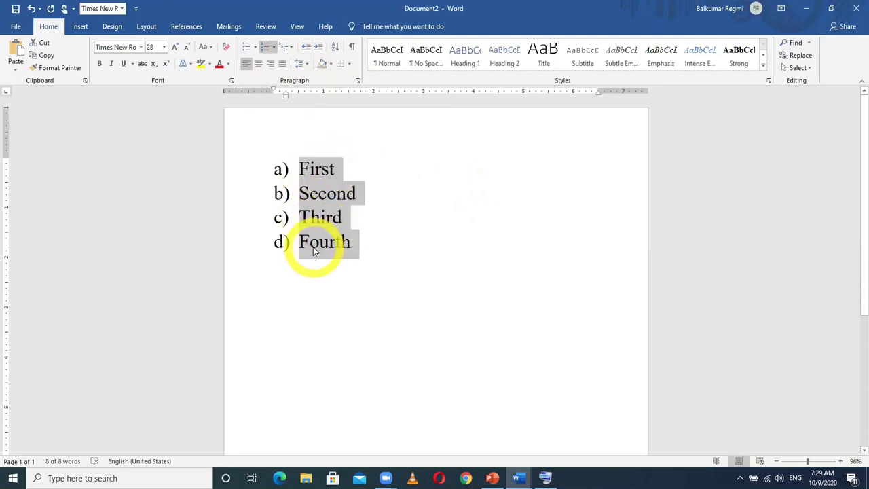
Sort the four list items by paragraphs as text in ascending order, with no header row.
{"action": "left_click", "coordinate": [334, 48]}
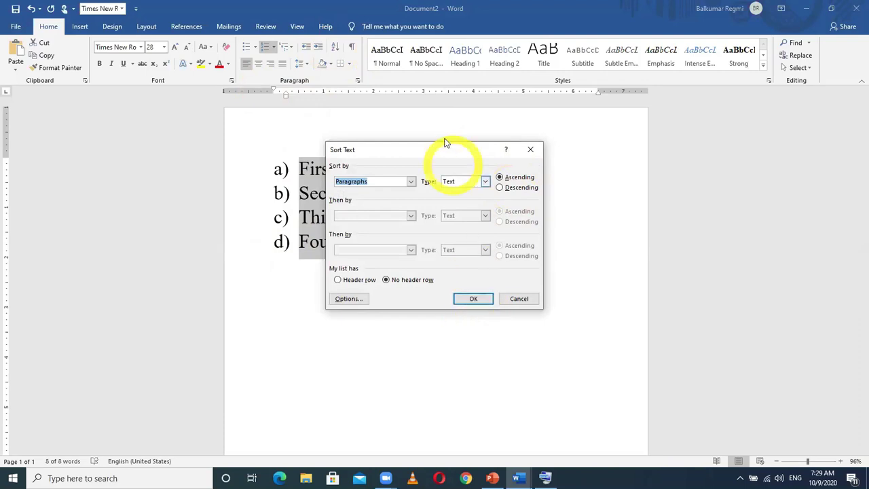
{"action": "left_click_drag", "start_coordinate": [662, 216], "coordinate": [659, 170]}
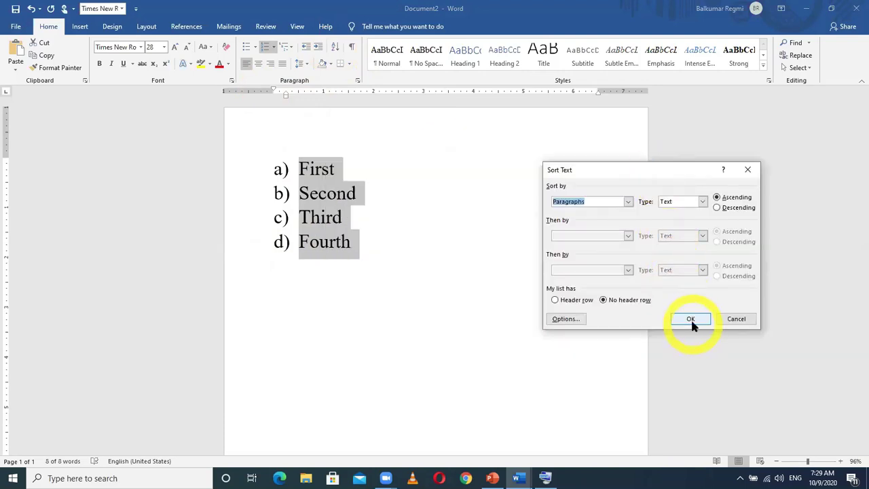
{"action": "left_click", "coordinate": [691, 317]}
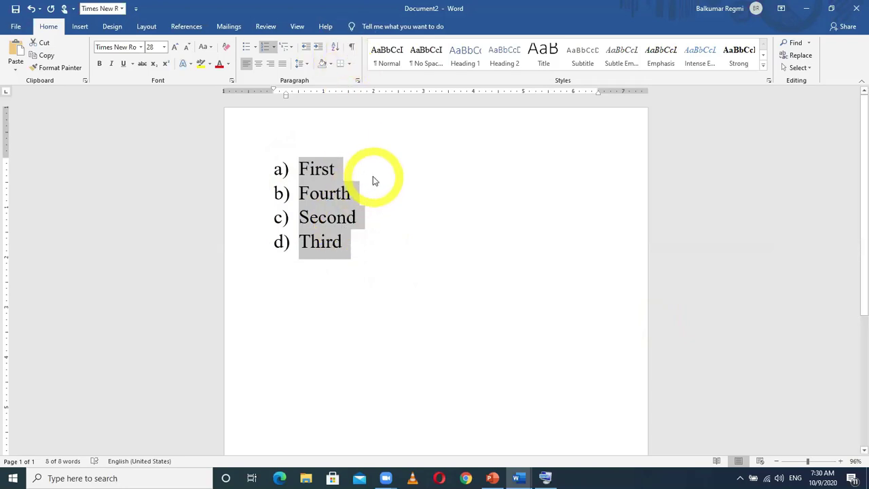
Deselect the list and show the paragraph marks and other hidden formatting symbols.
{"action": "left_click", "coordinate": [378, 112]}
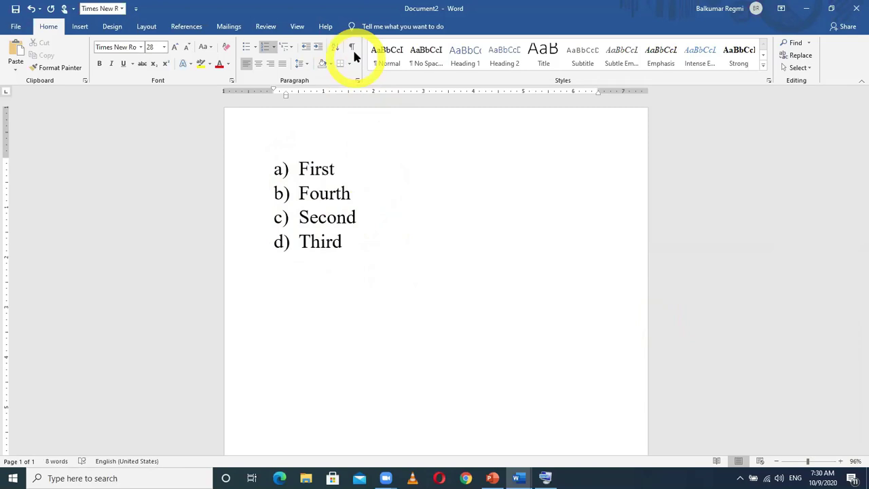
{"action": "left_click", "coordinate": [352, 48]}
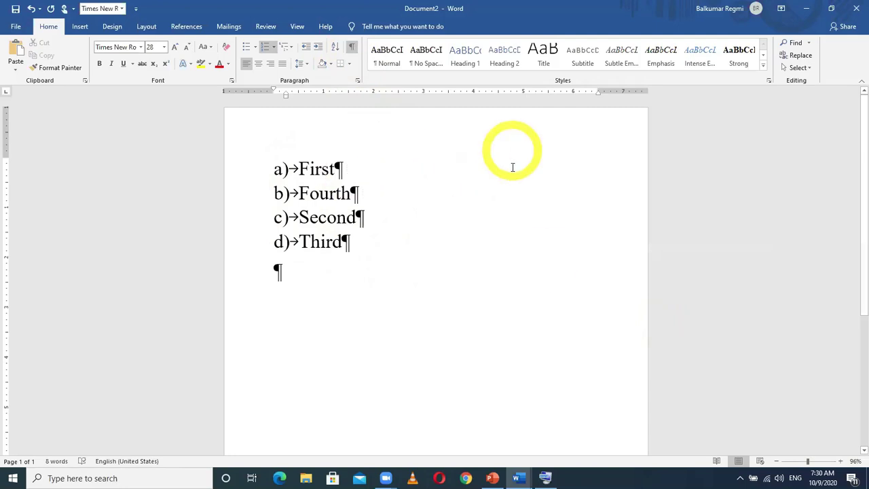
Bring up the On-Screen Keyboard, and end the numbered list in Document1 with a blank line before returning to Document2.
{"action": "left_click", "coordinate": [545, 477]}
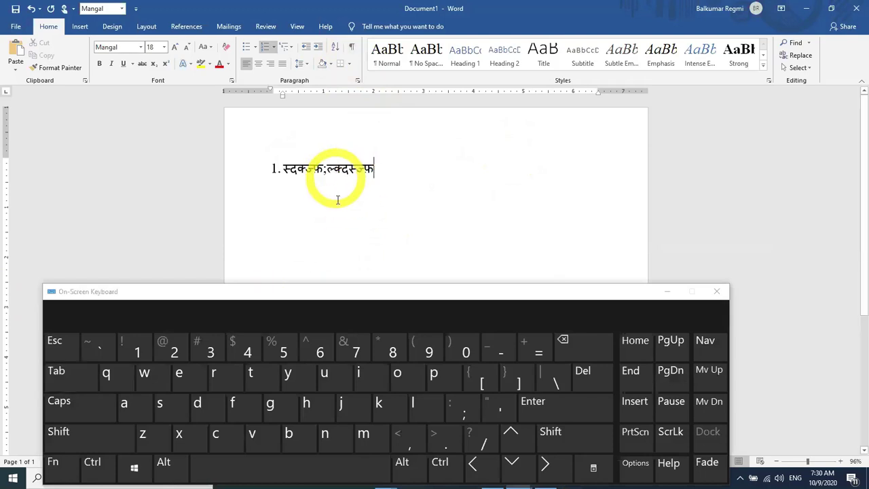
{"action": "key", "text": "Return"}
{"action": "key", "text": "Return"}
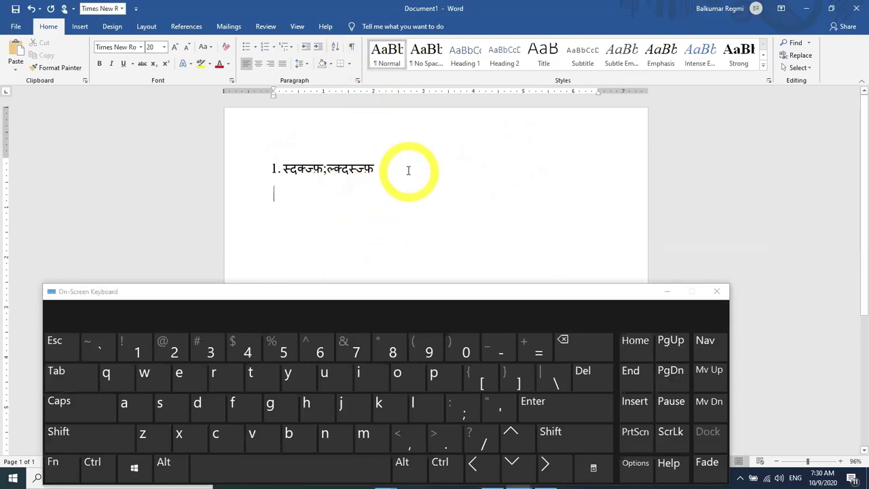
{"action": "key", "text": "alt+Tab"}
{"action": "key", "text": "alt+Tab"}
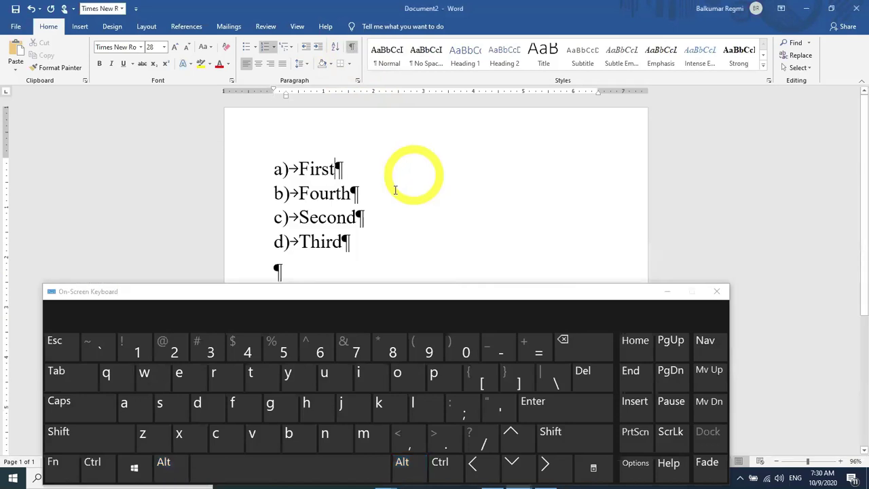
Insert six tabs followed by ten spaces after "First" using the On-Screen Keyboard.
{"action": "left_click", "coordinate": [85, 380]}
{"action": "left_click", "coordinate": [85, 380]}
{"action": "left_click", "coordinate": [85, 380]}
{"action": "left_click", "coordinate": [85, 380]}
{"action": "left_click", "coordinate": [85, 381]}
{"action": "left_click", "coordinate": [84, 380]}
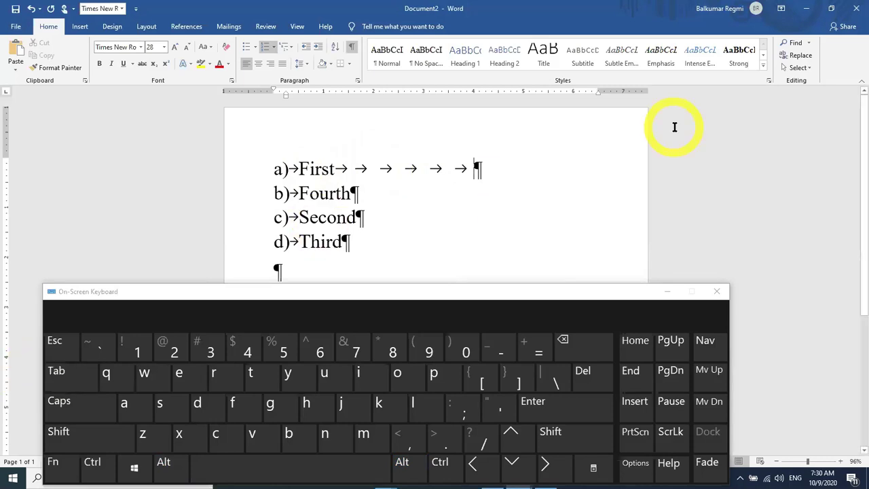
{"action": "left_click", "coordinate": [328, 471]}
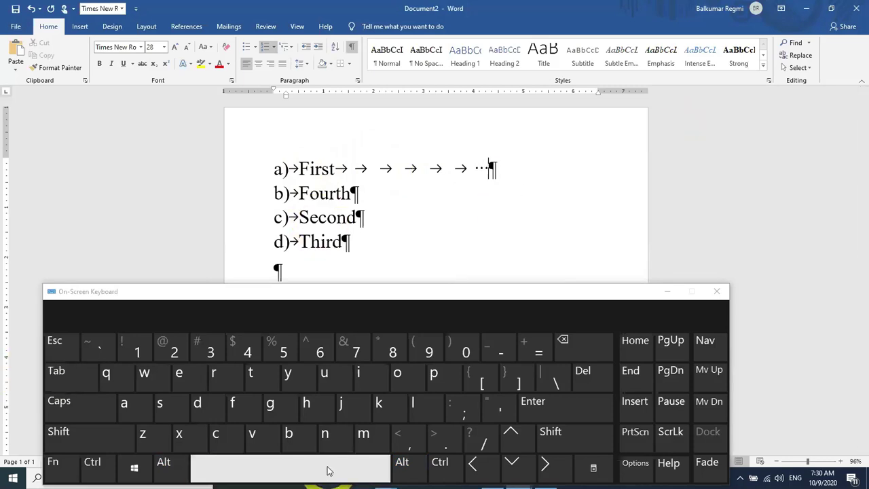
{"action": "left_click", "coordinate": [329, 471]}
{"action": "left_click", "coordinate": [328, 470]}
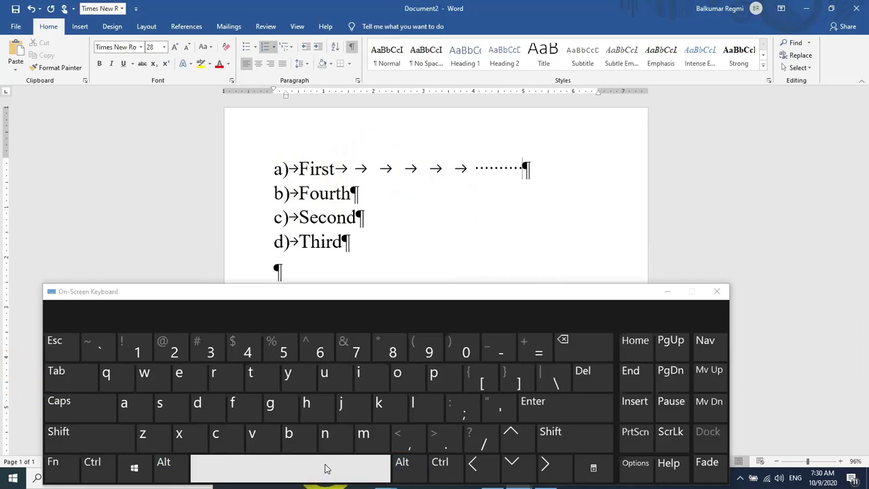
Insert several blank paragraphs below the "First" item using the On-Screen Keyboard.
{"action": "left_click", "coordinate": [558, 414]}
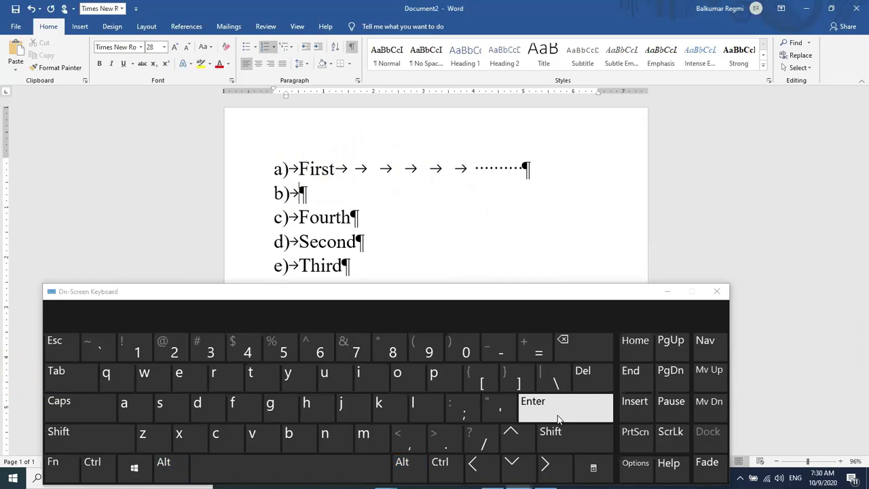
{"action": "left_click", "coordinate": [558, 414]}
{"action": "left_click", "coordinate": [558, 414]}
{"action": "left_click", "coordinate": [558, 414]}
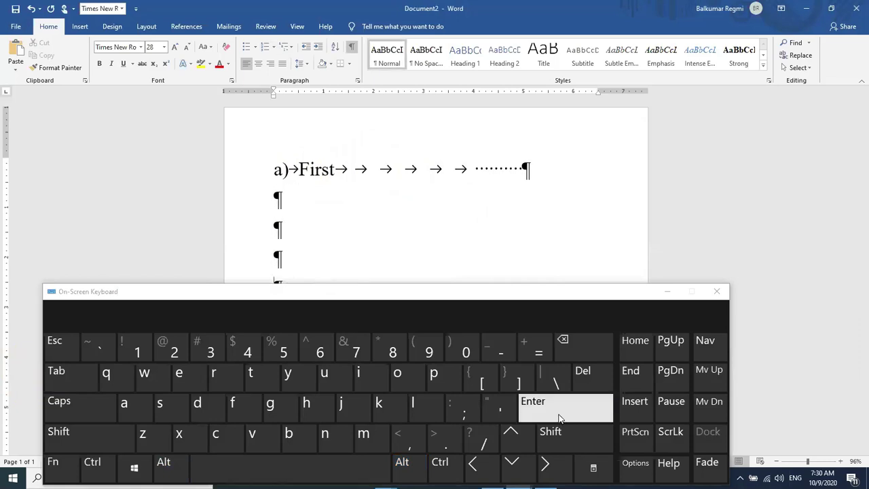
Hide the formatting marks, show them again, and hide them once more to compare both views.
{"action": "left_click", "coordinate": [480, 240]}
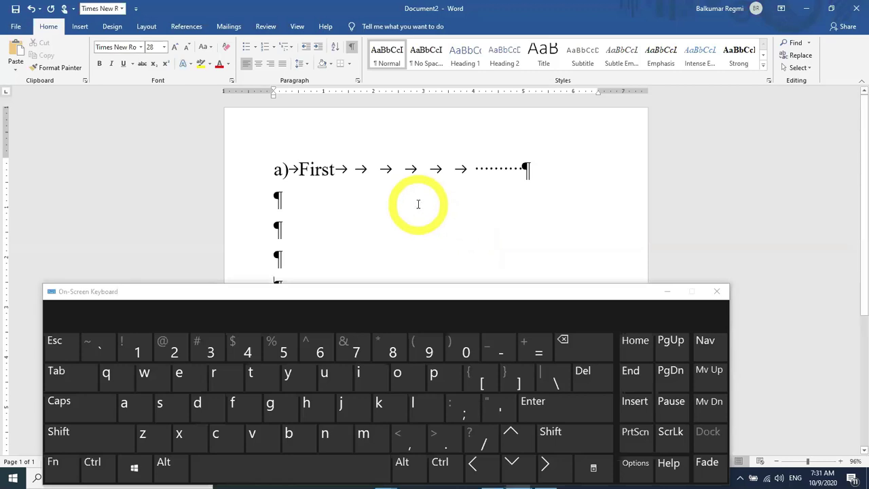
{"action": "left_click", "coordinate": [351, 47]}
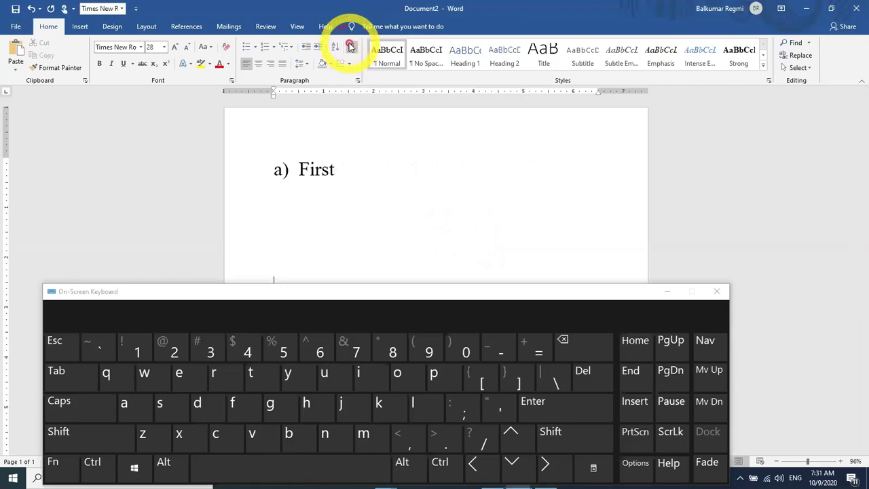
{"action": "left_click", "coordinate": [352, 48]}
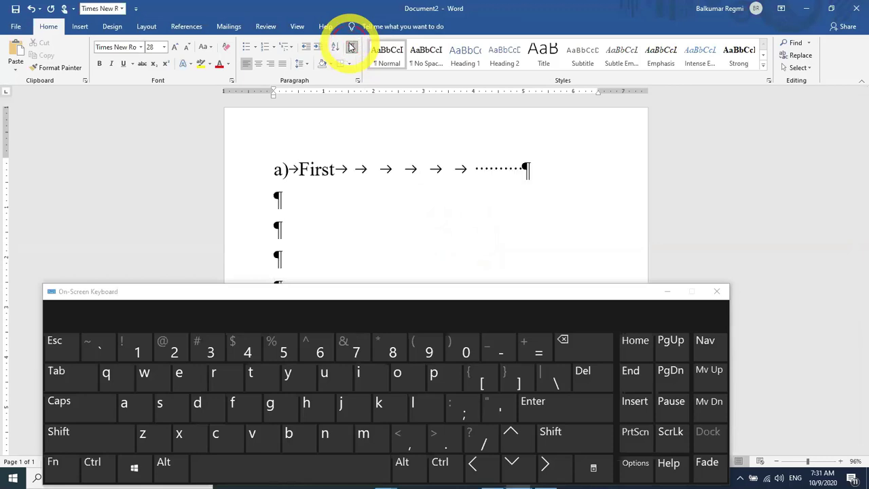
{"action": "left_click", "coordinate": [351, 47]}
Remove the extra tabs, spaces and blank paragraphs after "First", and put "Fourth" back as its own list item.
{"action": "left_click", "coordinate": [338, 171]}
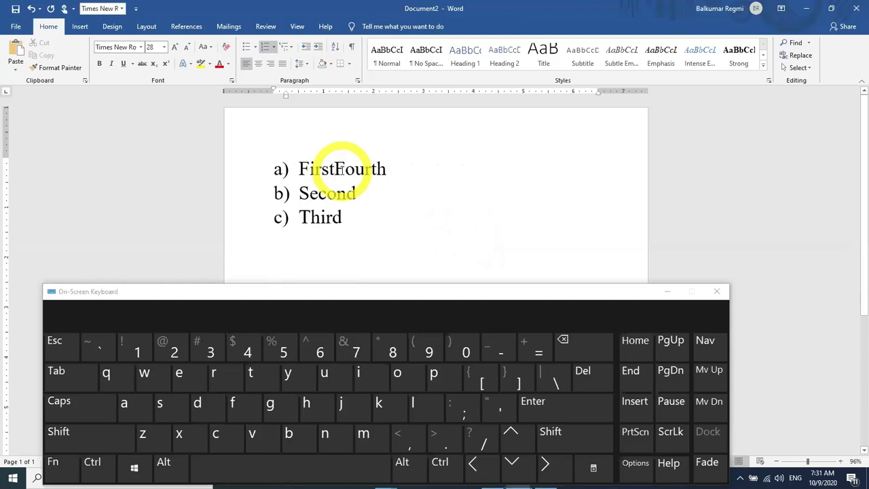
{"action": "key", "text": "Return"}
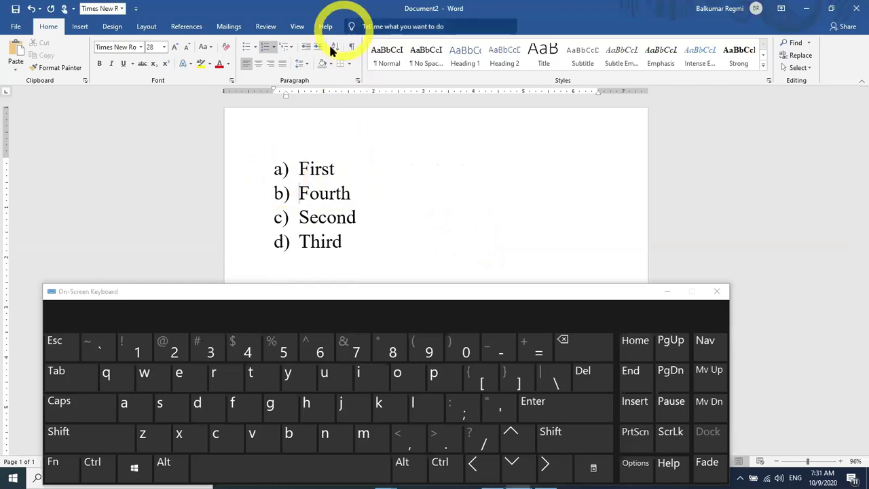
{"action": "left_click_drag", "start_coordinate": [319, 252], "coordinate": [291, 170]}
Align the "First" list item to the centre, to the right, and finally justify it.
{"action": "left_click", "coordinate": [282, 131]}
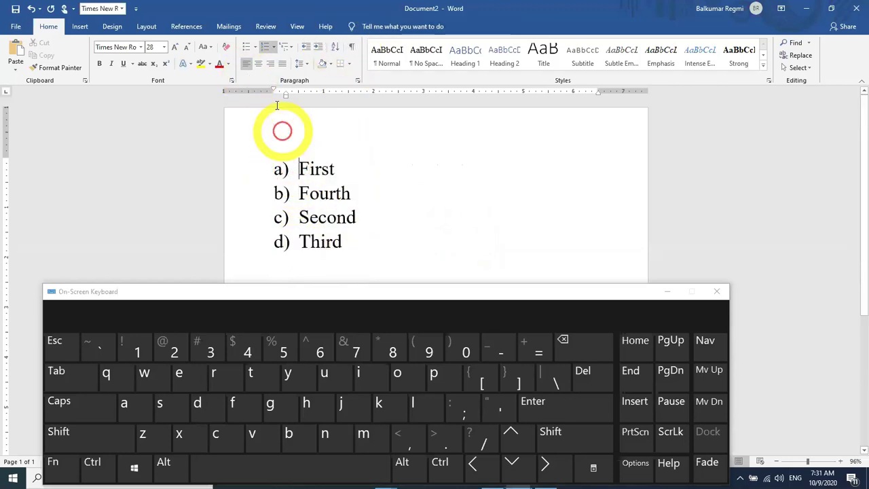
{"action": "left_click", "coordinate": [261, 64]}
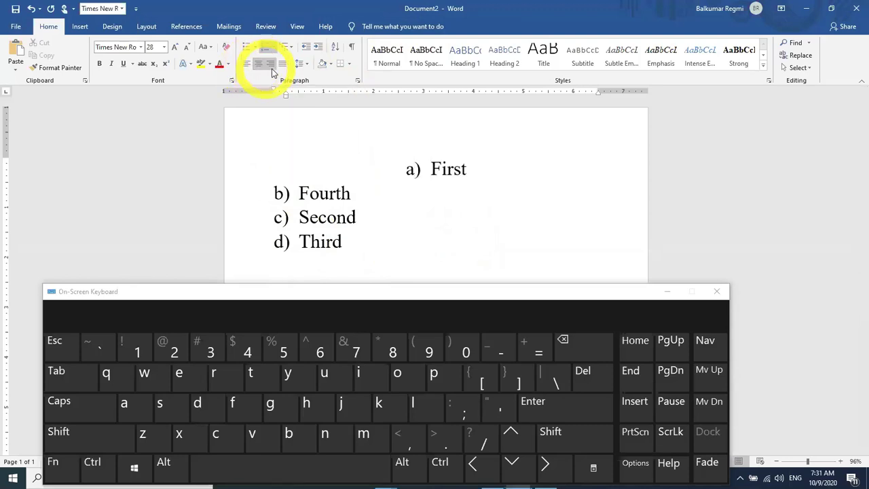
{"action": "left_click", "coordinate": [270, 64]}
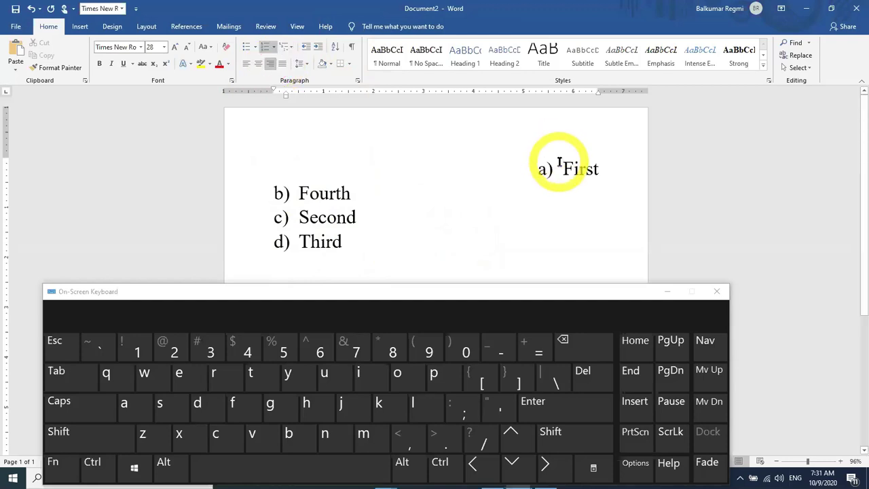
{"action": "left_click", "coordinate": [283, 64]}
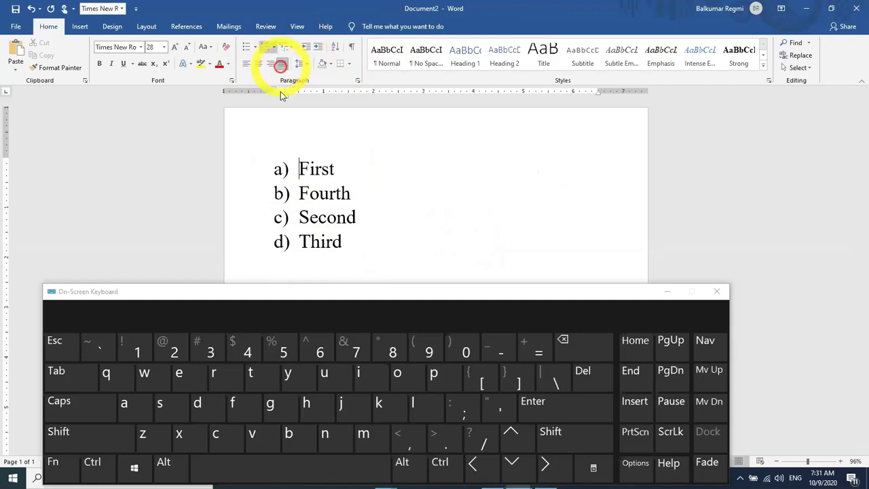
End the lettered list after "Third" and generate a sample paragraph below it with =rand(1).
{"action": "scroll", "coordinate": [373, 227], "scroll_direction": "down", "scroll_amount": 1}
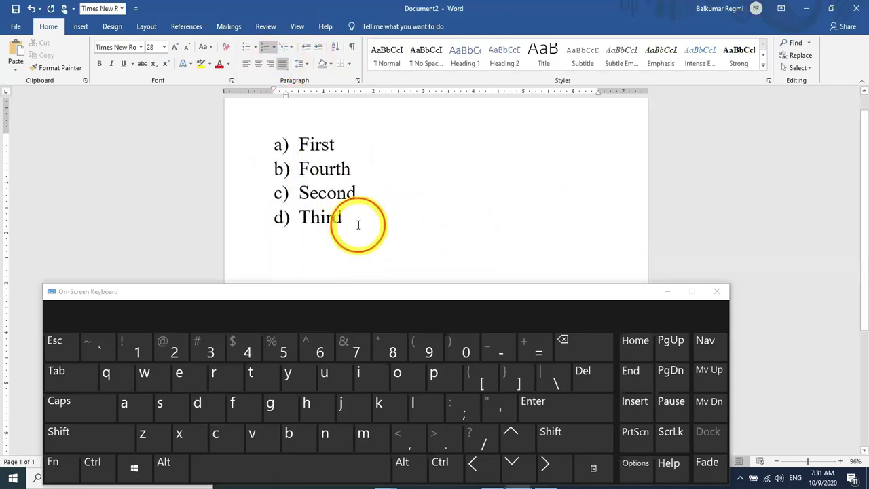
{"action": "left_click", "coordinate": [644, 245]}
{"action": "key", "text": "Return"}
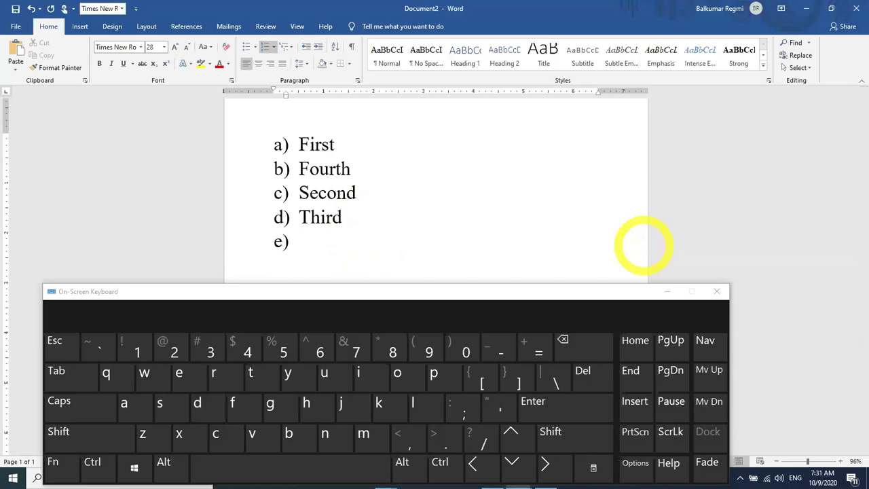
{"action": "key", "text": "Return"}
{"action": "type", "text": "=rand(1)"}
{"action": "key", "text": "Return"}
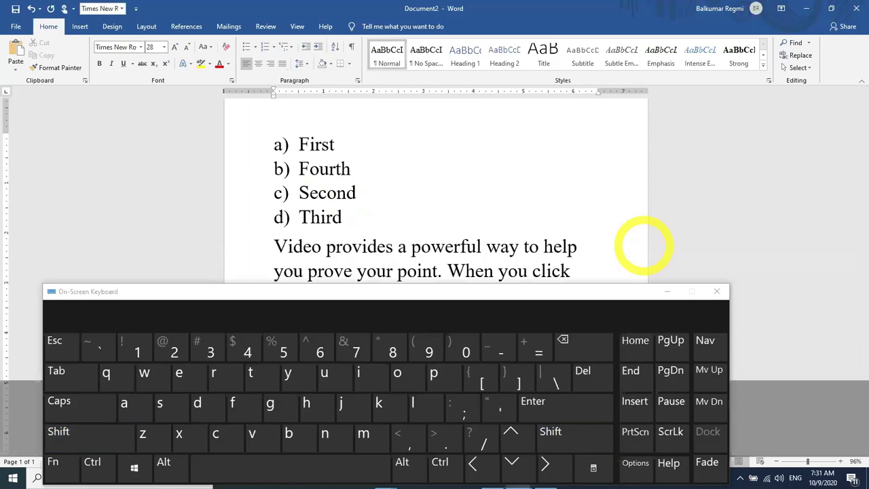
Justify the sample paragraph that starts with "Video provides".
{"action": "scroll", "coordinate": [605, 266], "scroll_direction": "down", "scroll_amount": 2}
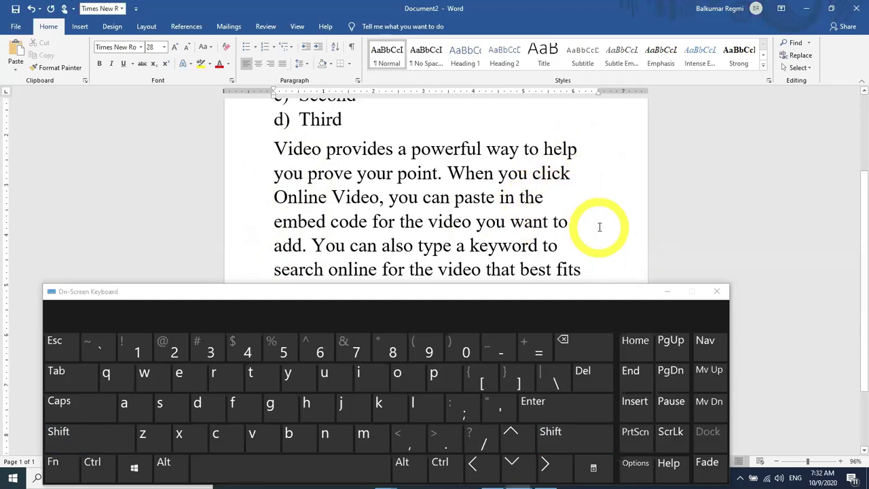
{"action": "left_click_drag", "start_coordinate": [273, 148], "coordinate": [582, 258]}
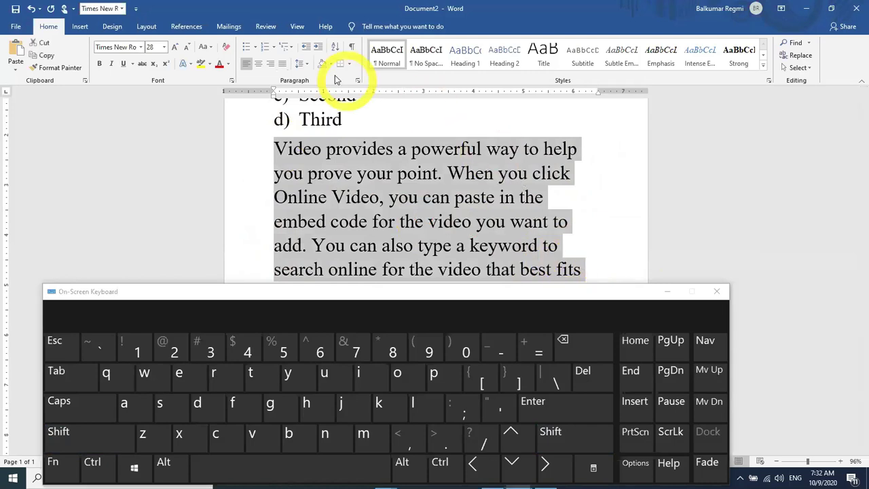
{"action": "left_click", "coordinate": [282, 63]}
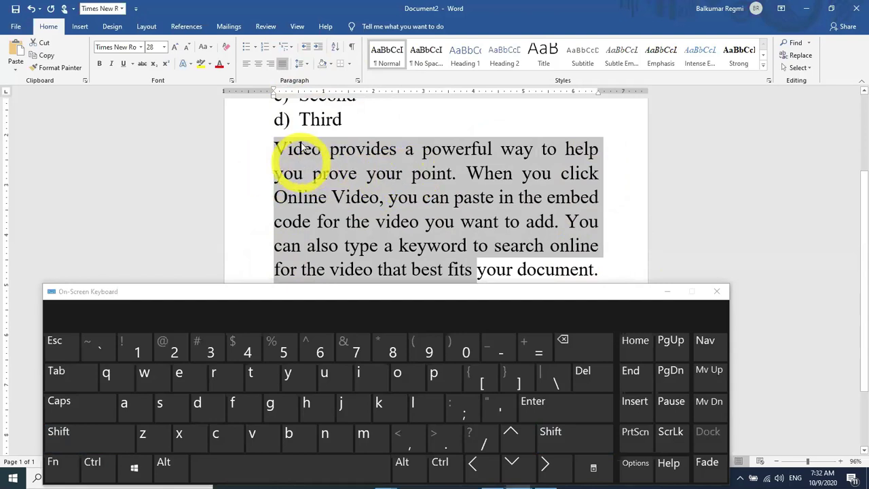
Set the sample paragraph's line spacing to 1.0 and deselect the text.
{"action": "left_click", "coordinate": [306, 66]}
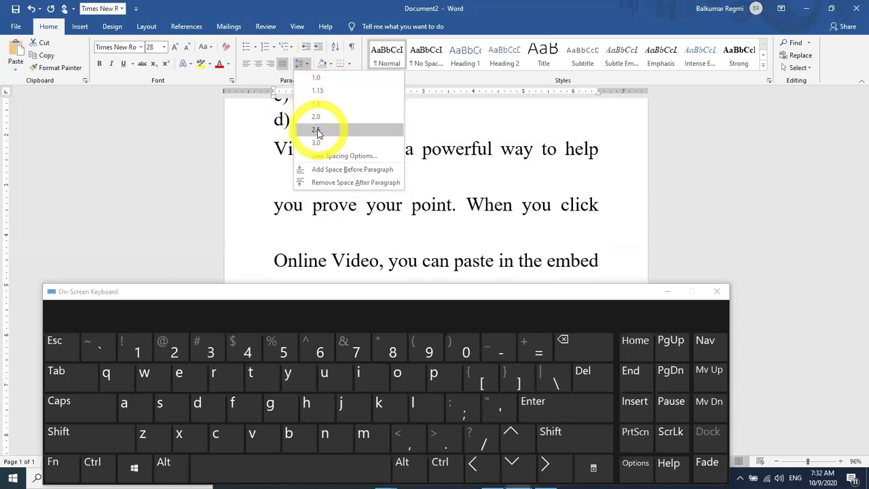
{"action": "left_click", "coordinate": [331, 79]}
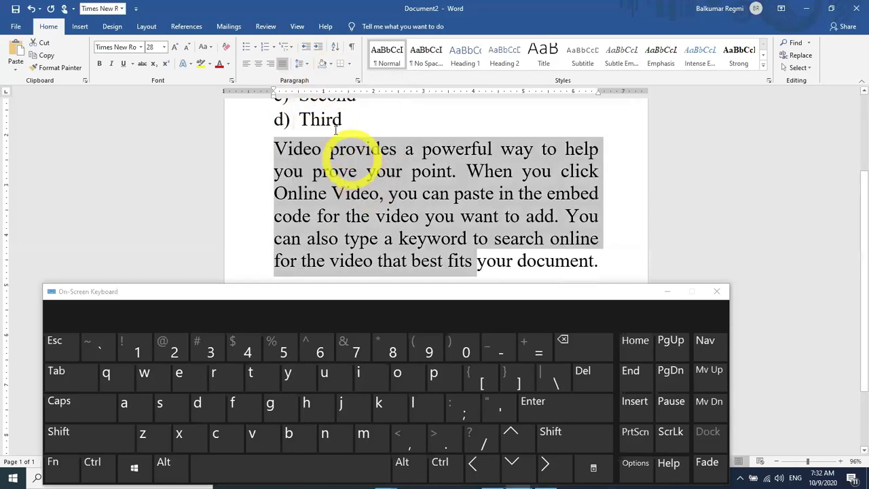
{"action": "left_click", "coordinate": [370, 238]}
{"action": "double_click", "coordinate": [279, 148]}
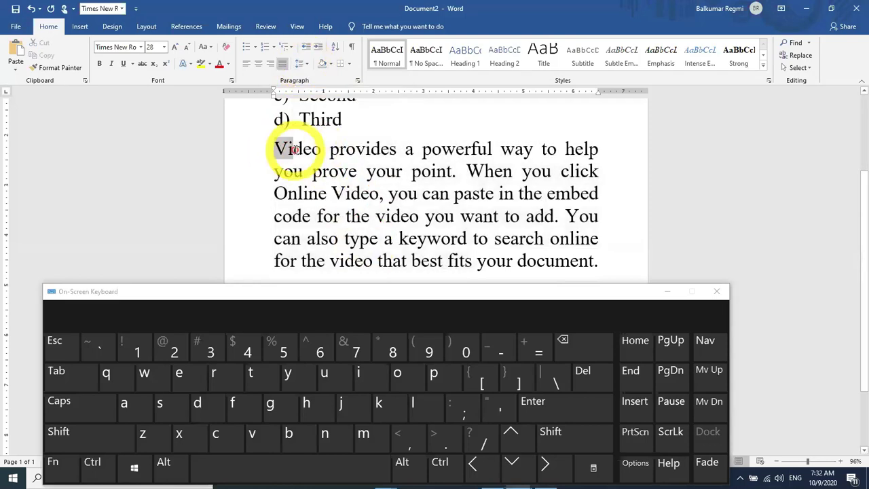
{"action": "left_click", "coordinate": [376, 173]}
Apply black shading to the "First" list item.
{"action": "scroll", "coordinate": [362, 167], "scroll_direction": "up", "scroll_amount": 2}
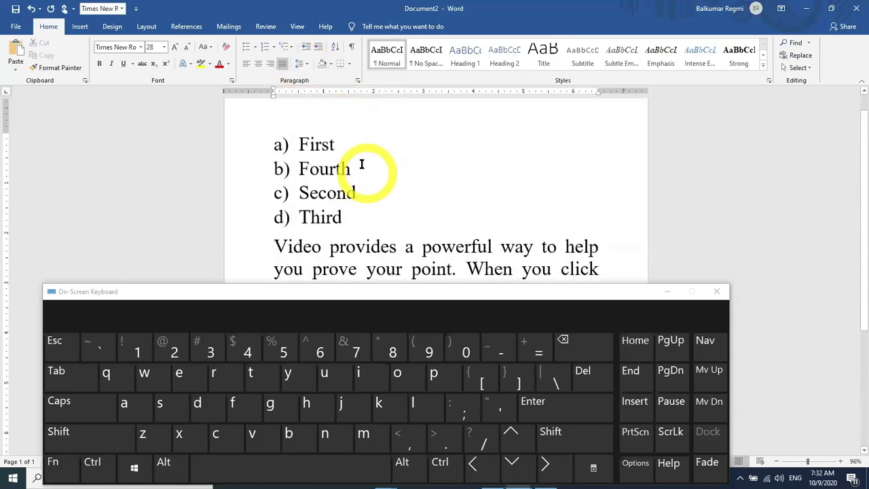
{"action": "left_click_drag", "start_coordinate": [340, 145], "coordinate": [282, 145]}
{"action": "left_click", "coordinate": [338, 63]}
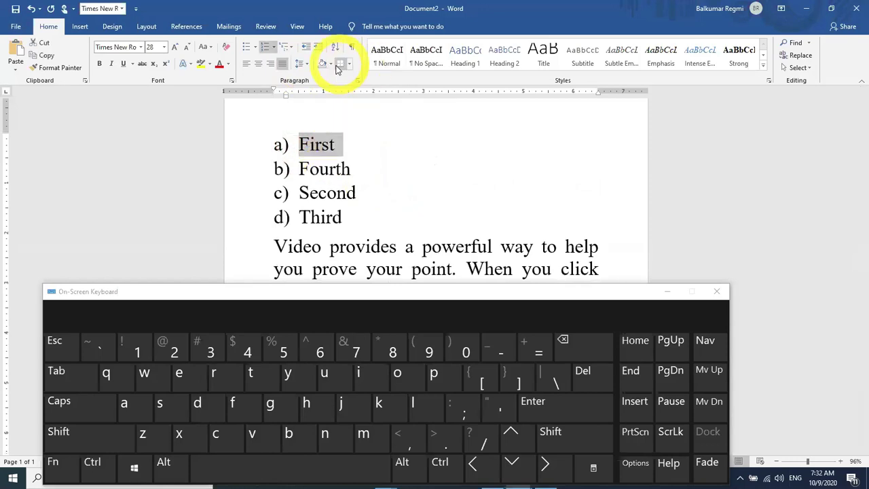
{"action": "left_click", "coordinate": [331, 64]}
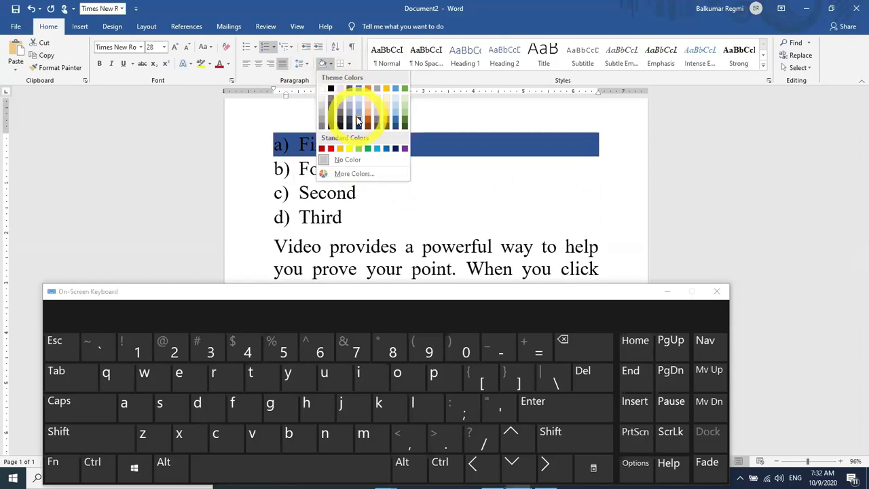
{"action": "left_click", "coordinate": [332, 90]}
{"action": "left_click", "coordinate": [411, 191]}
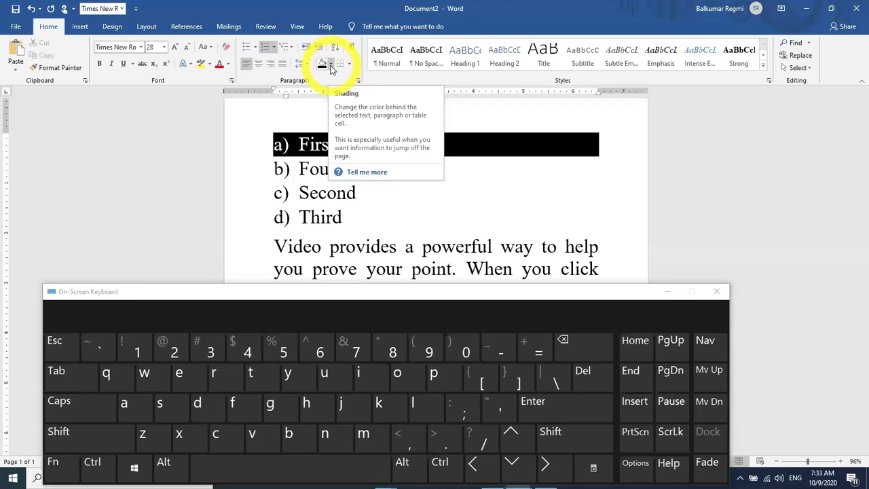
Highlight the "Second" list item in red for comparison with the paragraph shading.
{"action": "mouse_move", "coordinate": [363, 194]}
{"action": "left_mouse_down"}
{"action": "mouse_move", "coordinate": [294, 192]}
{"action": "mouse_move", "coordinate": [301, 192]}
{"action": "left_mouse_up"}
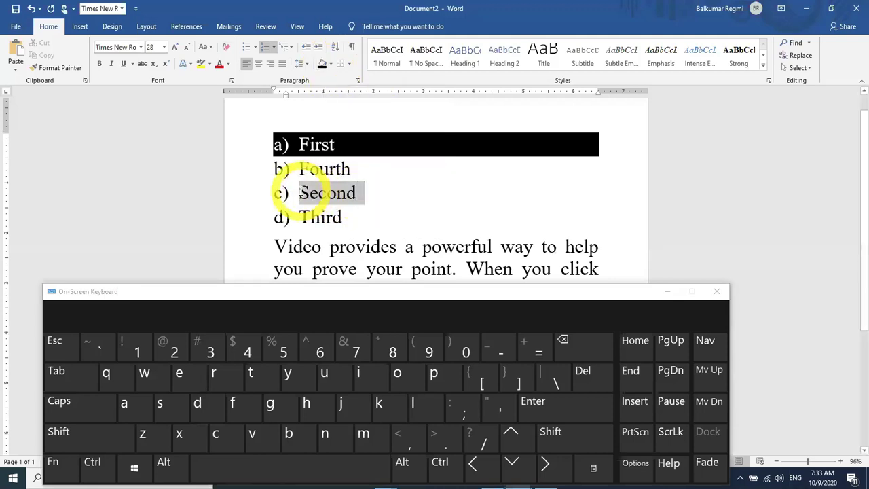
{"action": "left_click", "coordinate": [210, 64]}
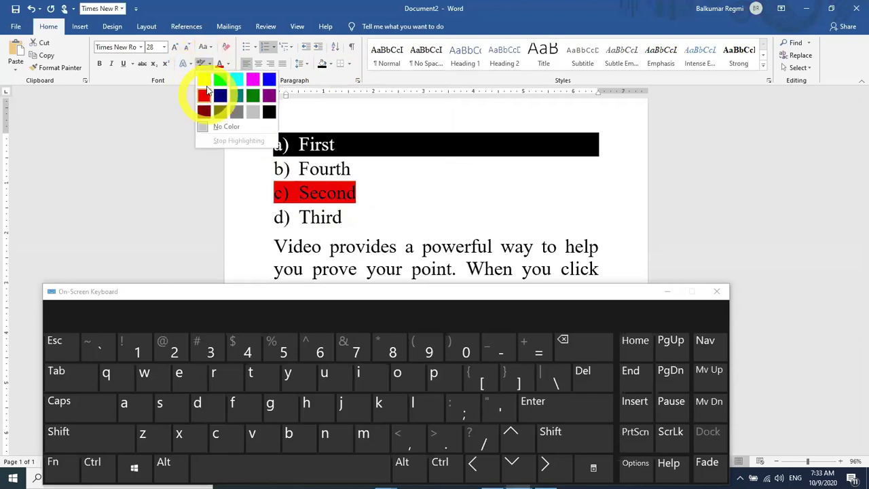
{"action": "left_click", "coordinate": [204, 94]}
{"action": "left_click", "coordinate": [407, 200]}
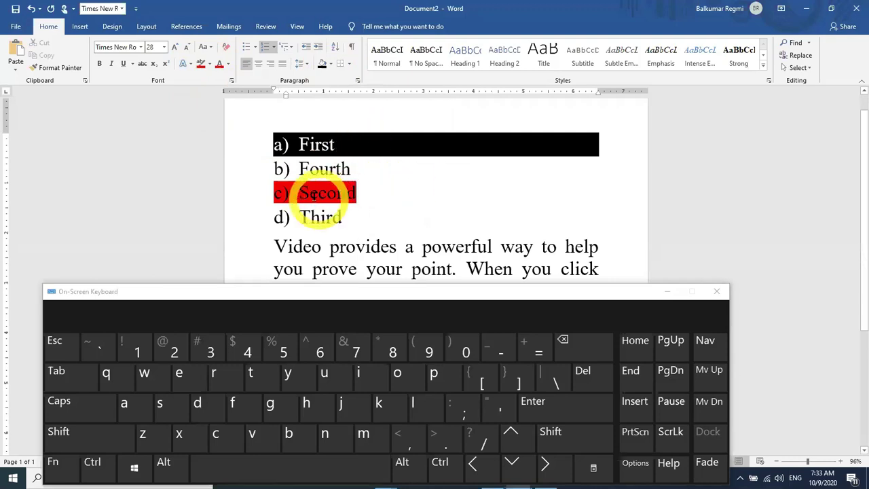
{"action": "left_click_drag", "start_coordinate": [358, 195], "coordinate": [258, 202]}
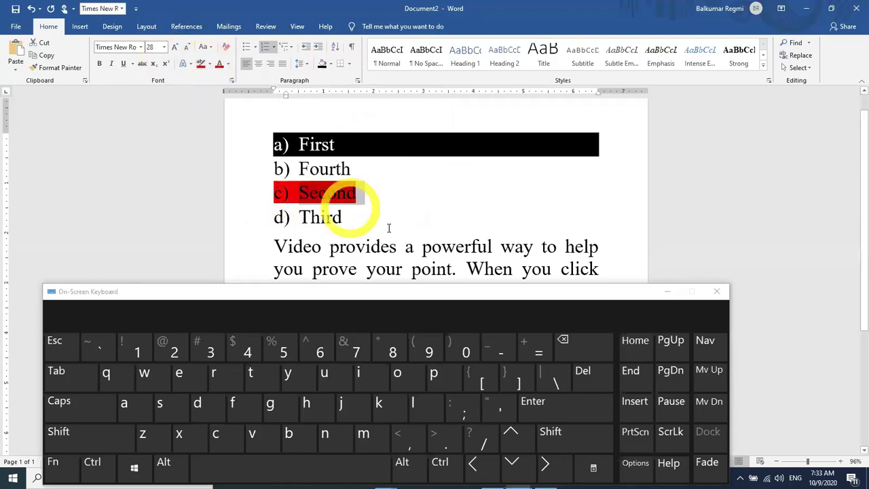
{"action": "left_click", "coordinate": [388, 200]}
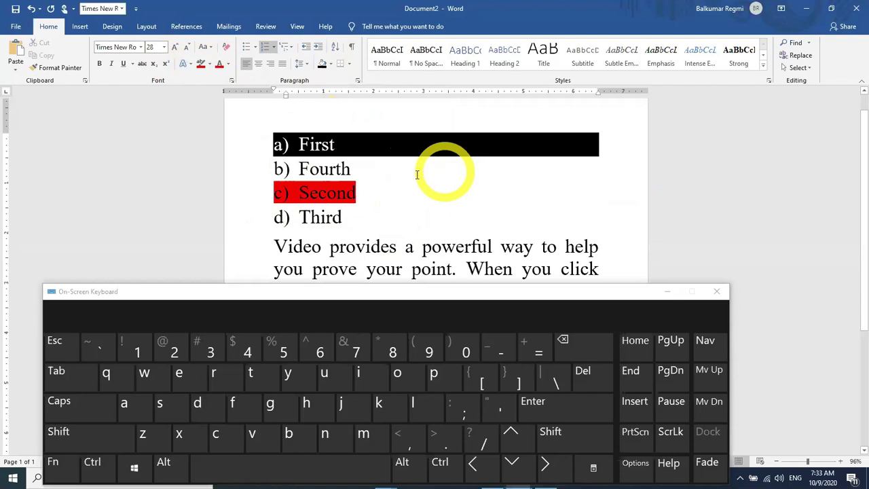
Apply All Borders to the whole sample paragraph and deselect it.
{"action": "scroll", "coordinate": [381, 197], "scroll_direction": "down", "scroll_amount": 1}
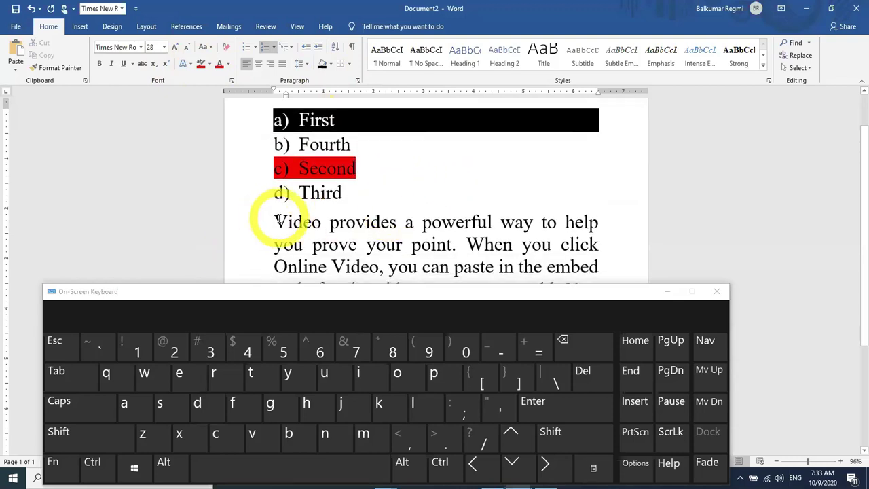
{"action": "left_click_drag", "start_coordinate": [272, 222], "coordinate": [597, 270]}
{"action": "scroll", "coordinate": [596, 269], "scroll_direction": "down", "scroll_amount": 4}
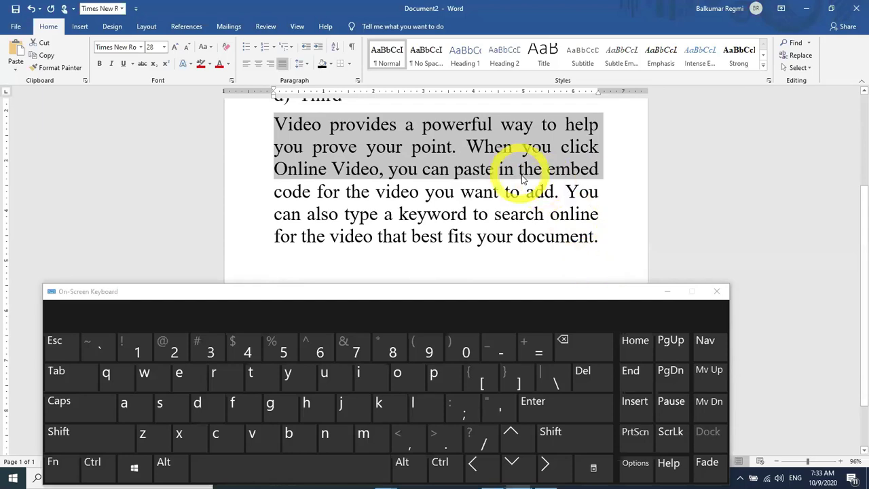
{"action": "left_click", "coordinate": [547, 180]}
{"action": "left_click", "coordinate": [287, 132]}
{"action": "left_click_drag", "start_coordinate": [288, 132], "coordinate": [592, 238]}
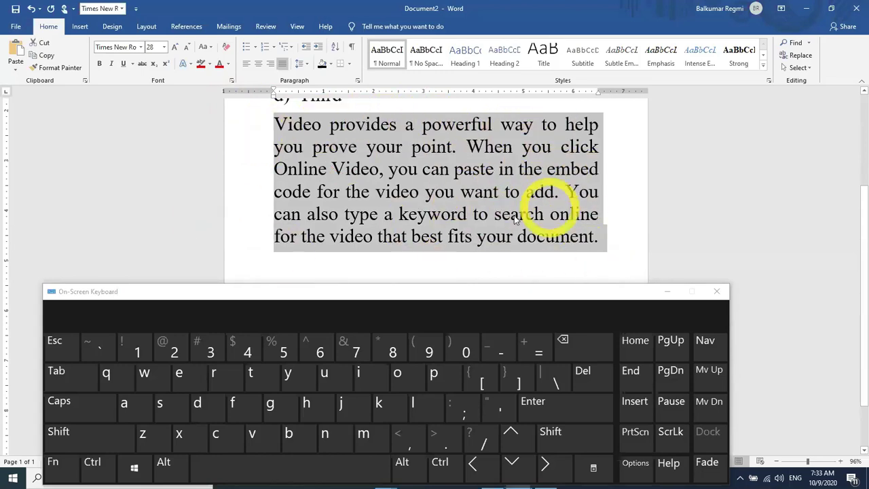
{"action": "left_click", "coordinate": [349, 65]}
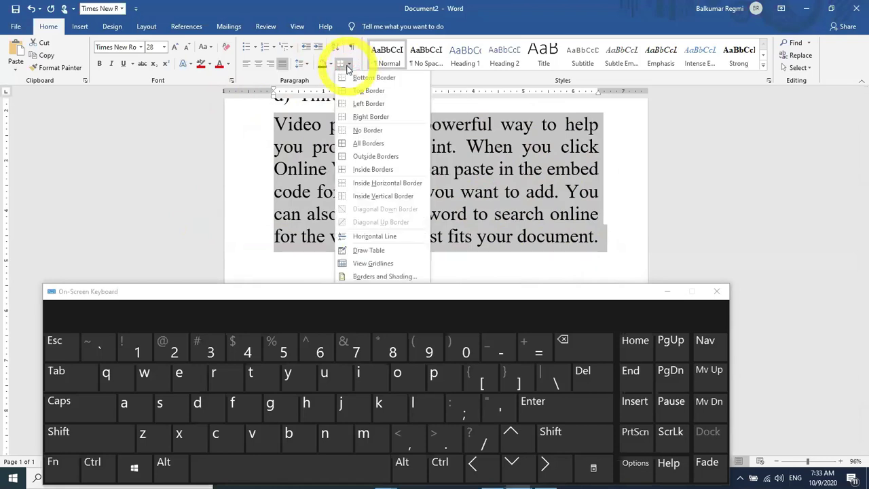
{"action": "left_click", "coordinate": [357, 148]}
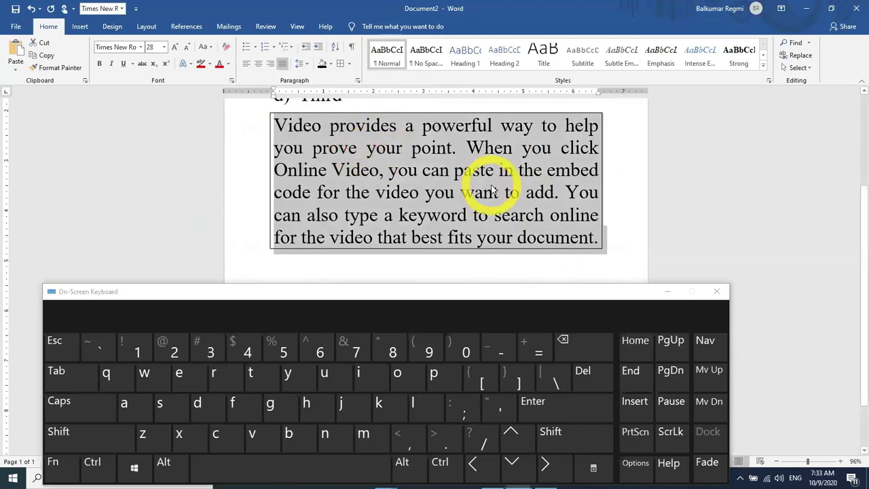
{"action": "left_click", "coordinate": [495, 191]}
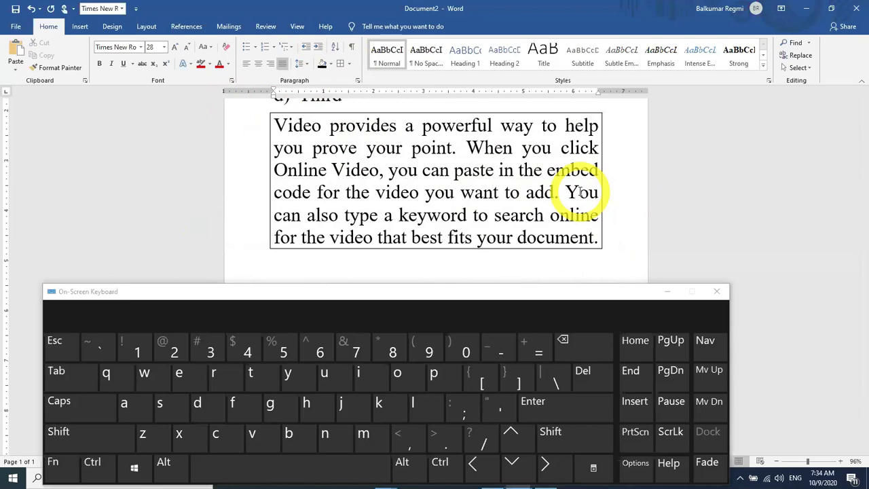
Check the border options for the sample paragraph and place the cursor on the empty line below it.
{"action": "left_click", "coordinate": [349, 65]}
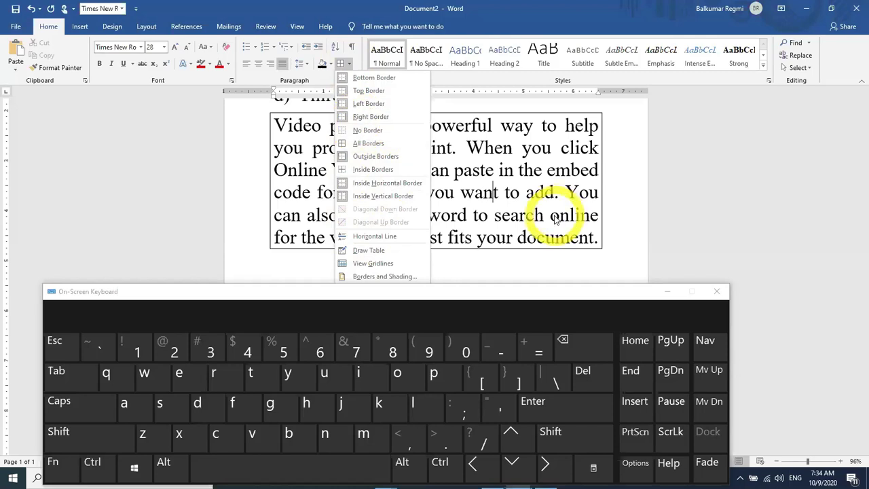
{"action": "left_click", "coordinate": [523, 214]}
{"action": "left_click", "coordinate": [525, 270]}
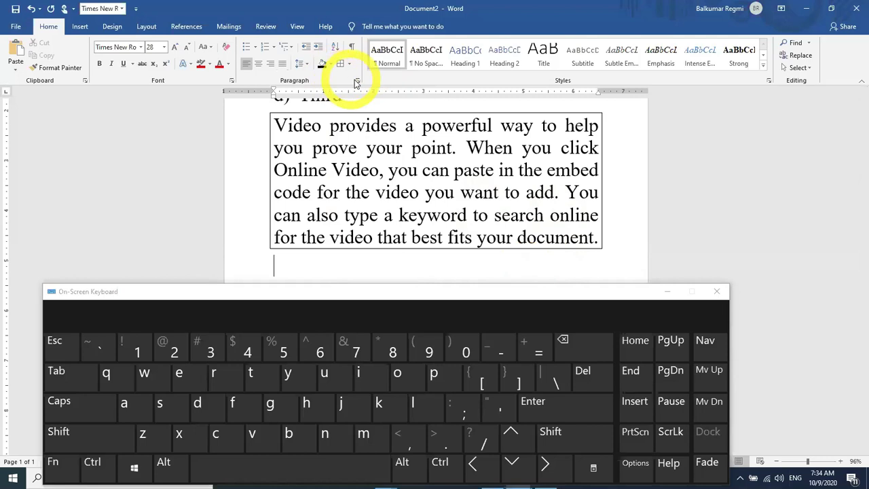
Review the alignment setting in the paragraph settings and set the spacing after the empty line to 0 pt.
{"action": "left_click", "coordinate": [358, 81]}
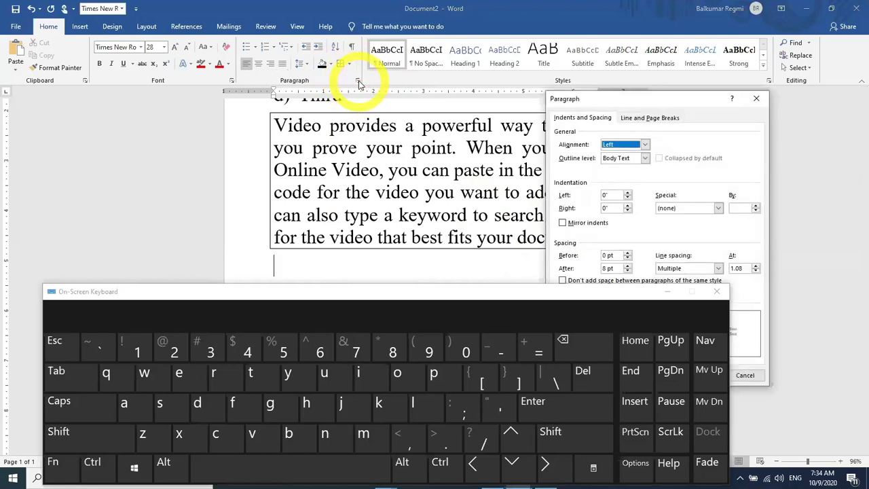
{"action": "left_click", "coordinate": [667, 292]}
{"action": "left_click_drag", "start_coordinate": [608, 100], "coordinate": [611, 76]}
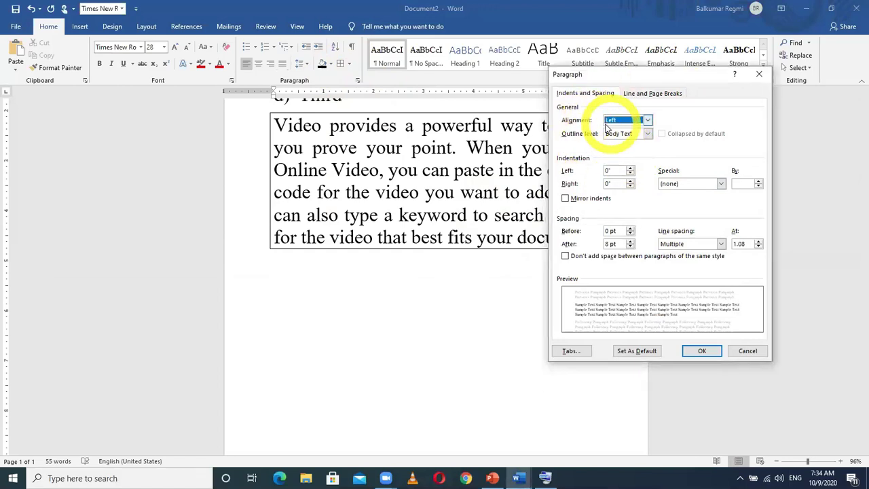
{"action": "left_click", "coordinate": [647, 120]}
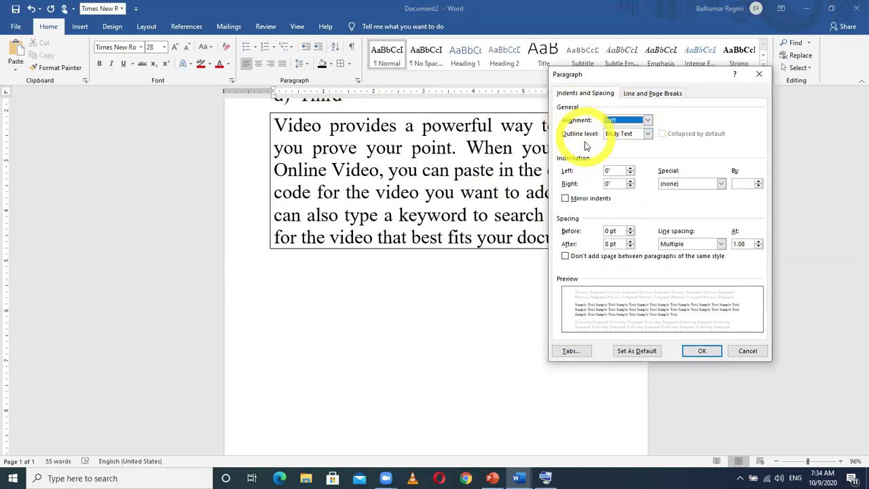
{"action": "left_click", "coordinate": [625, 130]}
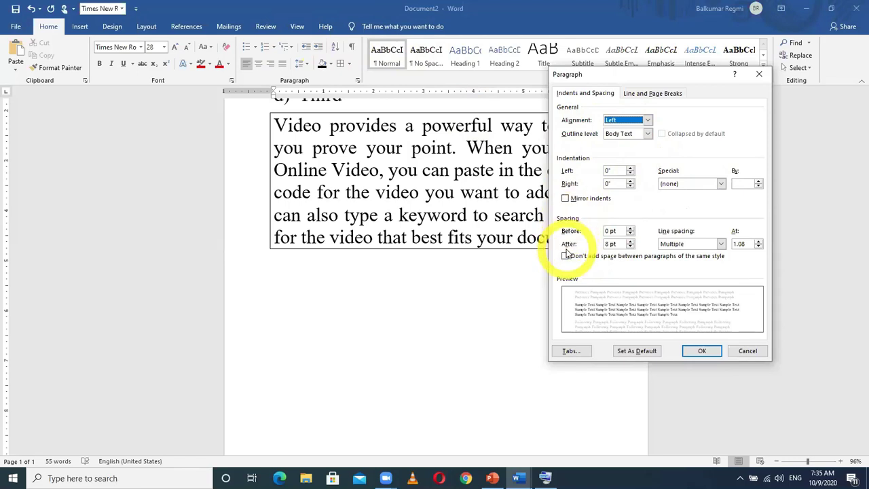
{"action": "left_click", "coordinate": [630, 247]}
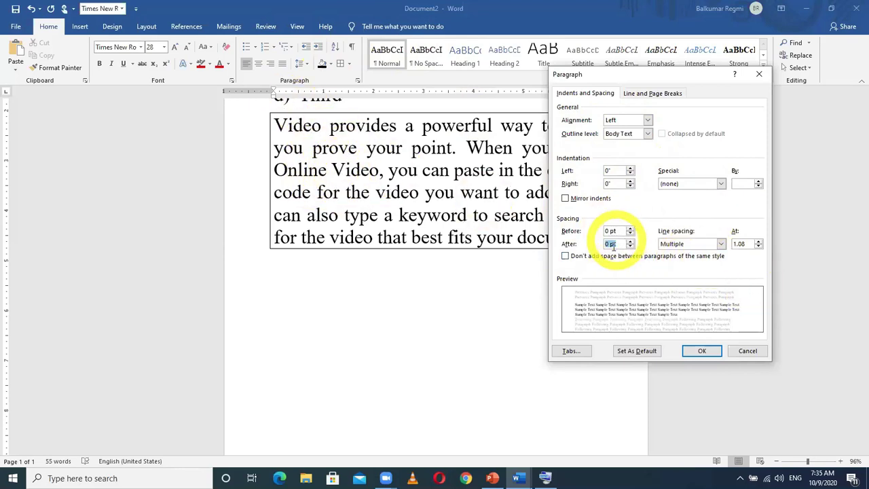
{"action": "left_click", "coordinate": [688, 351]}
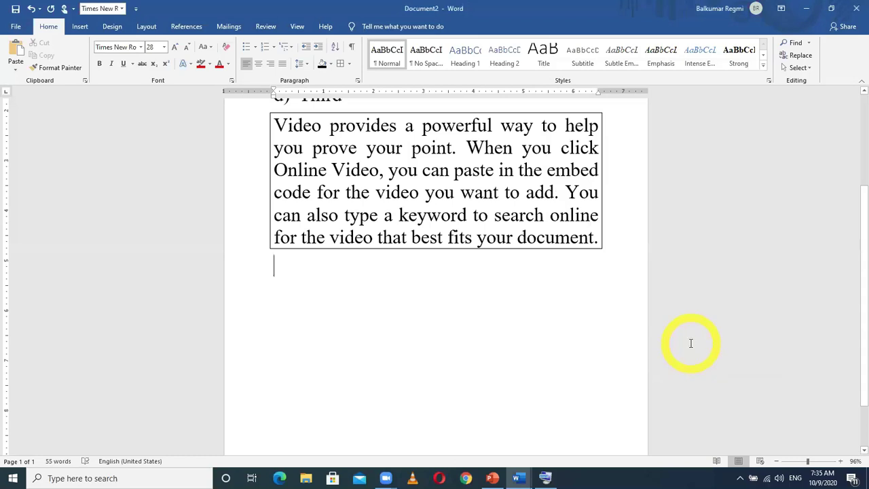
Delete the entire document content and increase the font size to 18.
{"action": "key", "text": "ctrl+a"}
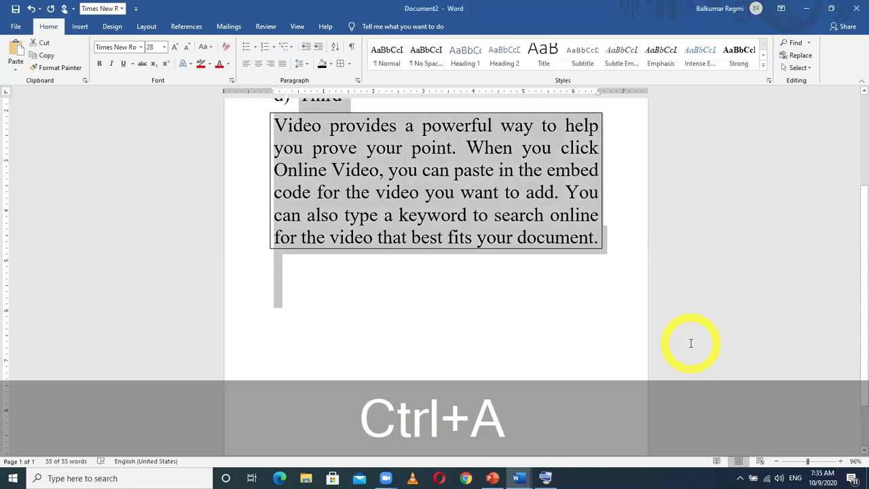
{"action": "key", "text": "Delete"}
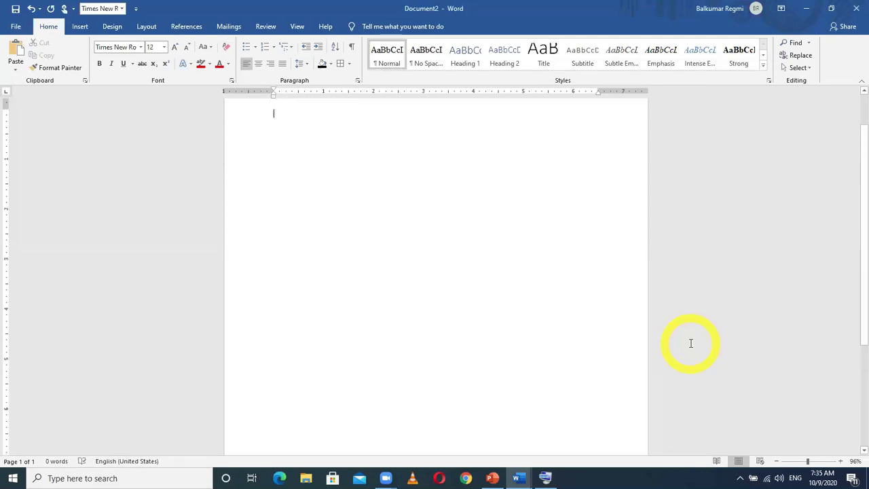
{"action": "key", "text": "ctrl+shift+period"}
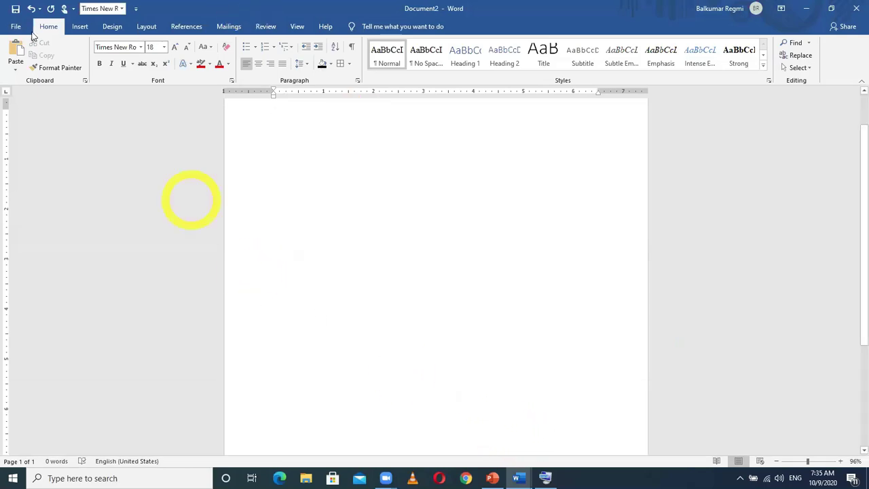
Review the preset page margins and choose the Normal preset.
{"action": "left_click", "coordinate": [142, 28]}
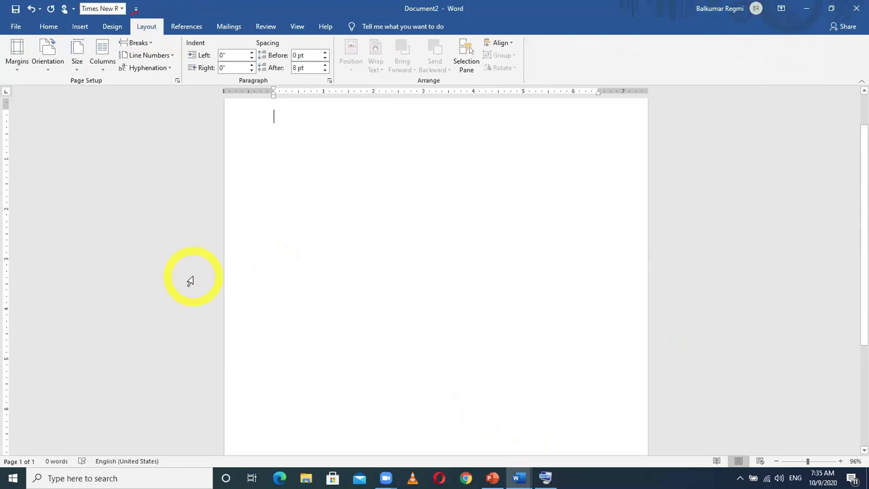
{"action": "key", "text": "alt"}
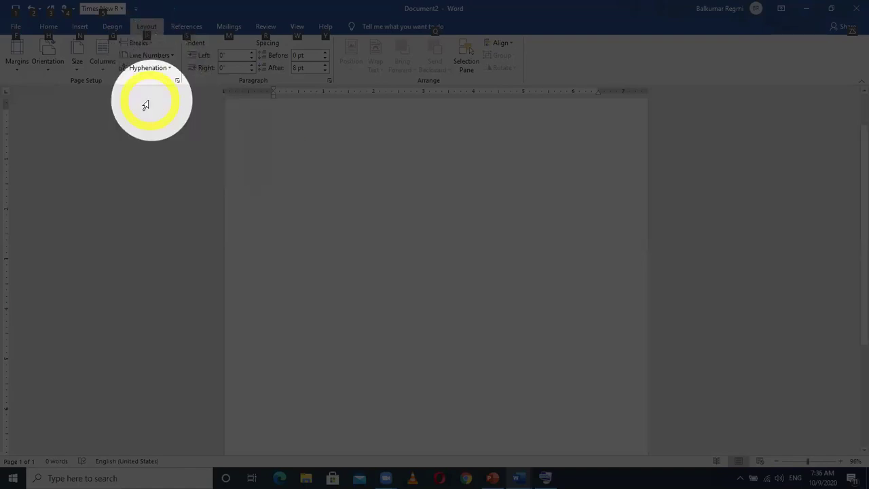
{"action": "left_click", "coordinate": [231, 159]}
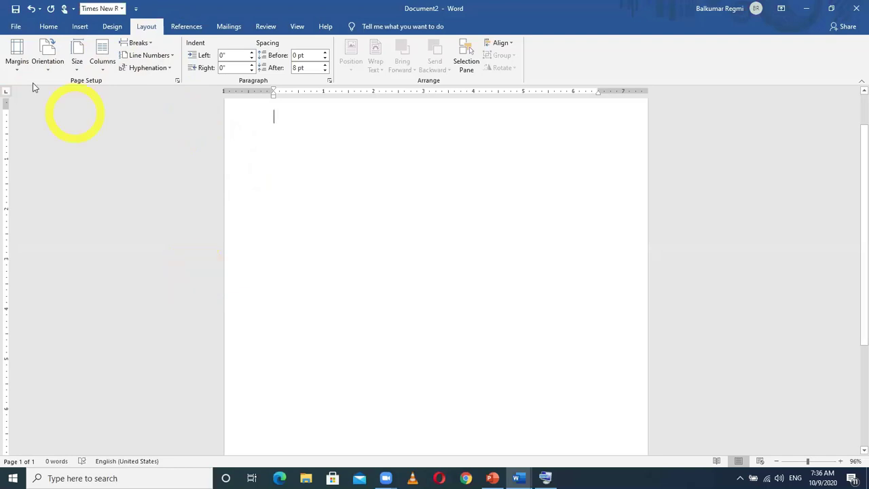
{"action": "left_click", "coordinate": [18, 74]}
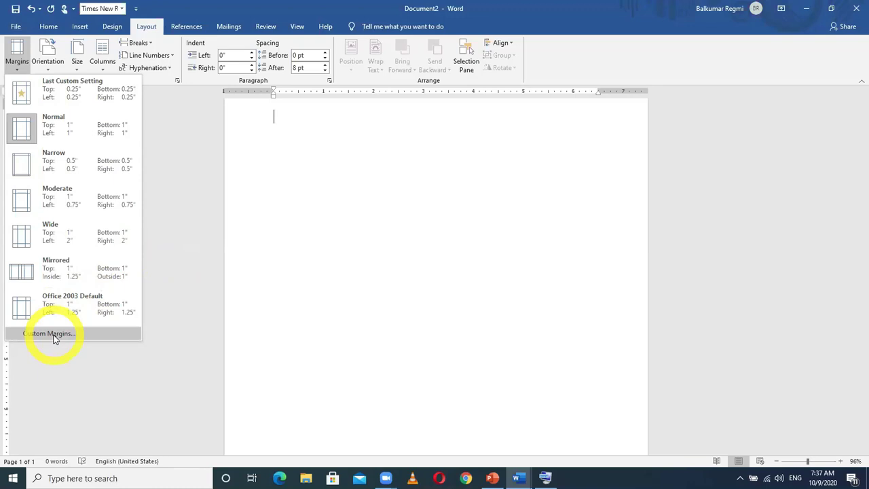
{"action": "left_click", "coordinate": [65, 131]}
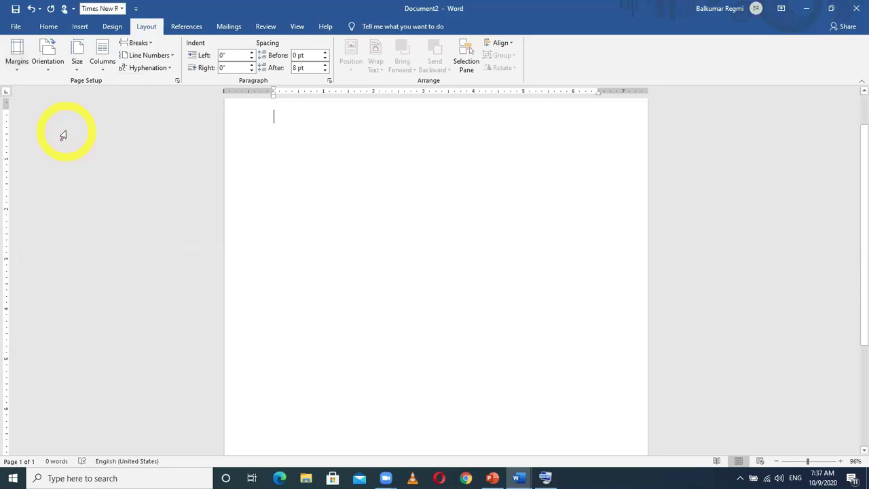
Apply Narrow page margins for comparison and restore the Normal preset.
{"action": "left_click", "coordinate": [18, 60]}
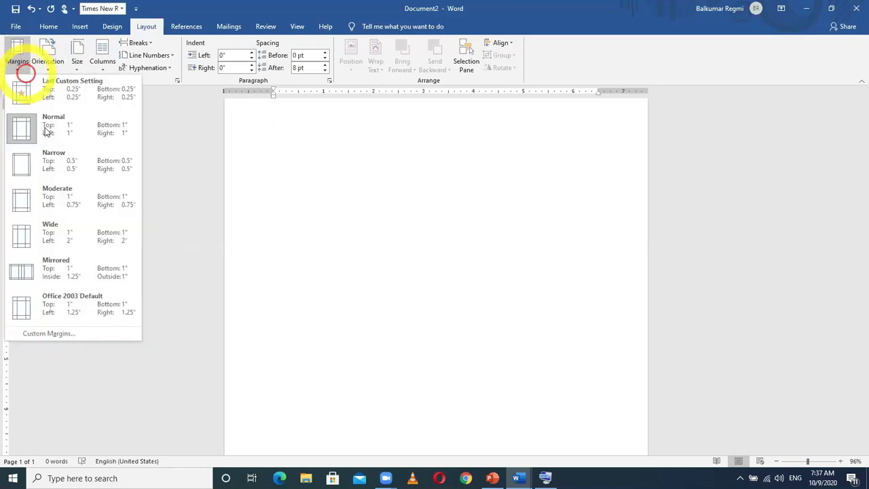
{"action": "left_click", "coordinate": [58, 168]}
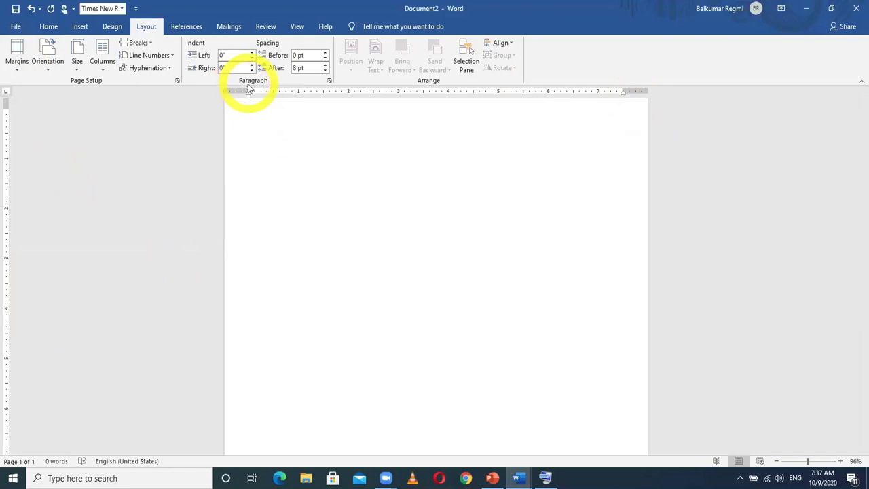
{"action": "left_click", "coordinate": [16, 60]}
{"action": "left_click", "coordinate": [22, 124]}
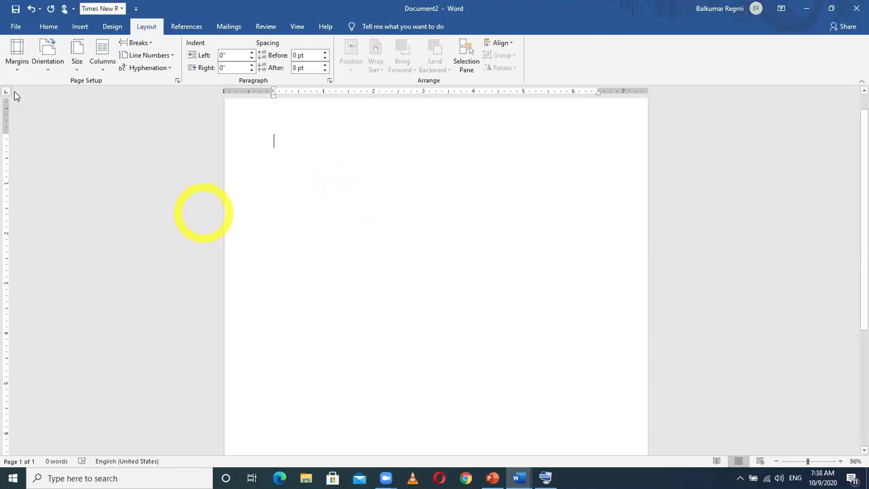
Examine the custom margin, orientation and multiple-page settings, and close them without changes.
{"action": "left_click", "coordinate": [15, 67]}
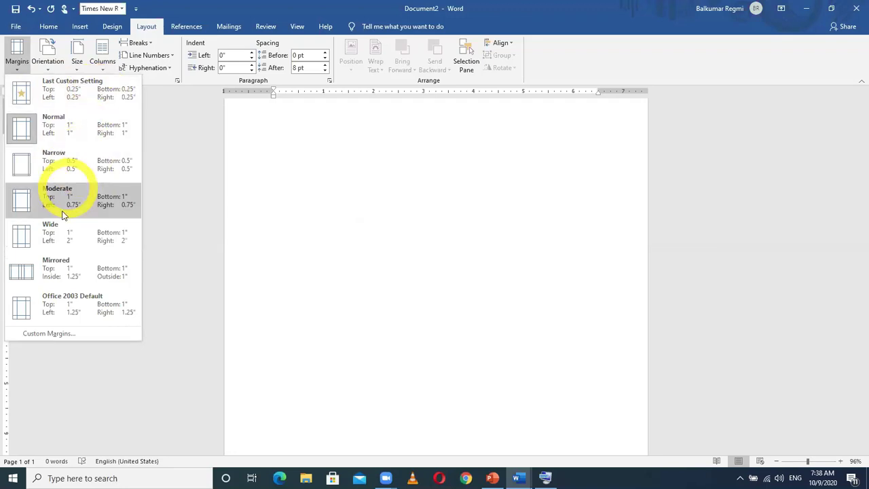
{"action": "left_click", "coordinate": [49, 334]}
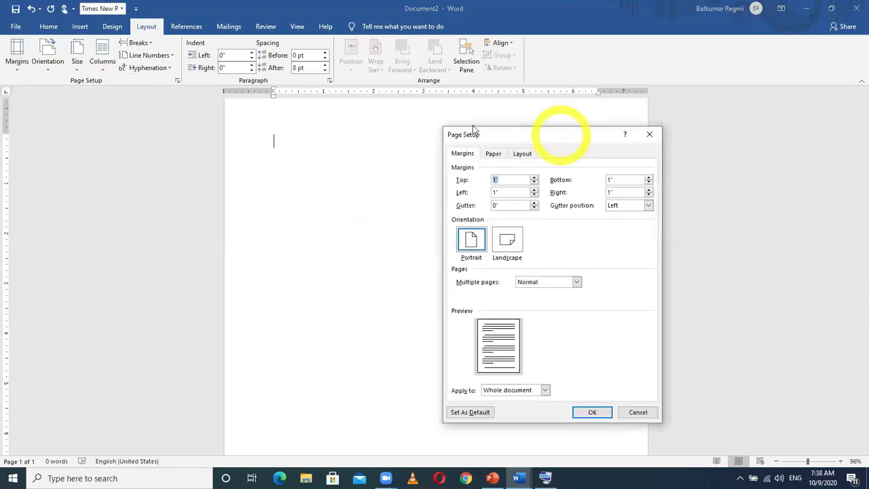
{"action": "left_click_drag", "start_coordinate": [562, 138], "coordinate": [474, 129]}
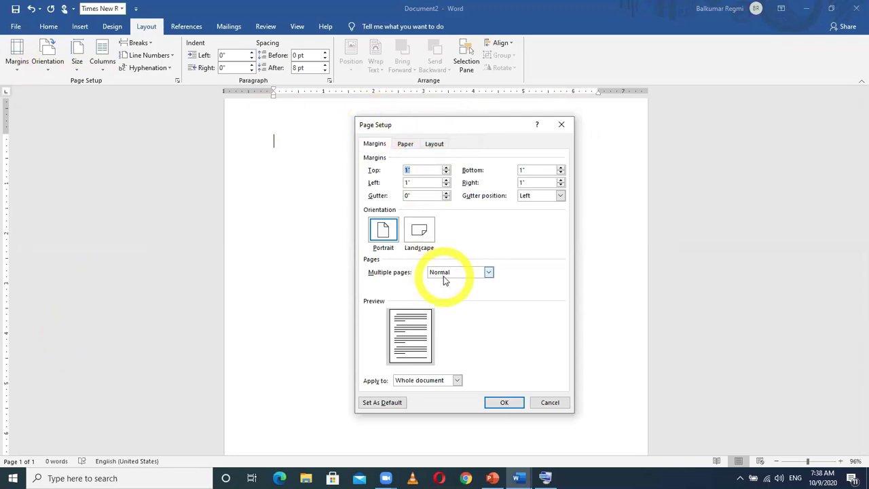
{"action": "left_click", "coordinate": [560, 126]}
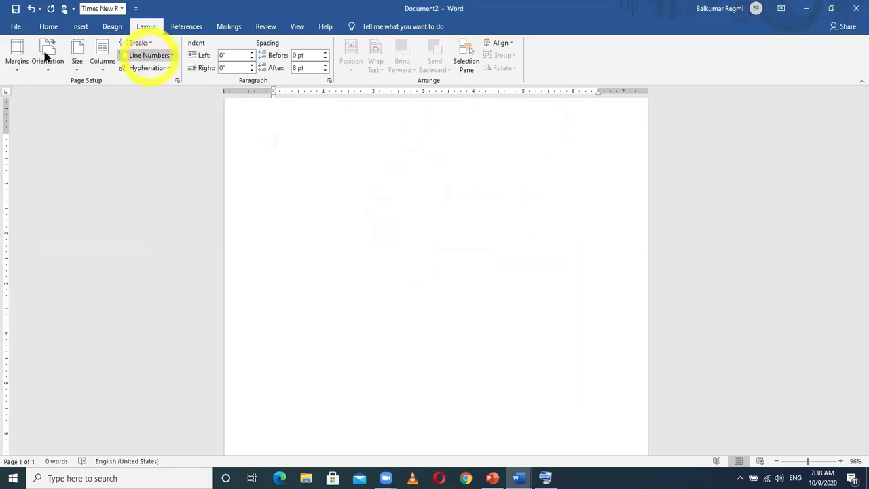
Open the full Page Setup options for the document.
{"action": "left_click", "coordinate": [177, 81]}
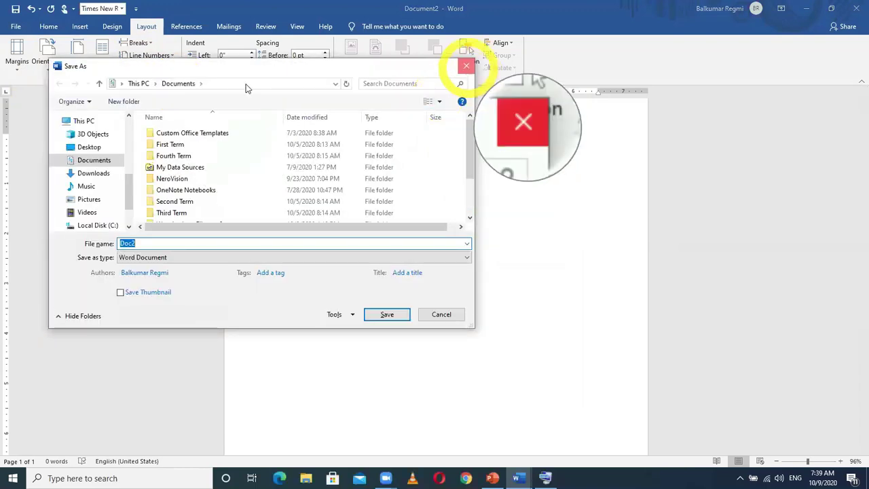
{"action": "left_click", "coordinate": [466, 66]}
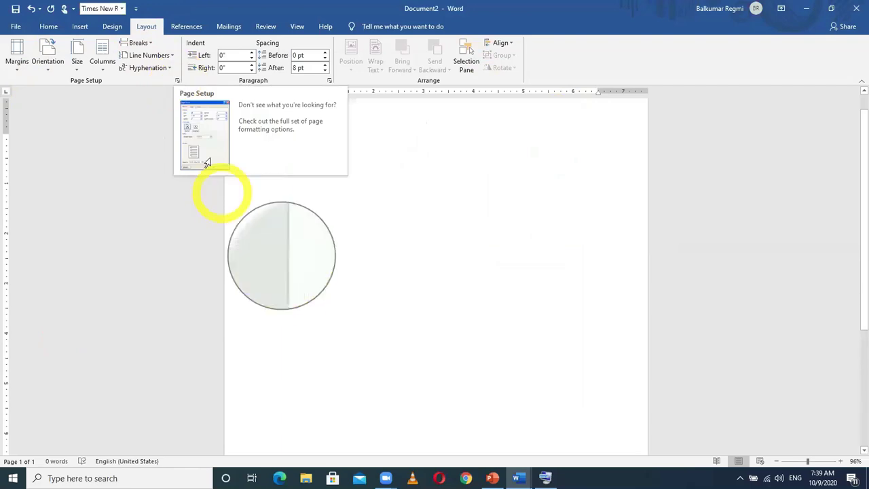
{"action": "left_click", "coordinate": [177, 82]}
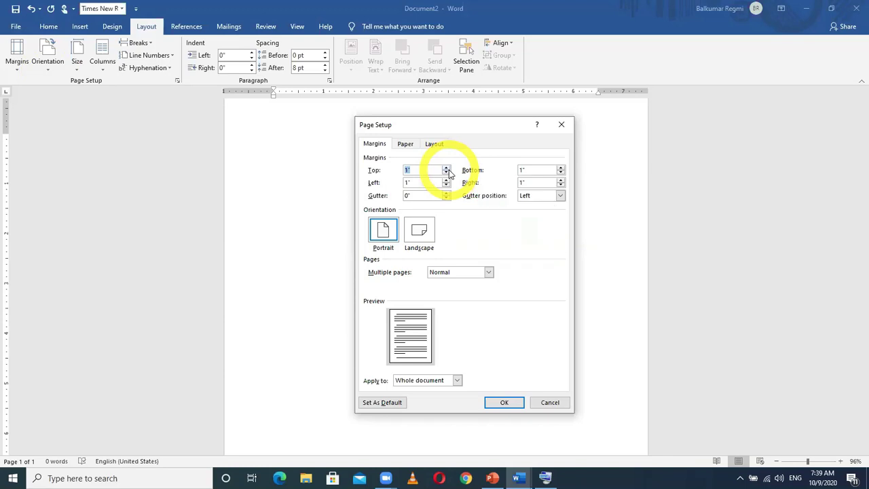
Try raising the top margin to 1.1" and lowering it stepwise to 0.5".
{"action": "left_click", "coordinate": [447, 168]}
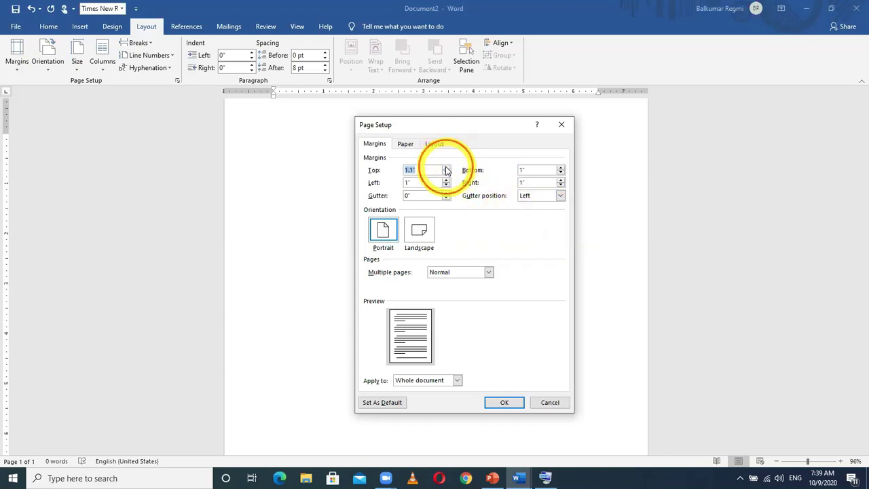
{"action": "left_click", "coordinate": [446, 175]}
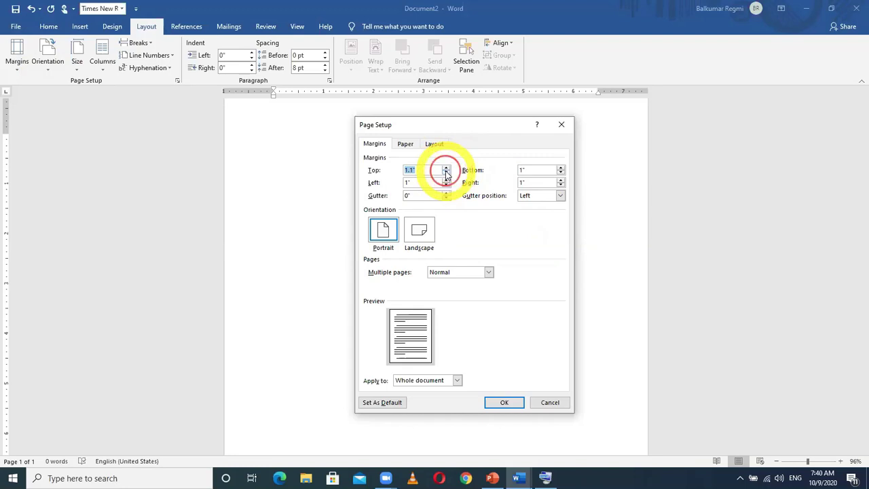
{"action": "left_click", "coordinate": [446, 174]}
{"action": "left_click", "coordinate": [446, 175]}
{"action": "left_click", "coordinate": [446, 175]}
{"action": "left_click", "coordinate": [446, 174]}
{"action": "left_click", "coordinate": [446, 174]}
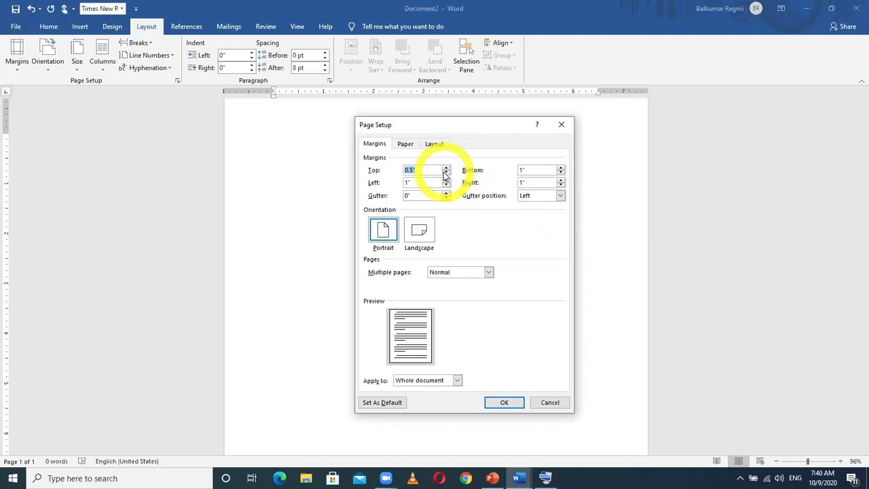
Clear the top margin value and enter 0.25 using the on-screen keyboard.
{"action": "left_click", "coordinate": [426, 171]}
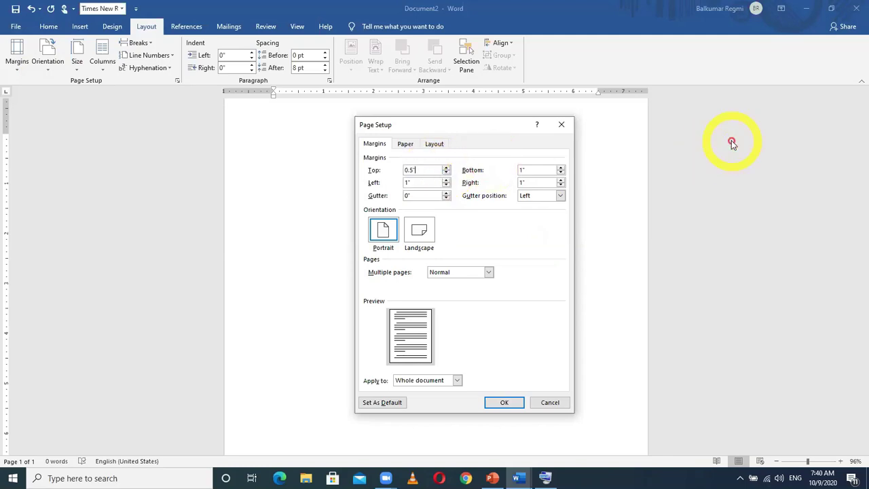
{"action": "key", "text": "BackSpace"}
{"action": "key", "text": "BackSpace"}
{"action": "key", "text": "BackSpace"}
{"action": "key", "text": "BackSpace"}
{"action": "left_click", "coordinate": [545, 478]}
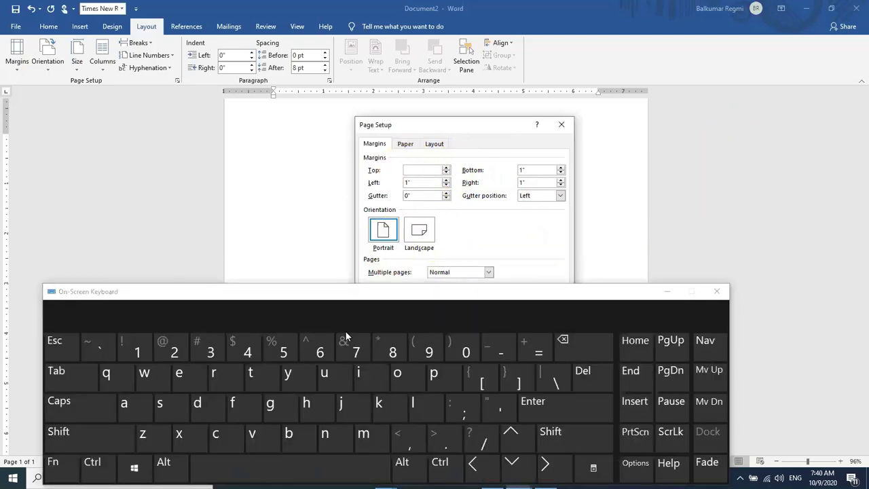
{"action": "left_click", "coordinate": [464, 348]}
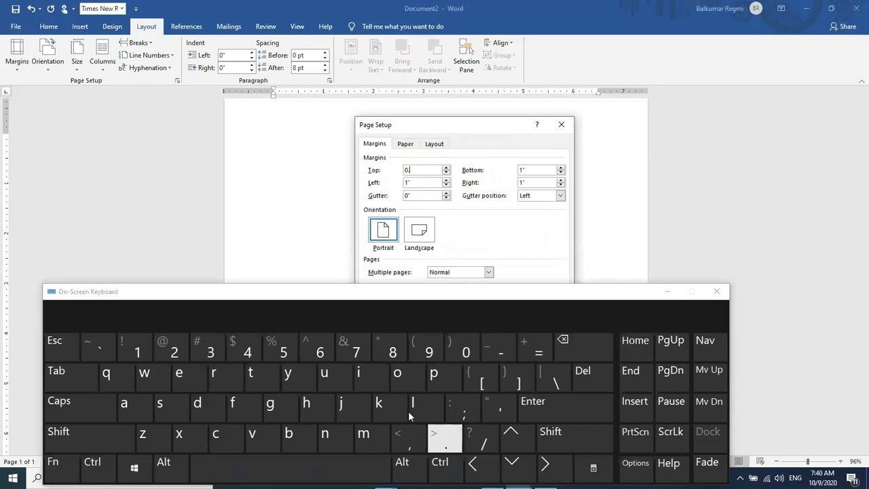
{"action": "left_click", "coordinate": [174, 348]}
{"action": "left_click", "coordinate": [280, 349]}
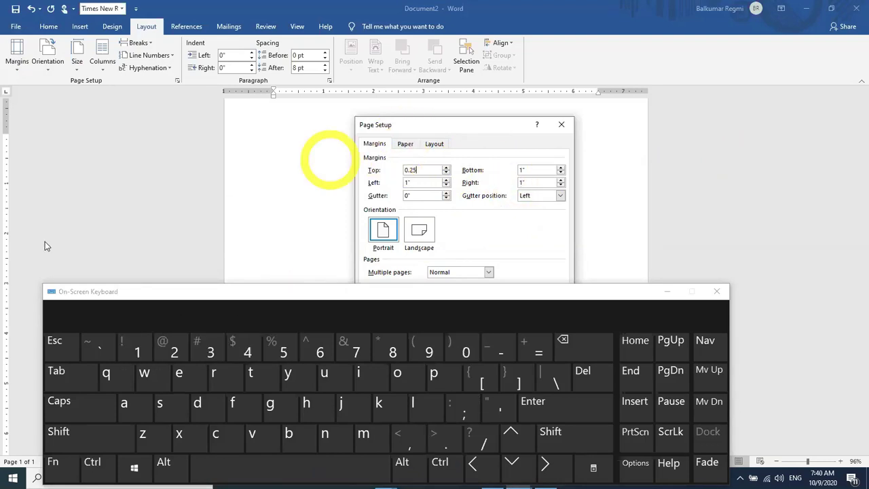
Set the bottom margin to 0.25.
{"action": "left_click", "coordinate": [66, 381]}
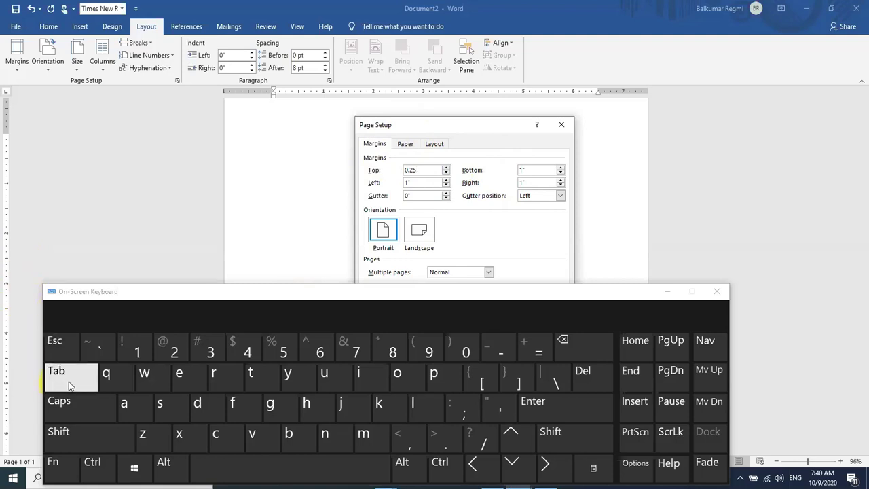
{"action": "left_click", "coordinate": [69, 382]}
{"action": "left_click", "coordinate": [466, 348]}
{"action": "left_click", "coordinate": [446, 439]}
{"action": "left_click", "coordinate": [172, 349]}
{"action": "left_click", "coordinate": [280, 350]}
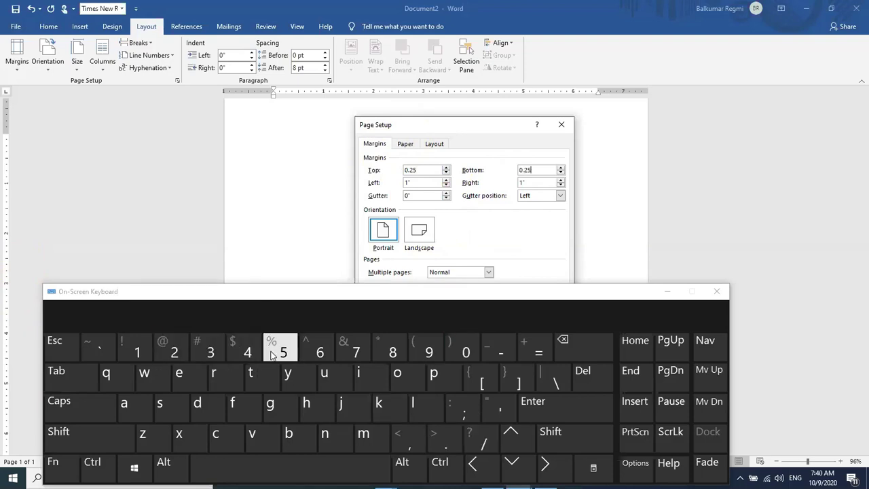
Set the left page margin to 0.25.
{"action": "left_click", "coordinate": [59, 371]}
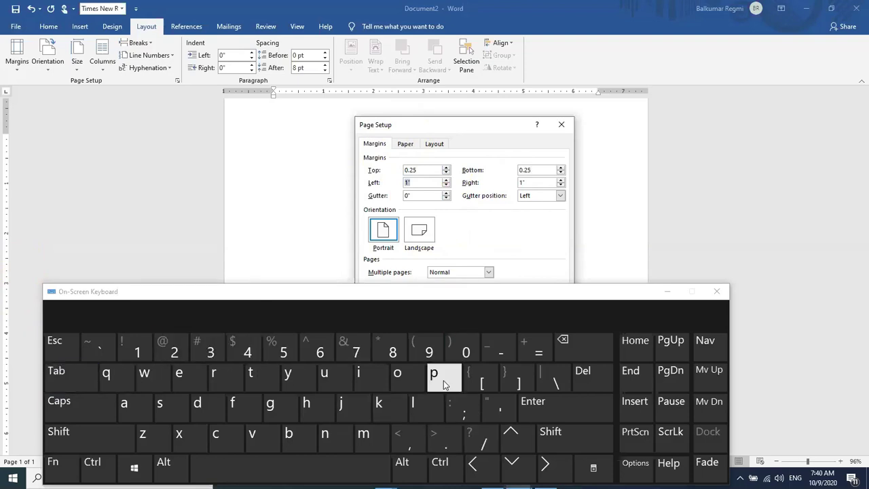
{"action": "left_click", "coordinate": [468, 356]}
{"action": "left_click", "coordinate": [445, 439]}
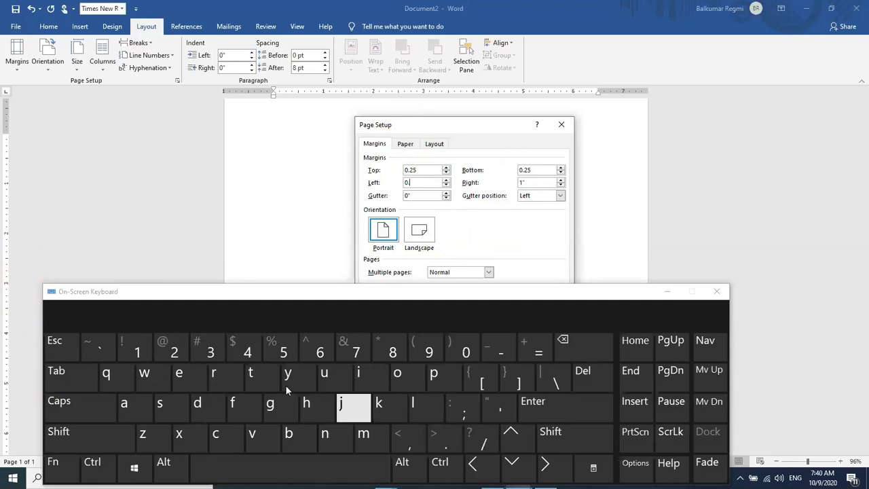
{"action": "left_click", "coordinate": [173, 349]}
{"action": "left_click", "coordinate": [284, 351]}
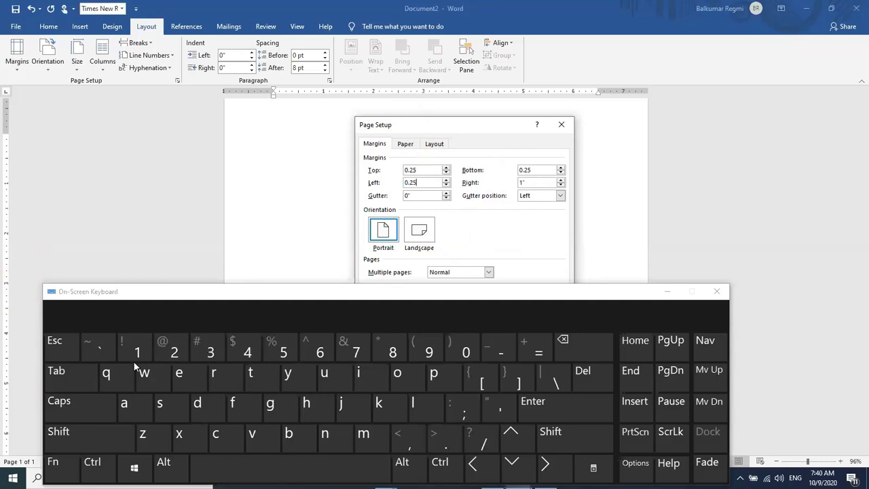
Set the right page margin to 0.25 and minimize the on-screen keyboard.
{"action": "left_click", "coordinate": [78, 378]}
{"action": "left_click", "coordinate": [466, 349]}
{"action": "left_click", "coordinate": [445, 439]}
{"action": "left_click", "coordinate": [173, 349]}
{"action": "left_click", "coordinate": [283, 348]}
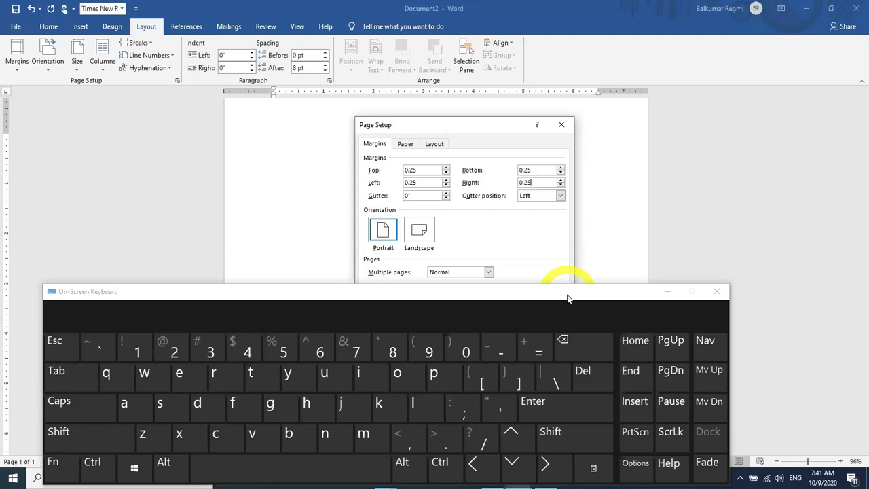
{"action": "left_click", "coordinate": [668, 292]}
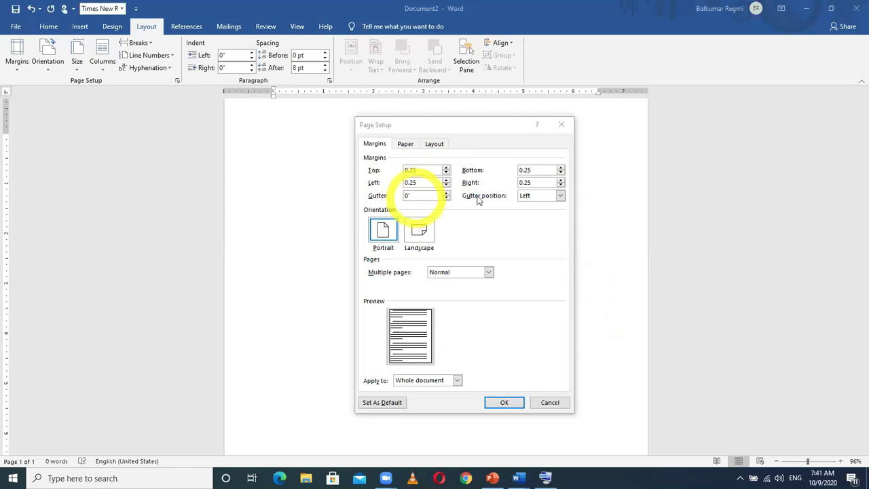
{"action": "left_click", "coordinate": [560, 196]}
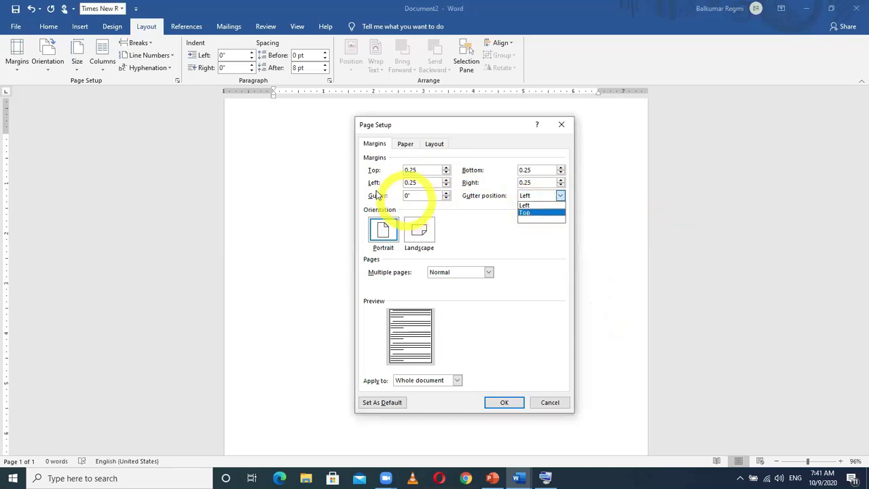
{"action": "left_click", "coordinate": [471, 224]}
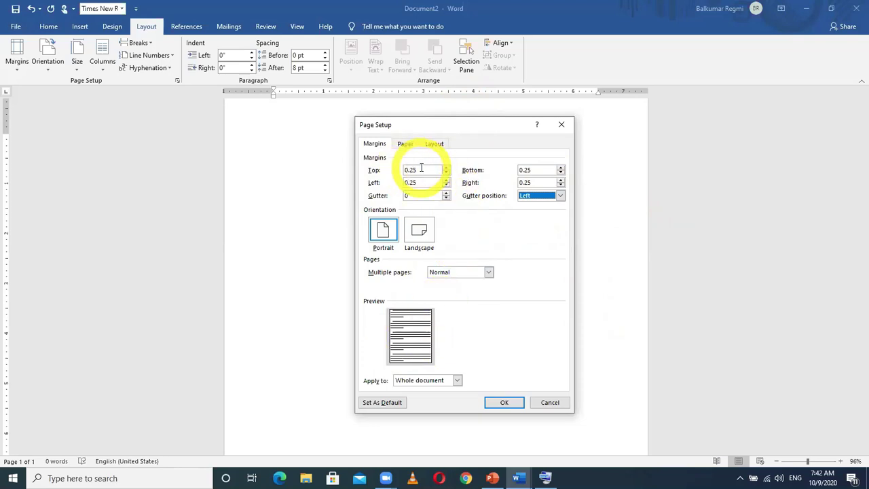
Try a top margin of 2.5 in the page preview and return it to 0.25.
{"action": "left_click_drag", "start_coordinate": [417, 171], "coordinate": [390, 170]}
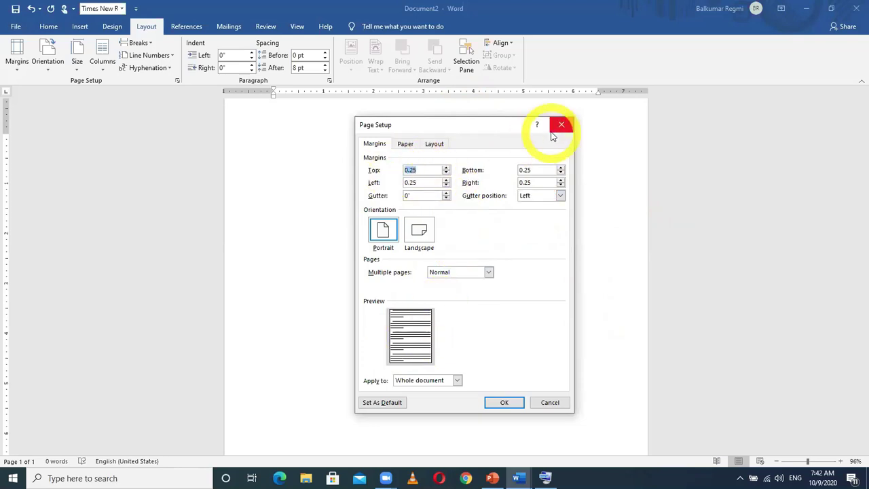
{"action": "type", "text": "2.5"}
{"action": "key", "text": "Tab"}
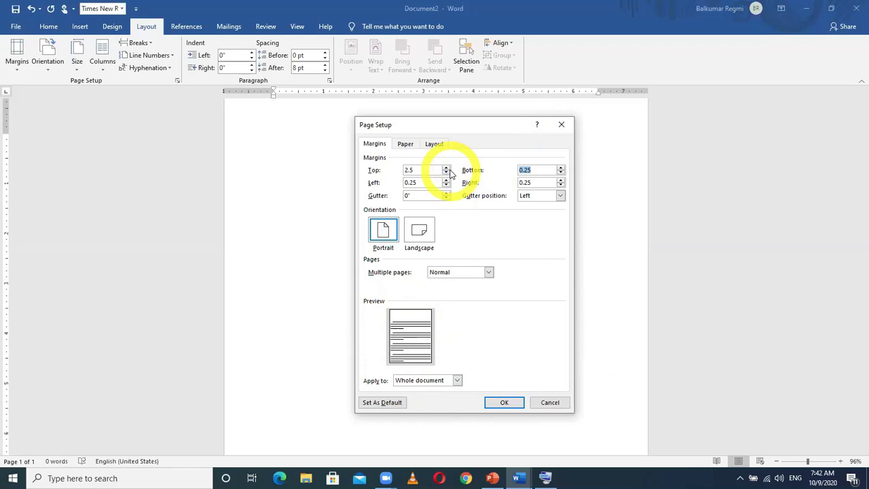
{"action": "left_click", "coordinate": [419, 169]}
{"action": "key", "text": "BackSpace"}
{"action": "key", "text": "BackSpace"}
{"action": "key", "text": "BackSpace"}
{"action": "type", "text": "0.25"}
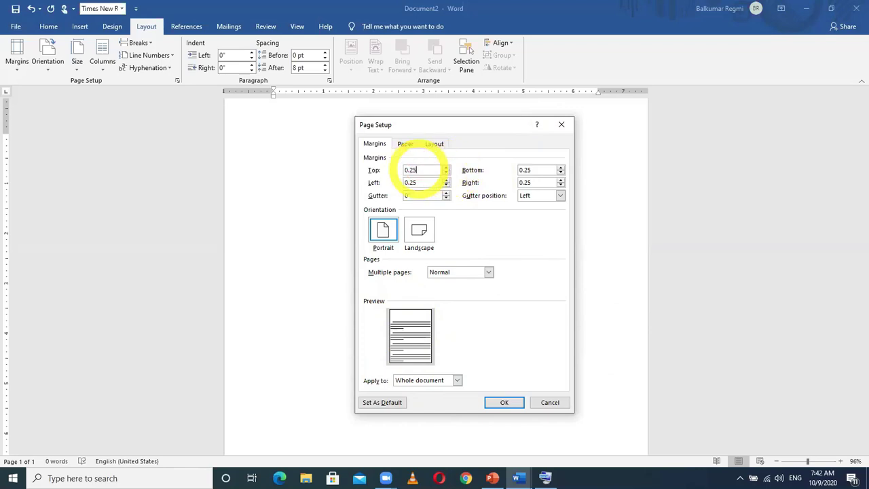
Set the left margin to 2.5 and apply it to the page preview.
{"action": "left_click", "coordinate": [419, 184]}
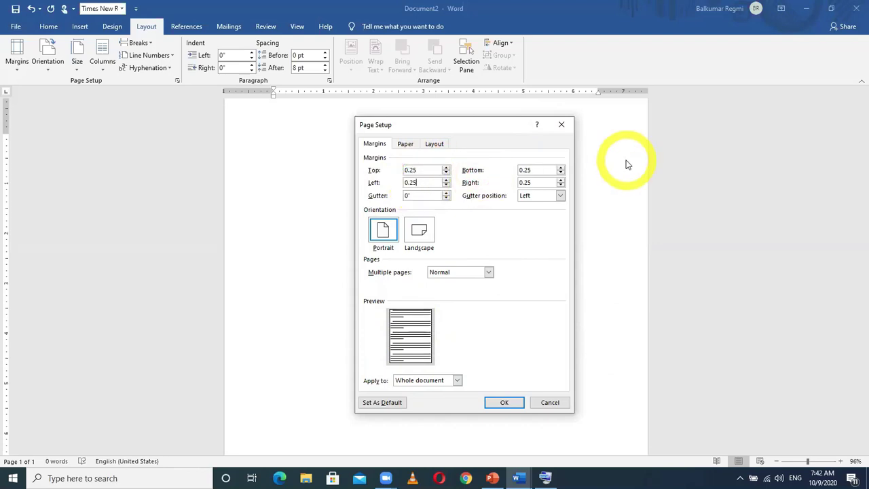
{"action": "key", "text": "BackSpace"}
{"action": "key", "text": "BackSpace"}
{"action": "key", "text": "BackSpace"}
{"action": "key", "text": "BackSpace"}
{"action": "type", "text": "2.5"}
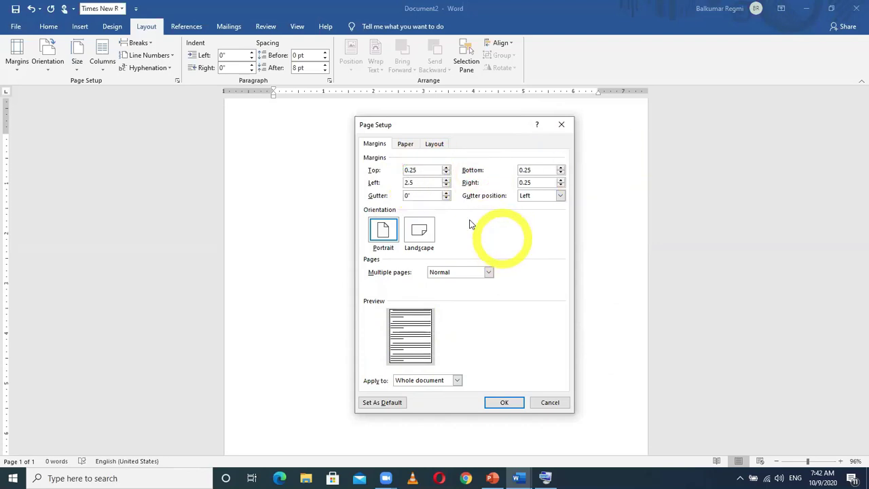
{"action": "left_click", "coordinate": [526, 183]}
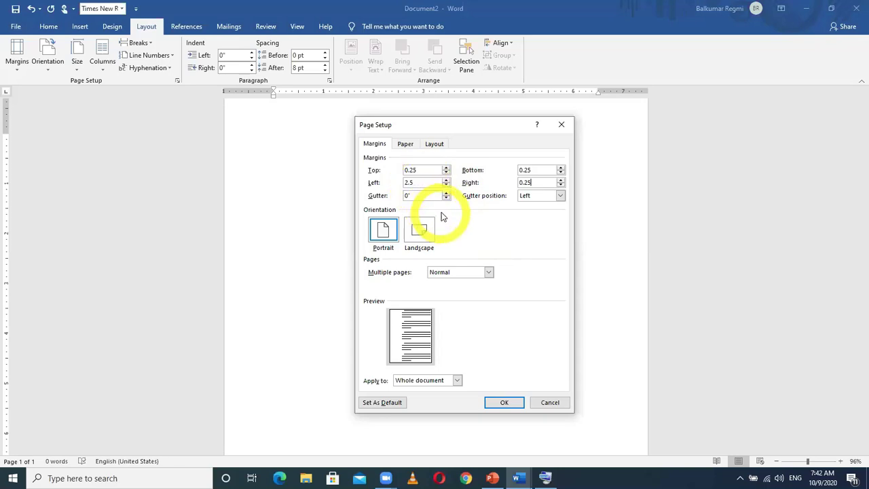
Raise the gutter stepwise to 1.4" with the gutter position at Left.
{"action": "left_click", "coordinate": [446, 194]}
{"action": "left_click", "coordinate": [447, 193]}
{"action": "left_click", "coordinate": [447, 193]}
{"action": "left_click", "coordinate": [446, 194]}
{"action": "left_click", "coordinate": [446, 193]}
{"action": "left_click", "coordinate": [446, 194]}
{"action": "left_click", "coordinate": [447, 194]}
{"action": "left_click", "coordinate": [447, 194]}
{"action": "left_click", "coordinate": [446, 193]}
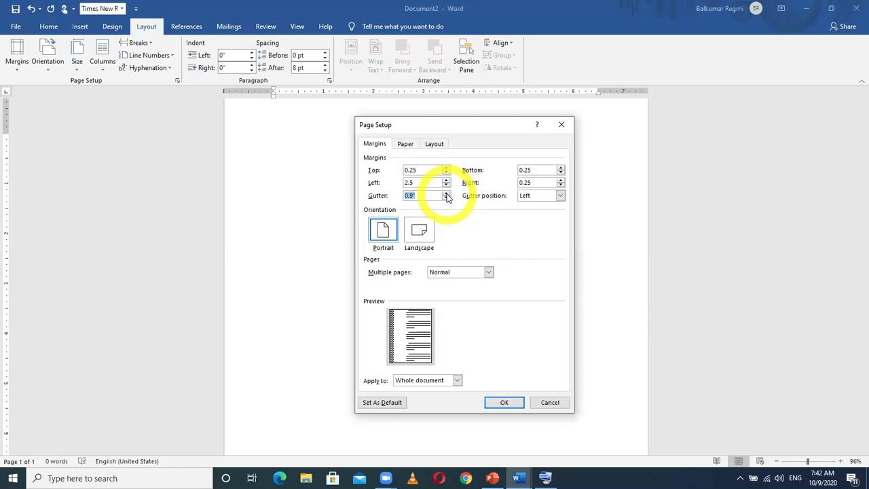
{"action": "left_click", "coordinate": [447, 194]}
{"action": "left_click", "coordinate": [446, 193]}
{"action": "left_click", "coordinate": [446, 193]}
{"action": "left_click", "coordinate": [447, 193]}
{"action": "left_click", "coordinate": [447, 194]}
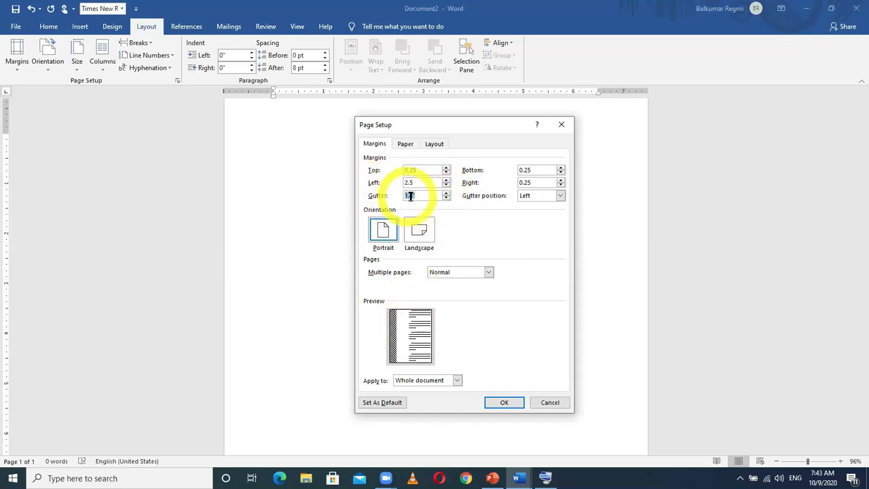
Try the Top gutter position and switch it back to Left.
{"action": "left_click", "coordinate": [561, 197]}
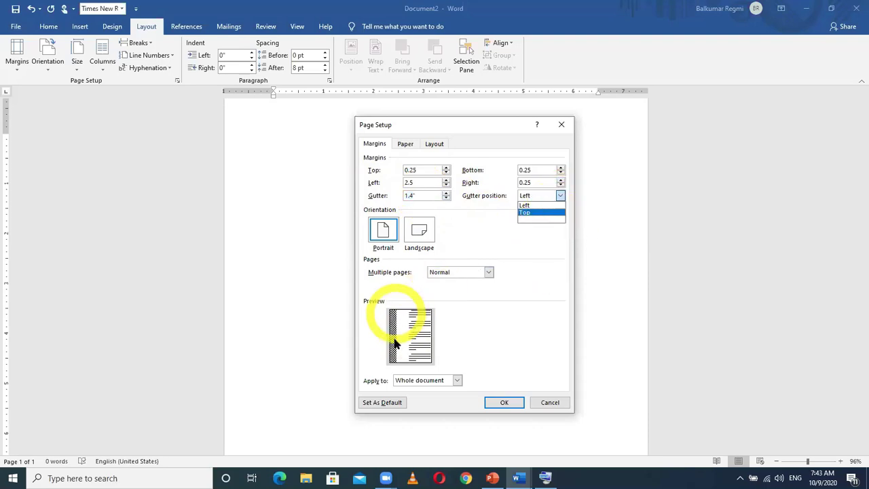
{"action": "left_click", "coordinate": [524, 212]}
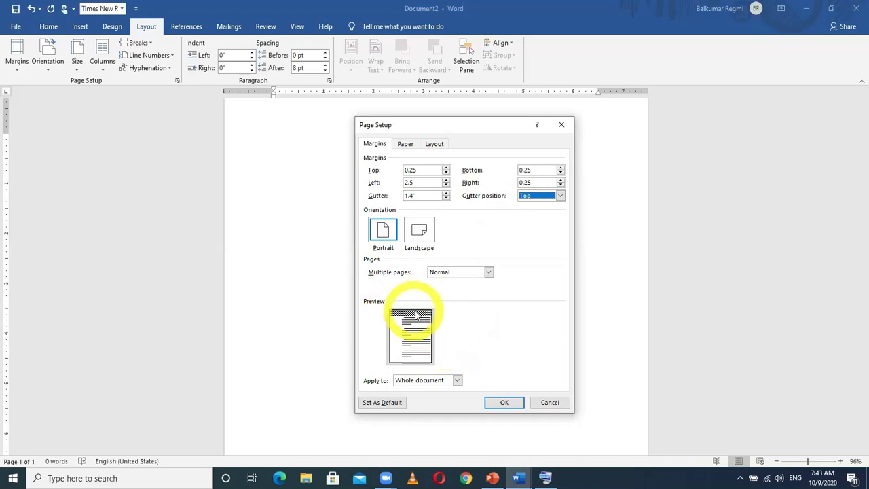
{"action": "left_click", "coordinate": [561, 195]}
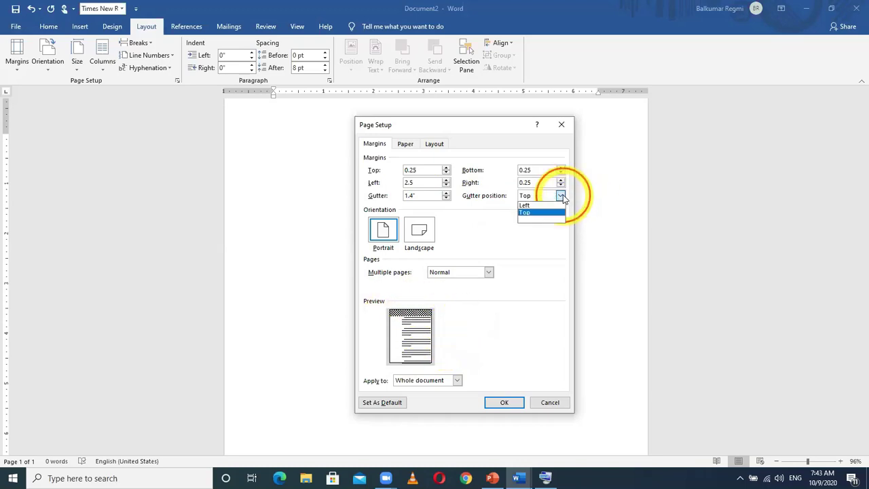
{"action": "left_click", "coordinate": [535, 205]}
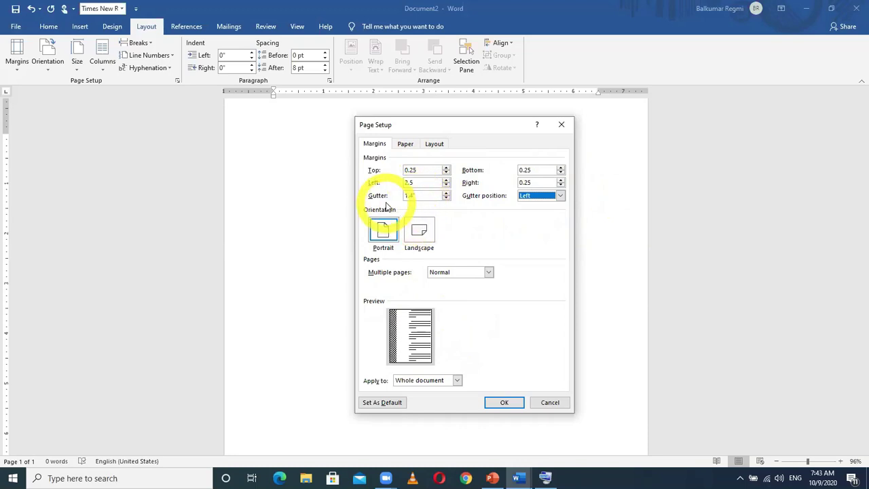
Clear the gutter value and set it to 0.
{"action": "left_click", "coordinate": [426, 196]}
{"action": "key", "text": "BackSpace"}
{"action": "key", "text": "BackSpace"}
{"action": "key", "text": "BackSpace"}
{"action": "key", "text": "BackSpace"}
{"action": "type", "text": "0."}
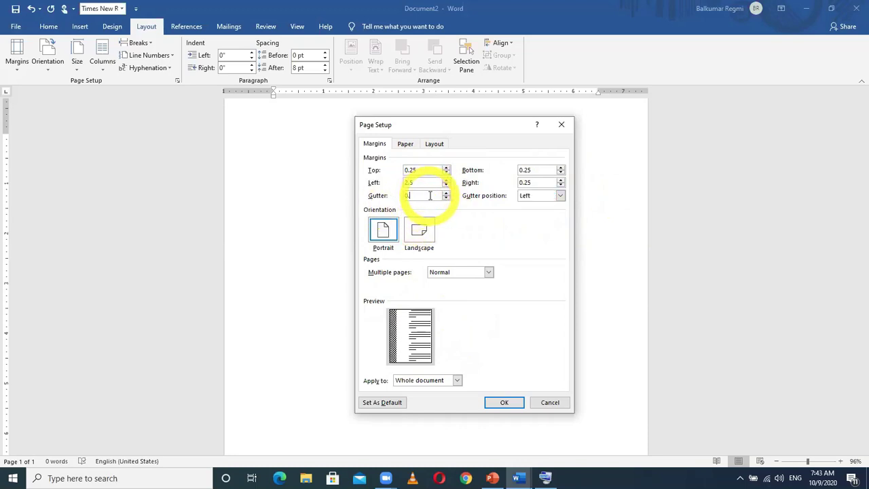
Replace the left margin value with 0.25 and apply it to the page preview.
{"action": "left_click", "coordinate": [413, 183]}
{"action": "key", "text": "BackSpace"}
{"action": "key", "text": "BackSpace"}
{"action": "key", "text": "BackSpace"}
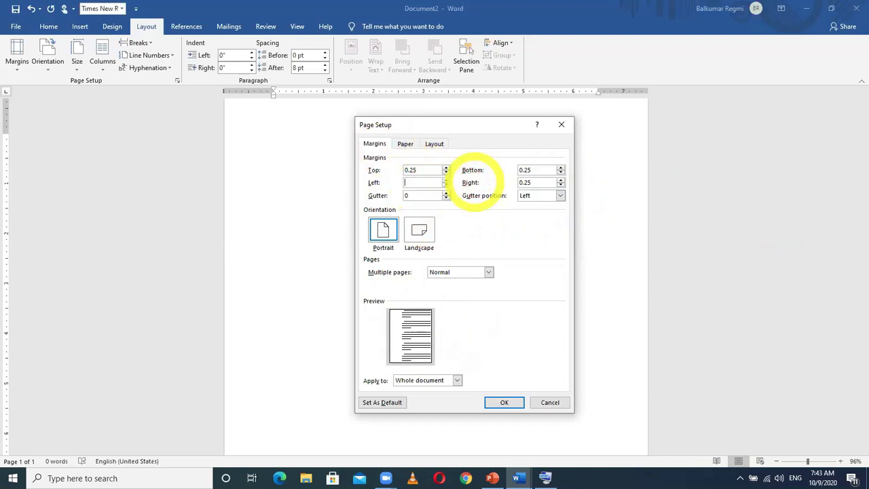
{"action": "type", "text": "0.25"}
{"action": "key", "text": "Tab"}
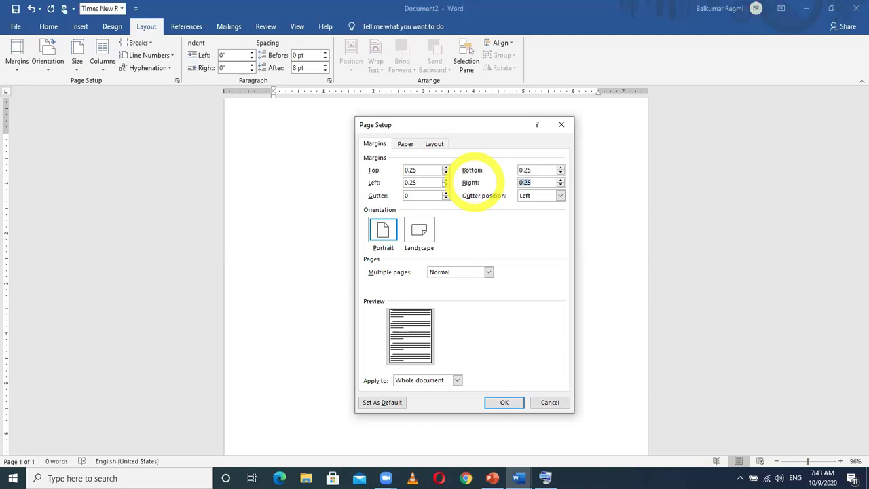
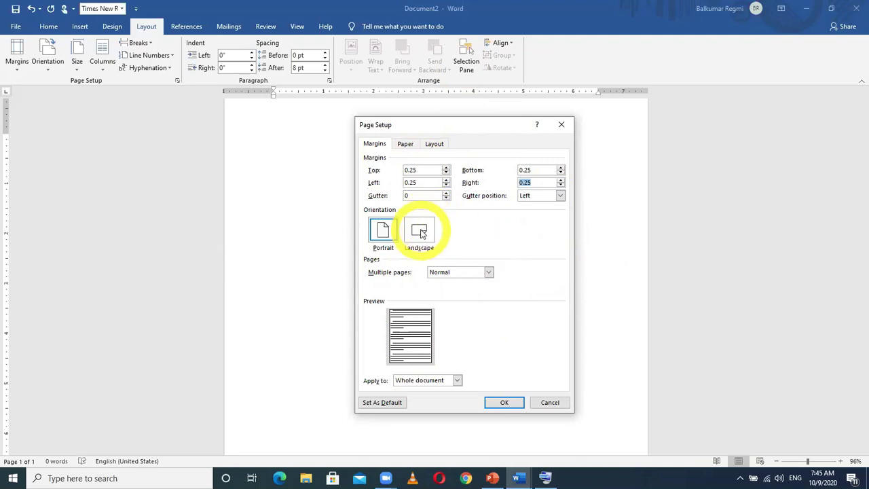
Set the page orientation to Landscape, comparing it once with Portrait.
{"action": "left_click", "coordinate": [420, 233]}
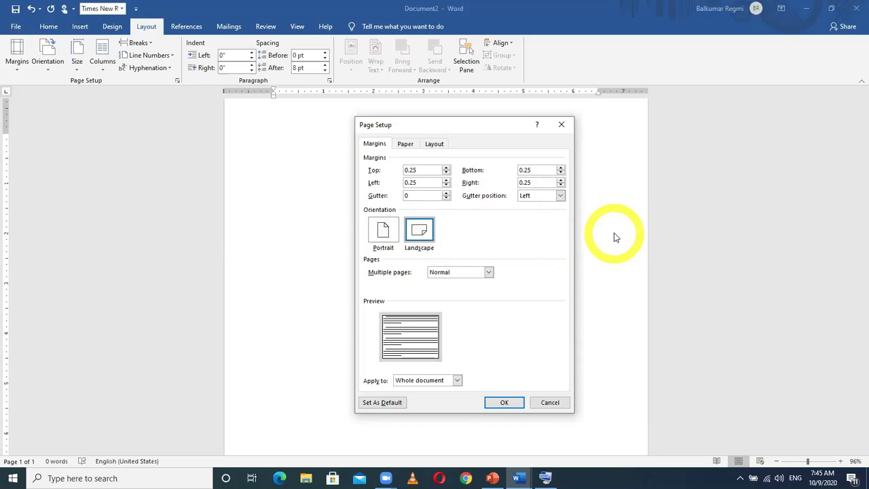
{"action": "left_click", "coordinate": [383, 231]}
{"action": "left_click", "coordinate": [421, 234]}
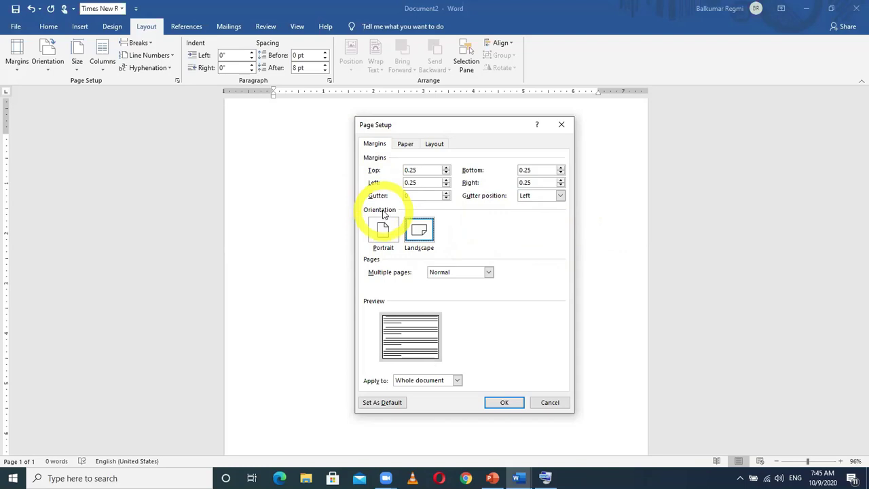
Set the document's paper size to A4.
{"action": "left_click", "coordinate": [405, 145]}
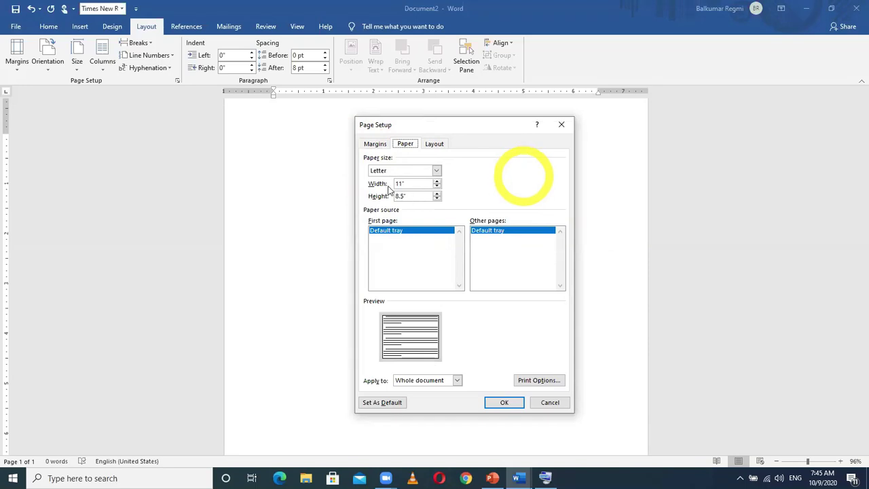
{"action": "left_click", "coordinate": [437, 170]}
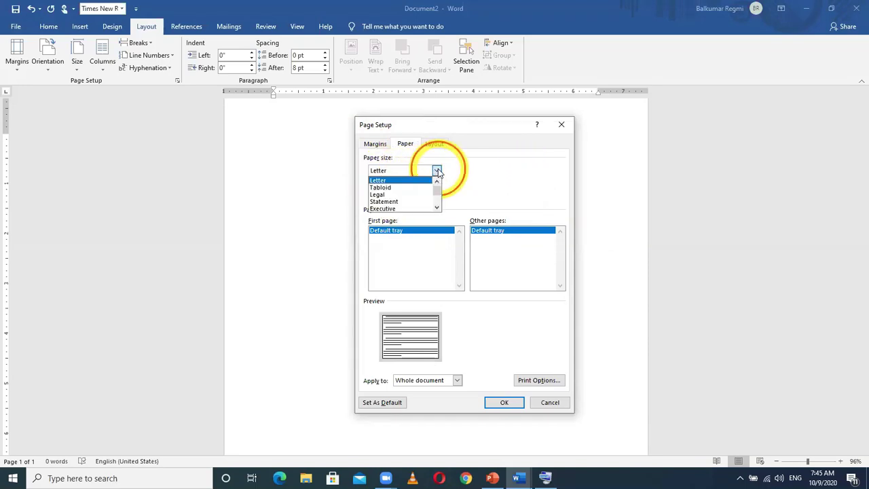
{"action": "left_click", "coordinate": [437, 209]}
{"action": "left_click", "coordinate": [437, 209]}
{"action": "left_click", "coordinate": [385, 202]}
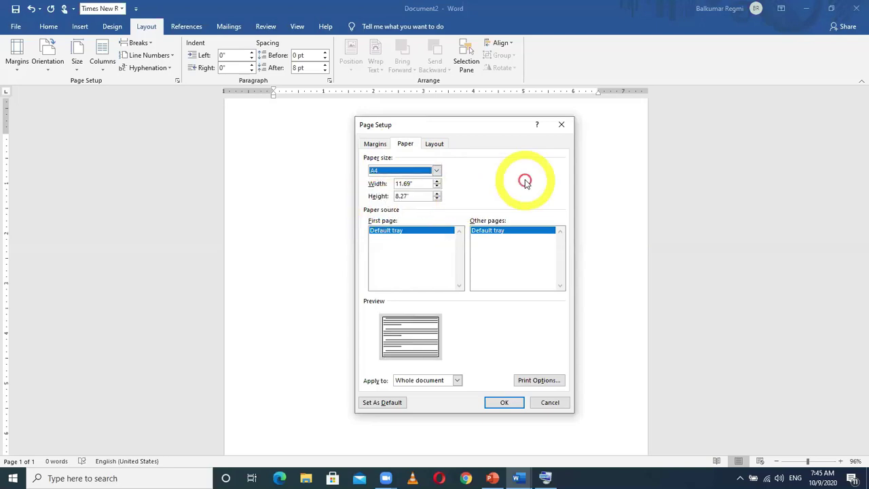
Try the A5 and A3 paper sizes and return the paper size to A4.
{"action": "left_click", "coordinate": [438, 171]}
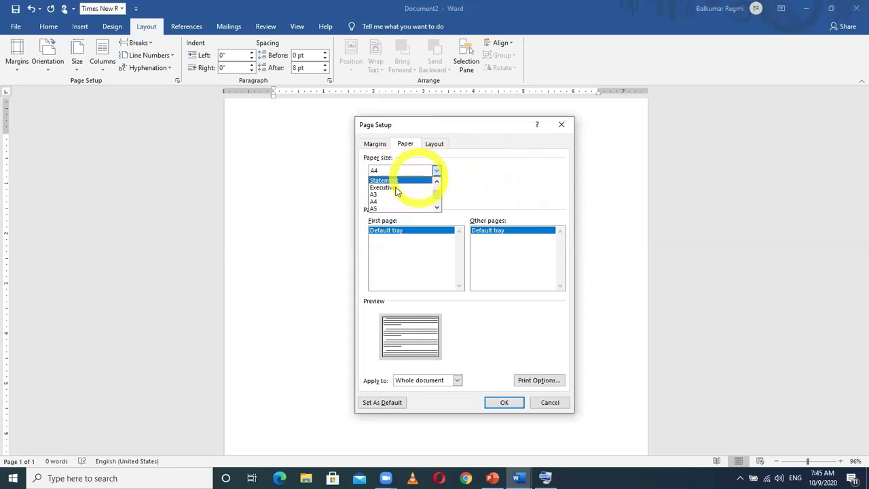
{"action": "left_click", "coordinate": [383, 209]}
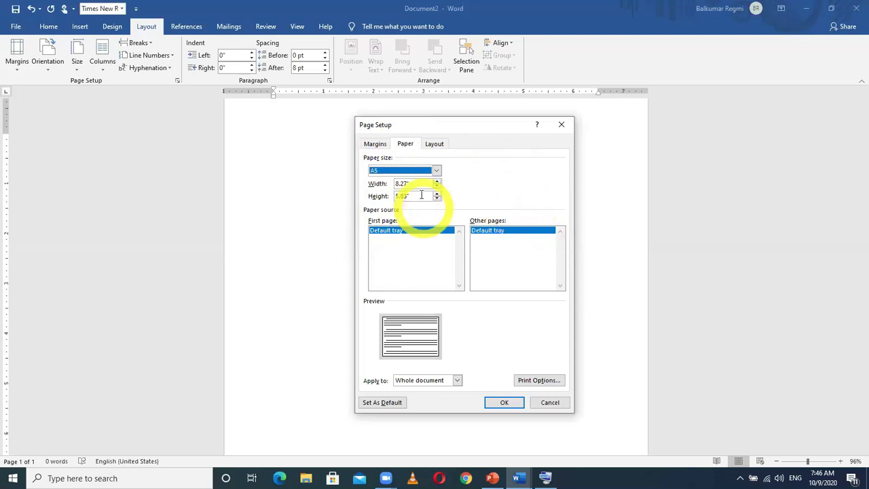
{"action": "left_click", "coordinate": [437, 171]}
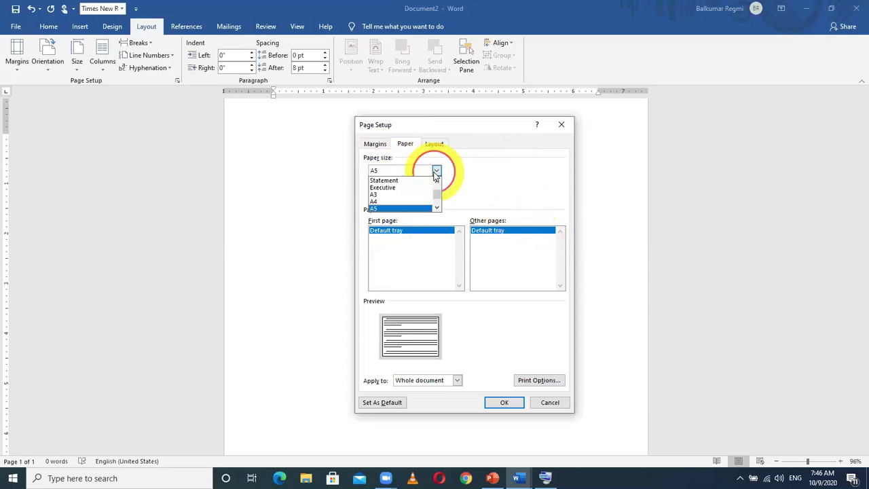
{"action": "left_click", "coordinate": [438, 209]}
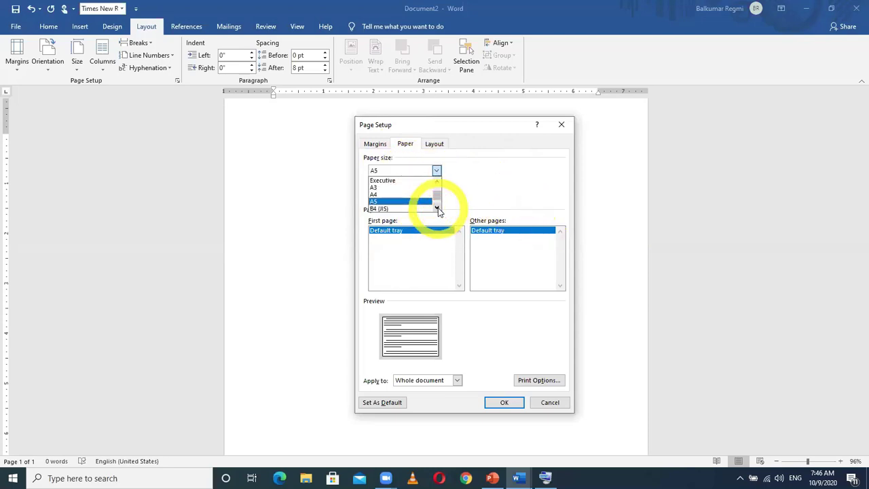
{"action": "left_click", "coordinate": [382, 188]}
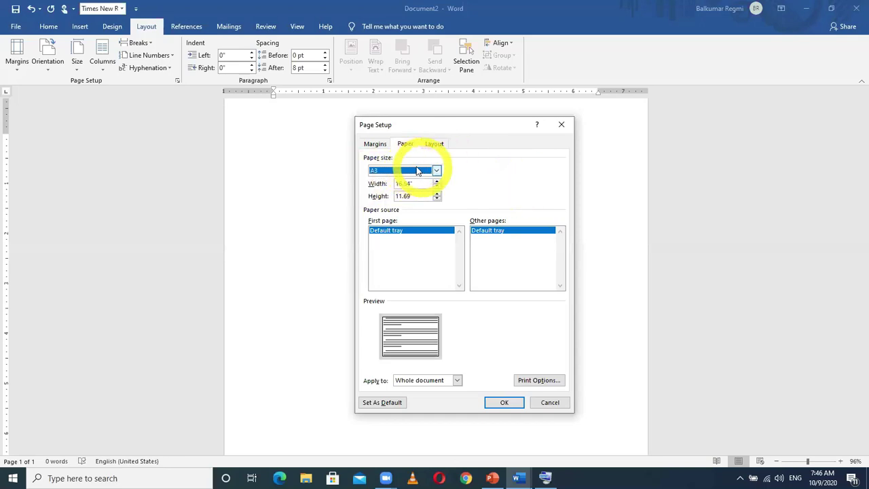
{"action": "left_click", "coordinate": [436, 171]}
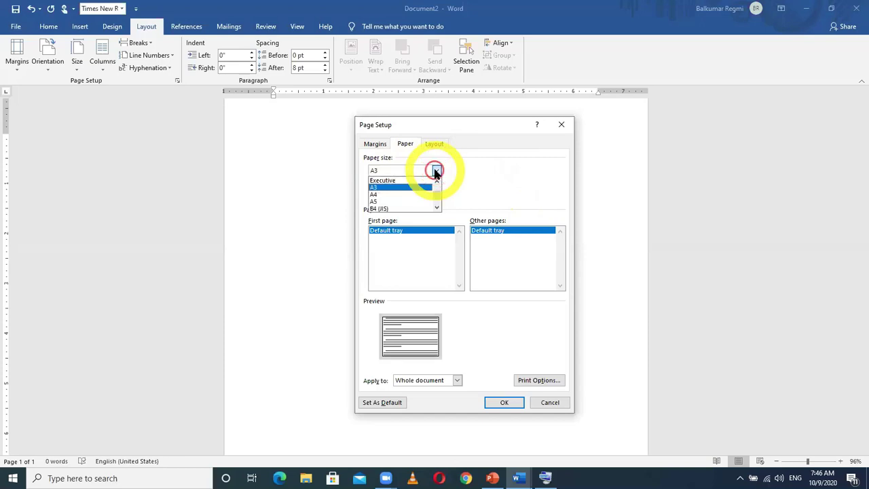
{"action": "left_click", "coordinate": [379, 196]}
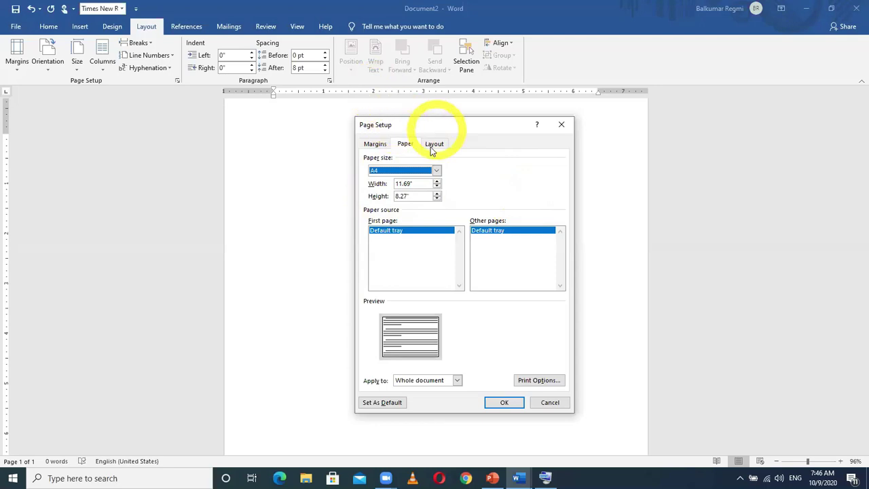
Recheck the margin and paper settings, keep Landscape orientation, and apply the page setup to the whole document.
{"action": "left_click", "coordinate": [374, 145]}
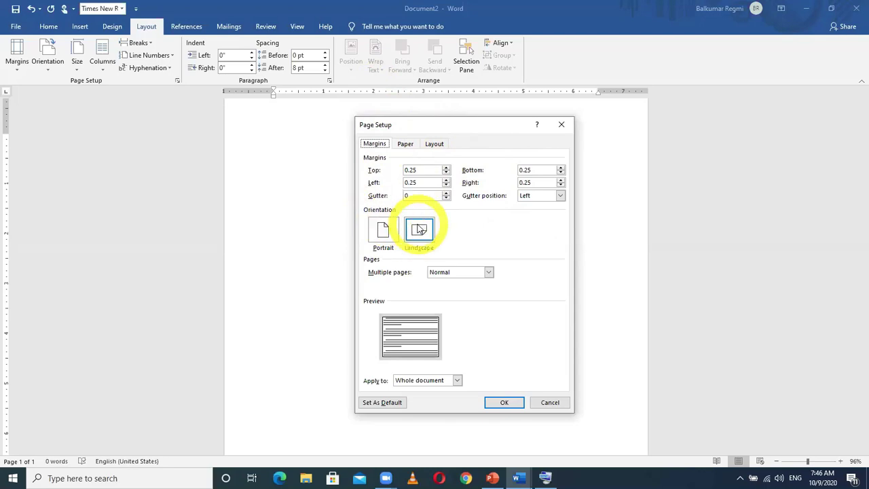
{"action": "left_click", "coordinate": [404, 144]}
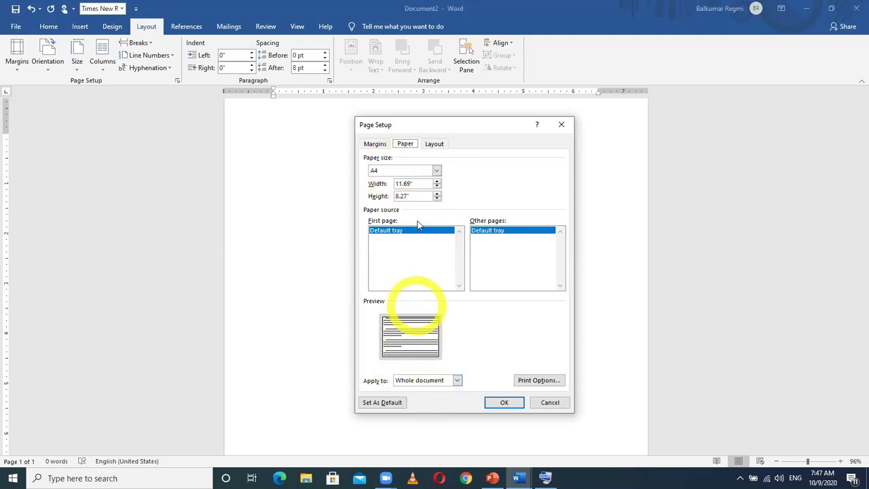
{"action": "left_click", "coordinate": [375, 144]}
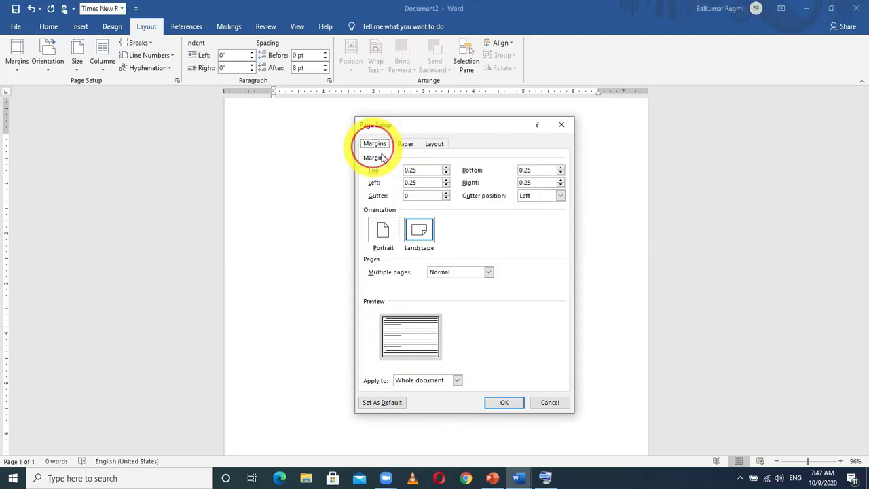
{"action": "left_click", "coordinate": [383, 230]}
{"action": "left_click", "coordinate": [418, 232]}
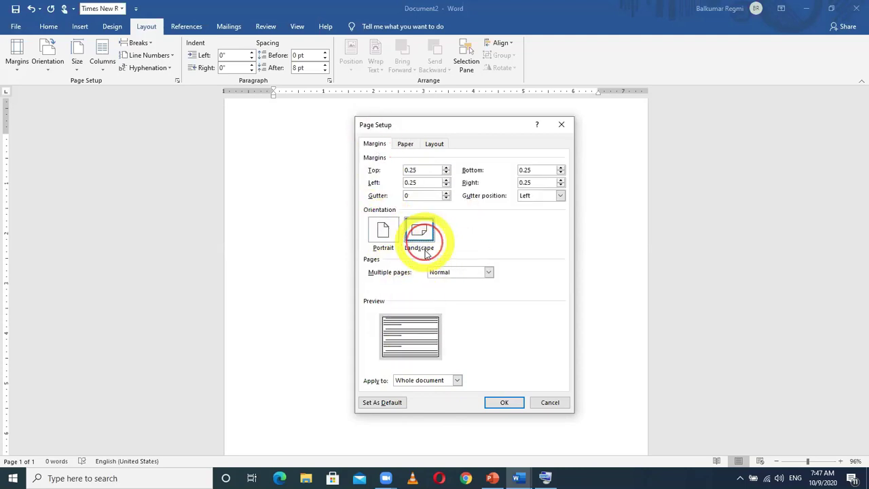
{"action": "left_click", "coordinate": [405, 144]}
{"action": "left_click", "coordinate": [373, 143]}
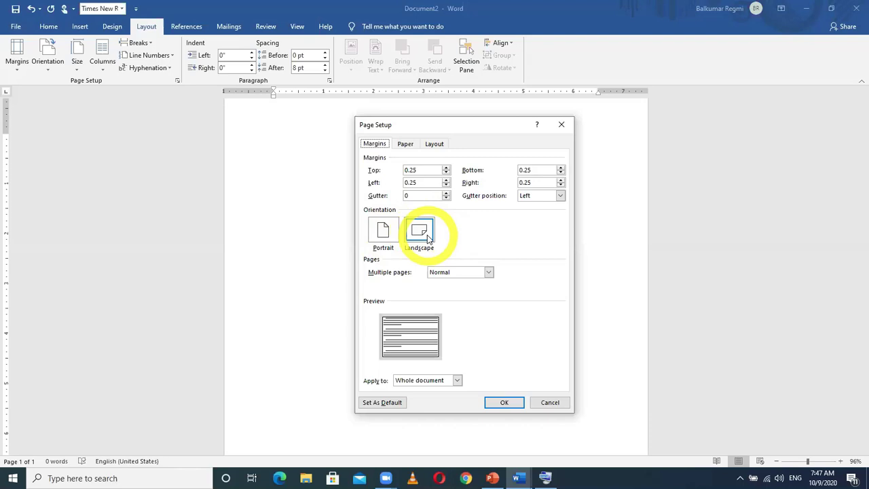
{"action": "left_click", "coordinate": [505, 402]}
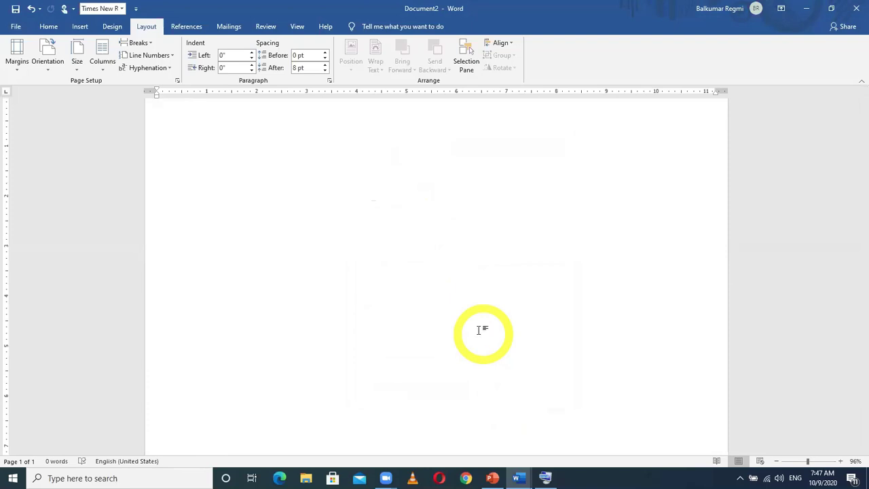
Review the document's custom margin settings without changing them.
{"action": "left_click", "coordinate": [840, 461]}
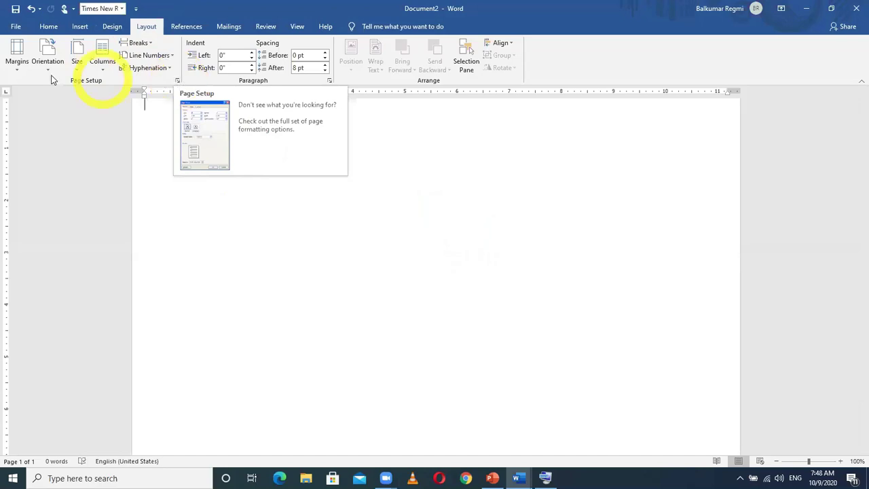
{"action": "left_click", "coordinate": [18, 72]}
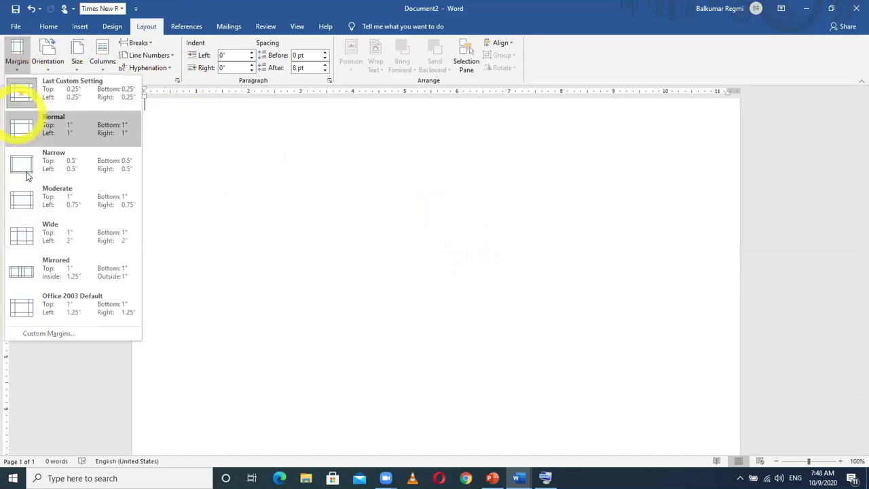
{"action": "left_click", "coordinate": [46, 333]}
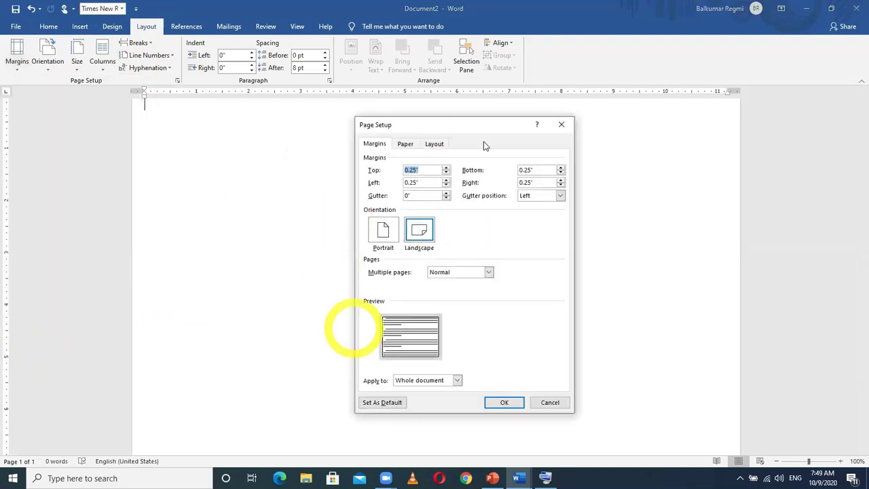
{"action": "left_click", "coordinate": [561, 124]}
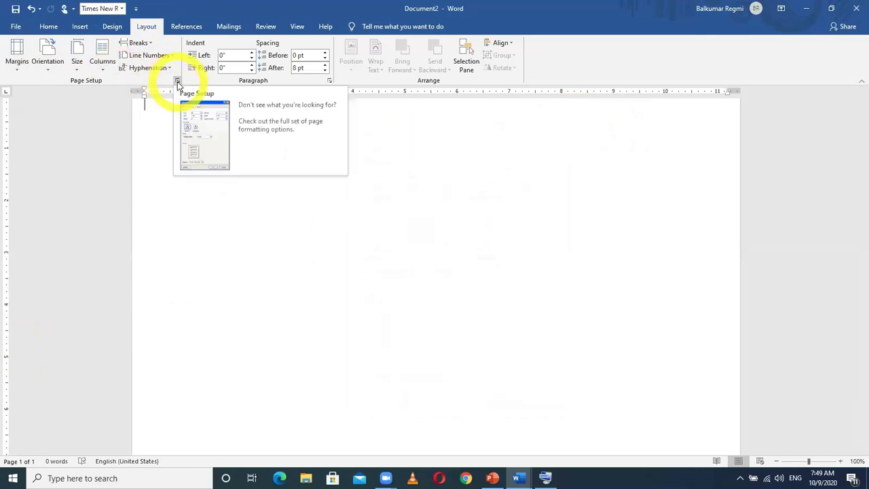
Split the page into two columns and check the column boundaries on the horizontal ruler.
{"action": "left_click", "coordinate": [103, 65]}
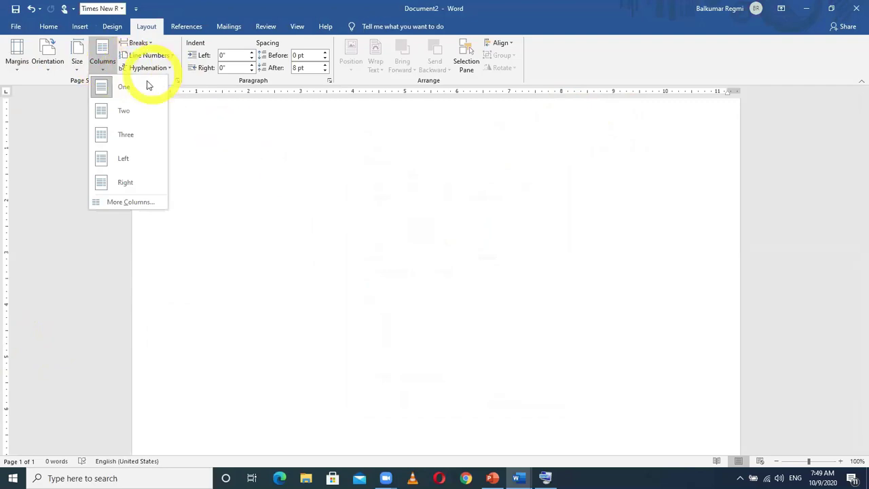
{"action": "left_click", "coordinate": [115, 113]}
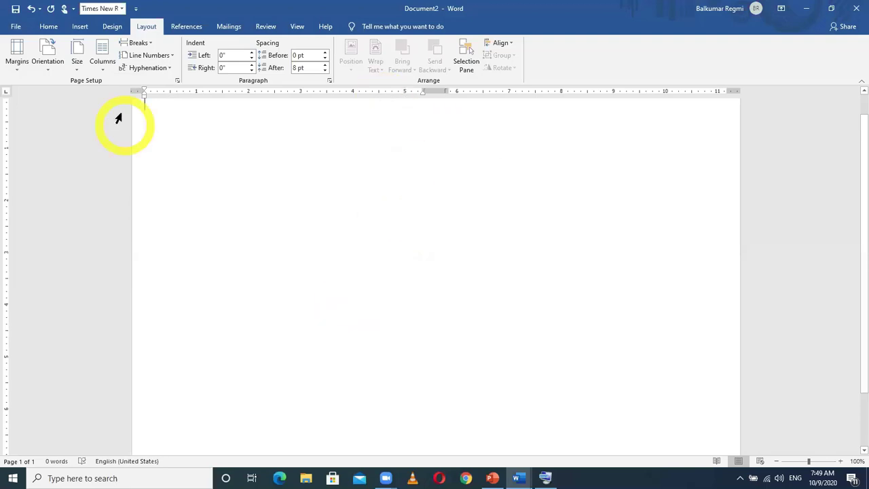
{"action": "left_click_drag", "start_coordinate": [145, 90], "coordinate": [145, 91]}
{"action": "left_click_drag", "start_coordinate": [420, 94], "coordinate": [422, 94]}
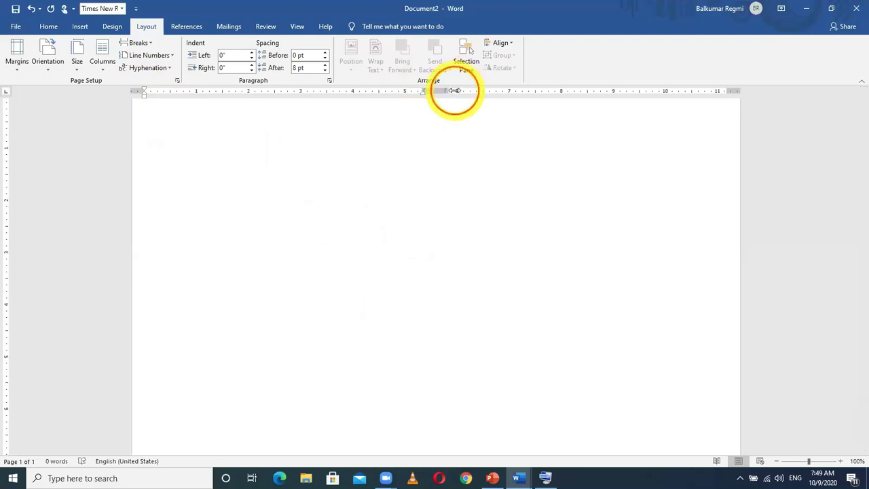
{"action": "mouse_move", "coordinate": [451, 91]}
{"action": "left_mouse_down"}
{"action": "mouse_move", "coordinate": [442, 89]}
{"action": "mouse_move", "coordinate": [447, 95]}
{"action": "left_mouse_up"}
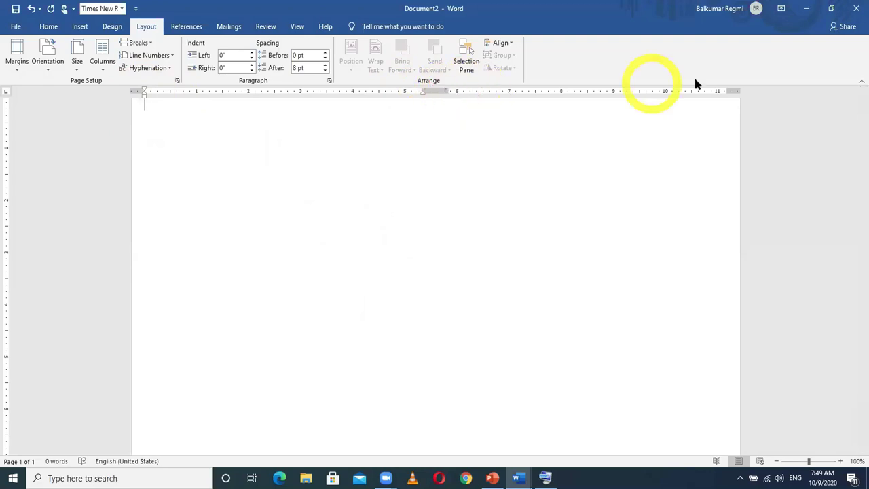
{"action": "left_click_drag", "start_coordinate": [729, 90], "coordinate": [724, 93]}
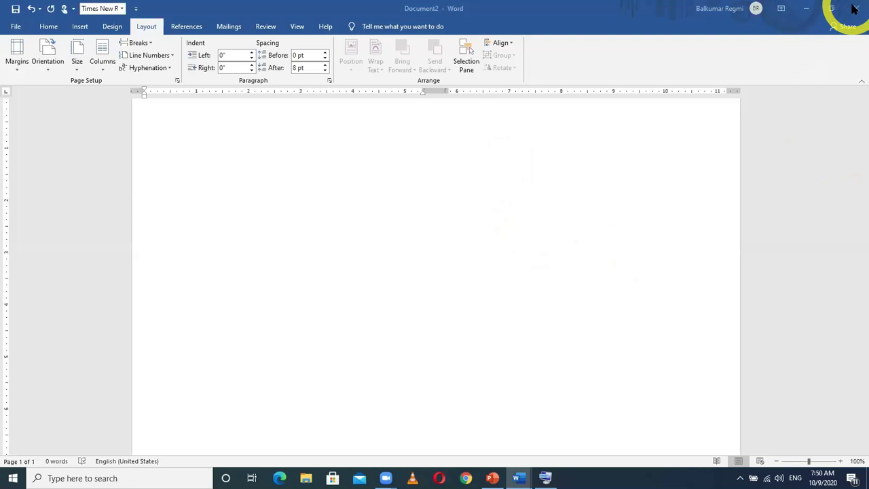
Examine the two-column page preview and margins in Page Setup, leaving the settings as they are.
{"action": "left_click", "coordinate": [585, 175]}
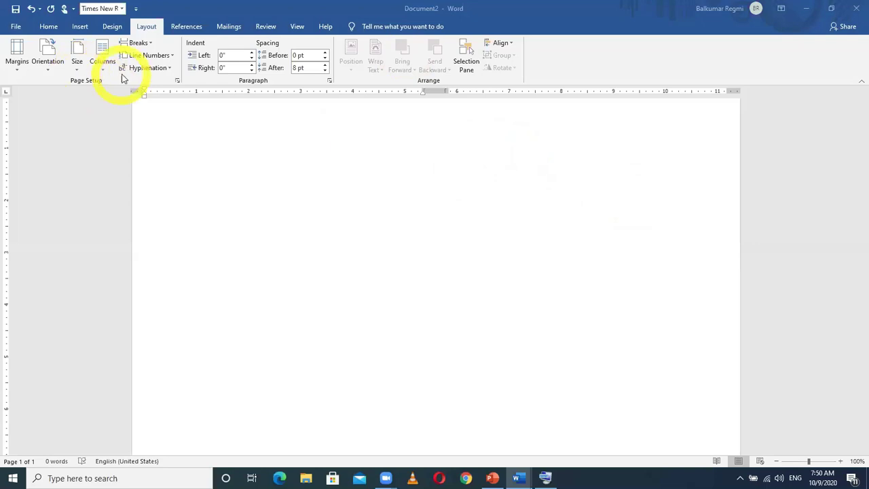
{"action": "left_click", "coordinate": [176, 80]}
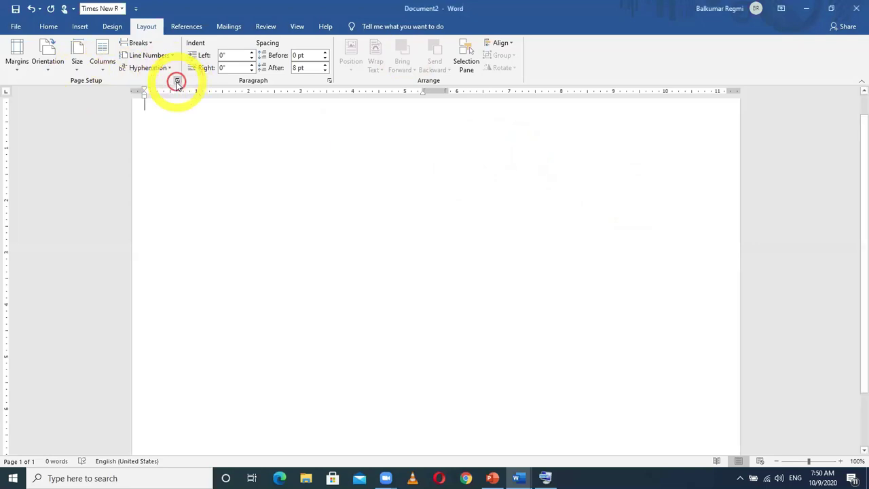
{"action": "left_click", "coordinate": [178, 81]}
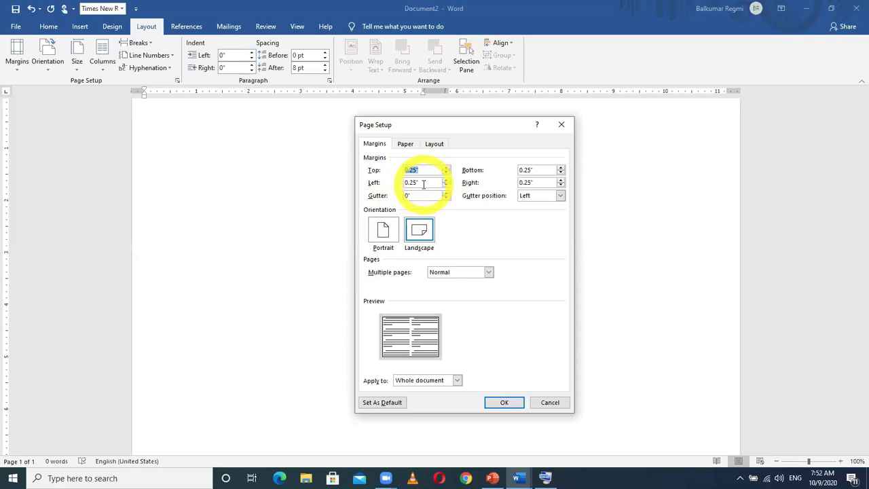
{"action": "left_click", "coordinate": [551, 404]}
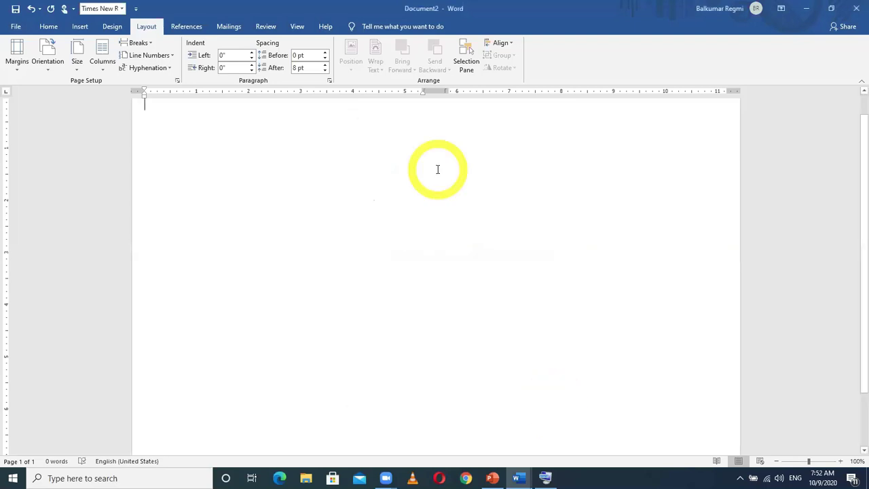
Examine the left and right boundaries of both columns on the ruler, dismissing the Paragraph settings unchanged.
{"action": "left_click", "coordinate": [144, 89]}
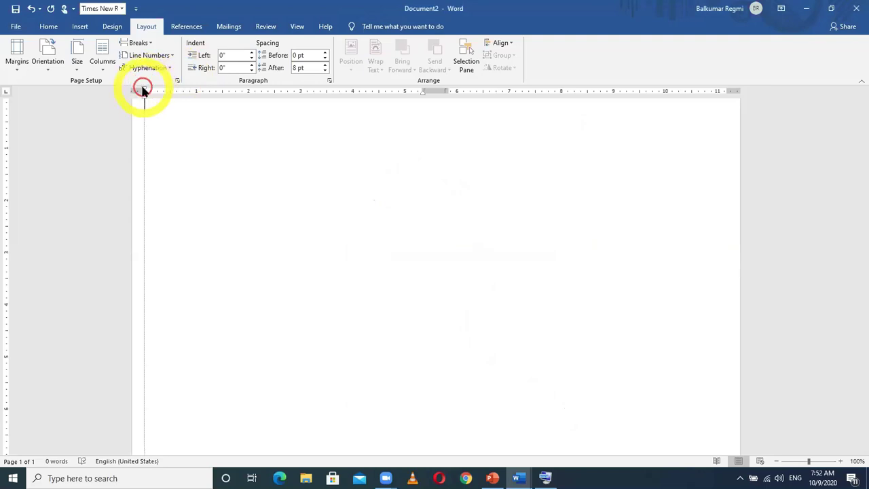
{"action": "double_click", "coordinate": [423, 91]}
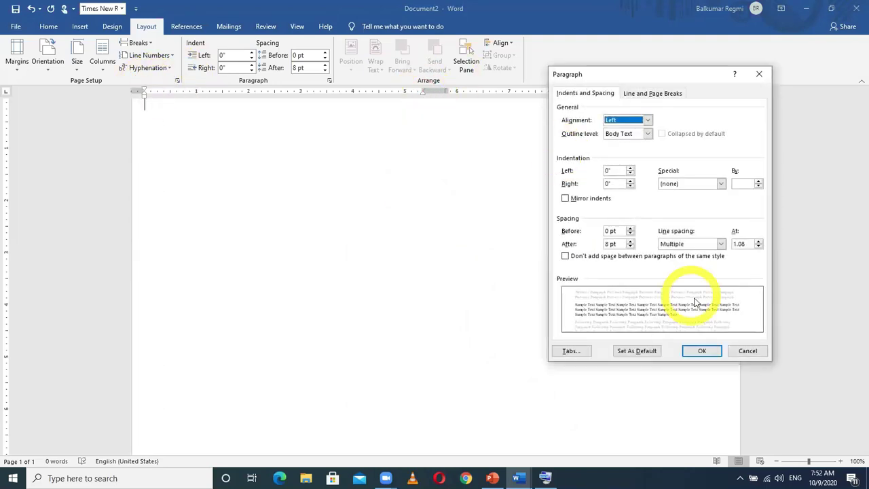
{"action": "left_click", "coordinate": [748, 350]}
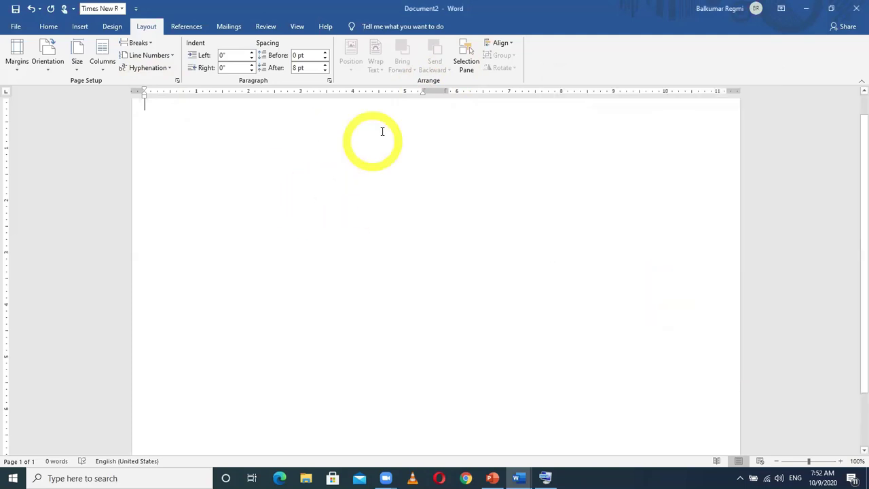
{"action": "left_click", "coordinate": [423, 91]}
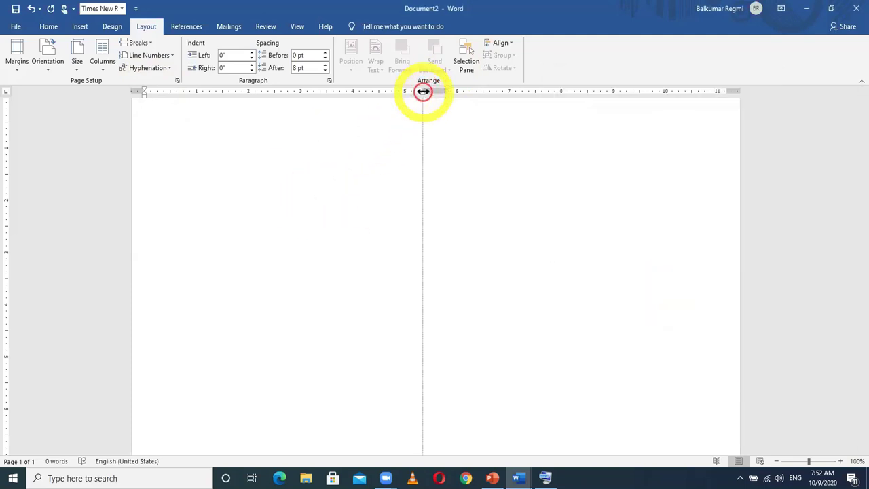
{"action": "left_click_drag", "start_coordinate": [424, 92], "coordinate": [450, 91]}
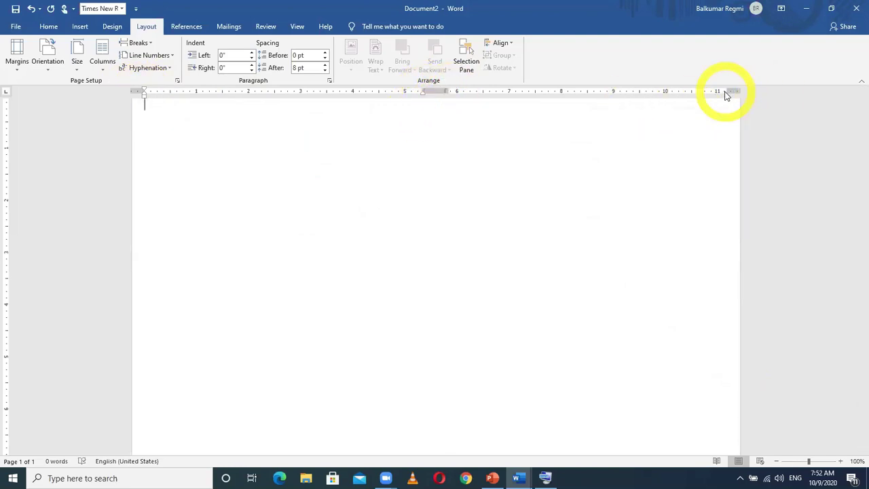
{"action": "left_click_drag", "start_coordinate": [726, 91], "coordinate": [726, 91]}
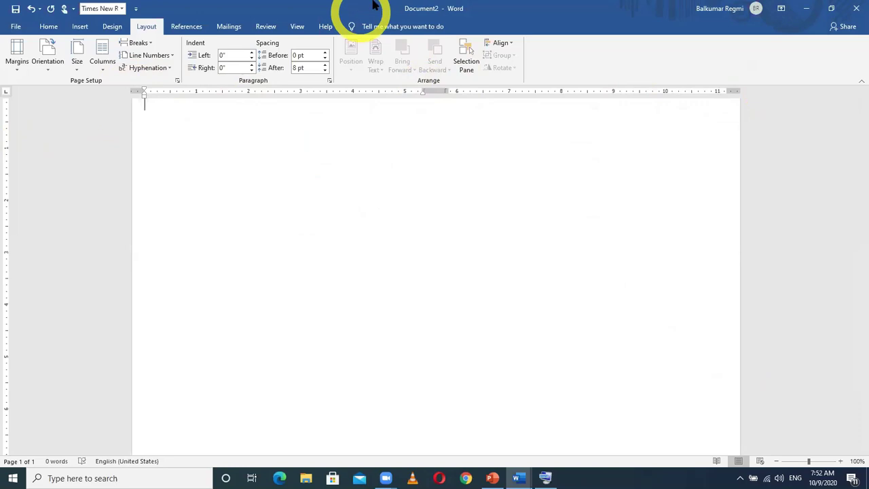
{"action": "left_click", "coordinate": [423, 8]}
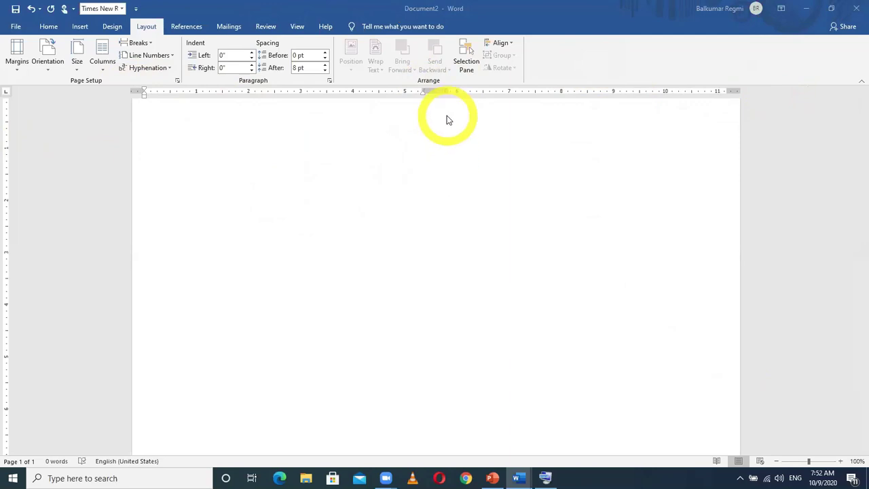
Narrow the gap between the two columns to about 0.3 inch on the ruler.
{"action": "scroll", "coordinate": [449, 133], "scroll_direction": "up", "scroll_amount": 4}
{"action": "scroll", "coordinate": [448, 134], "scroll_direction": "up", "scroll_amount": 8}
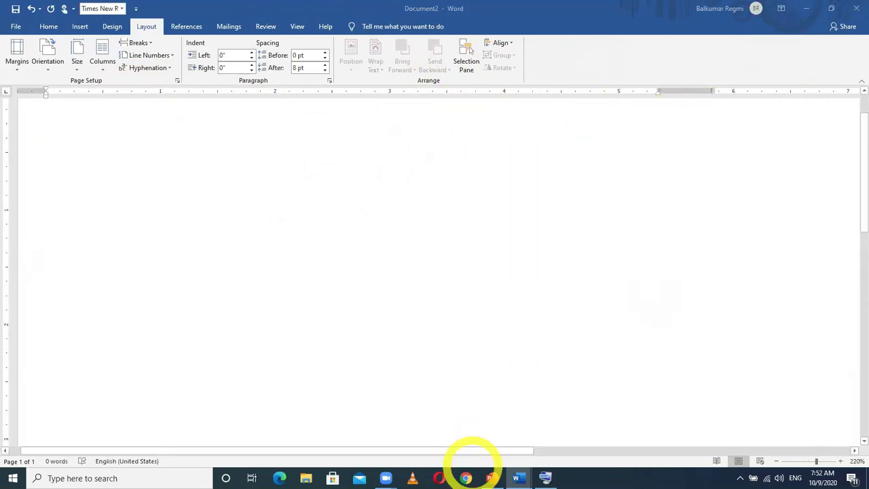
{"action": "left_click_drag", "start_coordinate": [511, 454], "coordinate": [635, 453]}
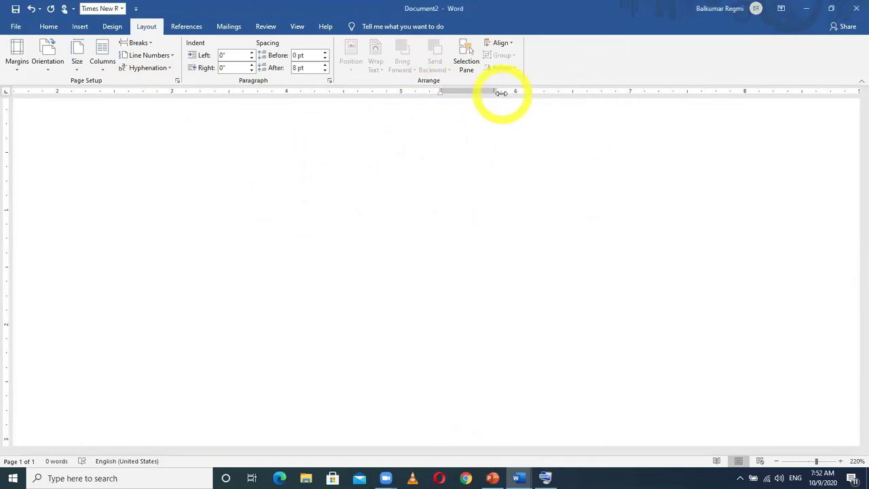
{"action": "left_click_drag", "start_coordinate": [438, 91], "coordinate": [438, 91]}
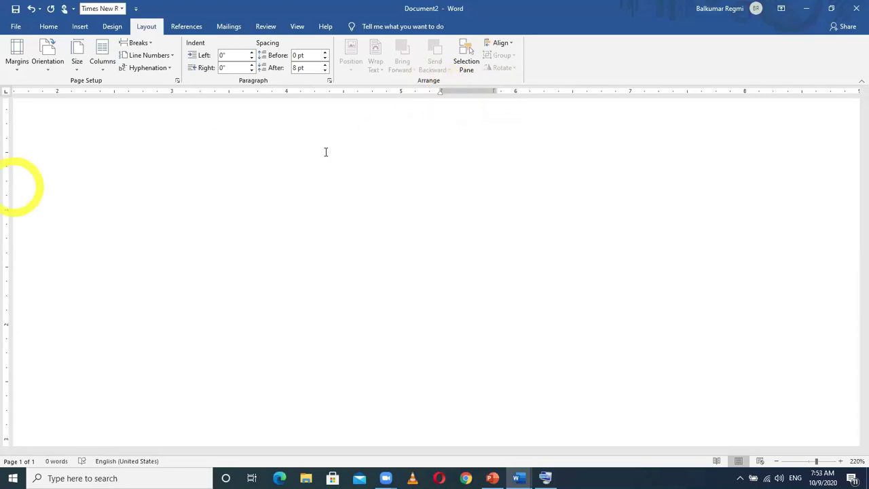
{"action": "left_click_drag", "start_coordinate": [497, 90], "coordinate": [462, 96]}
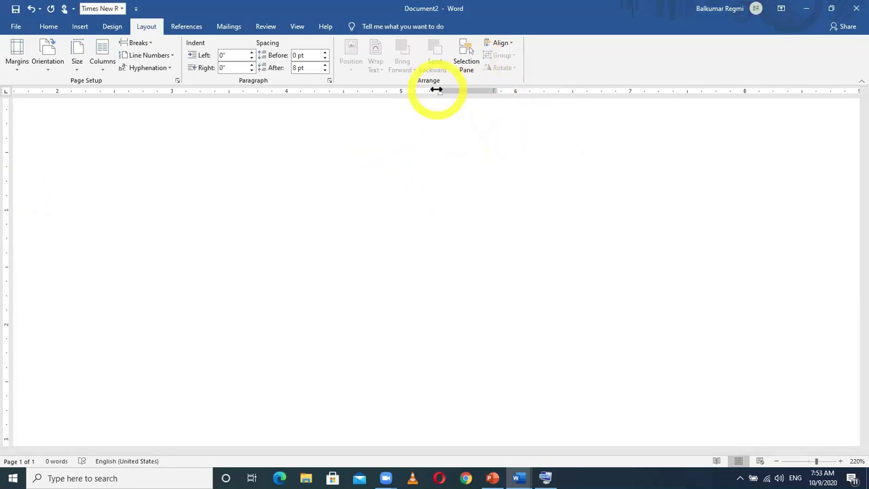
{"action": "mouse_move", "coordinate": [439, 90]}
{"action": "left_mouse_down"}
{"action": "mouse_move", "coordinate": [457, 91]}
{"action": "mouse_move", "coordinate": [351, 92]}
{"action": "mouse_move", "coordinate": [458, 107]}
{"action": "mouse_move", "coordinate": [453, 101]}
{"action": "left_mouse_up"}
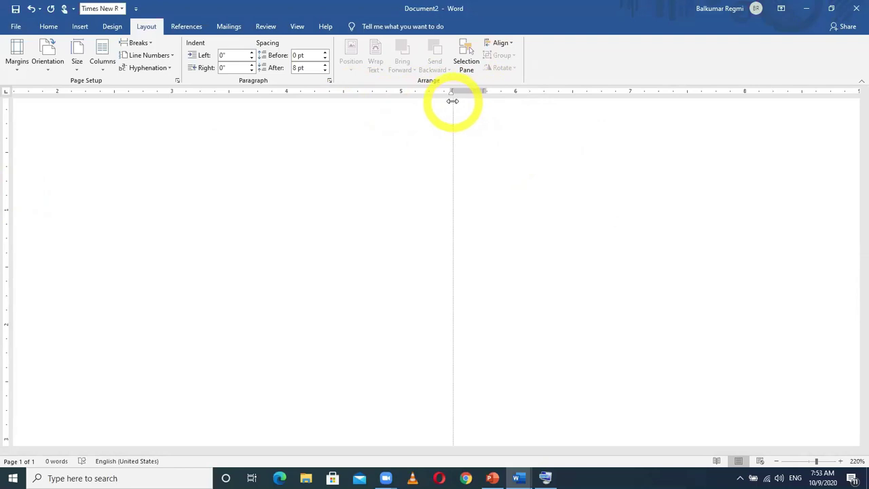
{"action": "left_click_drag", "start_coordinate": [453, 101], "coordinate": [454, 102]}
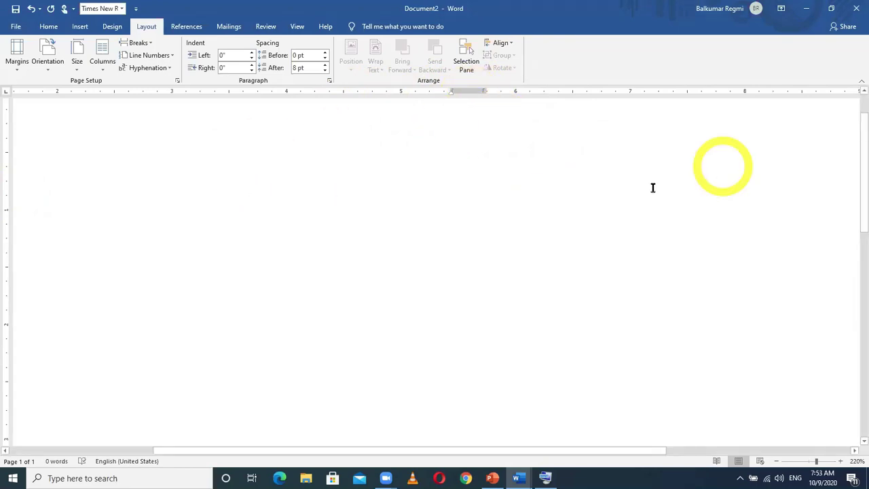
{"action": "scroll", "coordinate": [432, 156], "scroll_direction": "down", "scroll_amount": 3, "text": "ctrl"}
{"action": "scroll", "coordinate": [433, 157], "scroll_direction": "down", "scroll_amount": 10, "text": "ctrl"}
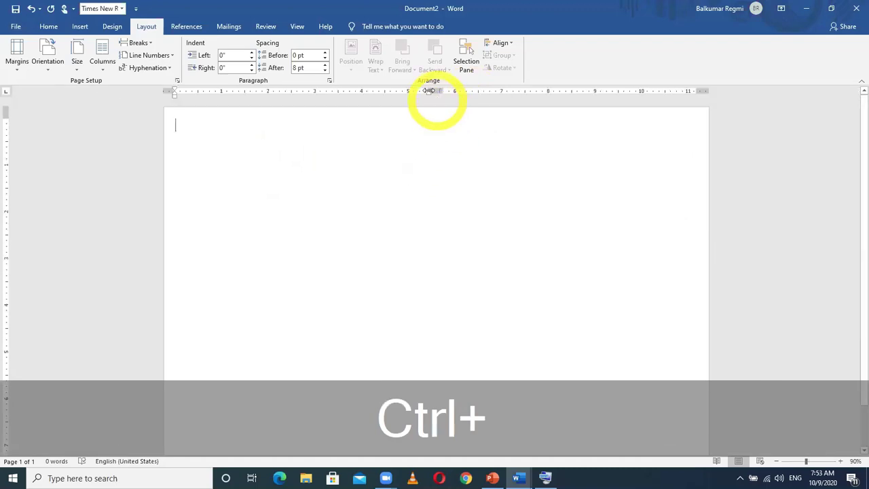
{"action": "type", "text": "=rand((1)"}
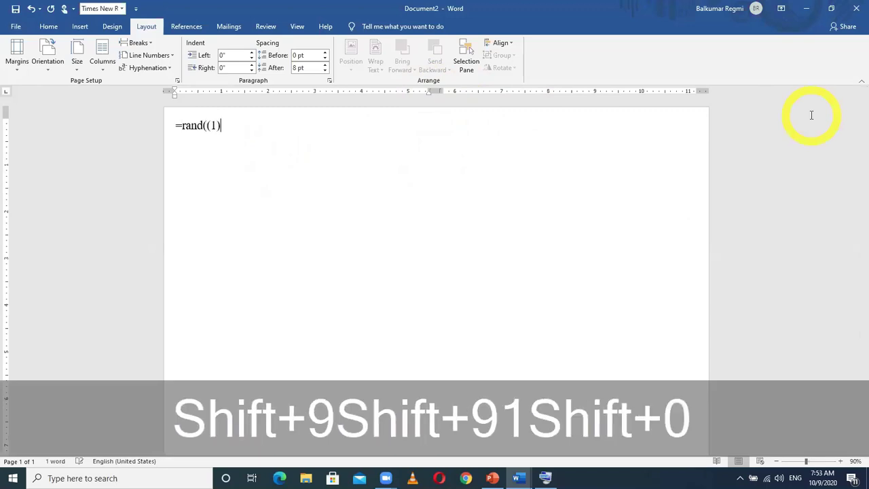
{"action": "key", "text": "Return"}
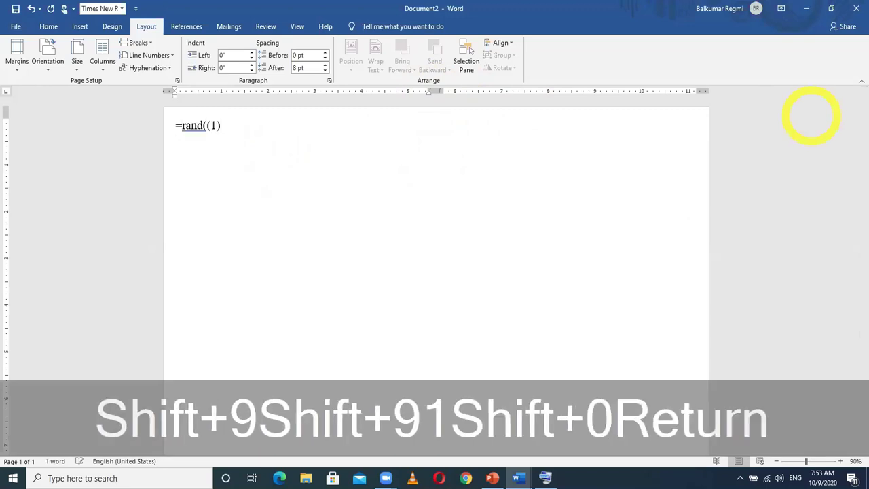
{"action": "key", "text": "BackSpace"}
{"action": "key", "text": "BackSpace"}
{"action": "key", "text": "BackSpace"}
{"action": "key", "text": "BackSpace"}
{"action": "key", "text": "BackSpace"}
{"action": "key", "text": "BackSpace"}
{"action": "key", "text": "BackSpace"}
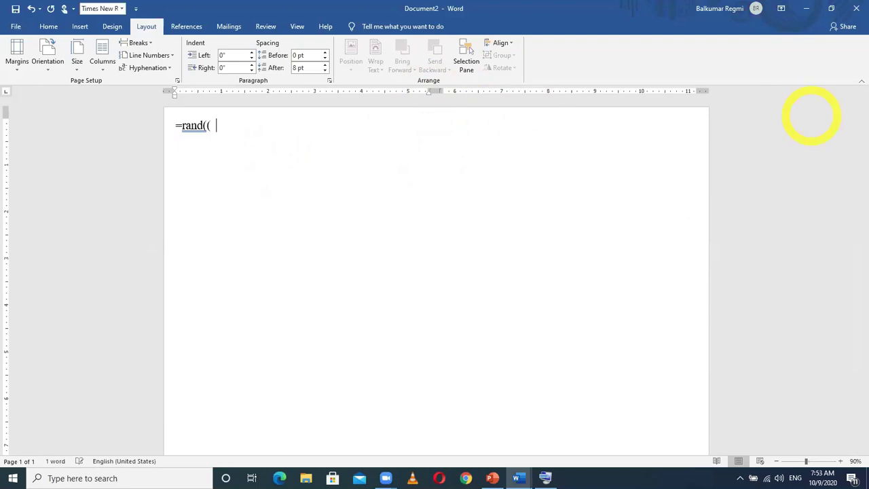
{"action": "left_click", "coordinate": [202, 129]}
{"action": "key", "text": "BackSpace"}
{"action": "key", "text": "BackSpace"}
{"action": "key", "text": "BackSpace"}
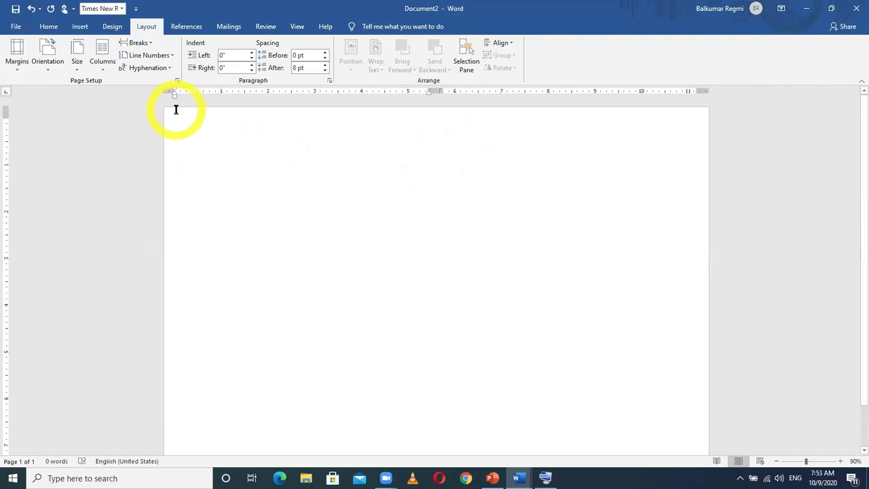
Compare the Portrait and Landscape previews of the two-column page in Page Setup, and confirm with Landscape selected.
{"action": "left_click", "coordinate": [50, 76]}
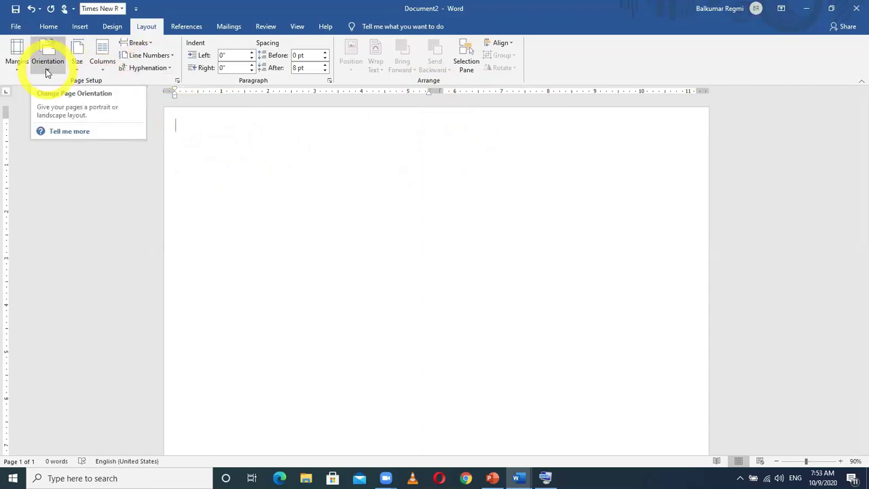
{"action": "left_click", "coordinate": [176, 81]}
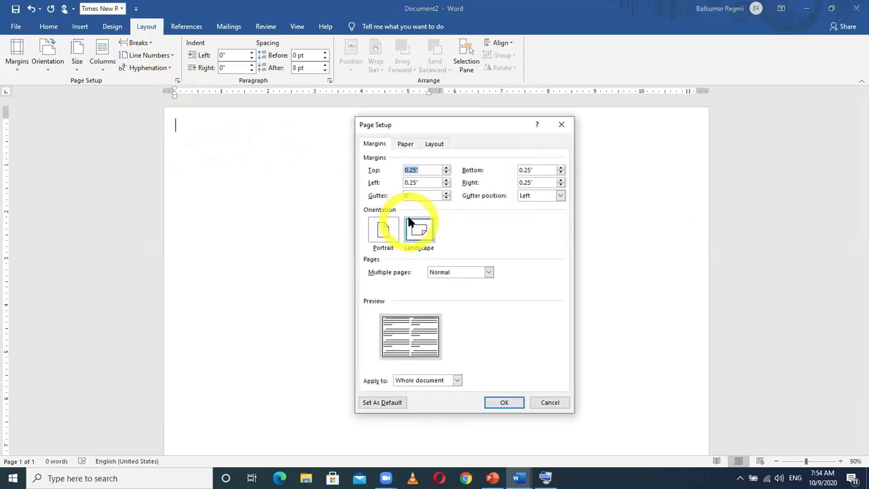
{"action": "left_click", "coordinate": [382, 231]}
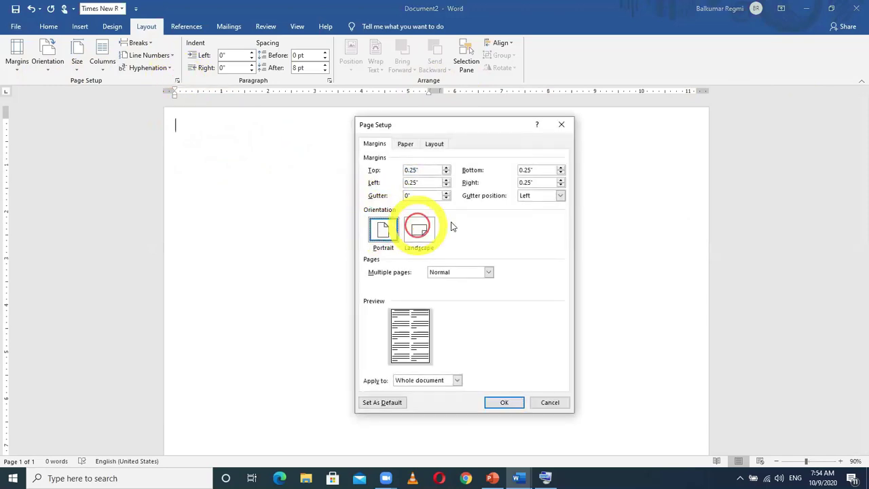
{"action": "left_click", "coordinate": [415, 233]}
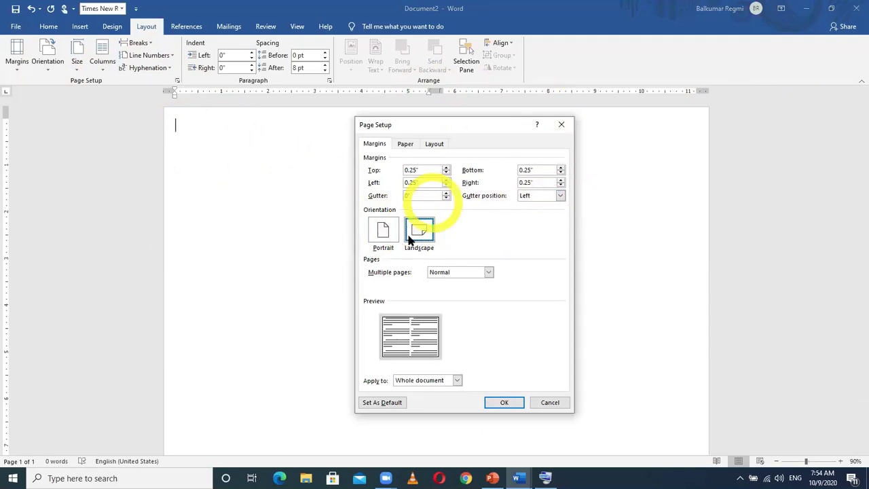
{"action": "left_click", "coordinate": [383, 231]}
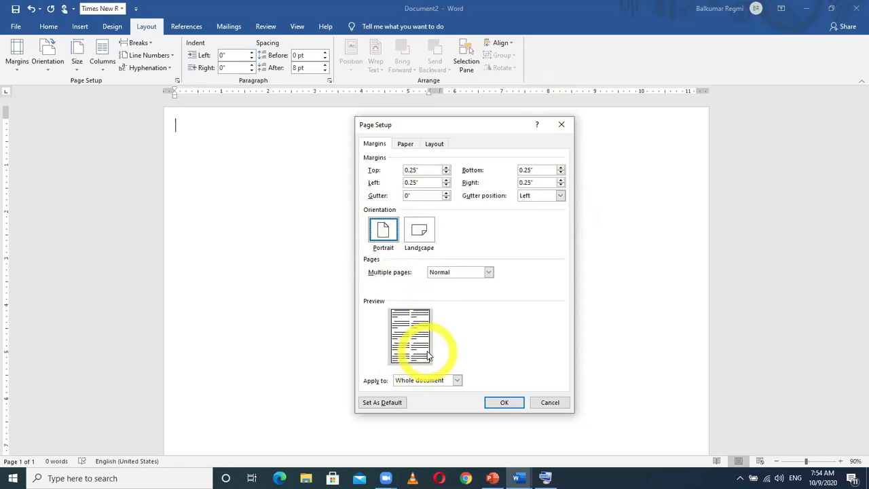
{"action": "left_click", "coordinate": [421, 231]}
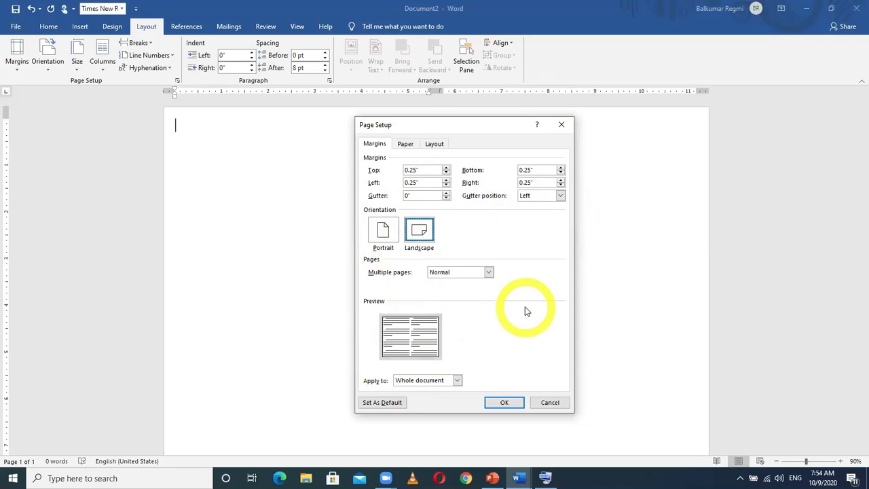
{"action": "left_click", "coordinate": [382, 231]}
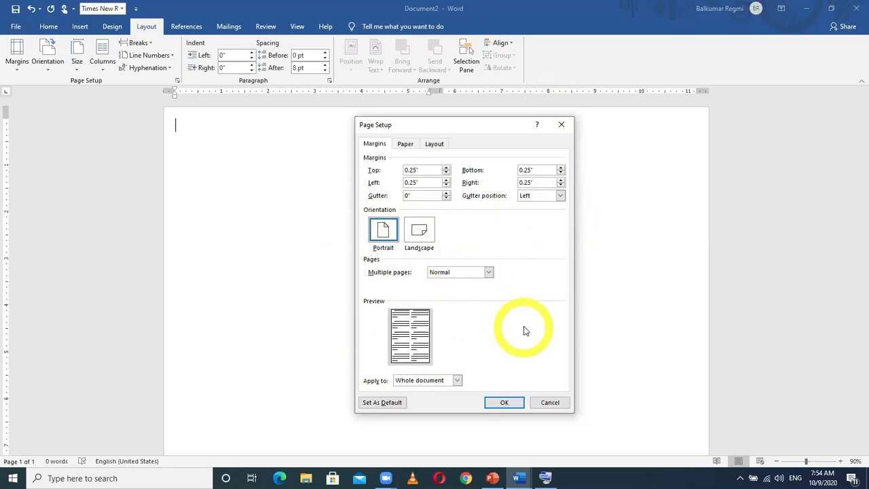
{"action": "left_click", "coordinate": [419, 234]}
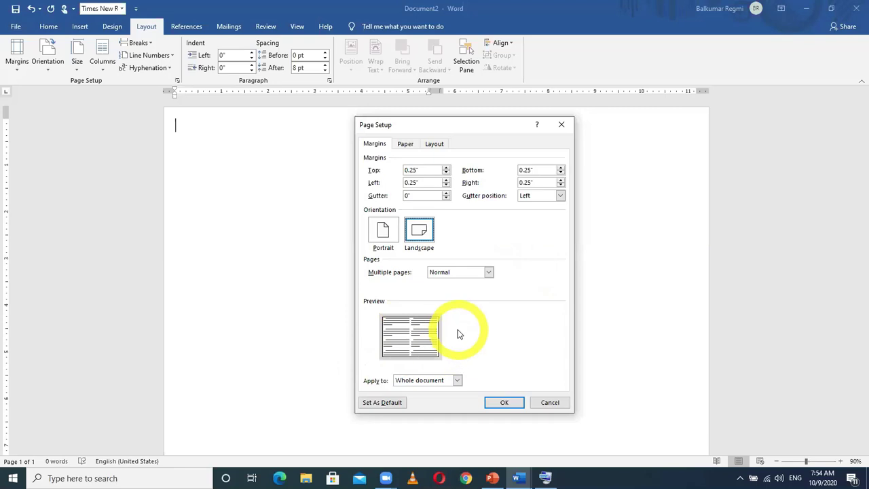
{"action": "left_click", "coordinate": [383, 234]}
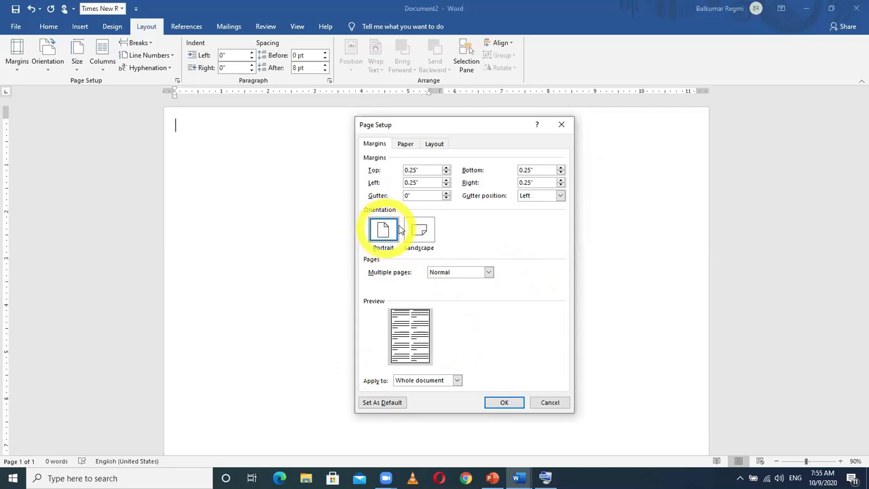
{"action": "left_click", "coordinate": [422, 230]}
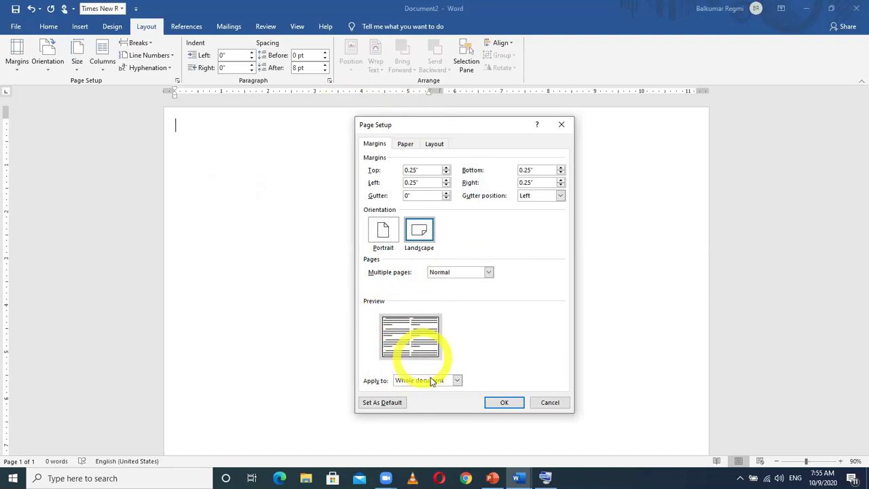
{"action": "left_click", "coordinate": [506, 403]}
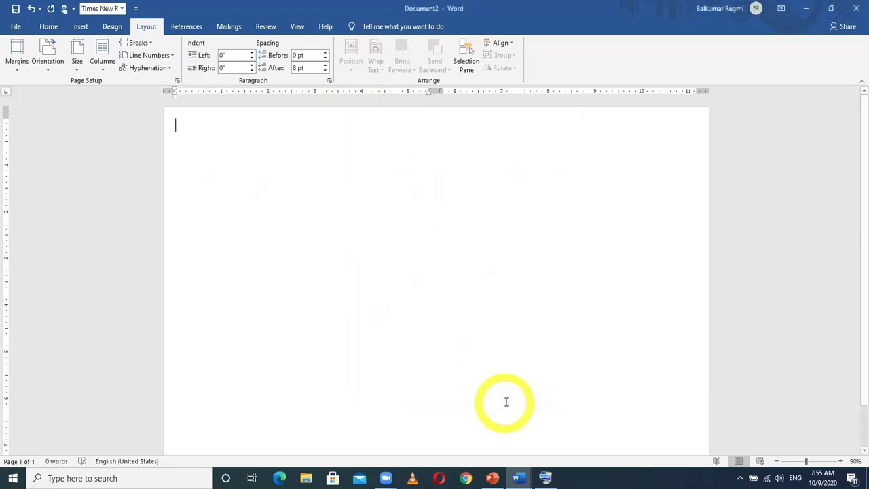
Fill the columns with sample text by entering =rand(1) on the second line and =rand(6) below the generated paragraph.
{"action": "key", "text": "Return"}
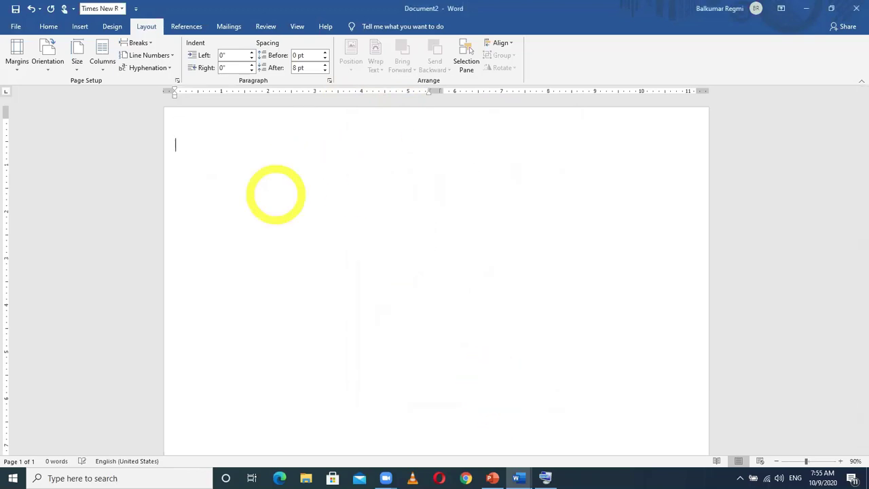
{"action": "type", "text": "=ra"}
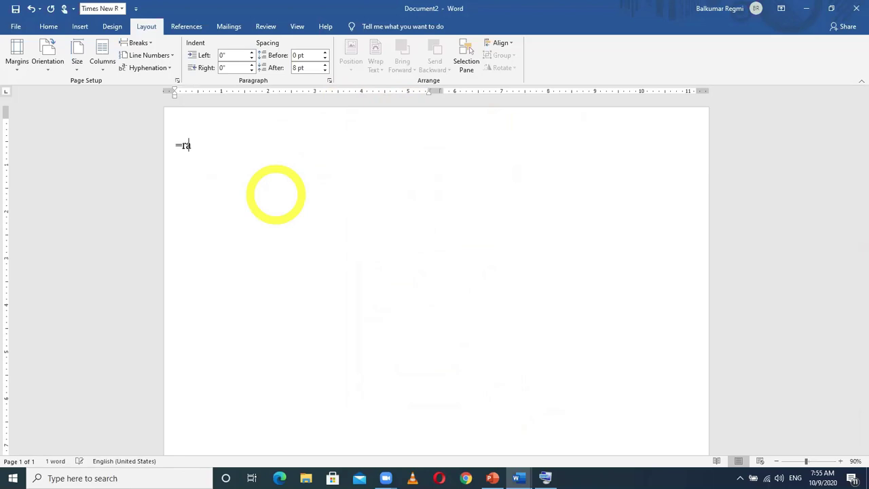
{"action": "type", "text": "nd(1)"}
{"action": "key", "text": "Return"}
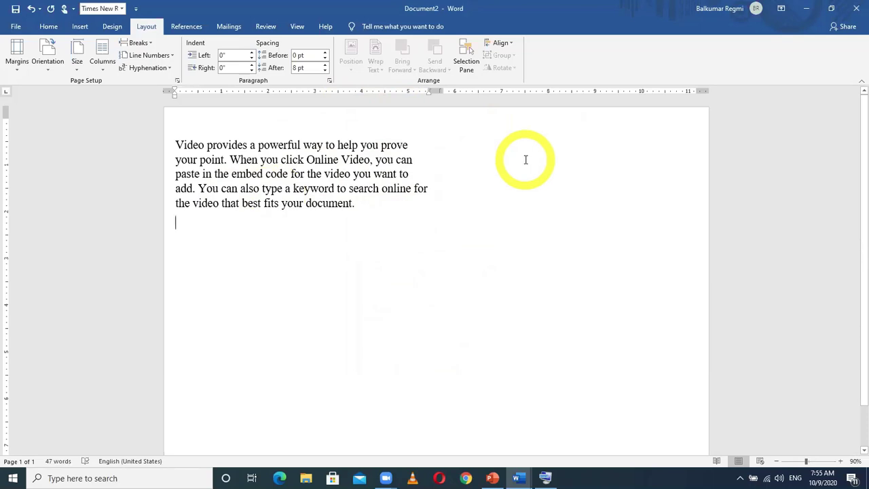
{"action": "type", "text": "=rand(1"}
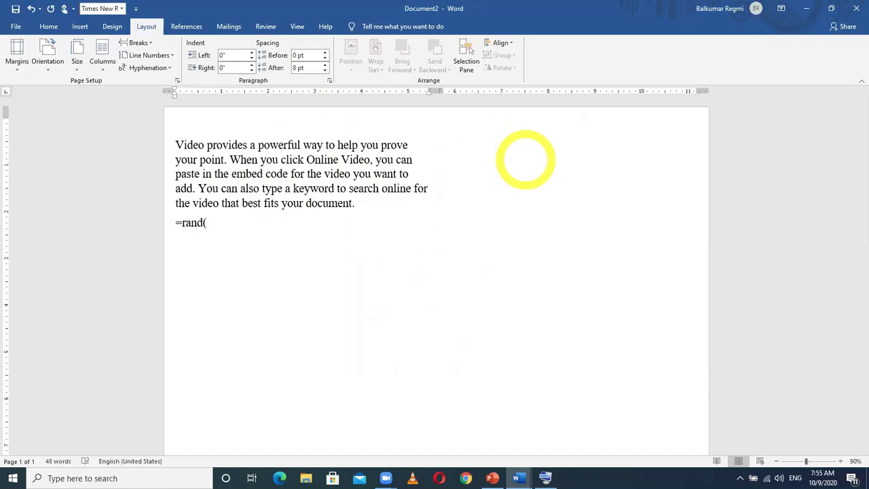
{"action": "type", "text": "6)"}
{"action": "key", "text": "Return"}
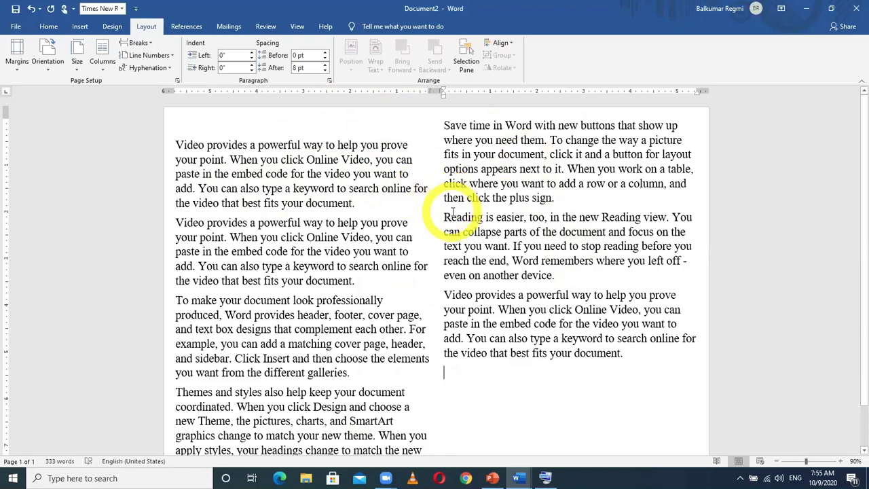
Widen the gap between the two text columns to about 1.3 inches on the ruler and check the reflowed page.
{"action": "scroll", "coordinate": [450, 211], "scroll_direction": "up", "scroll_amount": 1, "text": "ctrl"}
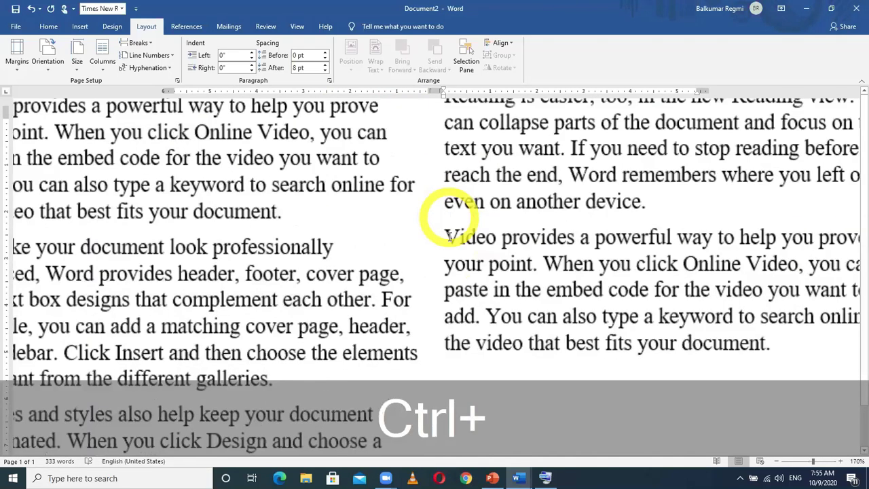
{"action": "scroll", "coordinate": [448, 237], "scroll_direction": "up", "scroll_amount": 1}
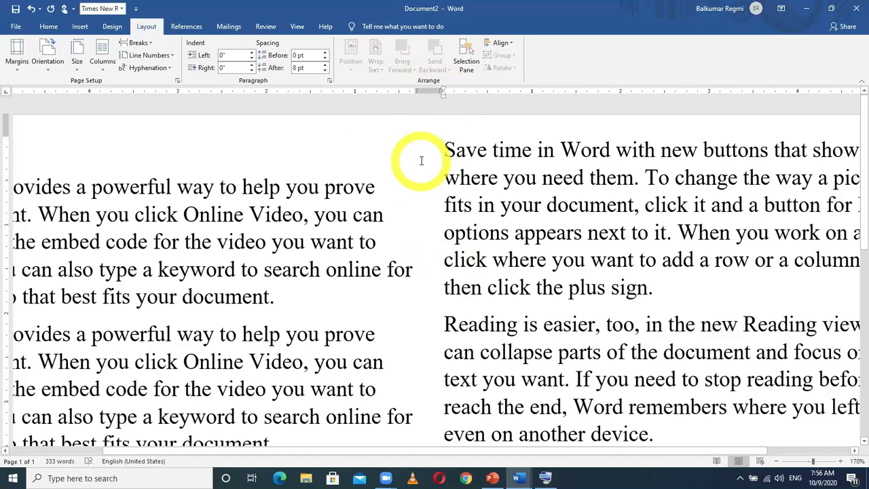
{"action": "left_click_drag", "start_coordinate": [414, 92], "coordinate": [372, 97]}
{"action": "scroll", "coordinate": [439, 201], "scroll_direction": "down", "scroll_amount": 8}
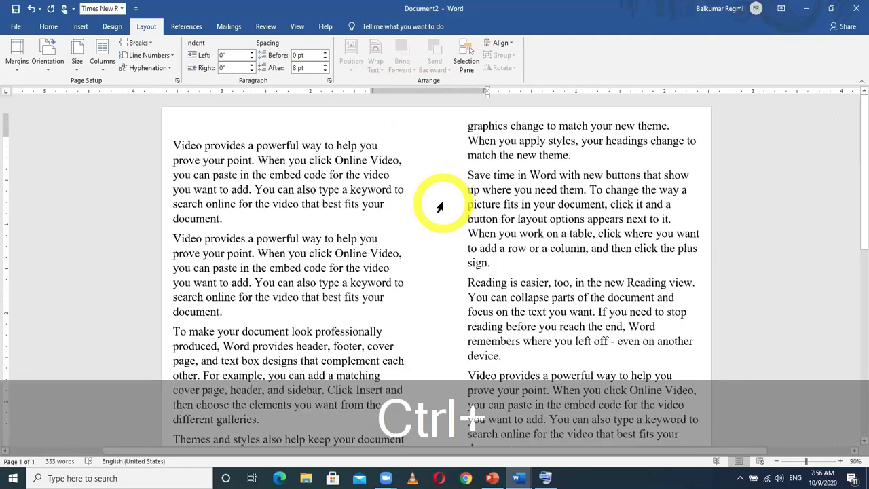
{"action": "scroll", "coordinate": [440, 207], "scroll_direction": "down", "scroll_amount": 4}
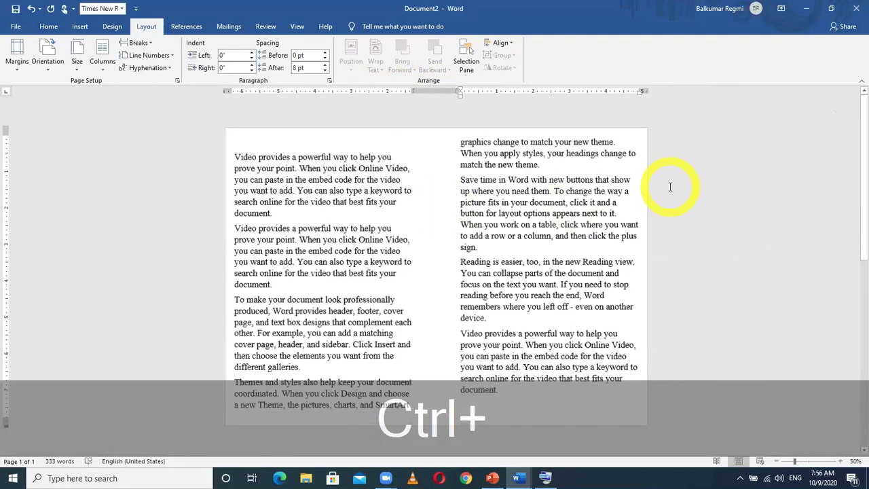
{"action": "scroll", "coordinate": [499, 246], "scroll_direction": "up", "scroll_amount": 4}
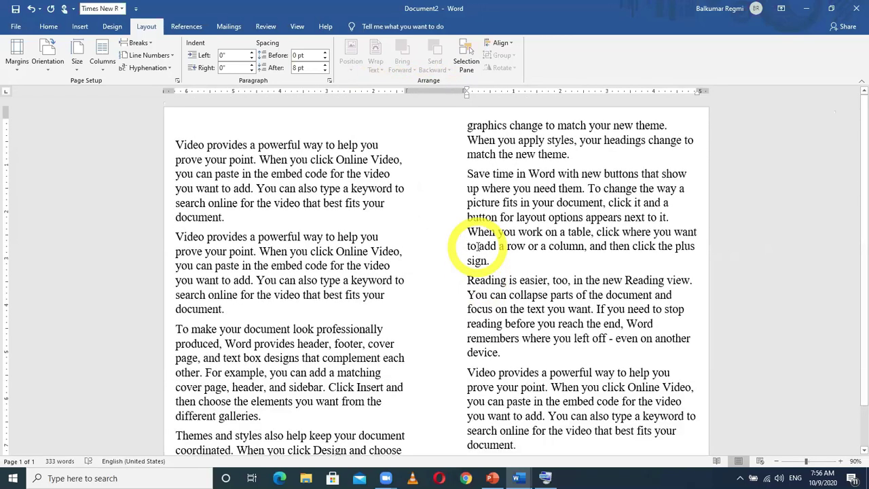
Narrow the gap between the two columns to about 0.6 inch on the ruler and check the text flow in both.
{"action": "mouse_move", "coordinate": [406, 90]}
{"action": "left_mouse_down"}
{"action": "mouse_move", "coordinate": [394, 91]}
{"action": "mouse_move", "coordinate": [442, 91]}
{"action": "mouse_move", "coordinate": [423, 97]}
{"action": "left_mouse_up"}
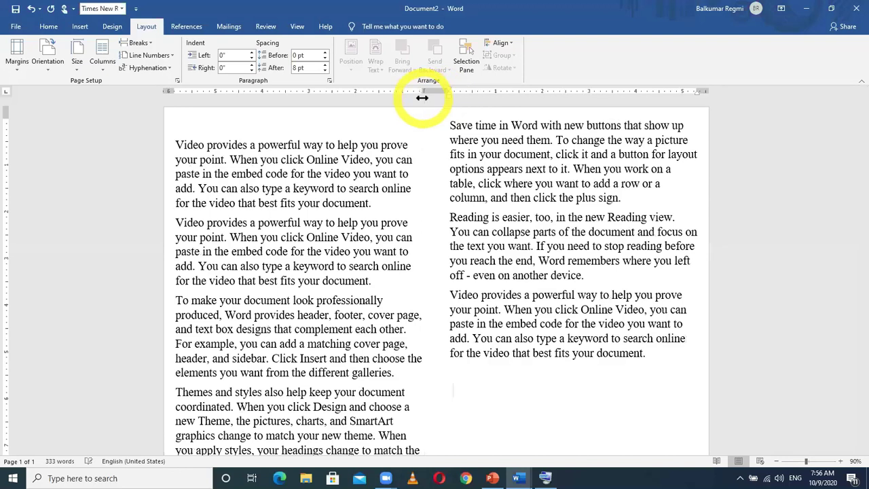
{"action": "left_click", "coordinate": [583, 218]}
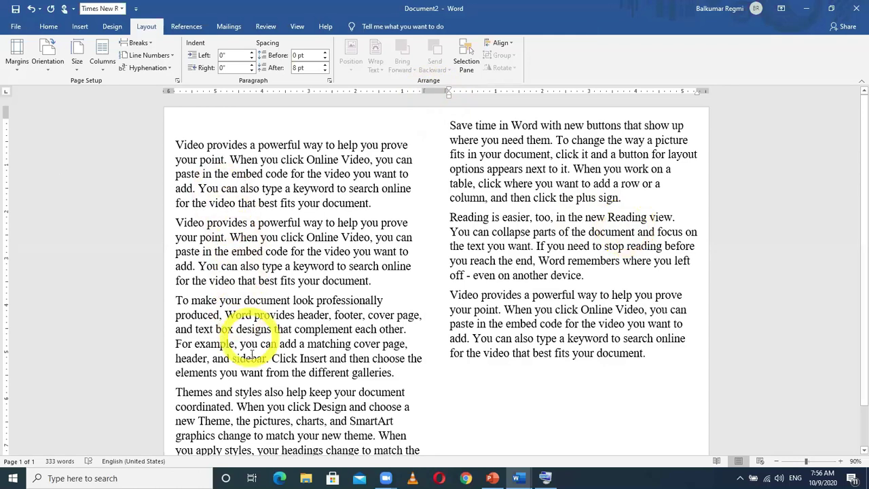
{"action": "scroll", "coordinate": [334, 446], "scroll_direction": "down", "scroll_amount": 1}
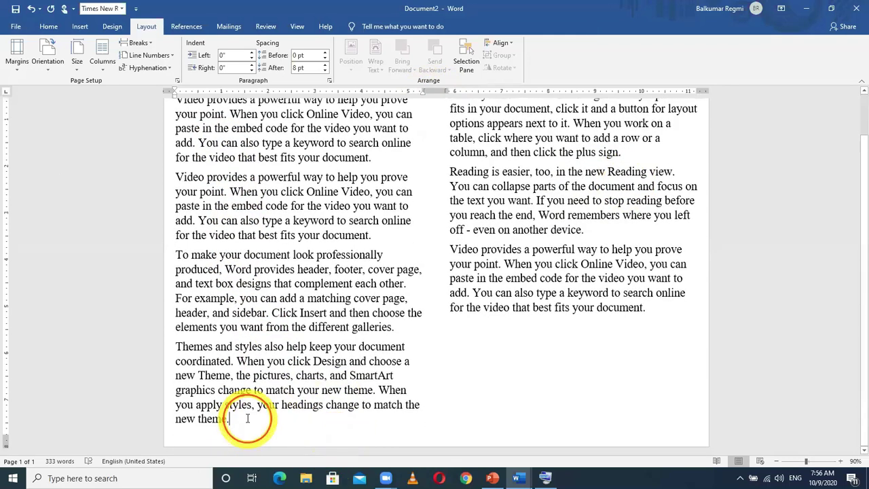
{"action": "scroll", "coordinate": [568, 136], "scroll_direction": "up", "scroll_amount": 1}
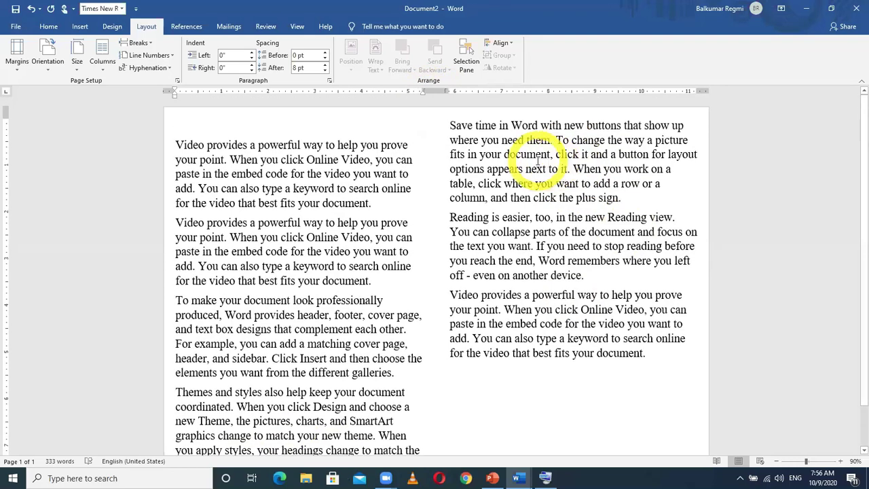
{"action": "left_click", "coordinate": [538, 159]}
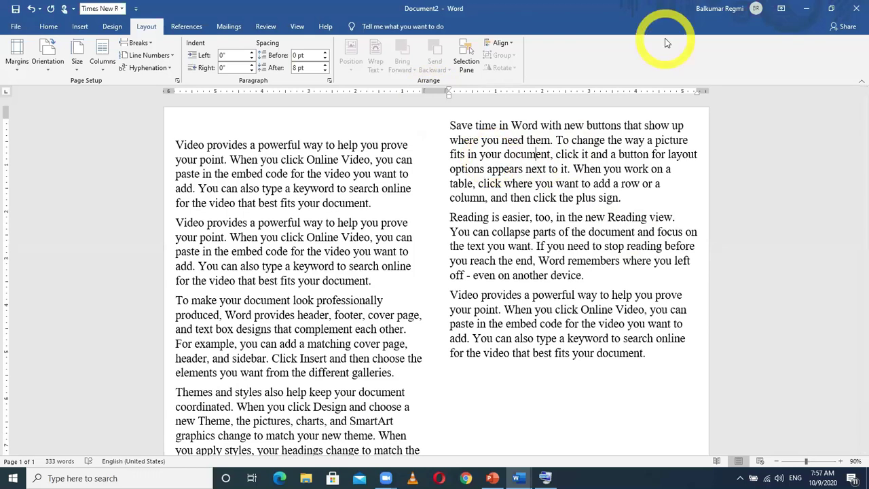
Close Document1 without saving it and return to the end of the two-column sample text in Document2.
{"action": "left_click", "coordinate": [806, 8]}
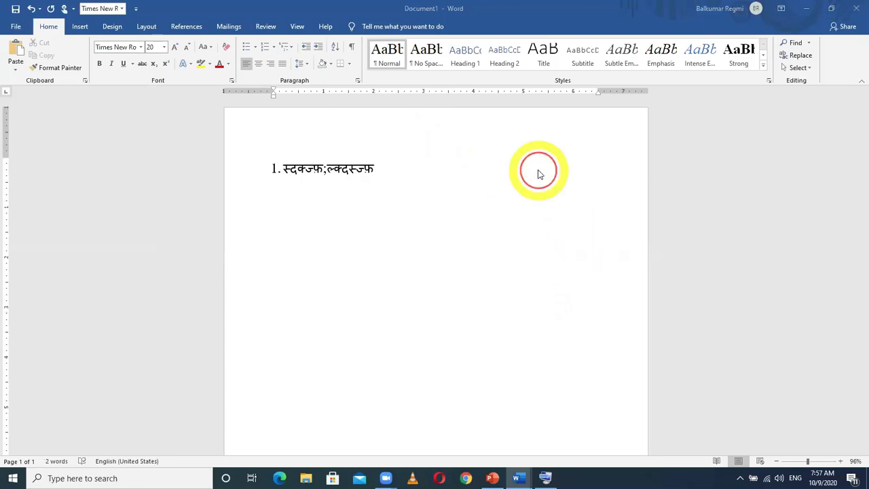
{"action": "left_click", "coordinate": [857, 8]}
{"action": "left_click", "coordinate": [481, 299]}
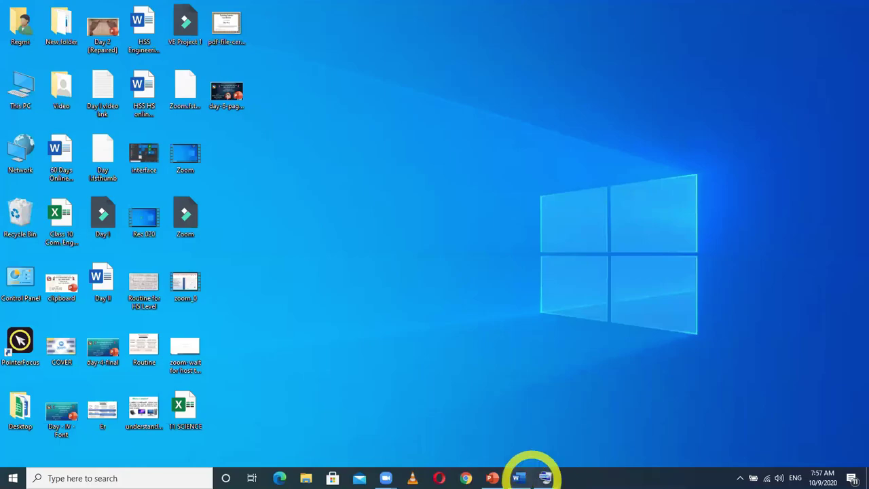
{"action": "left_click", "coordinate": [519, 477]}
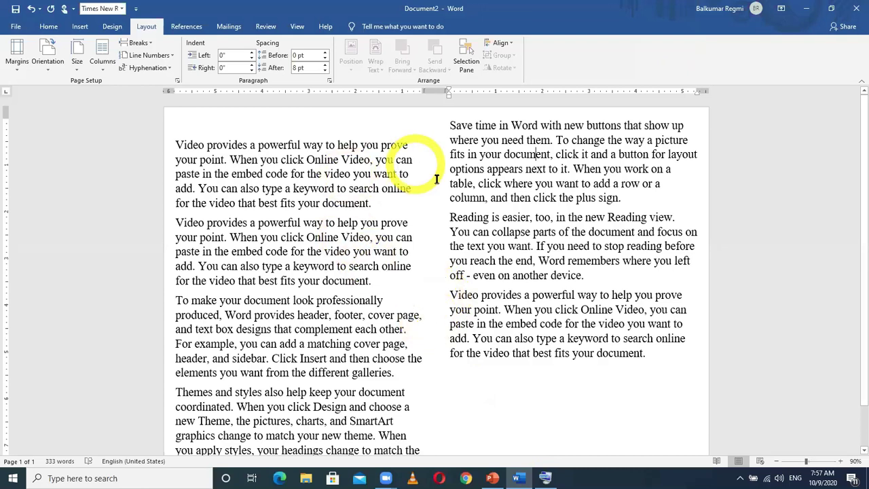
{"action": "left_click", "coordinate": [671, 354]}
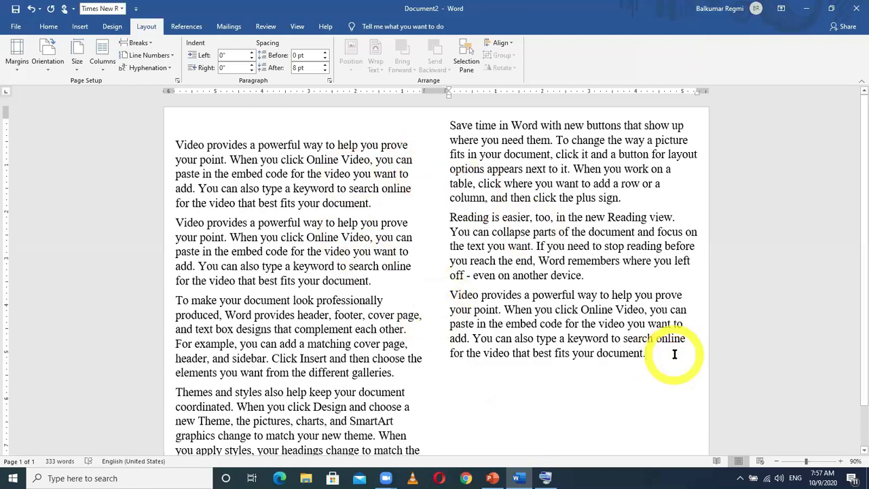
Add one more paragraph of sample text at the end of the second column by entering =rand(1).
{"action": "key", "text": "Return"}
{"action": "type", "text": "=radn"}
{"action": "key", "text": "BackSpace"}
{"action": "key", "text": "BackSpace"}
{"action": "type", "text": "nd(1)"}
{"action": "key", "text": "Return"}
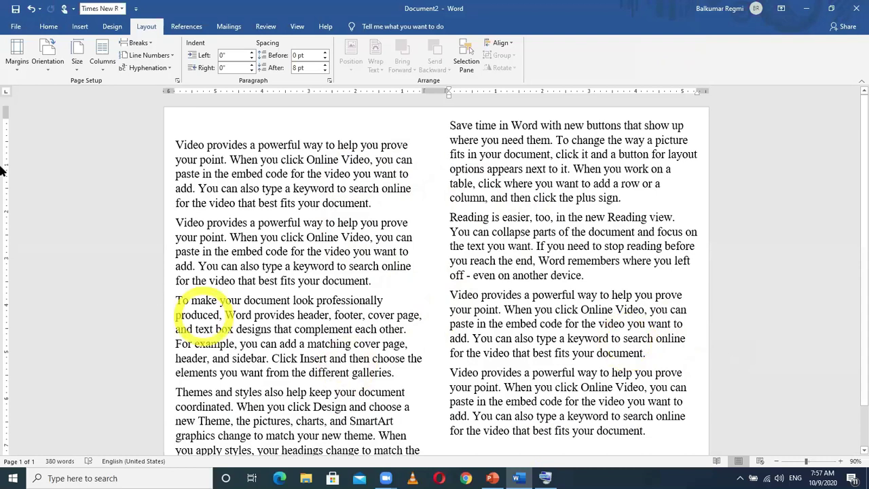
Turn the AutoCorrect option "Replace text as you type" off and back on in the proofing options, and accept the settings.
{"action": "left_click", "coordinate": [16, 26]}
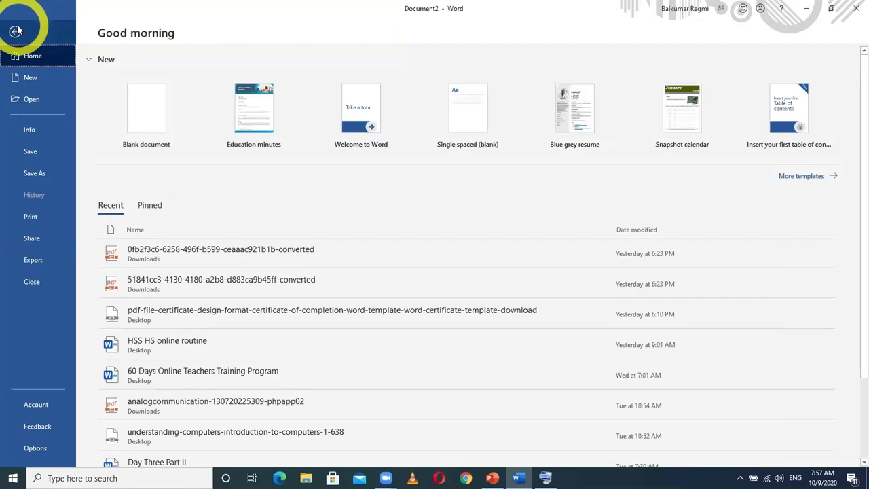
{"action": "left_click", "coordinate": [32, 449]}
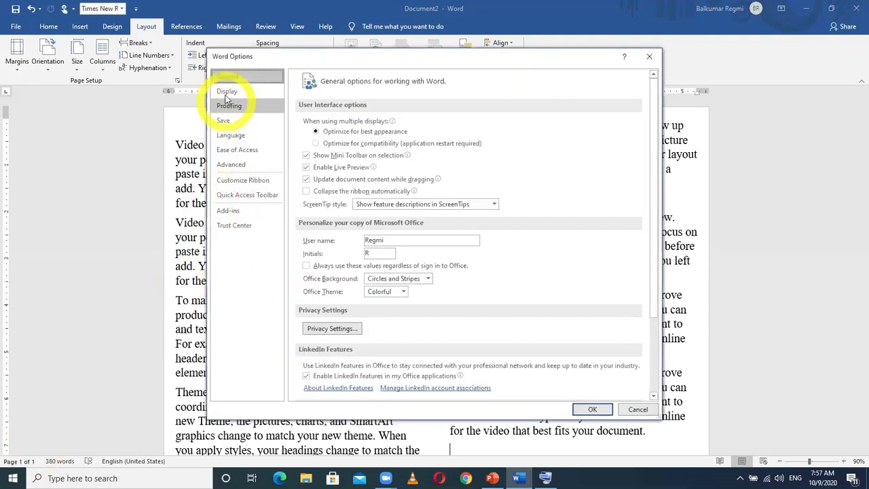
{"action": "left_click", "coordinate": [229, 107]}
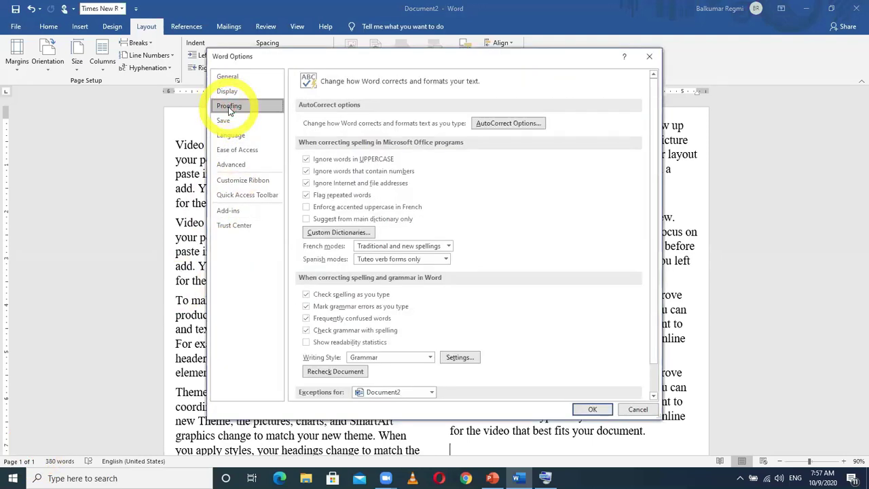
{"action": "left_click", "coordinate": [498, 127]}
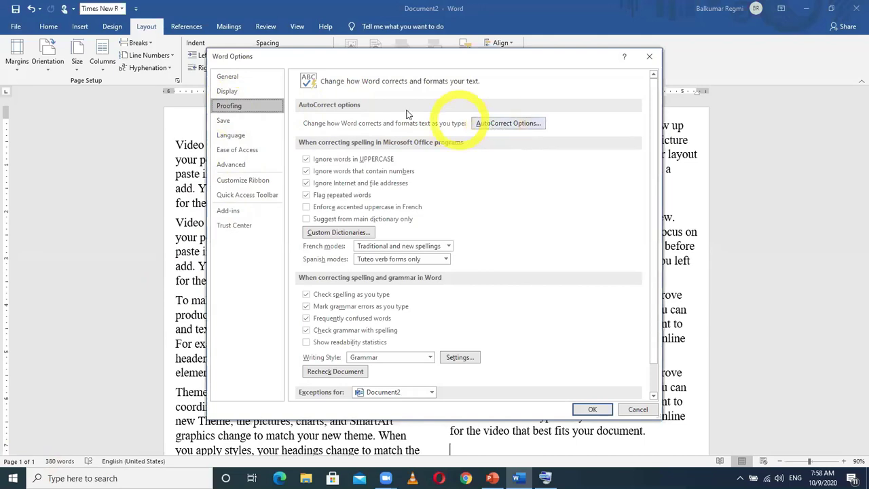
{"action": "left_click", "coordinate": [527, 123]}
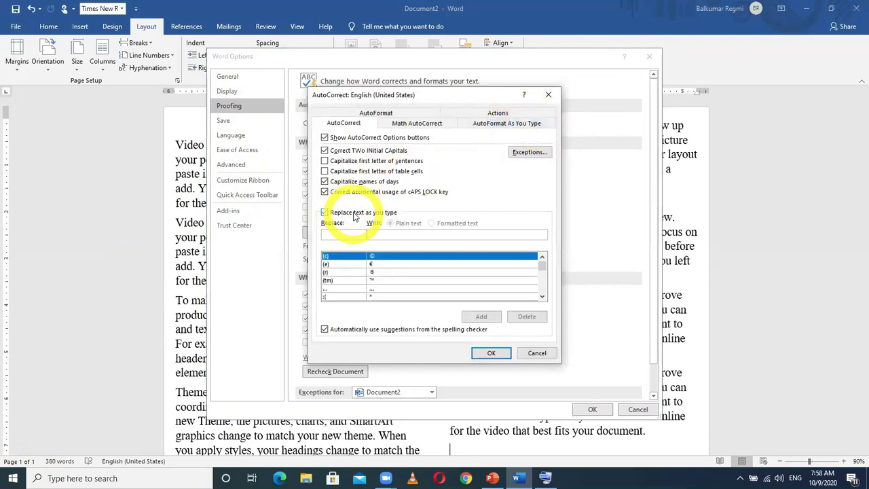
{"action": "left_click", "coordinate": [324, 213]}
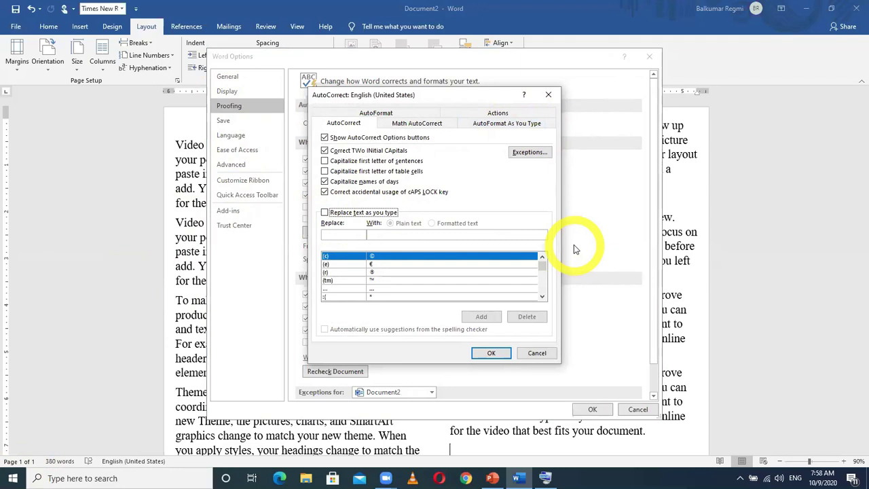
{"action": "left_click", "coordinate": [324, 212]}
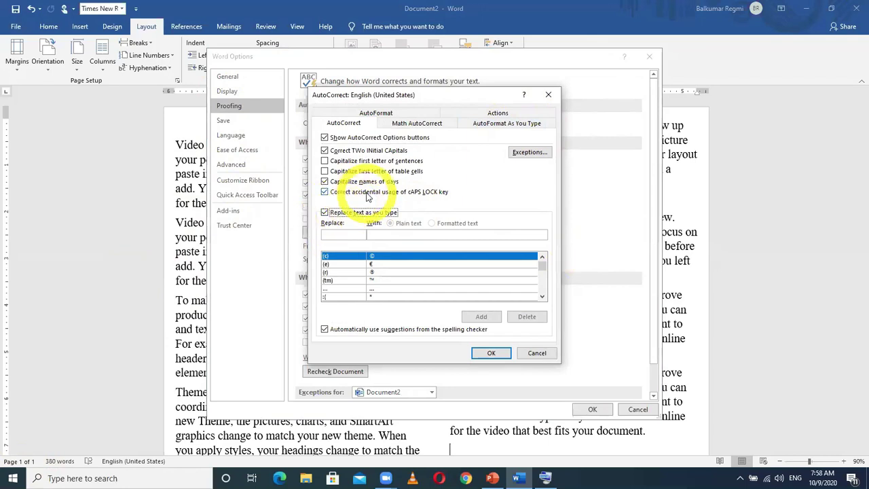
{"action": "left_click", "coordinate": [490, 352]}
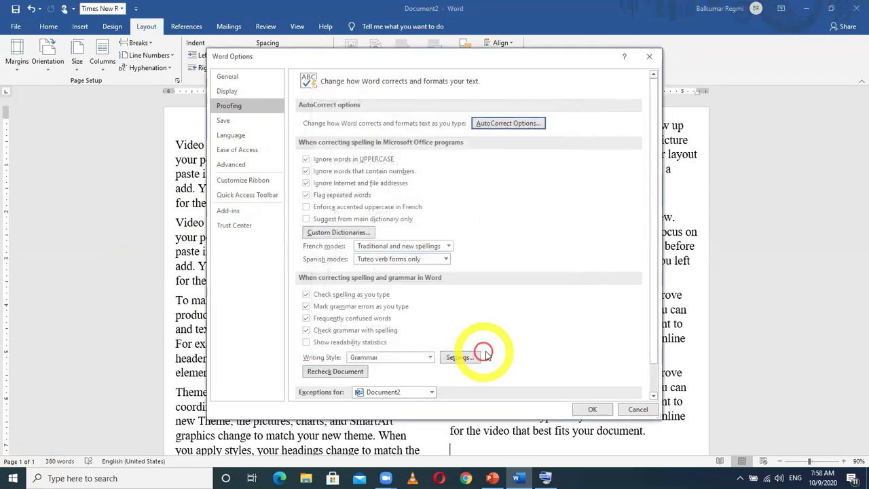
{"action": "left_click", "coordinate": [592, 410]}
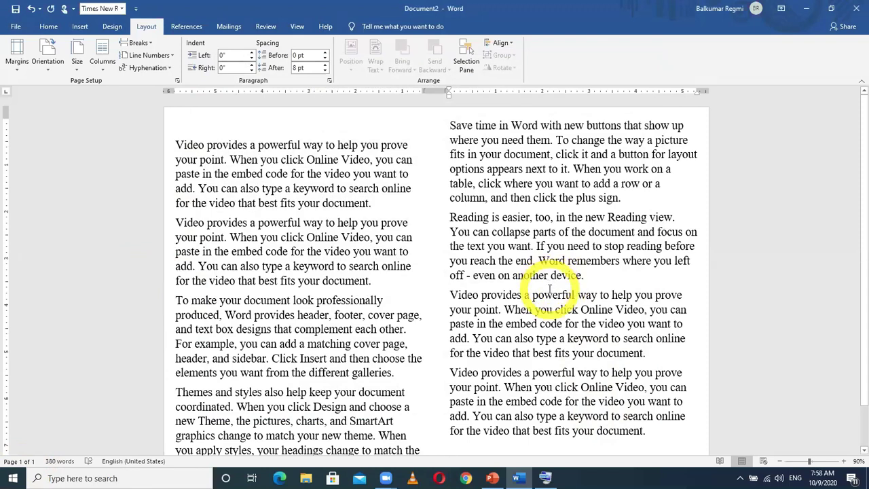
Delete all the two-column sample text and increase the font size to 22 on the empty page.
{"action": "key", "text": "ctrl+a"}
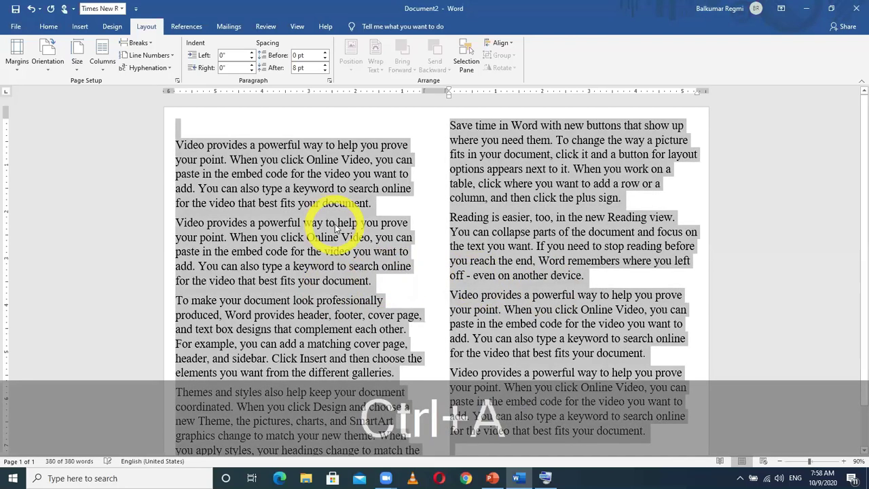
{"action": "key", "text": "Delete"}
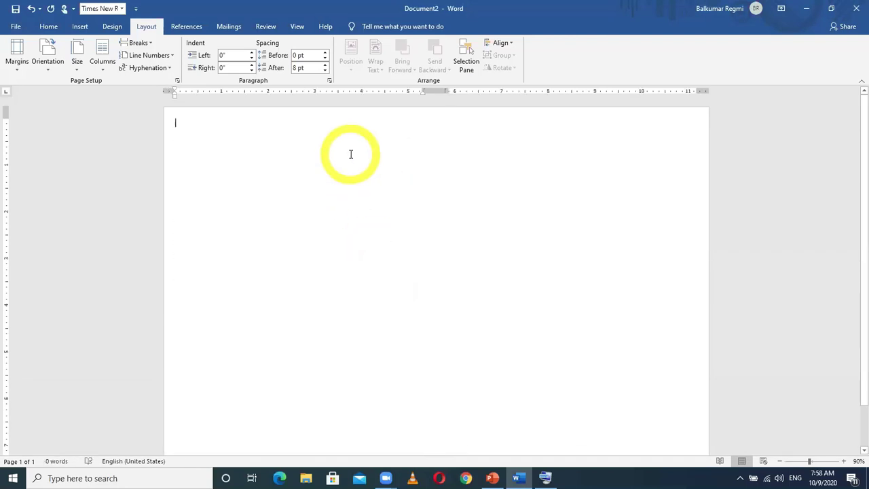
{"action": "key", "text": "ctrl+shift+period"}
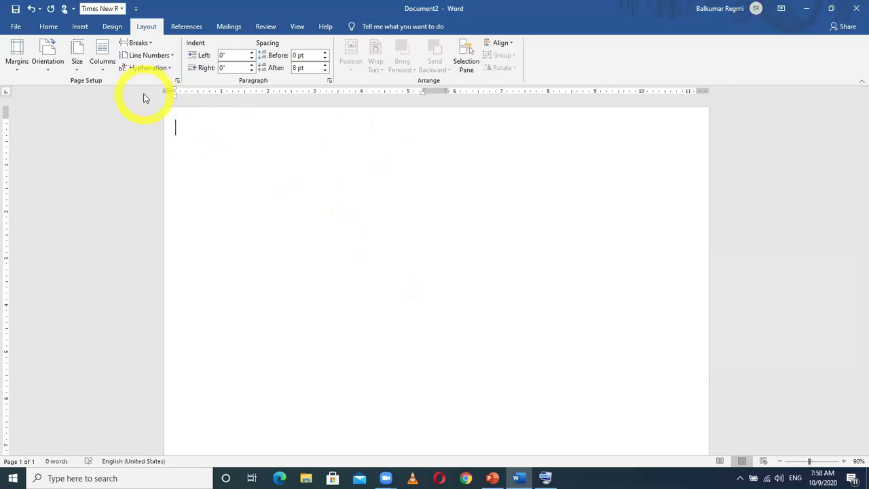
Bring up the On-Screen Keyboard and set the paragraph spacing after to 0 pt on the blank page.
{"action": "left_click", "coordinate": [545, 478]}
{"action": "left_click", "coordinate": [479, 299]}
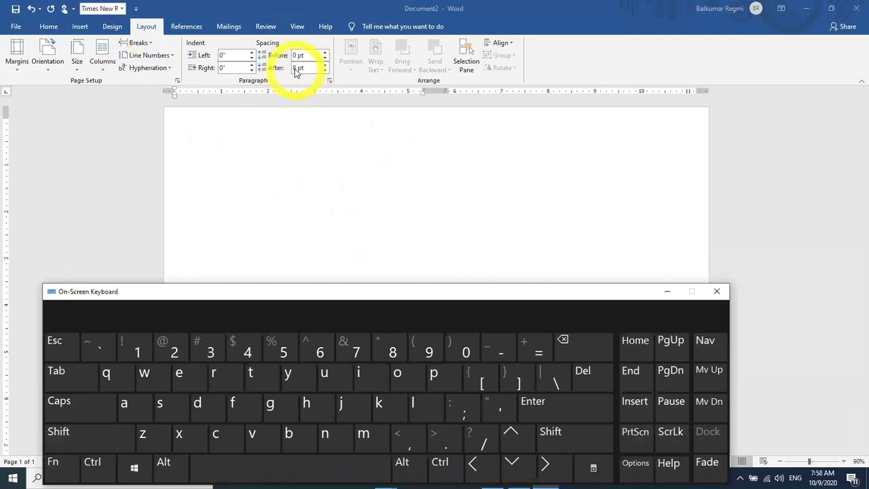
{"action": "left_click", "coordinate": [326, 72]}
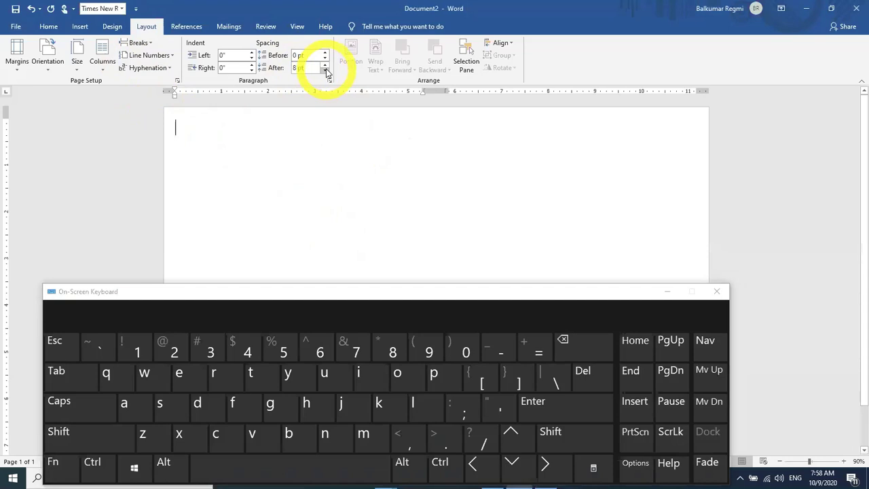
{"action": "left_click", "coordinate": [326, 72]}
{"action": "left_click", "coordinate": [186, 127]}
{"action": "left_click", "coordinate": [186, 127]}
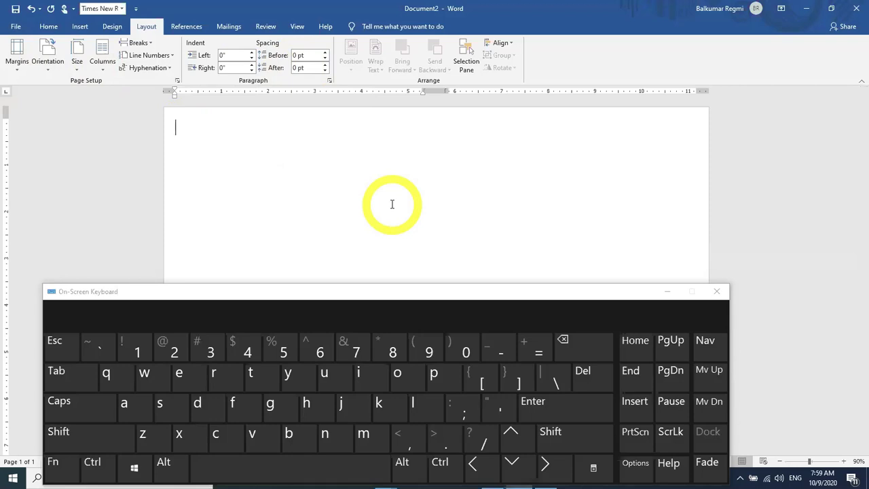
Review the margins, orientation and paper sizes in Page Setup, keep A4 as the paper size, and accept the dialog.
{"action": "left_click", "coordinate": [177, 80]}
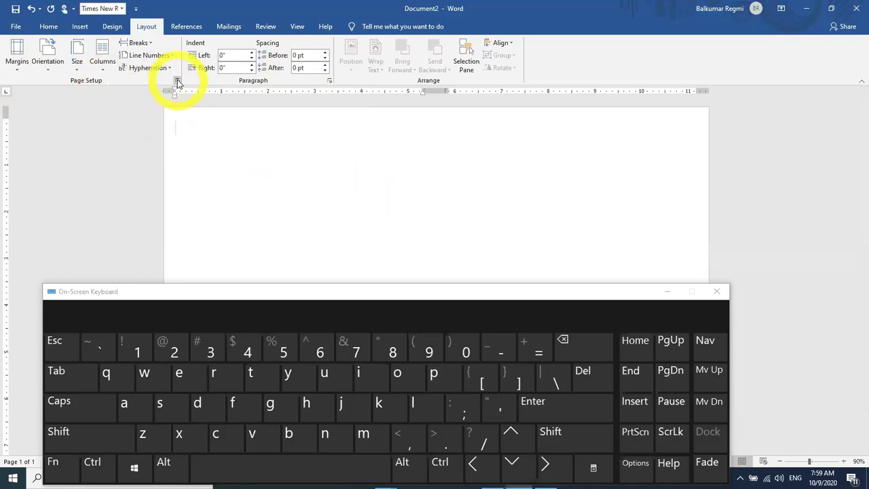
{"action": "left_click", "coordinate": [177, 80]}
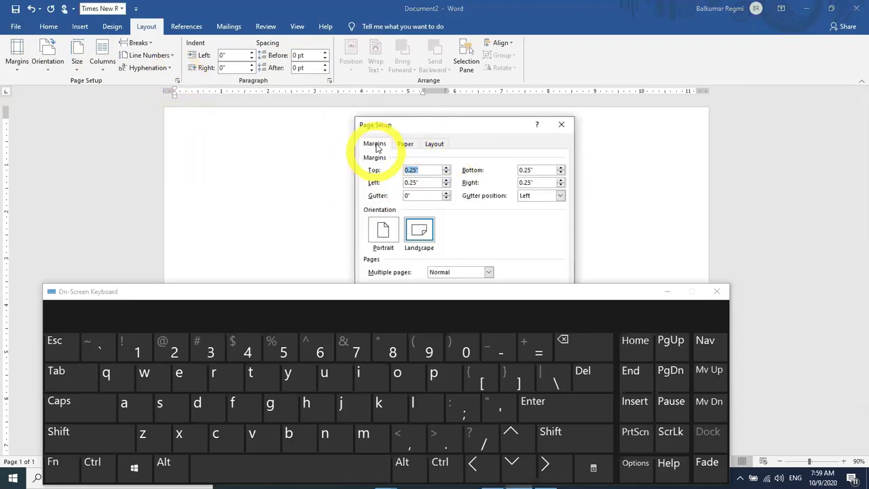
{"action": "left_click_drag", "start_coordinate": [509, 124], "coordinate": [762, 46]}
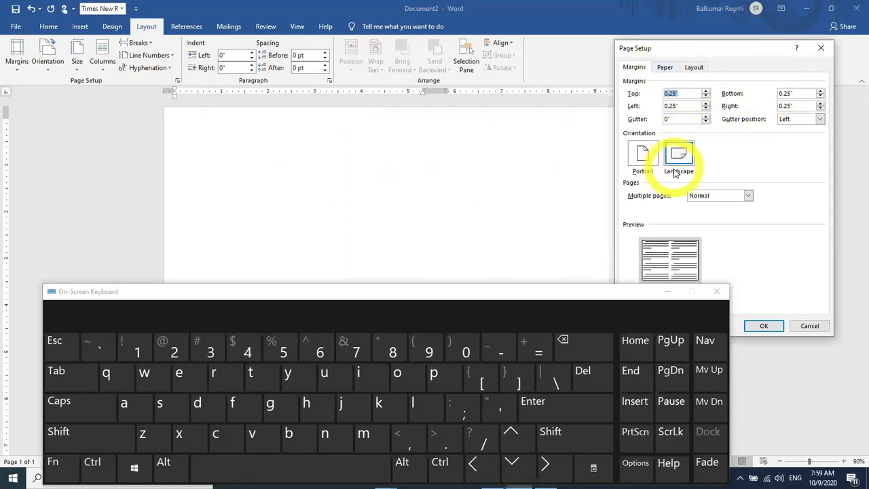
{"action": "left_click", "coordinate": [666, 68]}
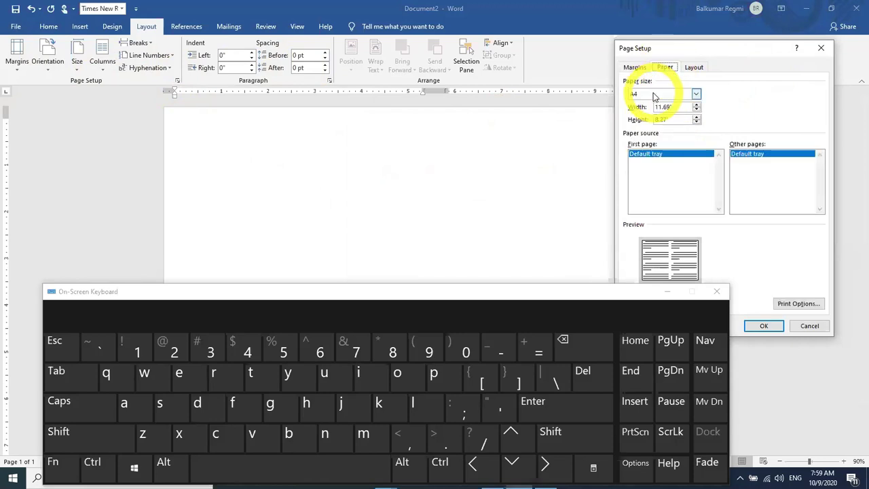
{"action": "left_click", "coordinate": [697, 96]}
{"action": "scroll", "coordinate": [676, 122], "scroll_direction": "down", "scroll_amount": 2}
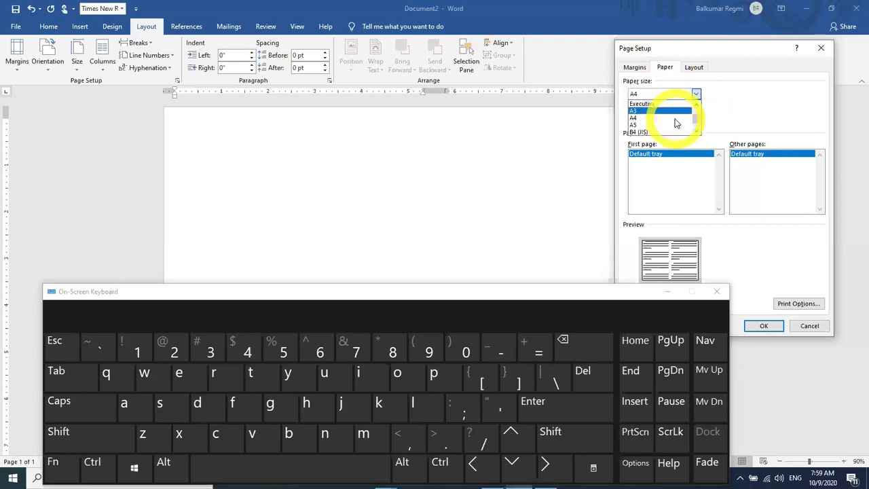
{"action": "scroll", "coordinate": [677, 122], "scroll_direction": "up", "scroll_amount": 2}
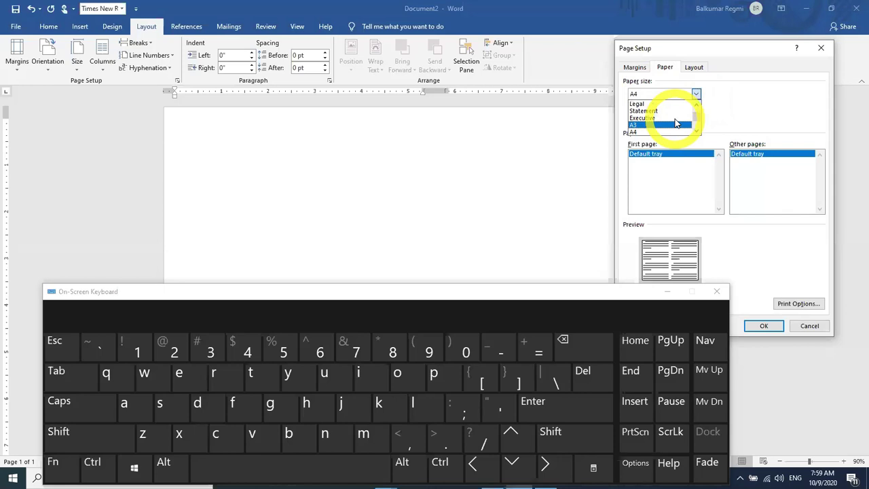
{"action": "left_click", "coordinate": [749, 102]}
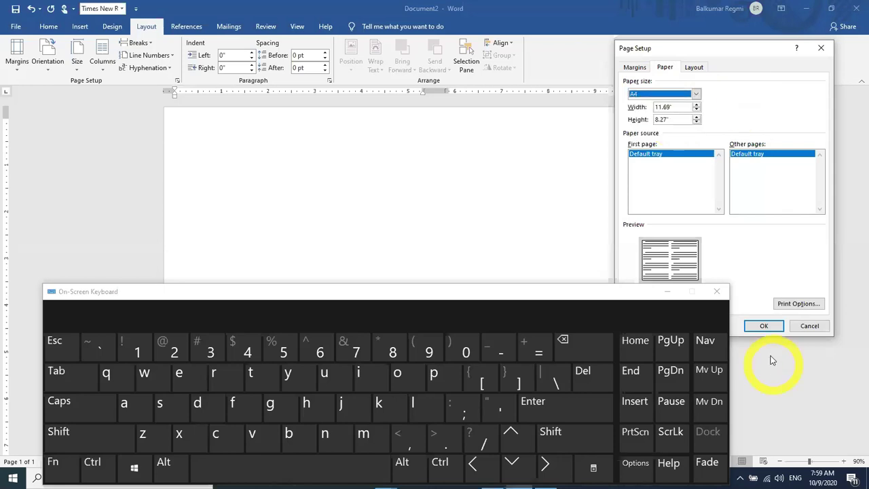
{"action": "left_click", "coordinate": [762, 327]}
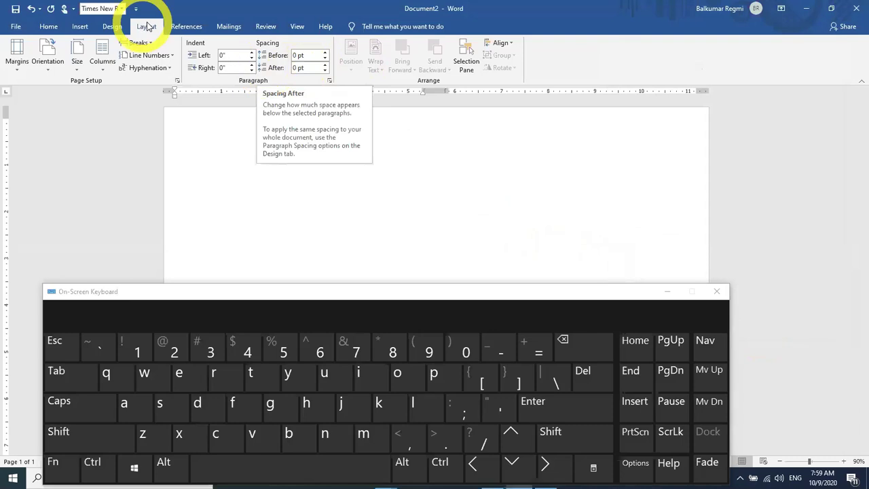
Check the paragraph's spacing after value and return to the first line of the blank page.
{"action": "left_click", "coordinate": [299, 68]}
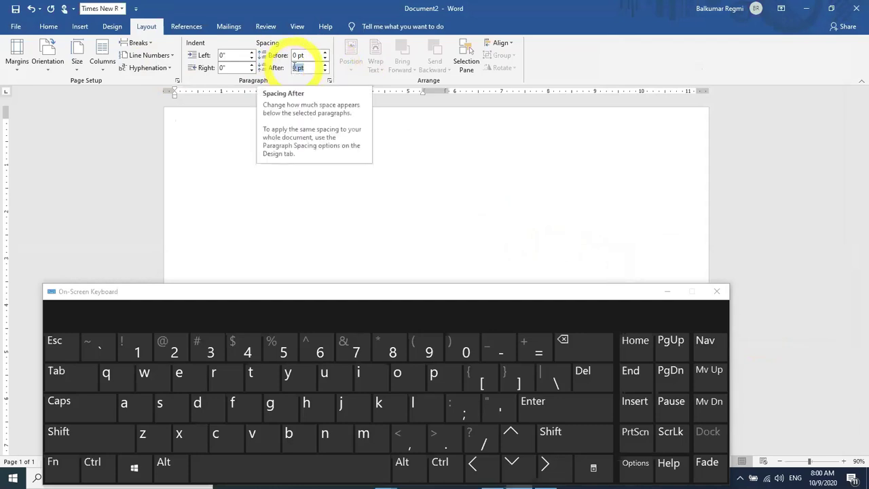
{"action": "left_click", "coordinate": [241, 126]}
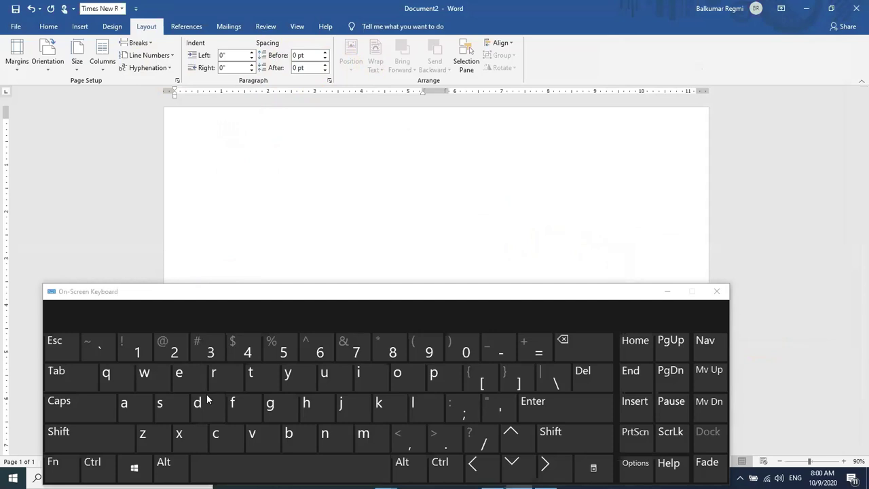
{"action": "left_click", "coordinate": [202, 140]}
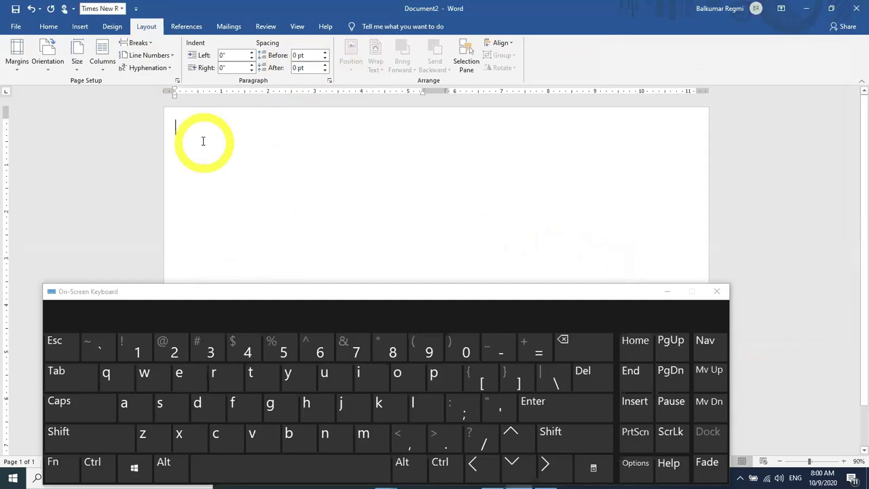
Centre the first line of the column and enter the heading "Himalaya Secondary School".
{"action": "left_click", "coordinate": [47, 29]}
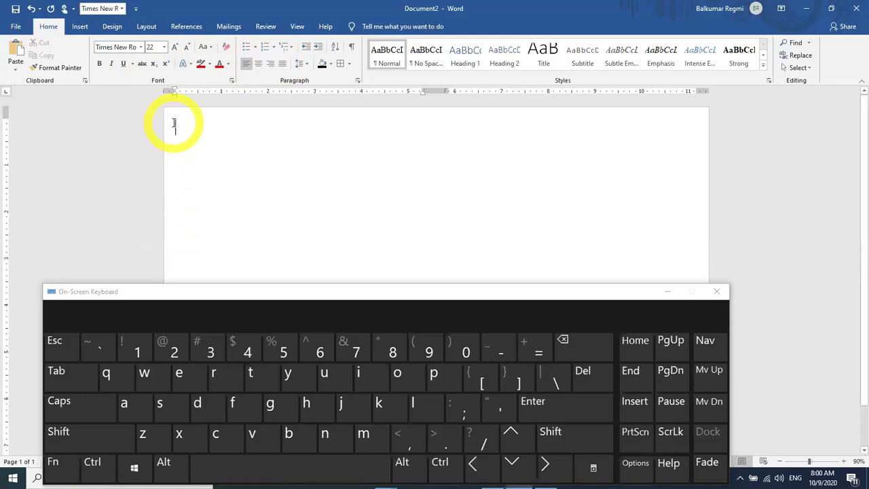
{"action": "left_click", "coordinate": [93, 463]}
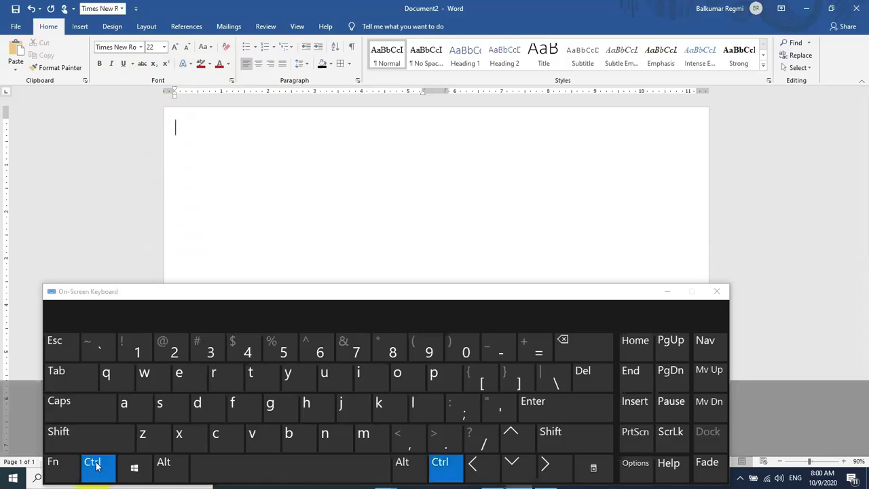
{"action": "left_click", "coordinate": [181, 388]}
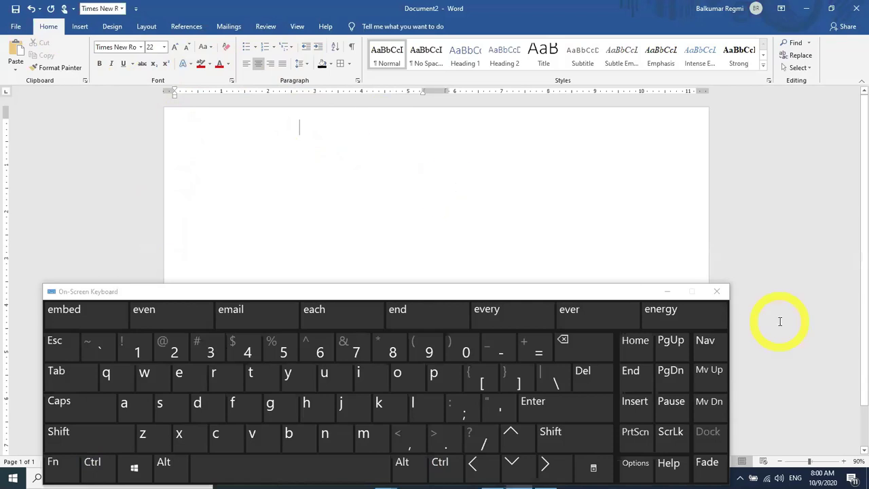
{"action": "type", "text": "Himalay"}
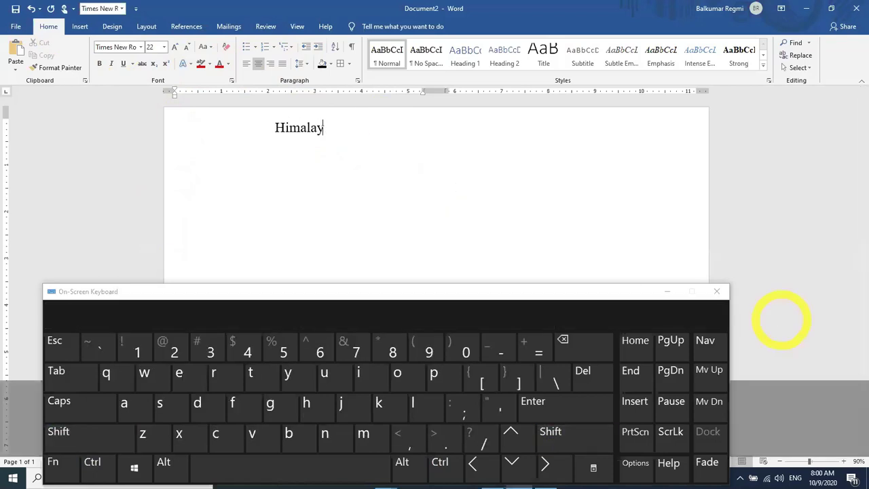
{"action": "type", "text": "a Secondary School"}
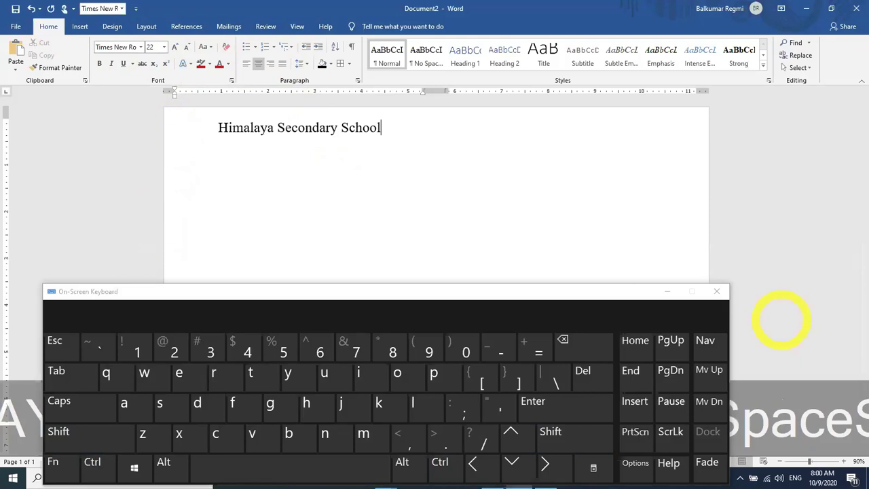
Add the centred heading lines "Damak -2, Jhapa" and "First Terminal Examination 2077" below the school name.
{"action": "left_click", "coordinate": [586, 406]}
{"action": "type", "text": "Damak -2, Jhapa"}
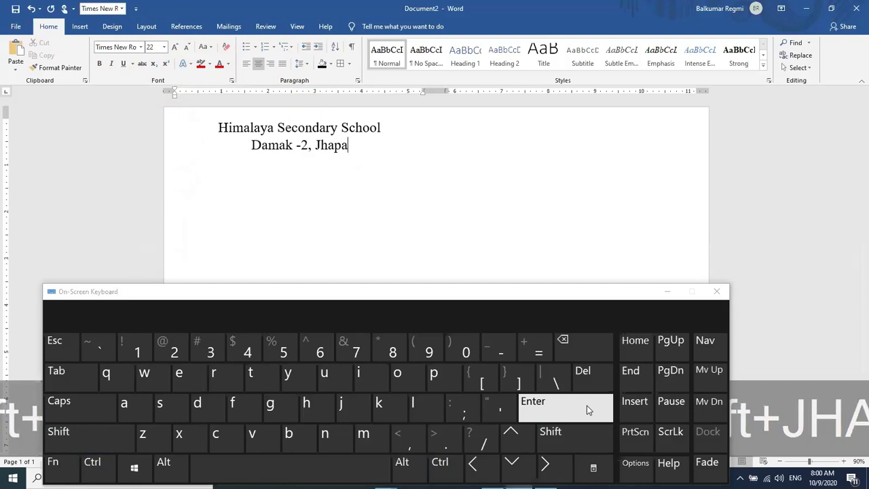
{"action": "left_click", "coordinate": [587, 406]}
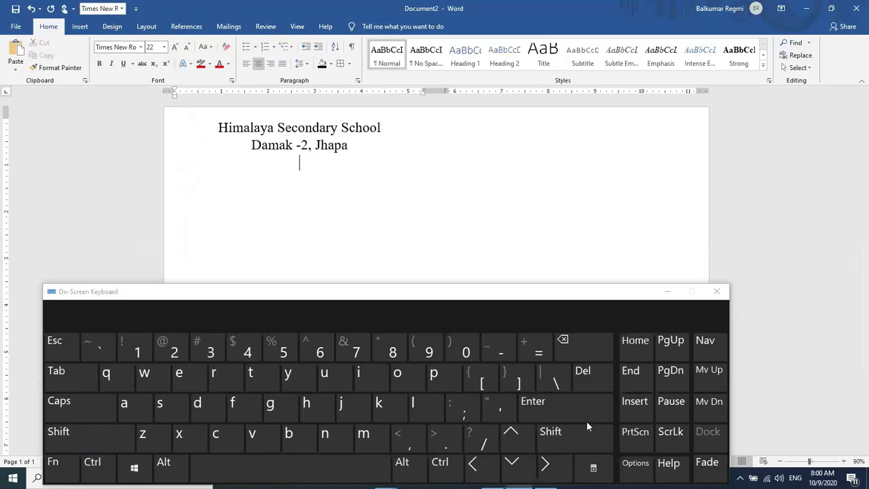
{"action": "type", "text": "First Terminal Examination 2"}
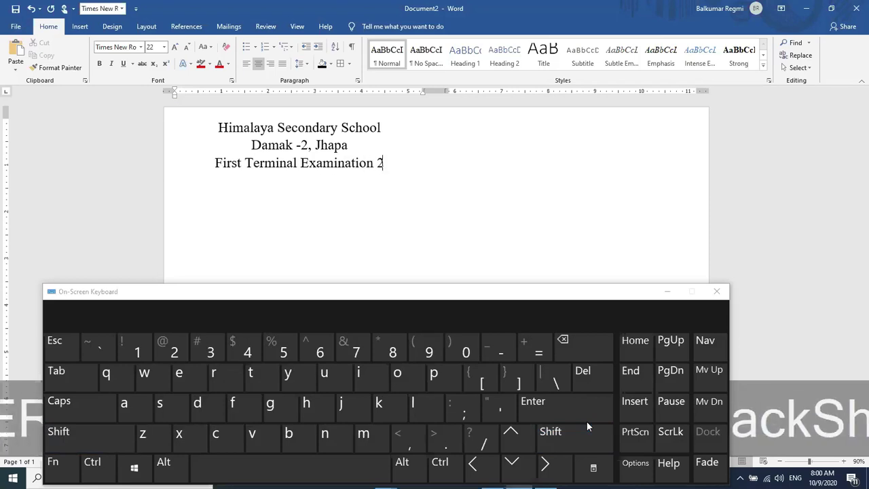
{"action": "type", "text": "077"}
{"action": "left_click", "coordinate": [576, 414]}
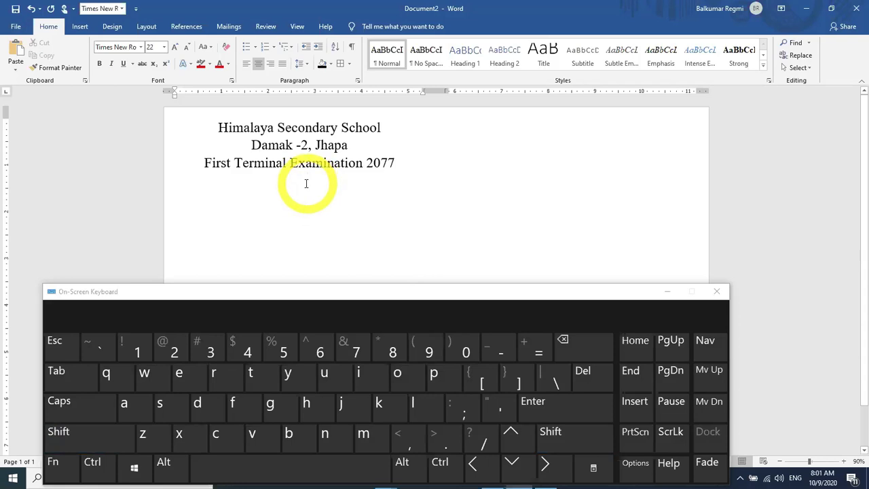
Left-align the line below the examination title and enter "Sub: Computer Science".
{"action": "left_click", "coordinate": [246, 66]}
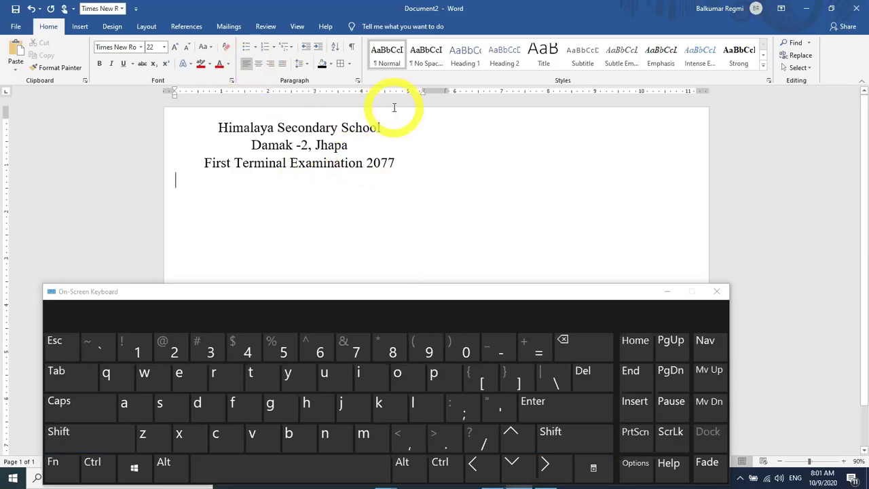
{"action": "type", "text": "SuB"}
{"action": "key", "text": "BackSpace"}
{"action": "type", "text": "b: Computer Sci"}
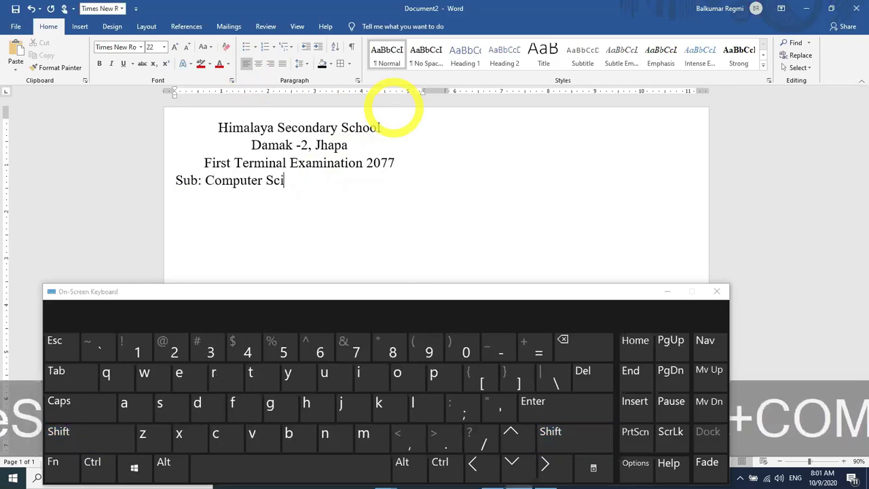
{"action": "type", "text": "ence"}
{"action": "key", "text": "BackSpace"}
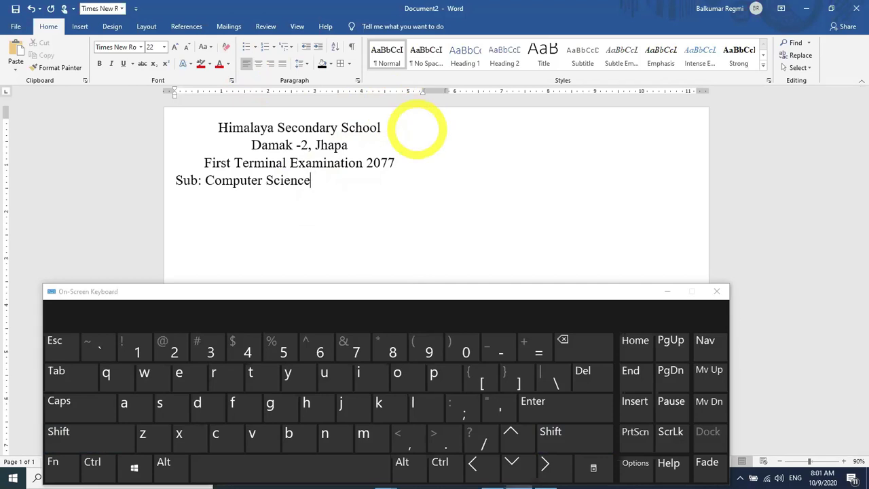
Enter "F.M: 50" after the subject, separated from it by tab spacing.
{"action": "left_click", "coordinate": [68, 376]}
{"action": "left_click", "coordinate": [69, 375]}
{"action": "left_click", "coordinate": [69, 375]}
{"action": "left_click", "coordinate": [68, 374]}
{"action": "type", "text": "F"}
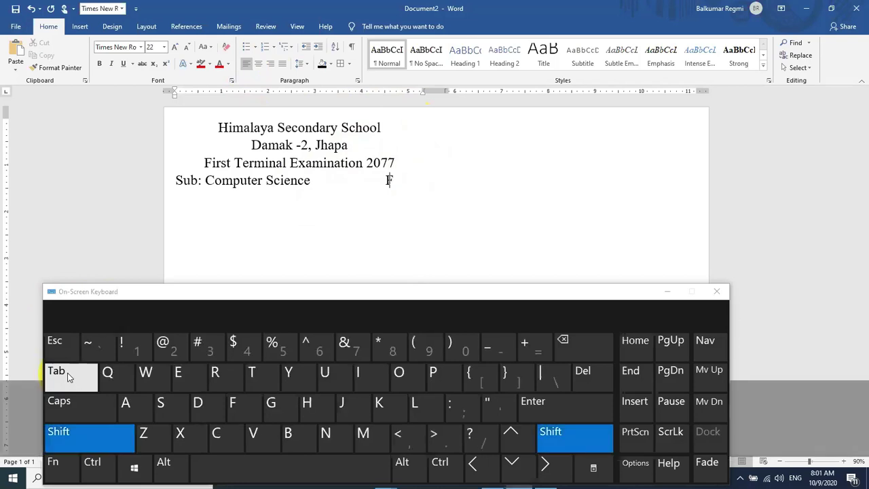
{"action": "type", "text": ".M: 50"}
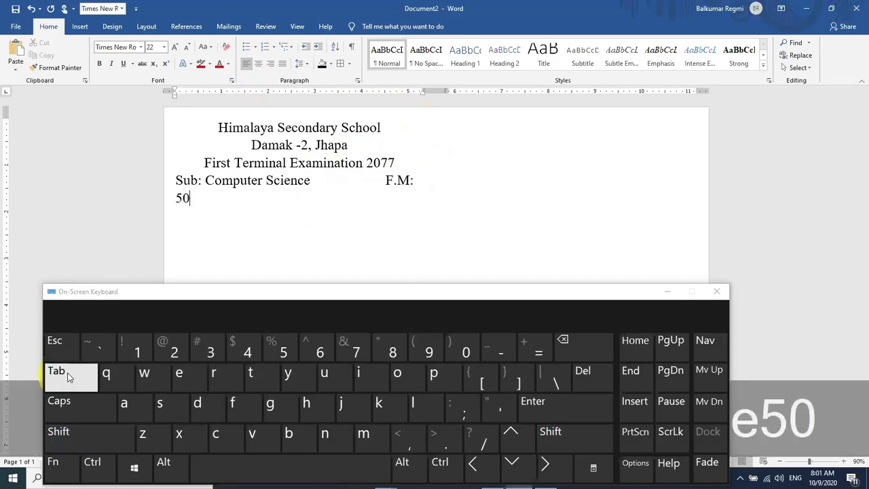
Reduce the gap before "F.M: 50" so that it fits on the subject line.
{"action": "left_click", "coordinate": [388, 179]}
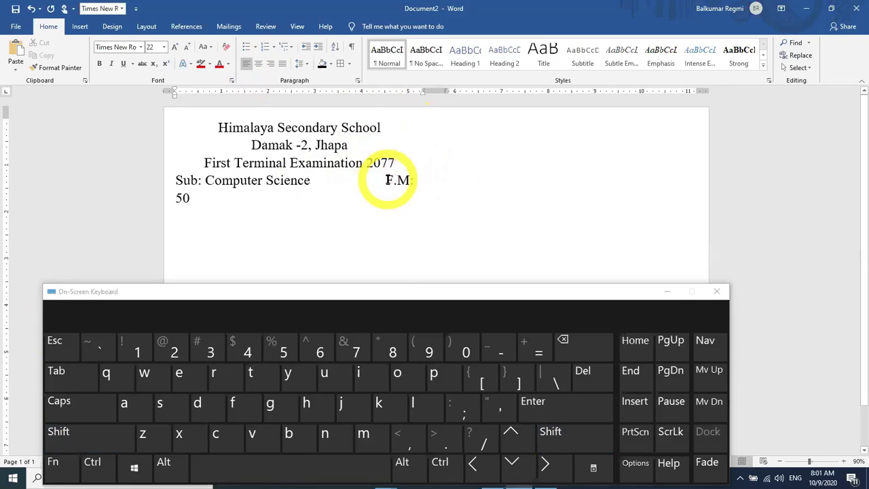
{"action": "left_click", "coordinate": [572, 347]}
{"action": "left_click", "coordinate": [572, 347]}
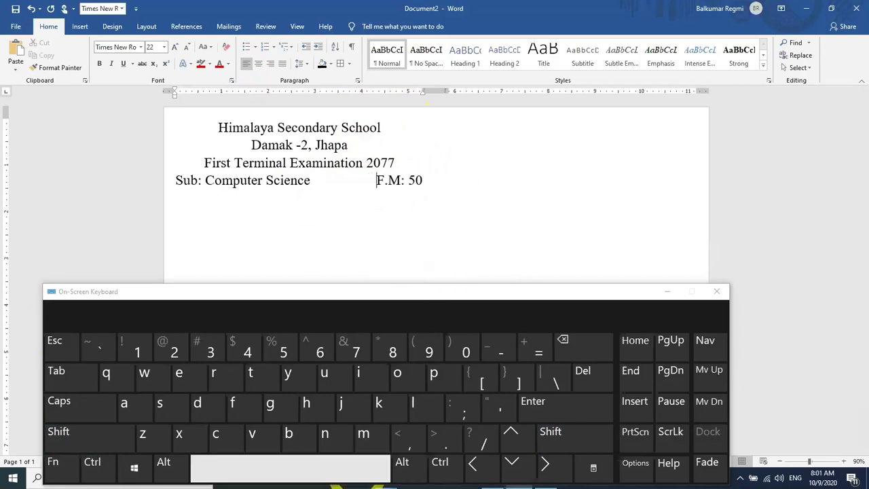
{"action": "left_click", "coordinate": [598, 343]}
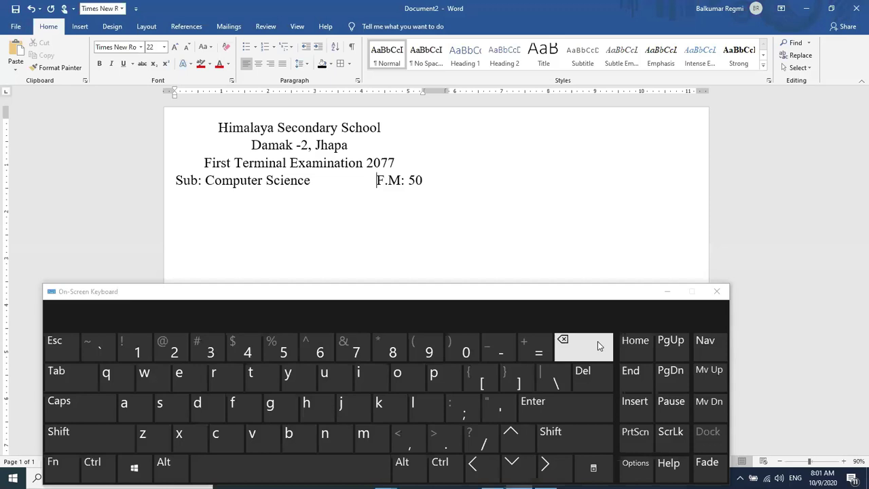
Start a new line below the subject line and enter "Class: XII".
{"action": "left_click", "coordinate": [422, 176]}
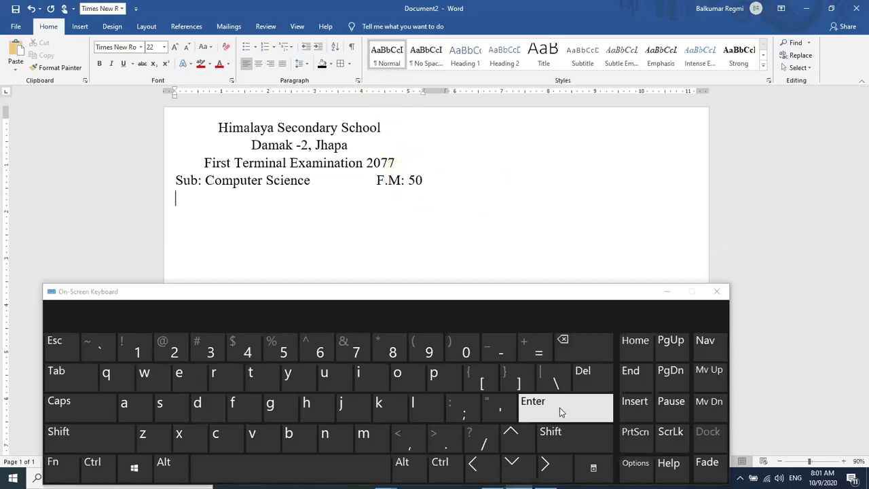
{"action": "type", "text": "C;"}
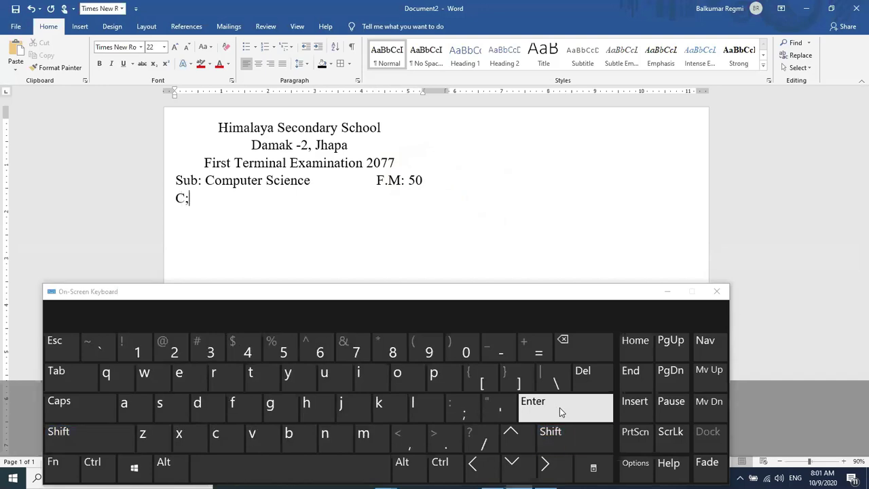
{"action": "type", "text": "ass: Gra"}
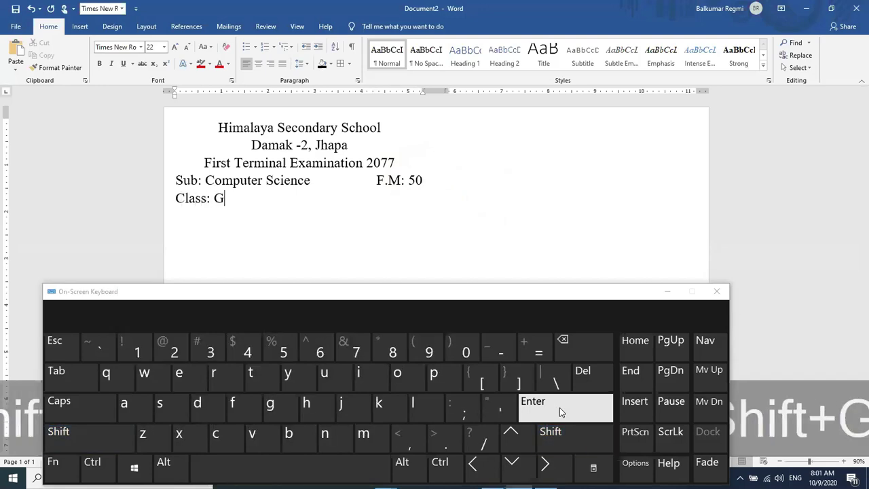
{"action": "key", "text": "BackSpace"}
{"action": "key", "text": "BackSpace"}
{"action": "key", "text": "BackSpace"}
{"action": "type", "text": "XII"}
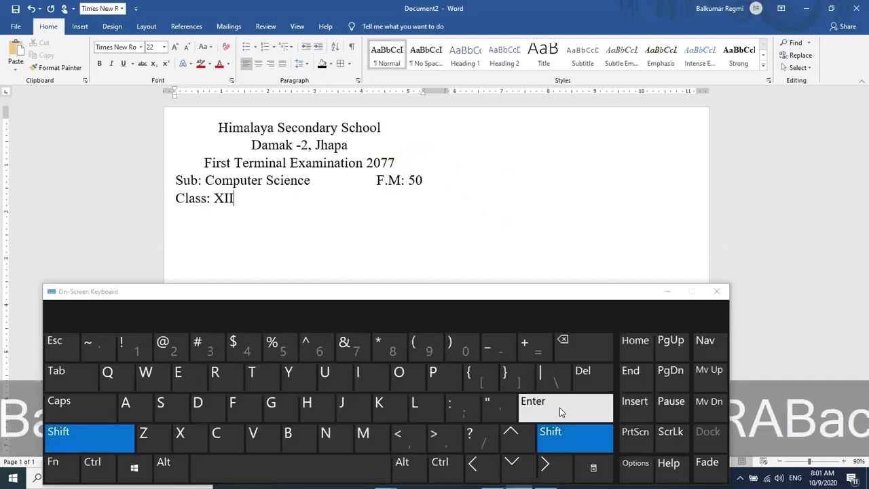
Add "Time: 1.5 hrs" after the class with tab spacing, and narrow the gap between them.
{"action": "left_click", "coordinate": [83, 379]}
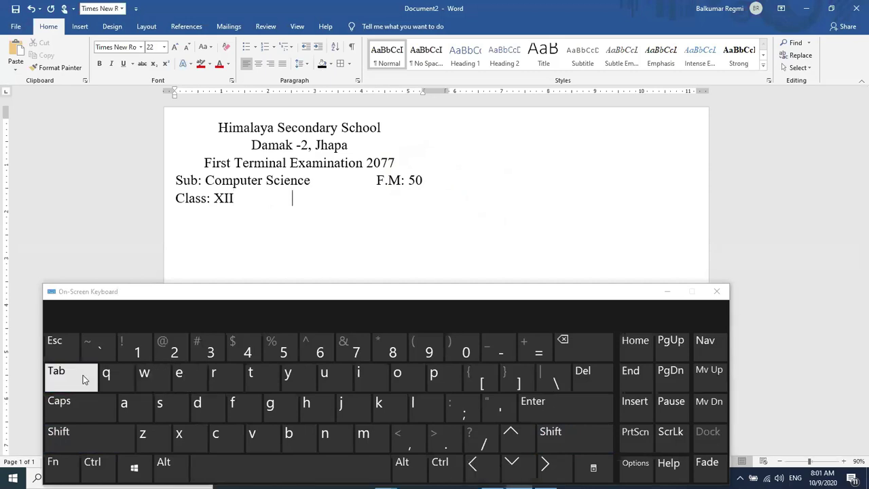
{"action": "type", "text": "Time: 1.5 hrs"}
{"action": "left_click", "coordinate": [280, 197]}
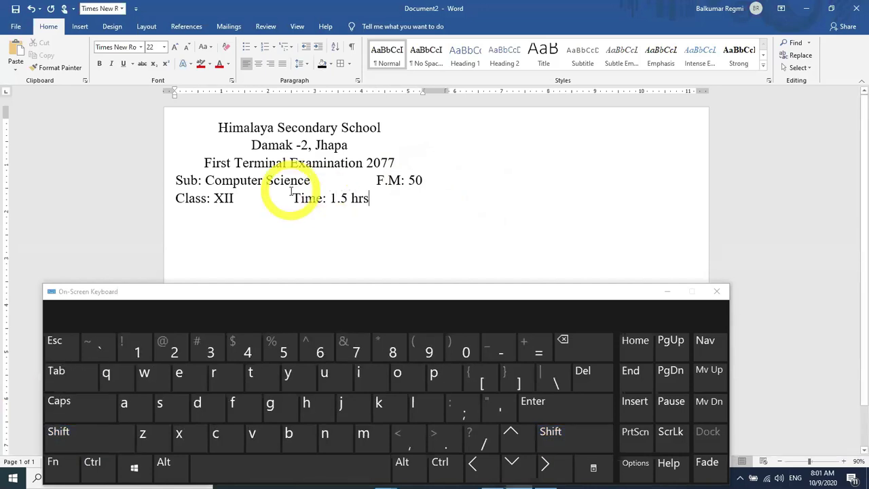
{"action": "left_click", "coordinate": [588, 346]}
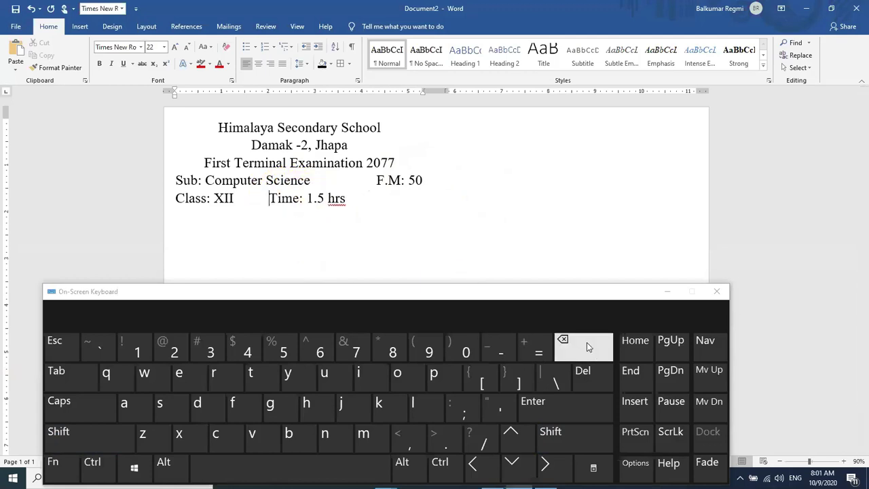
Enter "P.M: 20" after the time on the class line, separated by tab spacing.
{"action": "left_click", "coordinate": [348, 198]}
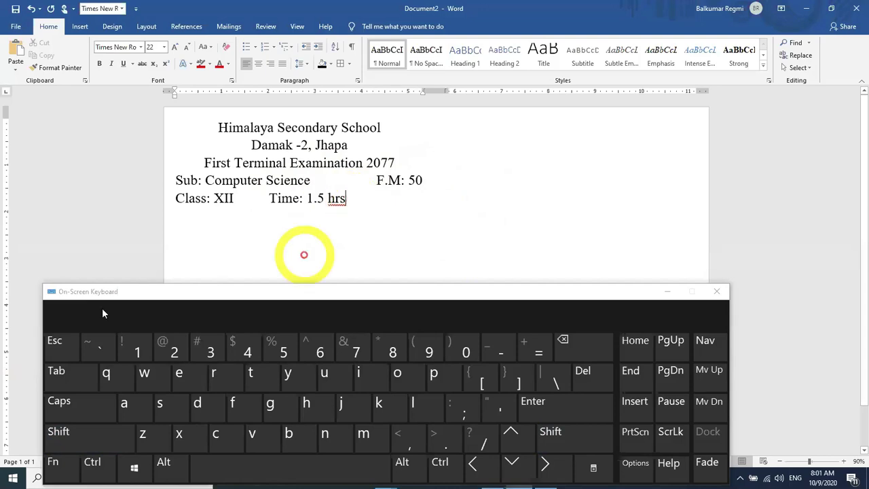
{"action": "left_click", "coordinate": [64, 381]}
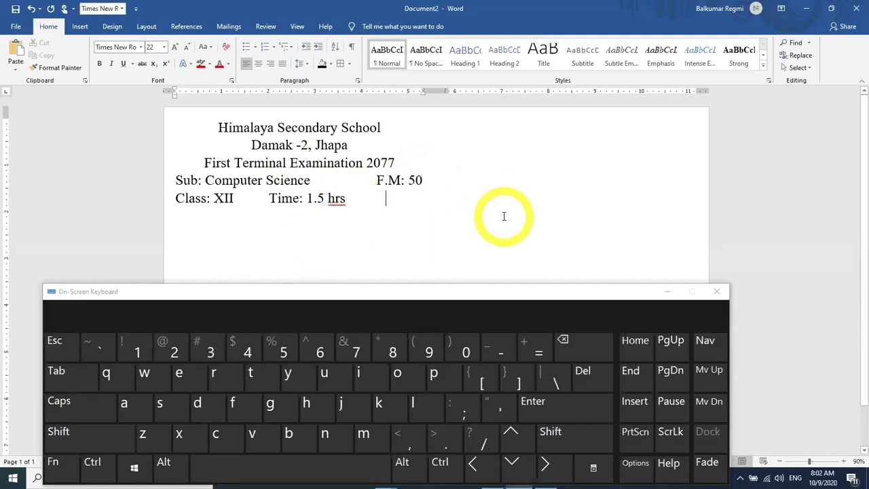
{"action": "type", "text": "P>M"}
{"action": "key", "text": "BackSpace"}
{"action": "key", "text": "BackSpace"}
{"action": "type", "text": ".M:"}
{"action": "key", "text": "Return"}
{"action": "type", "text": "20"}
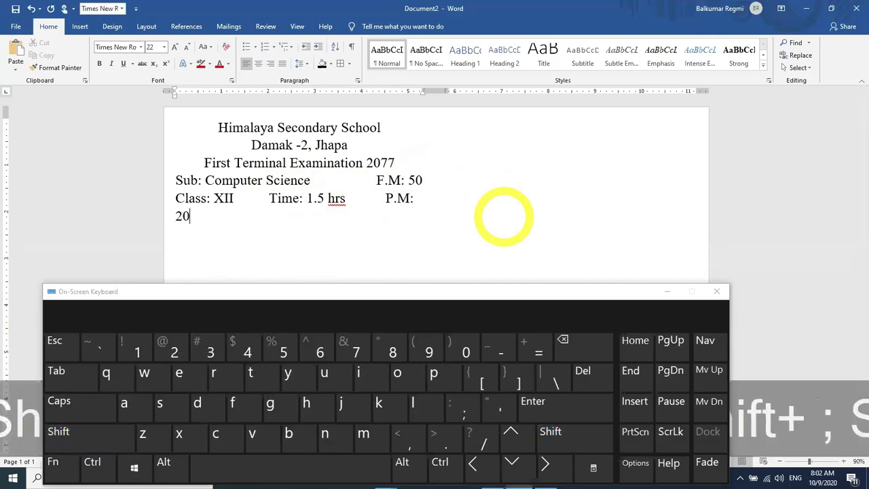
Adjust the spacing before "P.M: 20" so that it lines up directly under "F.M: 50".
{"action": "left_click", "coordinate": [386, 200]}
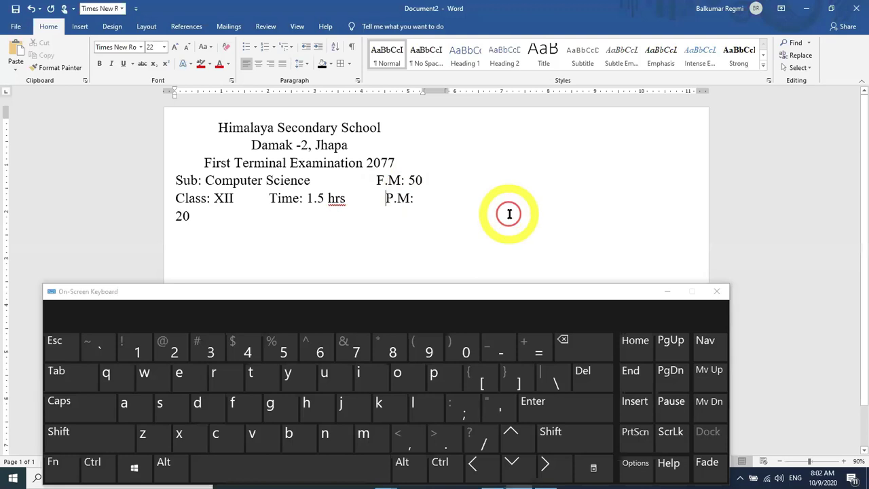
{"action": "left_click", "coordinate": [569, 345]}
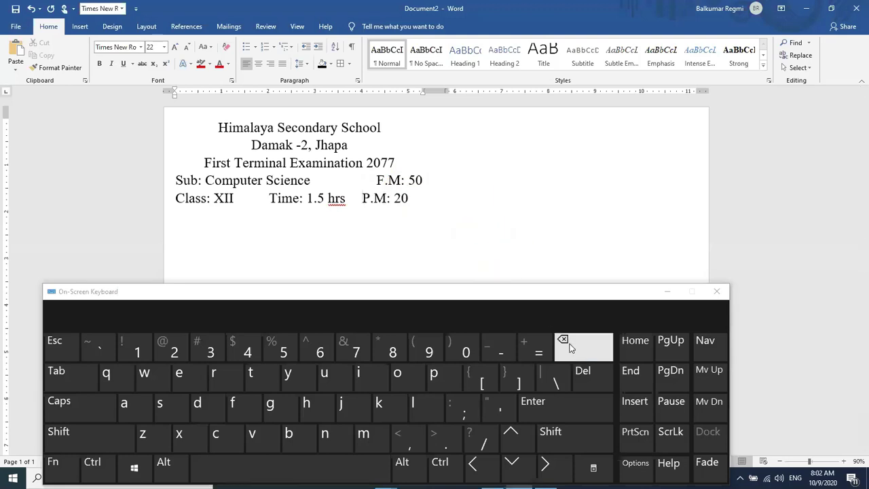
{"action": "left_click", "coordinate": [311, 472]}
{"action": "left_click", "coordinate": [310, 471]}
{"action": "left_click", "coordinate": [310, 472]}
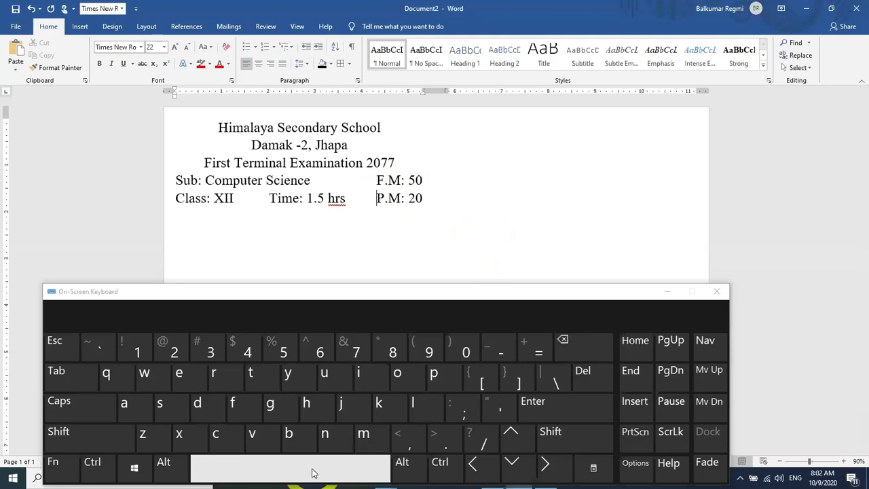
Add two new lines below the class line.
{"action": "left_click", "coordinate": [440, 197]}
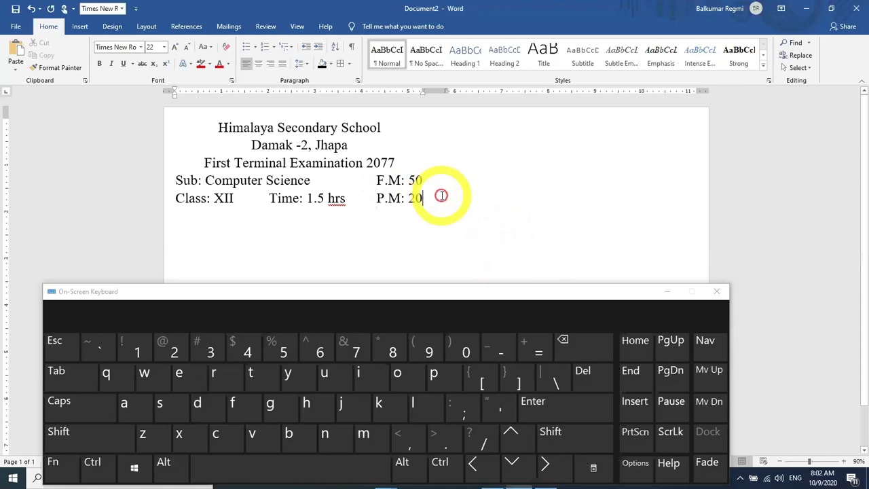
{"action": "left_click", "coordinate": [566, 407]}
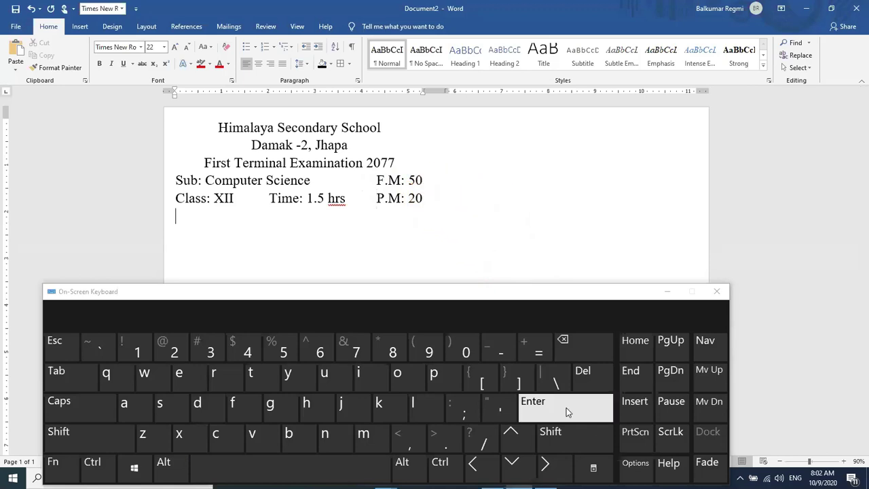
{"action": "left_click", "coordinate": [567, 407]}
Set the font of the "Himalaya Secondary School" heading to Algerian.
{"action": "left_click", "coordinate": [379, 127]}
{"action": "left_click_drag", "start_coordinate": [379, 127], "coordinate": [217, 127]}
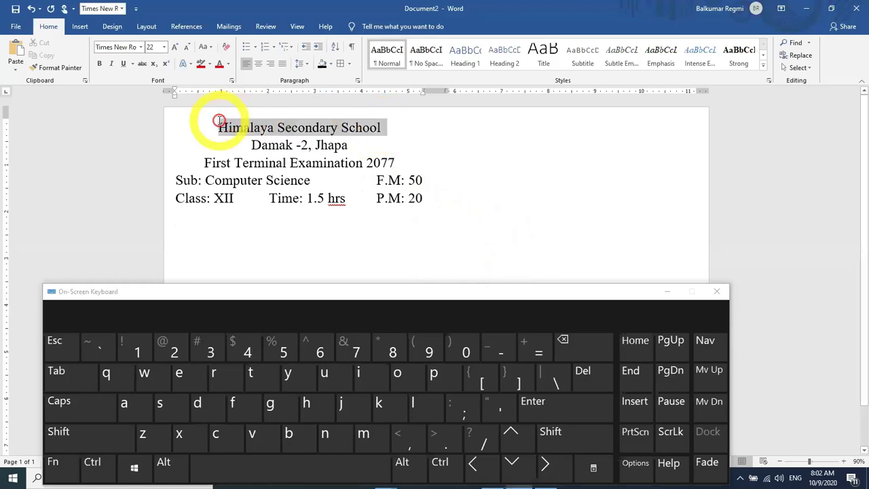
{"action": "left_click", "coordinate": [120, 48]}
{"action": "key", "text": "Return"}
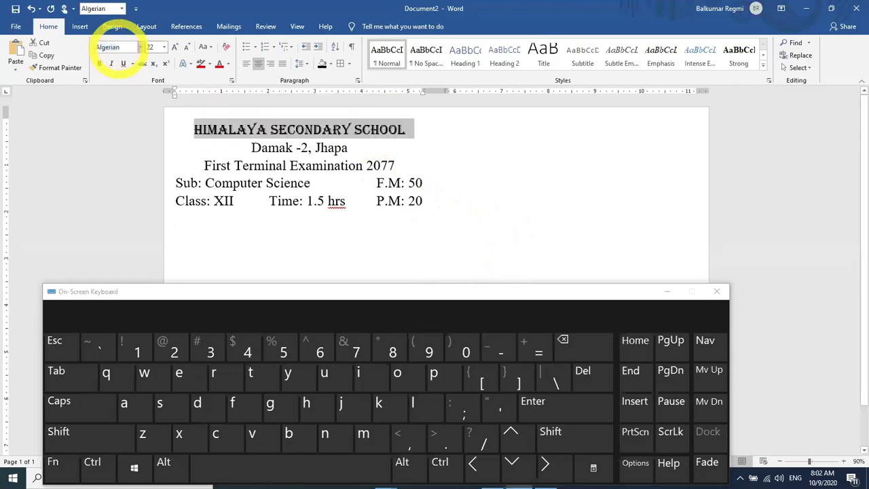
Set the font of the "Damak -2, Jhapa" line to Monotype Corsiva.
{"action": "left_click_drag", "start_coordinate": [354, 147], "coordinate": [248, 133]}
{"action": "left_click", "coordinate": [114, 48]}
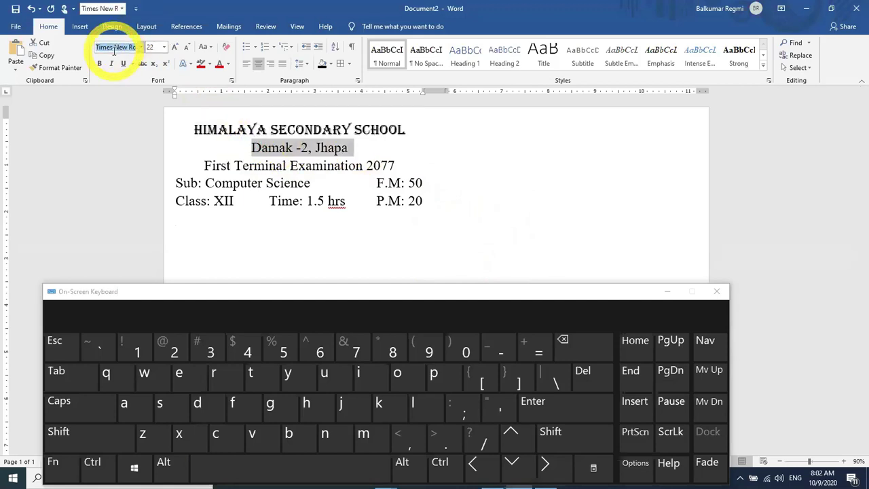
{"action": "type", "text": "Mo"}
{"action": "key", "text": "Return"}
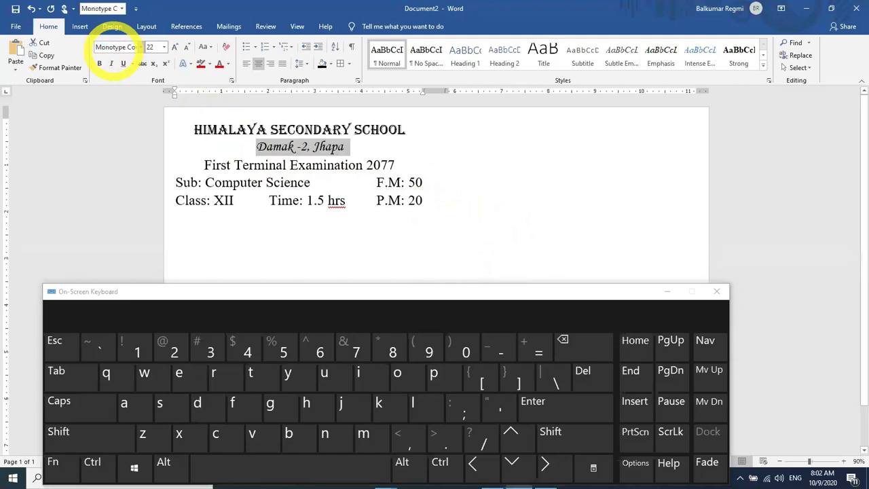
Format the "First Terminal Examination 2077" line with white text on a black highlight.
{"action": "left_click_drag", "start_coordinate": [397, 165], "coordinate": [220, 161]}
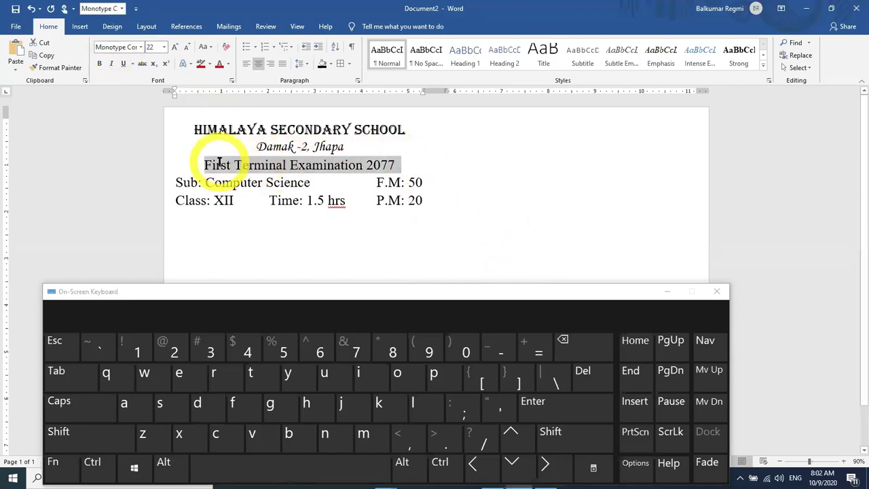
{"action": "left_click", "coordinate": [228, 65]}
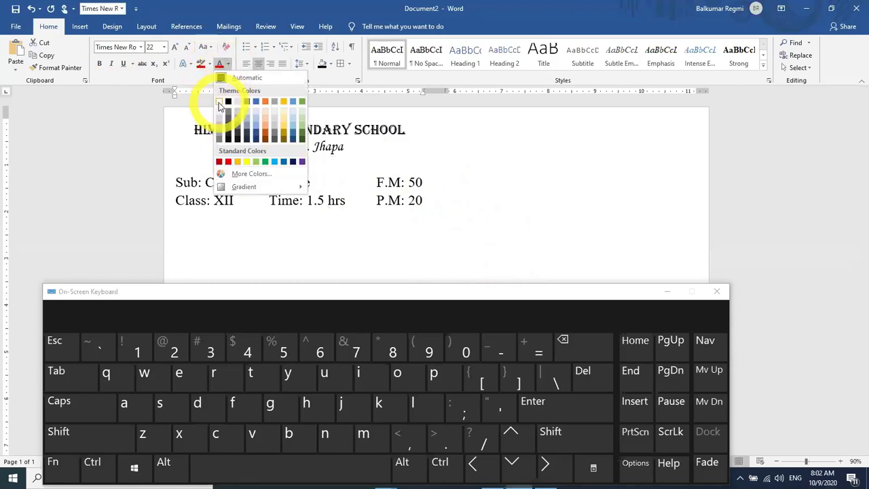
{"action": "left_click", "coordinate": [219, 102]}
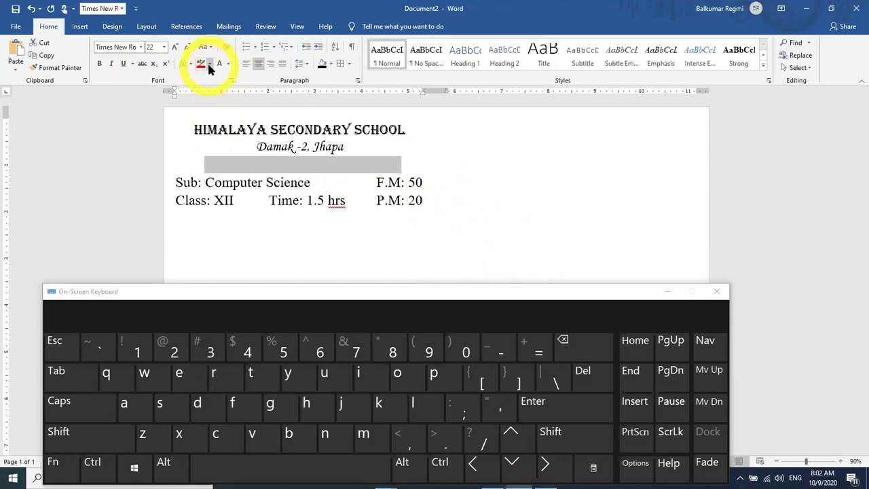
{"action": "left_click", "coordinate": [209, 68]}
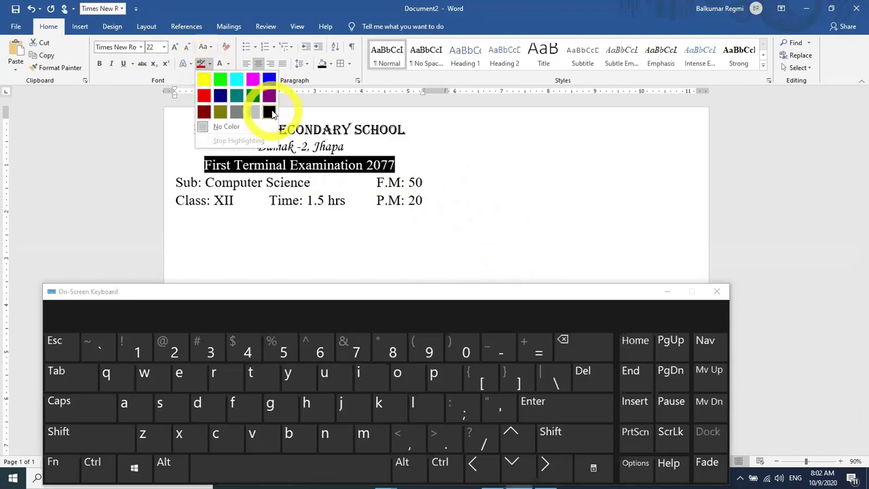
{"action": "left_click", "coordinate": [271, 107]}
{"action": "left_click", "coordinate": [246, 200]}
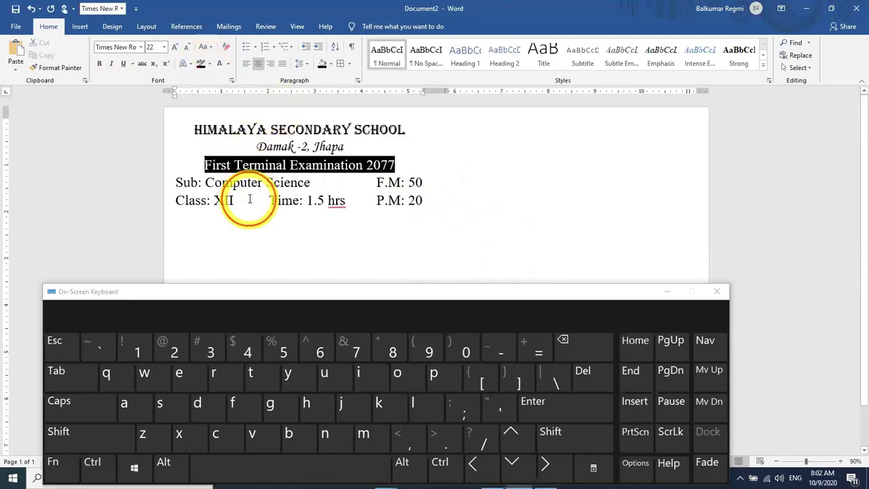
Set the font size of all five heading lines, from the school name to the class line, to 12.
{"action": "left_click", "coordinate": [423, 201]}
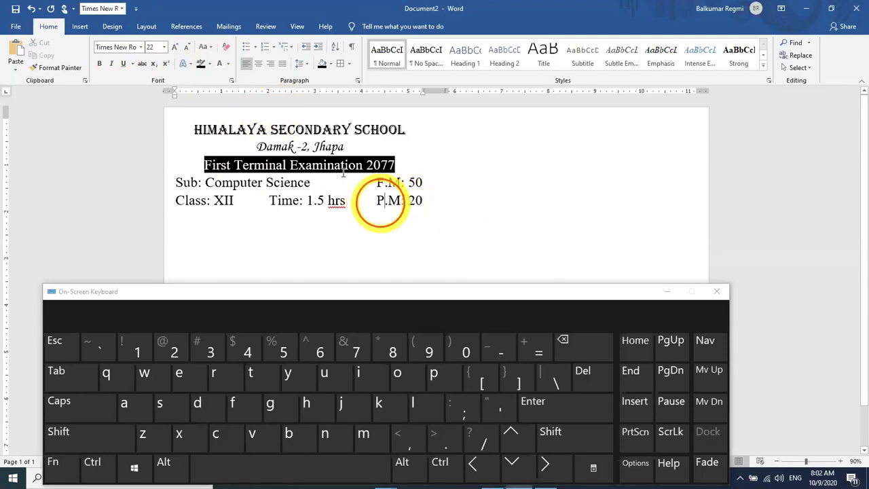
{"action": "left_click", "coordinate": [308, 131]}
{"action": "mouse_move", "coordinate": [420, 203]}
{"action": "left_mouse_down"}
{"action": "mouse_move", "coordinate": [310, 128]}
{"action": "mouse_move", "coordinate": [207, 131]}
{"action": "left_mouse_up"}
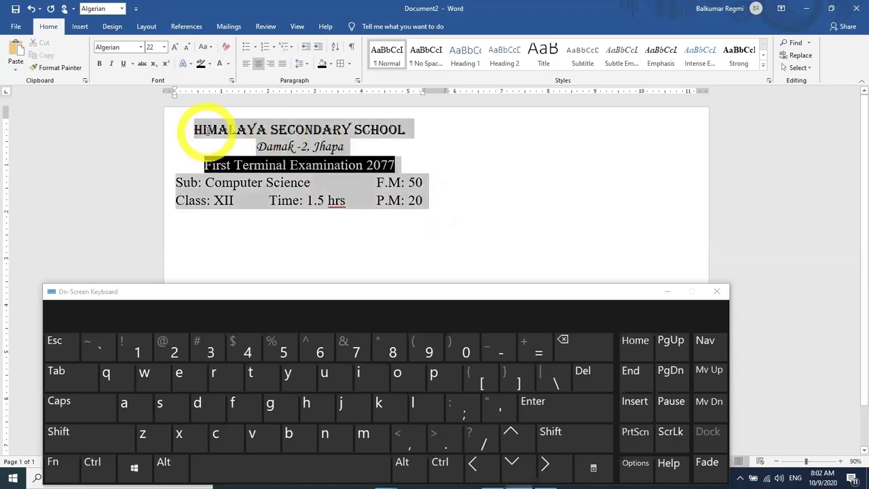
{"action": "left_click", "coordinate": [164, 47]}
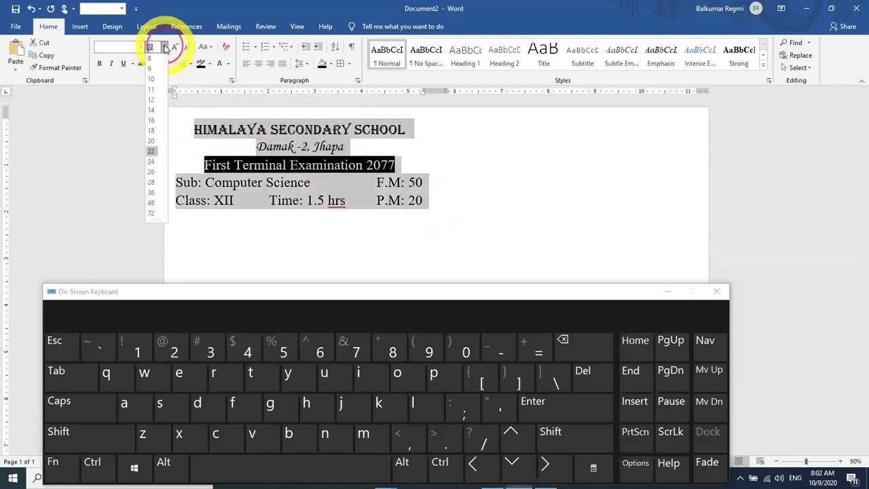
{"action": "left_click", "coordinate": [153, 101]}
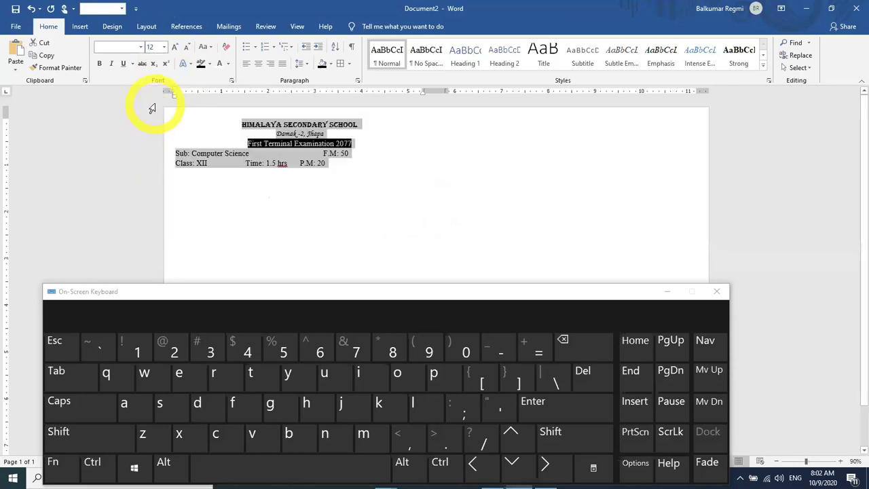
Insert tabs before "F.M: 50" on the subject line to move it to the column's right edge.
{"action": "left_click", "coordinate": [274, 156]}
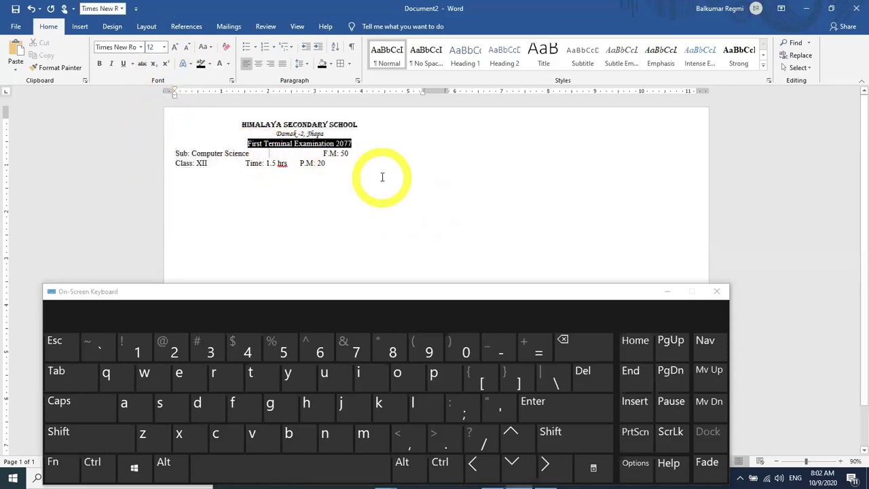
{"action": "left_click", "coordinate": [67, 377]}
{"action": "left_click", "coordinate": [67, 377]}
{"action": "left_click", "coordinate": [66, 377]}
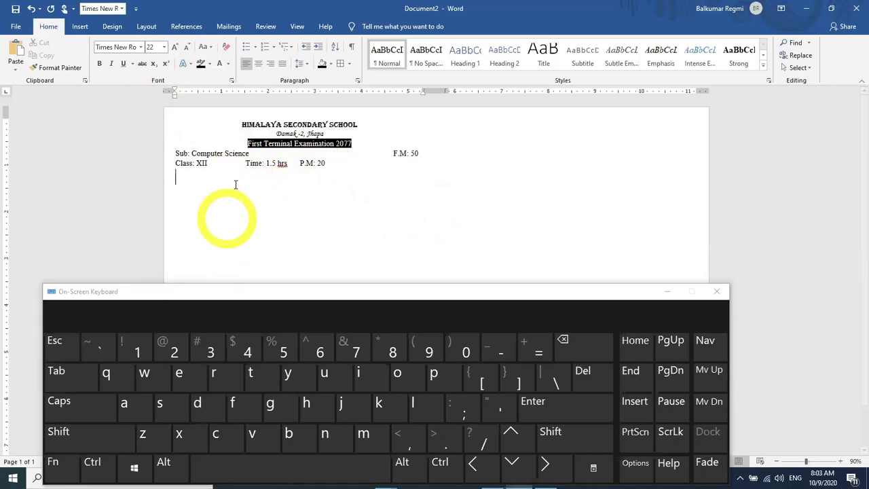
Space out "Time: 1.5 hrs" and "P.M: 20" on the class line so that "P.M: 20" lines up under "F.M: 50".
{"action": "left_click", "coordinate": [241, 163]}
{"action": "left_click", "coordinate": [76, 370]}
{"action": "left_click", "coordinate": [76, 369]}
{"action": "left_click", "coordinate": [345, 163]}
{"action": "left_click", "coordinate": [75, 371]}
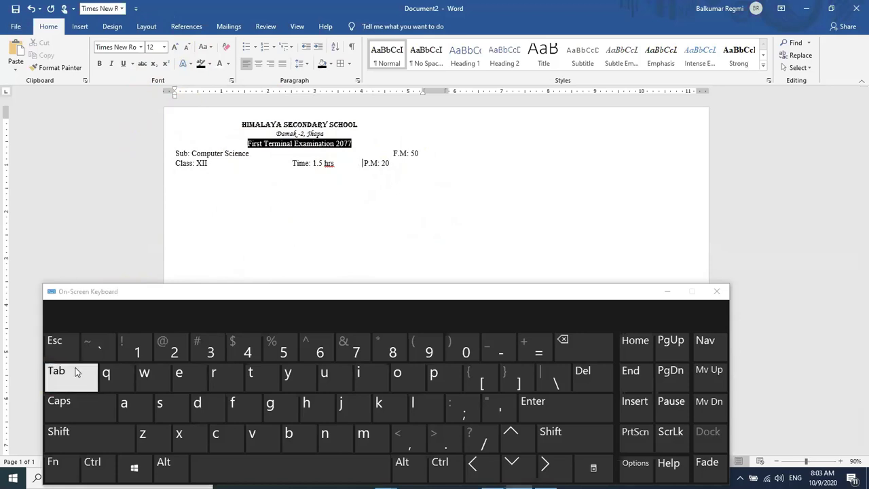
{"action": "left_click", "coordinate": [291, 469]}
{"action": "left_click", "coordinate": [290, 469]}
Leave blank lines below the class line and start a numbered list with "1.".
{"action": "left_click", "coordinate": [429, 163]}
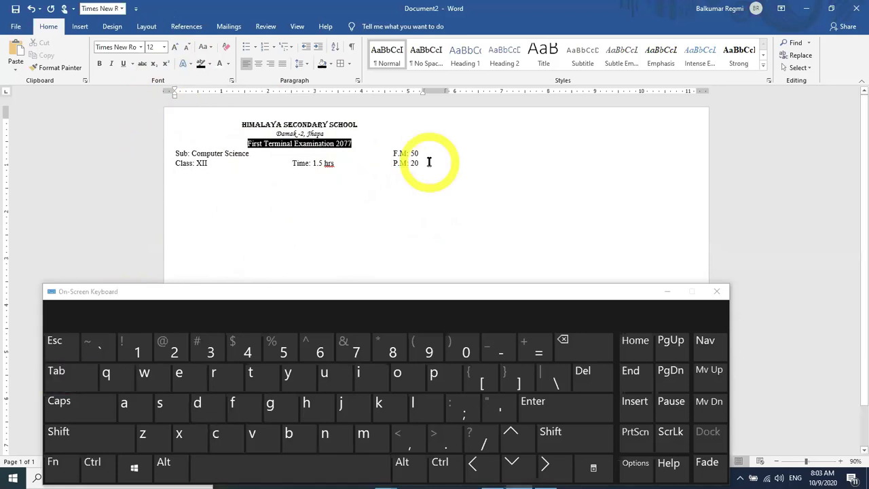
{"action": "left_click", "coordinate": [567, 408]}
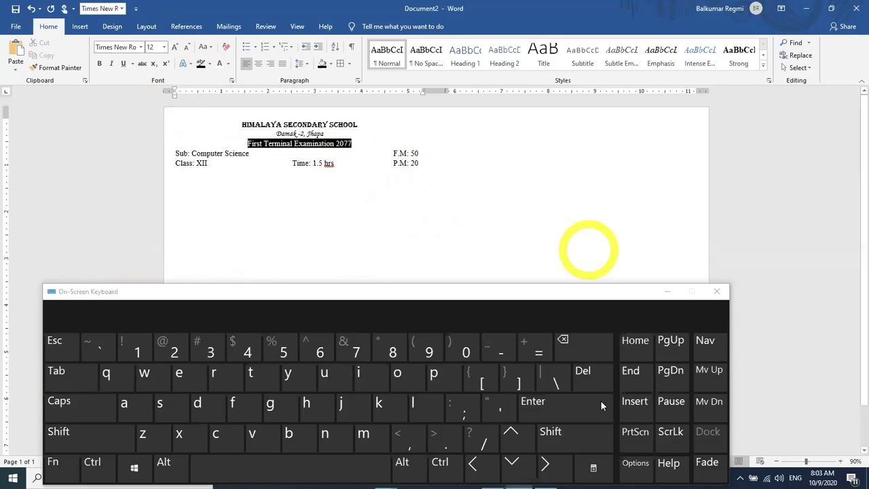
{"action": "left_click", "coordinate": [567, 407]}
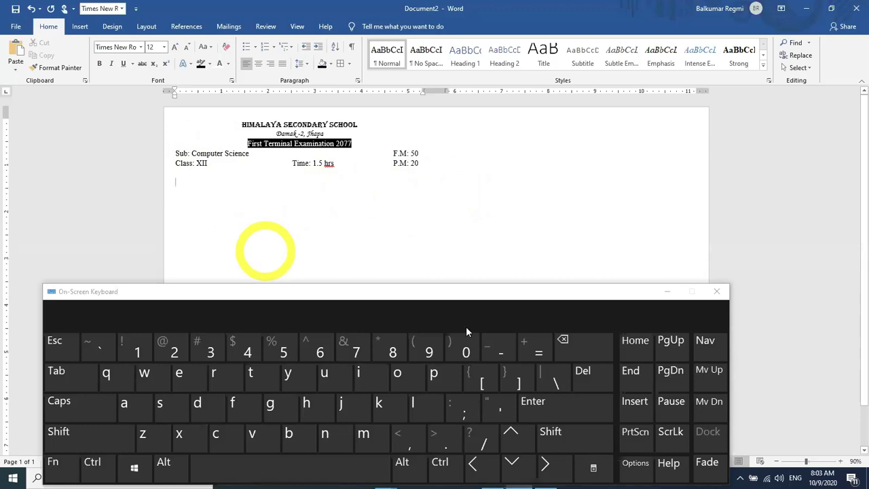
{"action": "left_click", "coordinate": [571, 405]}
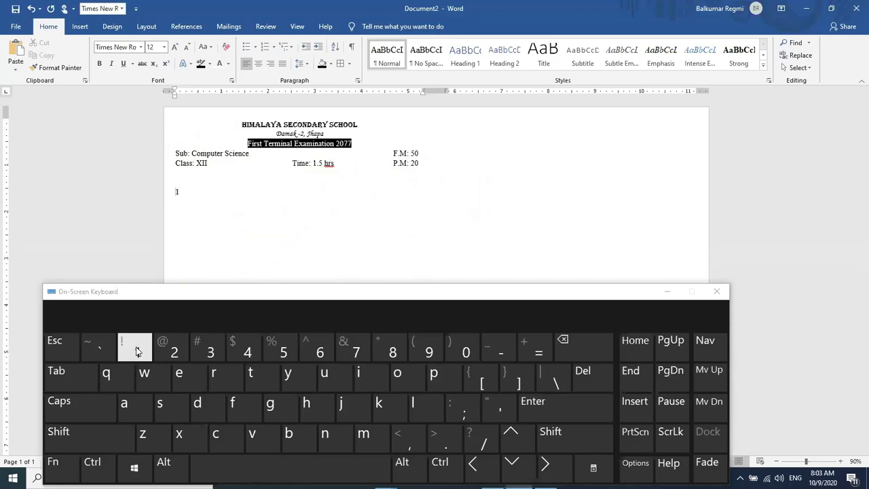
{"action": "type", "text": "1"}
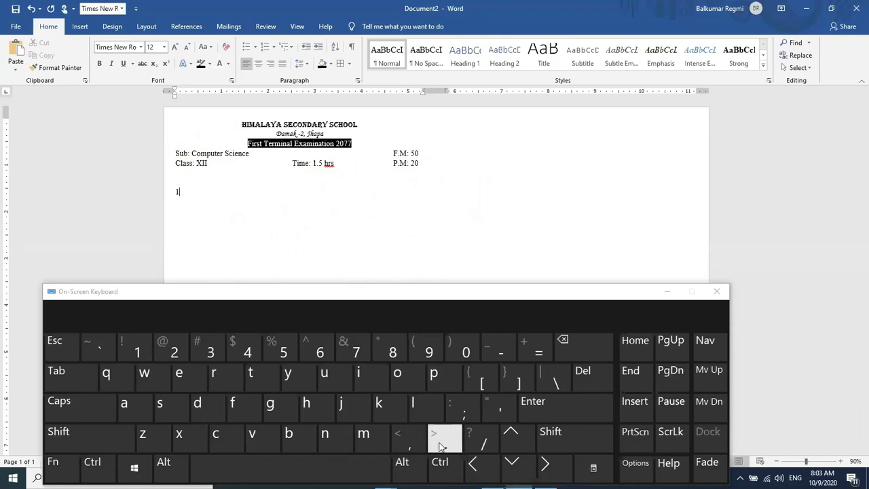
{"action": "type", "text": ". "}
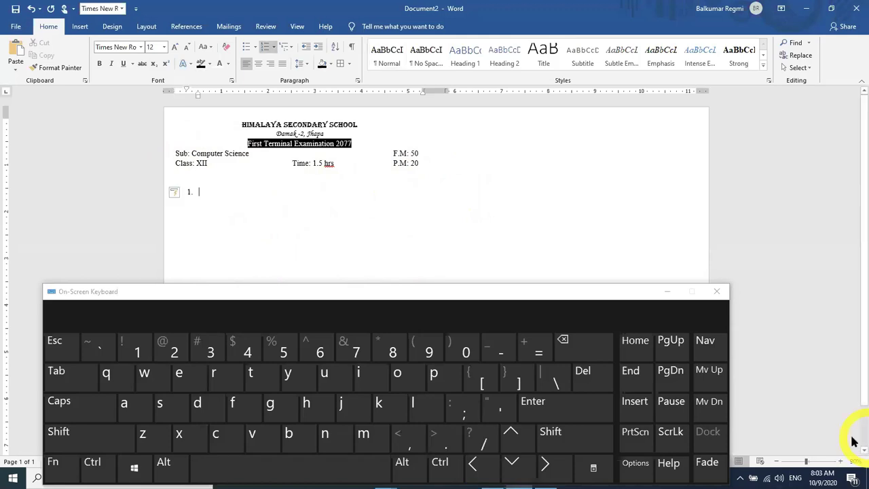
Enter "Answer the following questions: [4x2=8]" as the first numbered item.
{"action": "type", "text": "Answer the following questions: "}
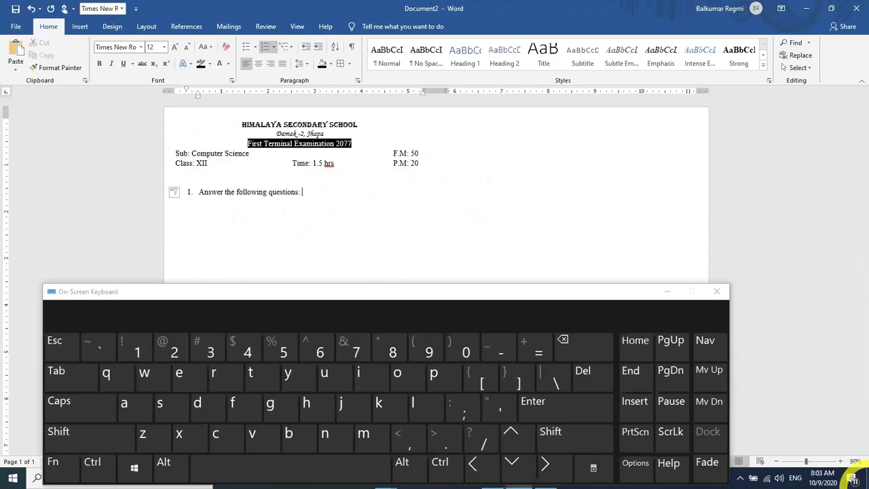
{"action": "type", "text": "["}
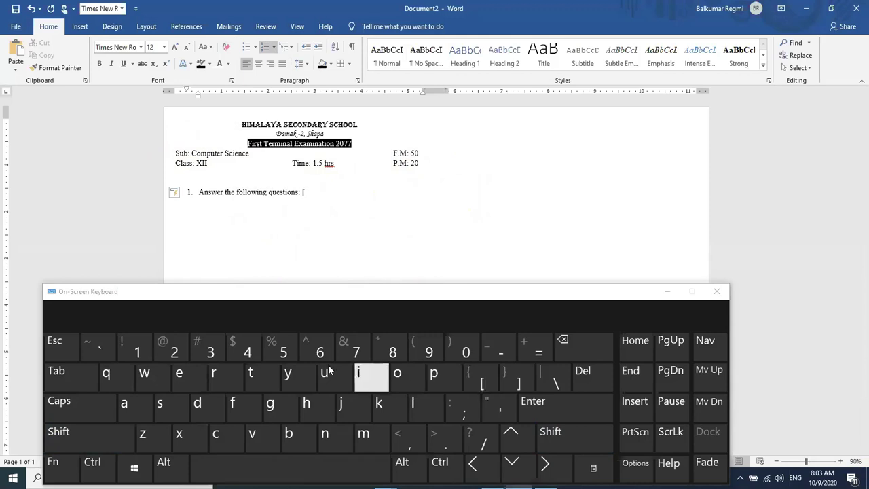
{"action": "type", "text": "4x"}
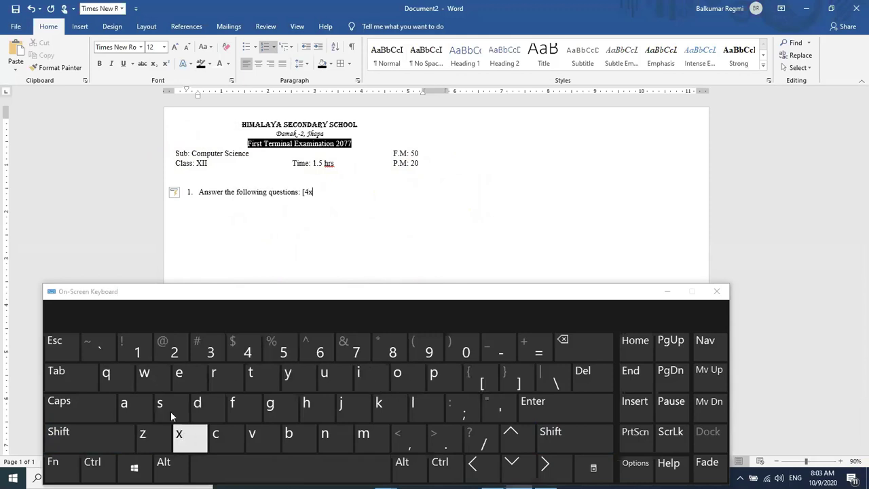
{"action": "type", "text": "2="}
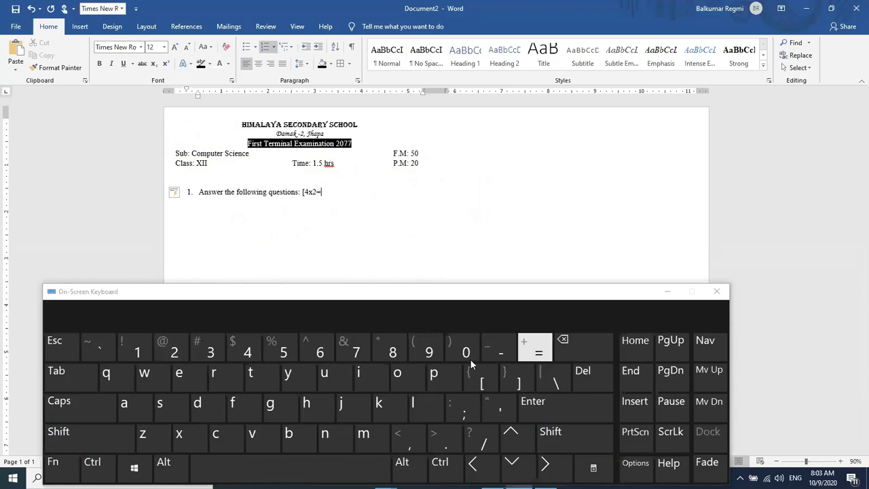
{"action": "type", "text": "8]"}
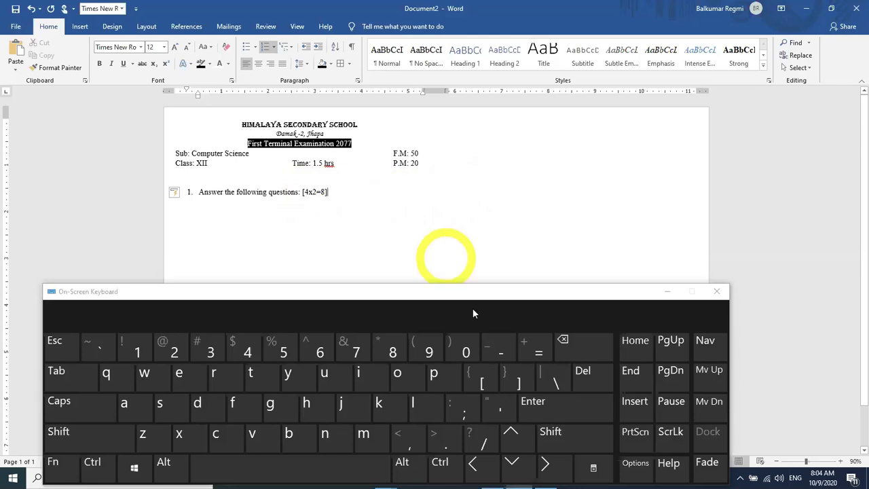
Add a second-level item "a." below question 1 and reduce its indents so the letter aligns under "Answer".
{"action": "left_click", "coordinate": [582, 411]}
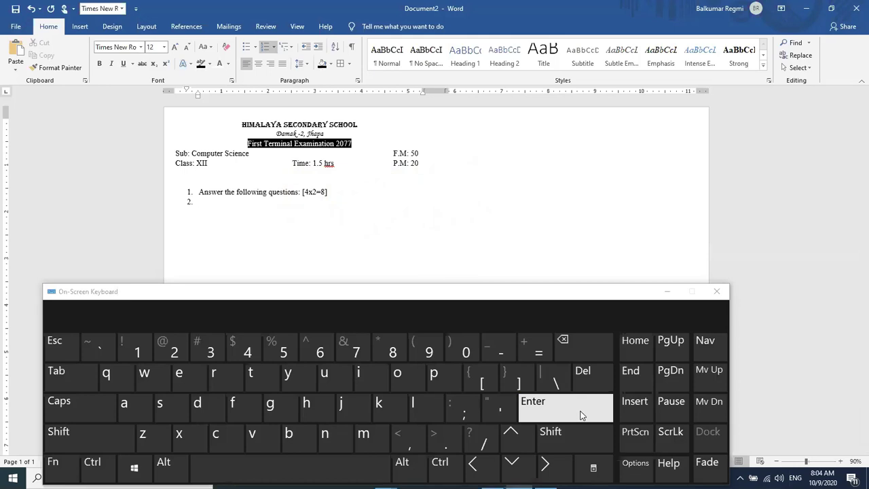
{"action": "left_click", "coordinate": [62, 388]}
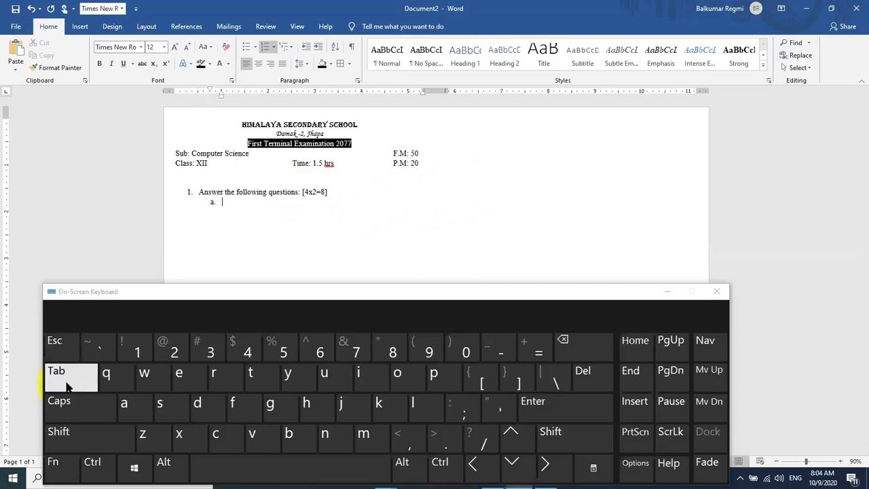
{"action": "left_click", "coordinate": [206, 102]}
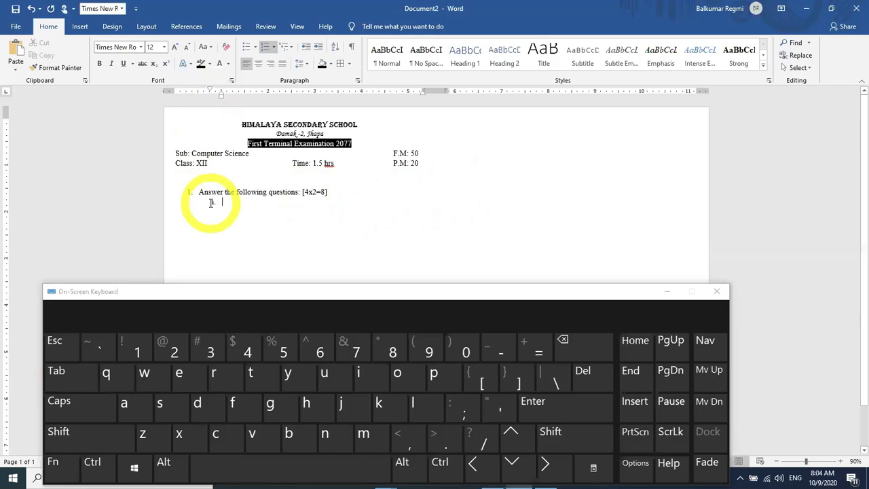
{"action": "mouse_move", "coordinate": [210, 93]}
{"action": "left_mouse_down"}
{"action": "mouse_move", "coordinate": [196, 100]}
{"action": "mouse_move", "coordinate": [220, 94]}
{"action": "mouse_move", "coordinate": [208, 102]}
{"action": "left_mouse_up"}
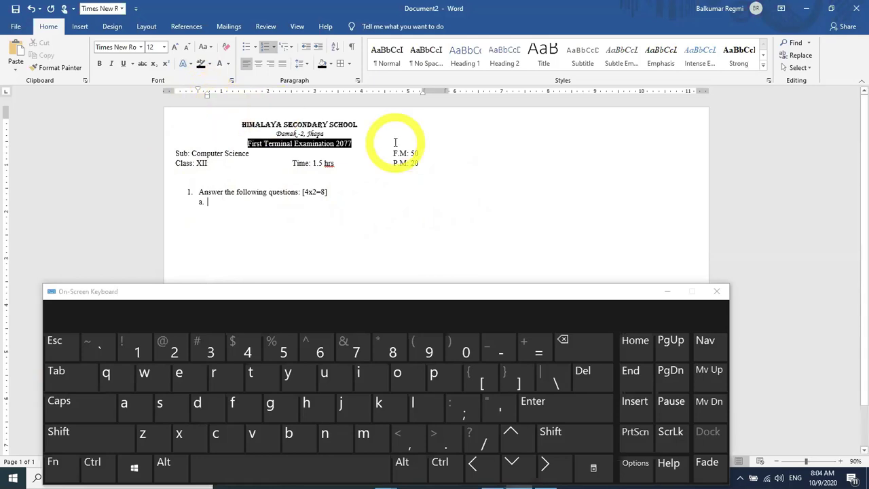
Fill lettered items a to c with "First question", "Second questions" and "Third question".
{"action": "type", "text": "First question"}
{"action": "key", "text": "BackSpace"}
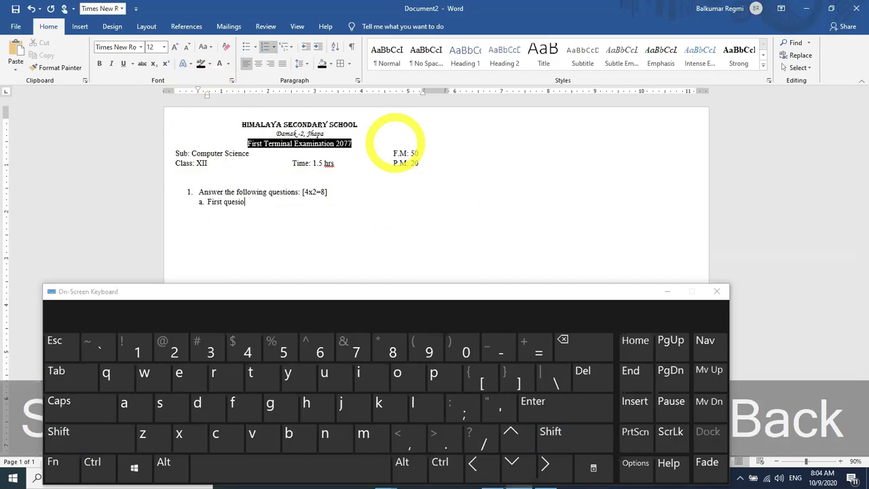
{"action": "type", "text": "n"}
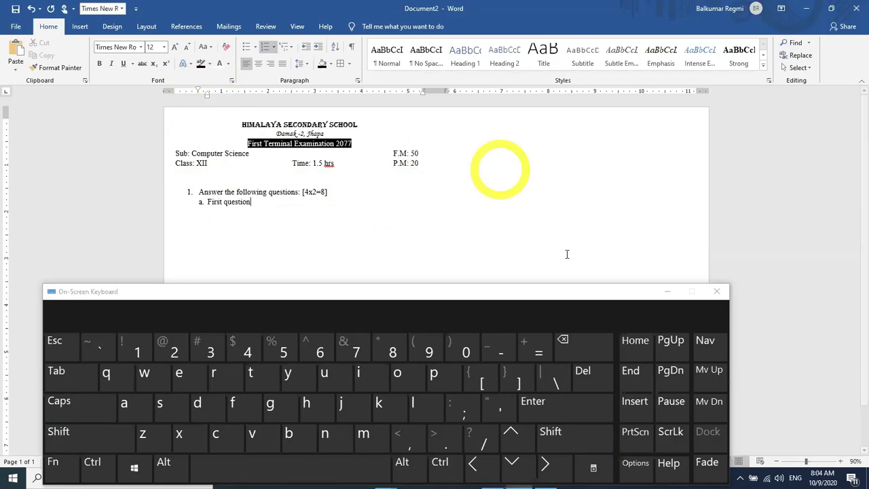
{"action": "left_click", "coordinate": [567, 410]}
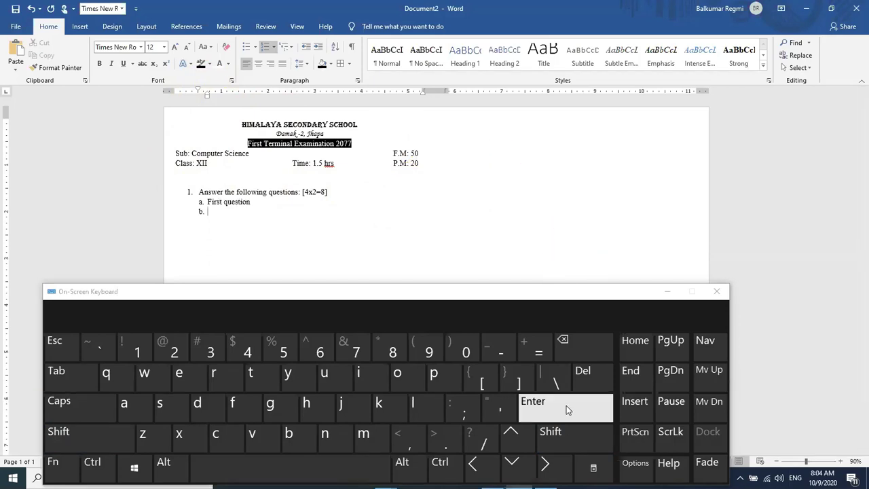
{"action": "type", "text": "Second questions"}
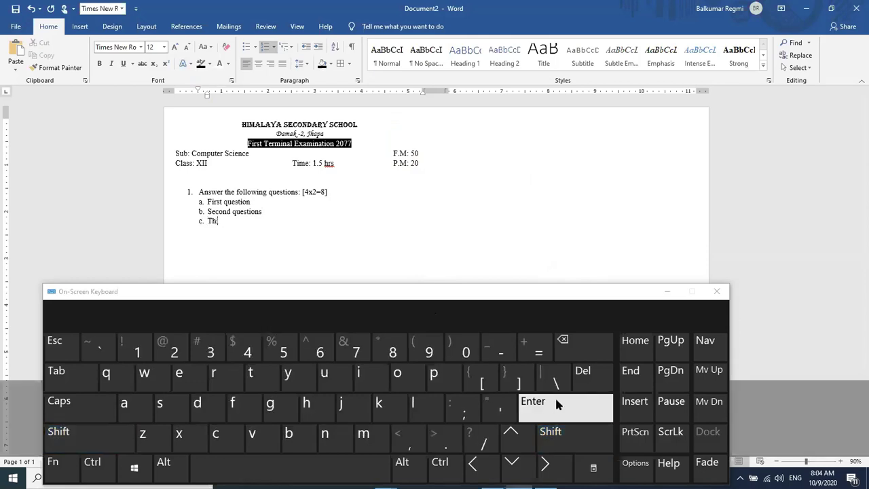
{"action": "type", "text": "tion"}
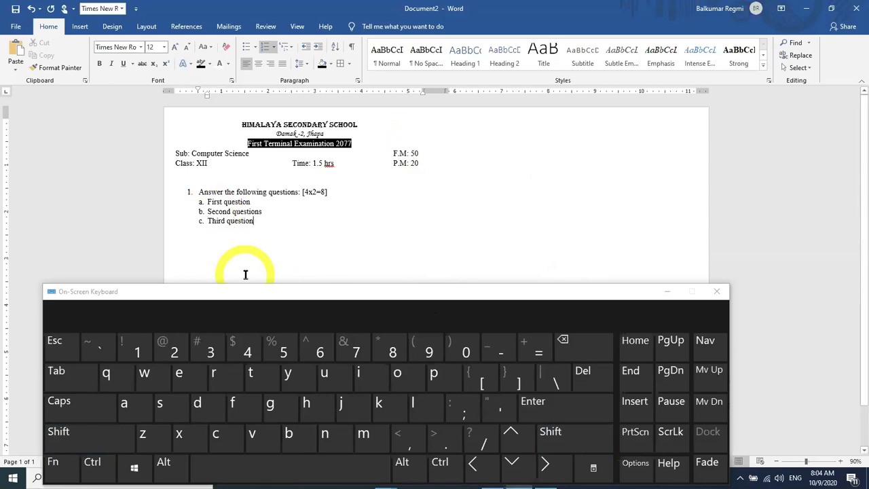
Add a third-level item "i." under "Third question", reduce its indent, and enter "first option".
{"action": "left_click", "coordinate": [560, 416]}
{"action": "left_click", "coordinate": [211, 233]}
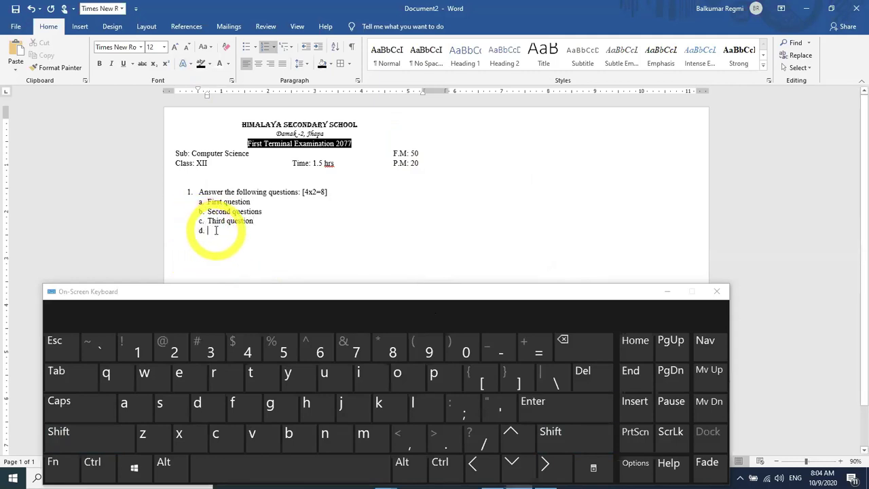
{"action": "left_click", "coordinate": [71, 373]}
{"action": "mouse_move", "coordinate": [239, 91]}
{"action": "left_mouse_down"}
{"action": "mouse_move", "coordinate": [207, 91]}
{"action": "mouse_move", "coordinate": [243, 100]}
{"action": "mouse_move", "coordinate": [217, 107]}
{"action": "mouse_move", "coordinate": [212, 99]}
{"action": "left_mouse_up"}
{"action": "left_click", "coordinate": [242, 125]}
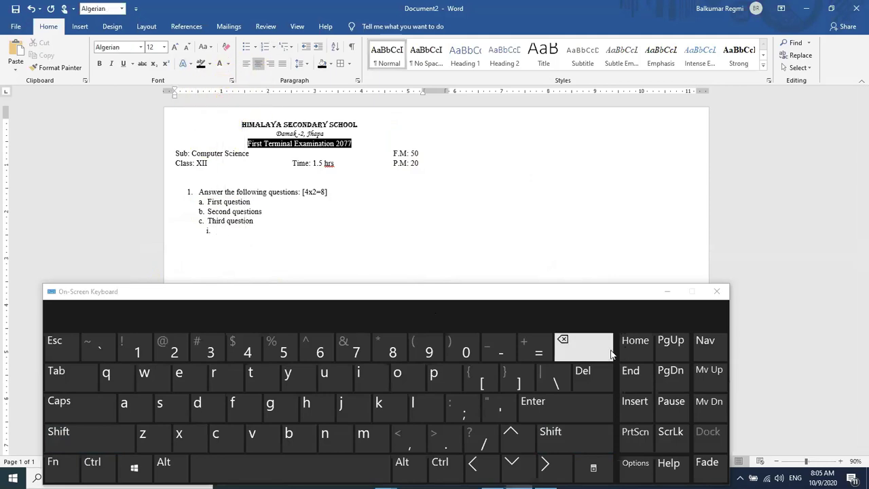
{"action": "left_click", "coordinate": [219, 230]}
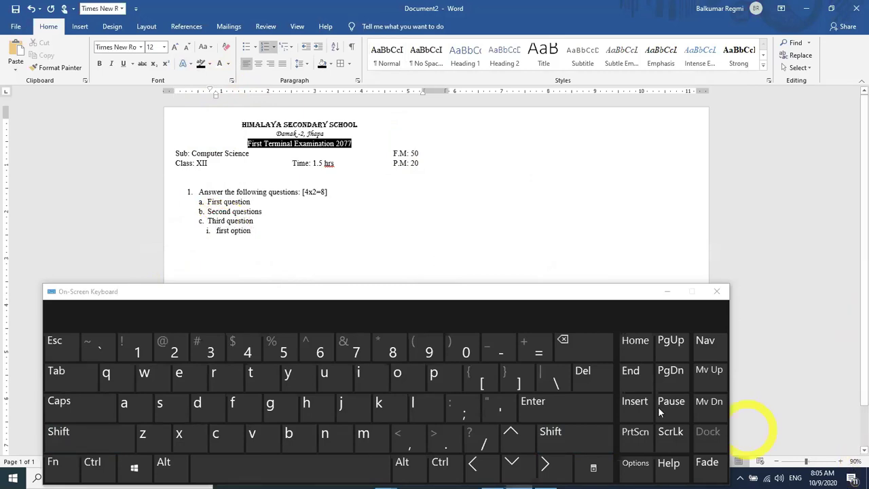
Add "Second option" as item ii. below "first option".
{"action": "left_click", "coordinate": [591, 419]}
{"action": "type", "text": "Seco"}
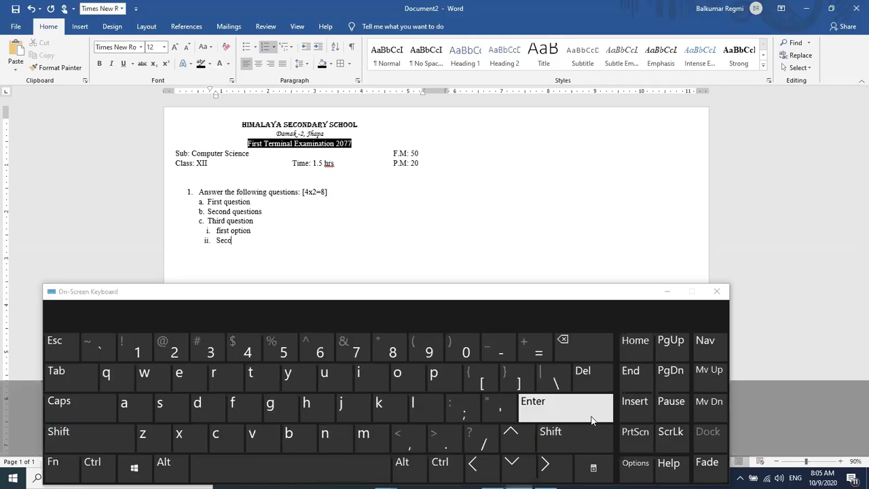
{"action": "type", "text": "nd option"}
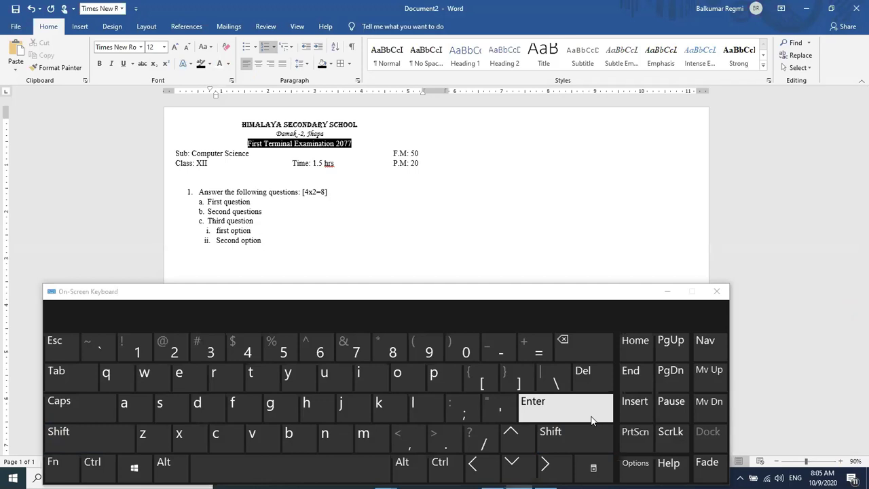
Add "iii. Third option" on the same line as "first option", separated from it by a tab.
{"action": "left_click", "coordinate": [242, 221]}
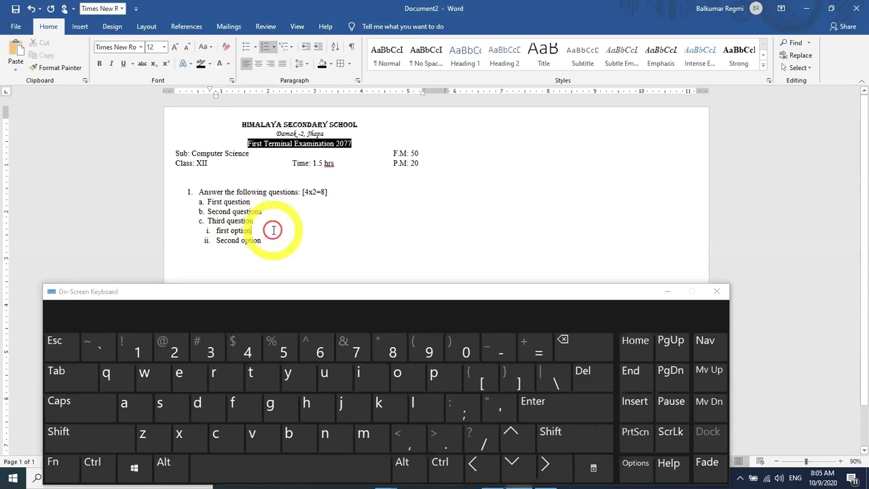
{"action": "left_click", "coordinate": [58, 375]}
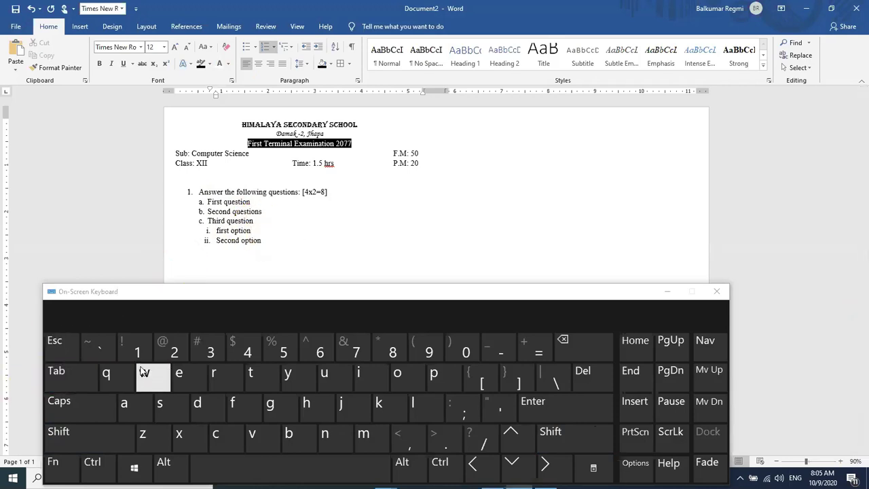
{"action": "left_click", "coordinate": [362, 377]}
{"action": "left_click", "coordinate": [362, 376]}
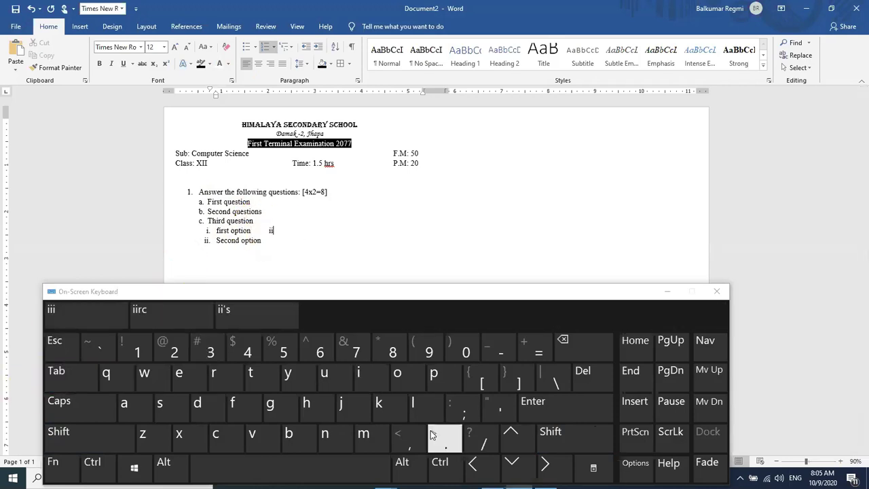
{"action": "left_click", "coordinate": [438, 438]}
{"action": "left_click", "coordinate": [267, 469]}
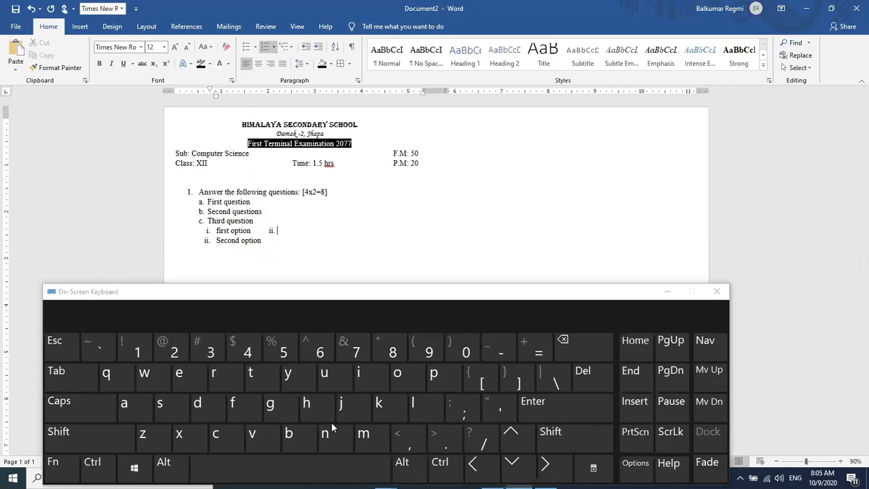
{"action": "left_click", "coordinate": [592, 359]}
{"action": "left_click", "coordinate": [359, 370]}
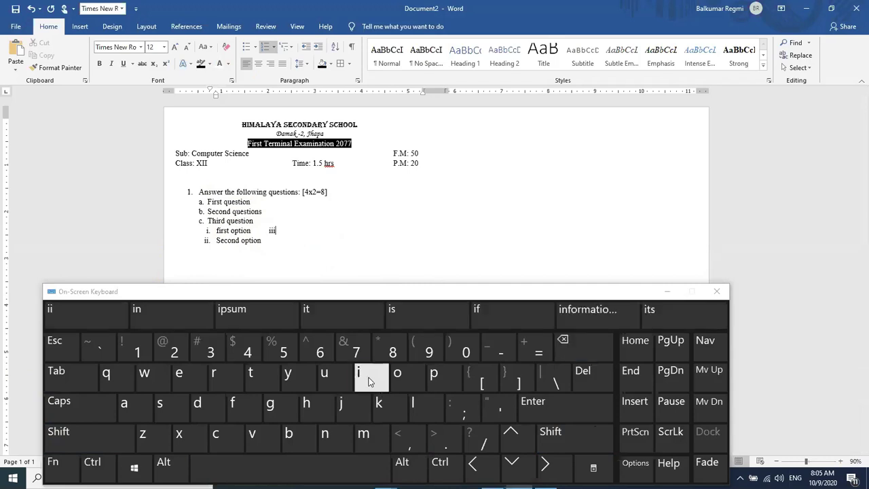
{"action": "left_click", "coordinate": [443, 436]}
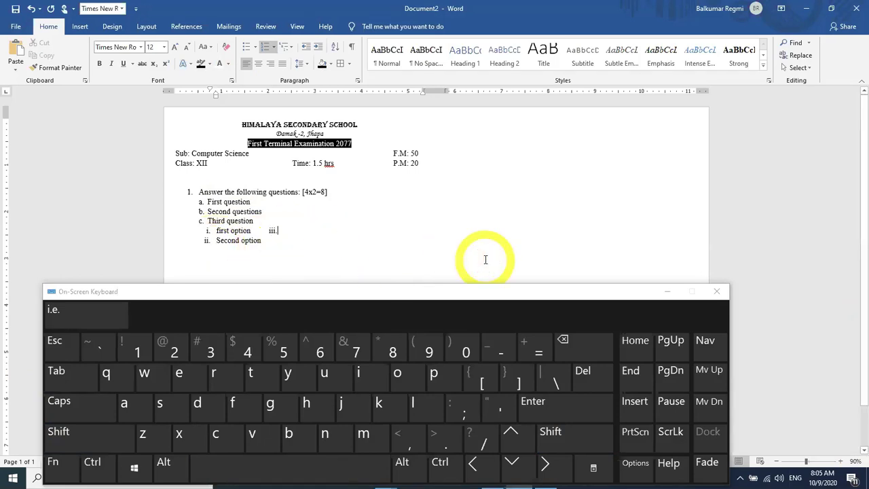
{"action": "type", "text": "d op"}
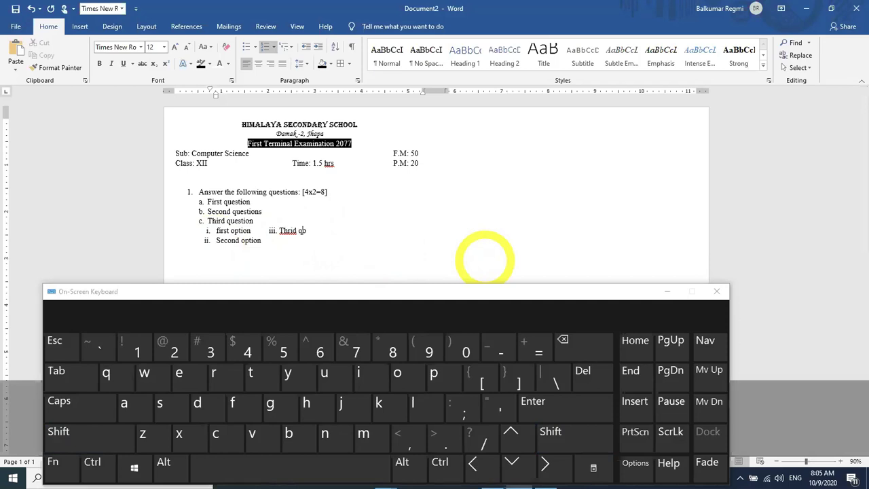
{"action": "type", "text": "hird option"}
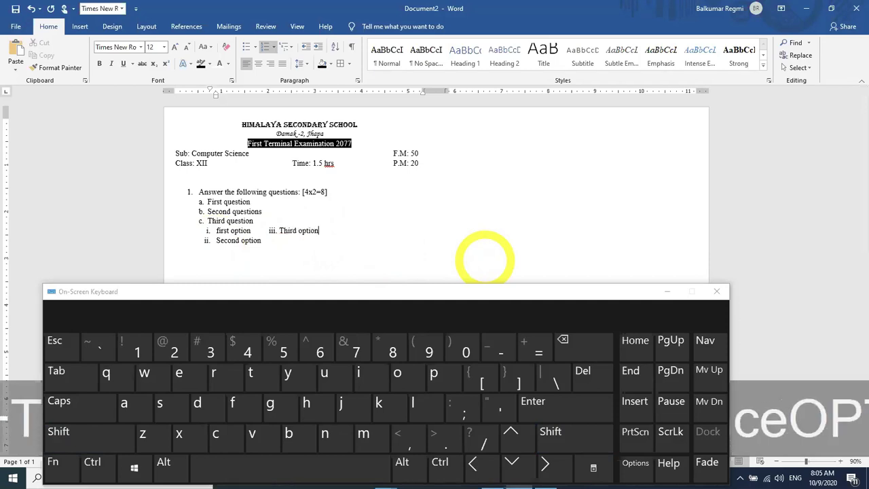
Add "iv. fourth option" on the same line as "Second option", separated from it by a tab.
{"action": "left_click", "coordinate": [262, 240]}
{"action": "left_click", "coordinate": [67, 375]}
{"action": "left_click", "coordinate": [367, 387]}
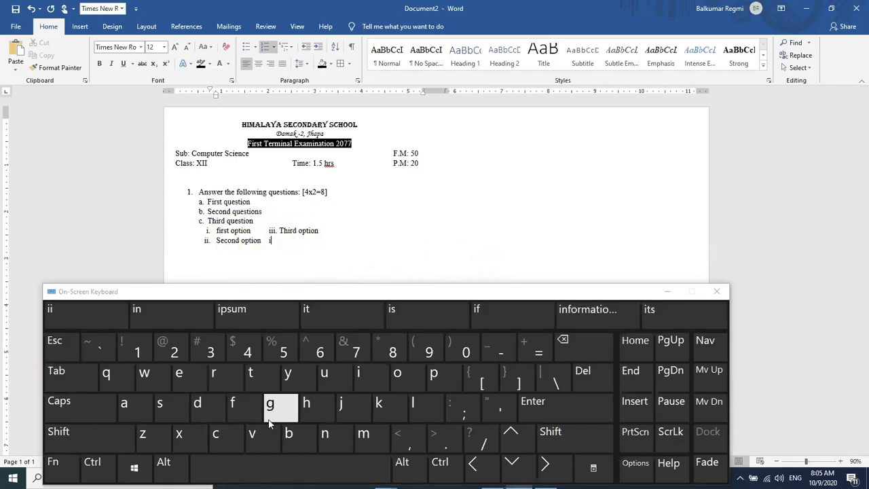
{"action": "left_click", "coordinate": [252, 437]}
{"action": "left_click", "coordinate": [440, 441]}
{"action": "left_click", "coordinate": [630, 371]}
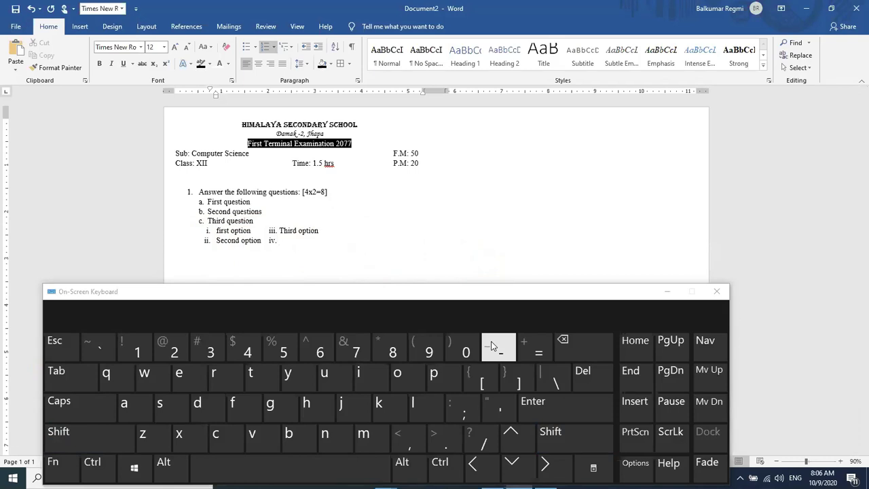
{"action": "type", "text": "fourth option"}
Start lettered item d. below the options and reduce its indents to bring it roughly in line with items a to c.
{"action": "left_click", "coordinate": [206, 229]}
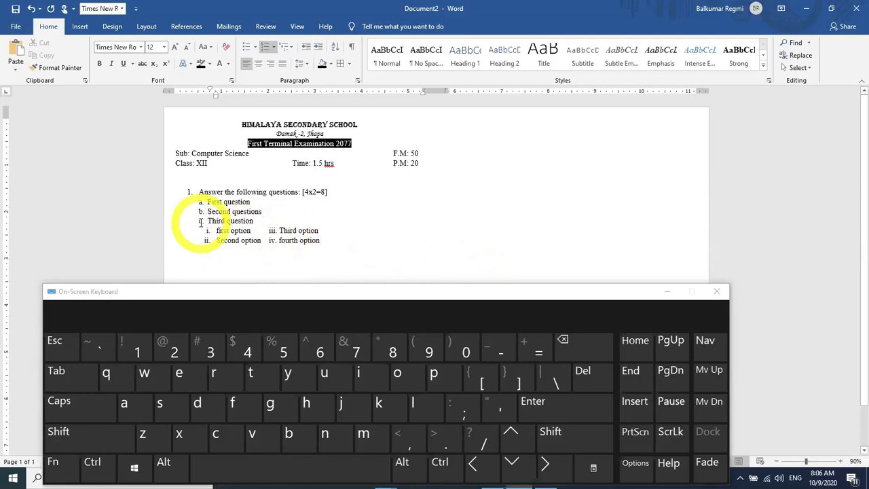
{"action": "left_click", "coordinate": [547, 406]}
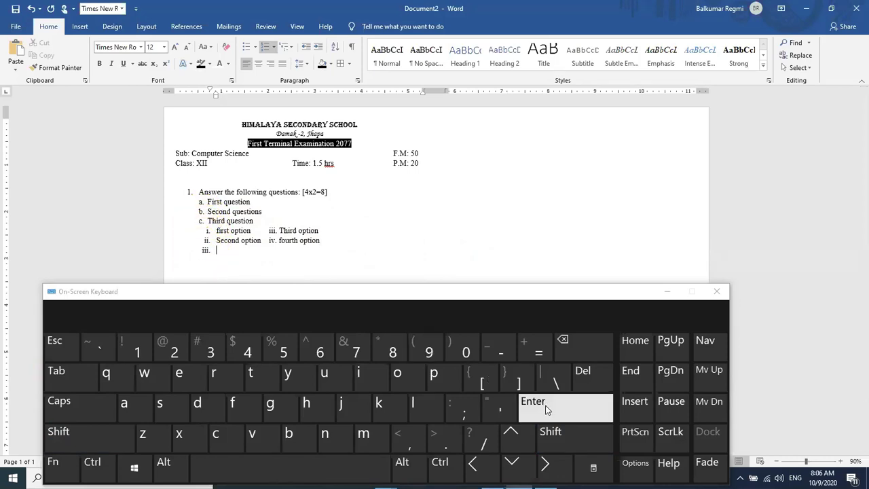
{"action": "left_click", "coordinate": [548, 410]}
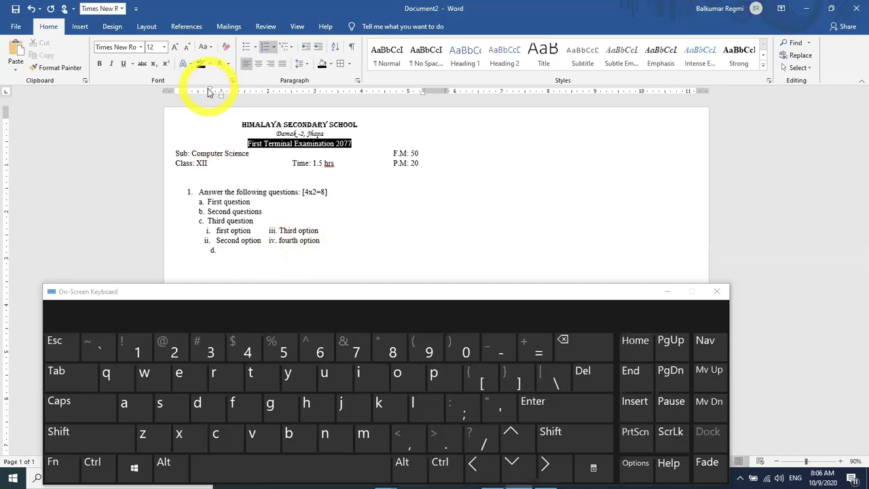
{"action": "mouse_move", "coordinate": [210, 91]}
{"action": "left_mouse_down"}
{"action": "mouse_move", "coordinate": [198, 96]}
{"action": "mouse_move", "coordinate": [209, 105]}
{"action": "mouse_move", "coordinate": [203, 97]}
{"action": "mouse_move", "coordinate": [220, 97]}
{"action": "mouse_move", "coordinate": [208, 101]}
{"action": "left_mouse_up"}
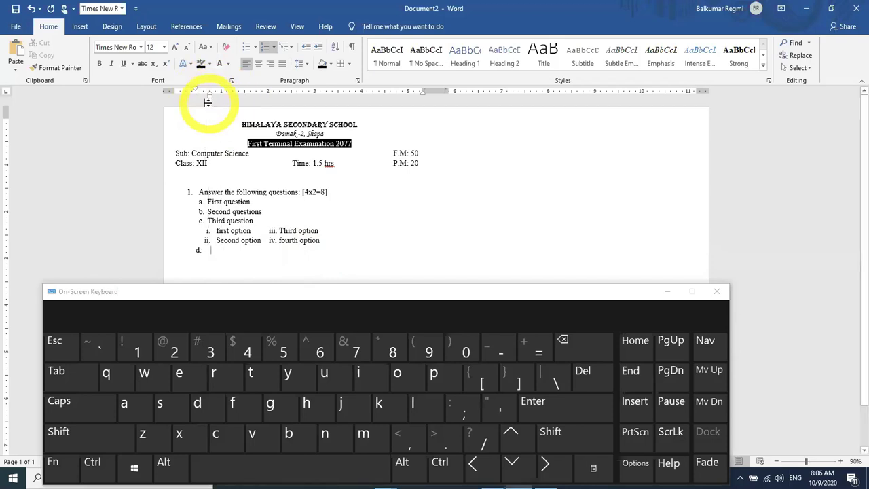
Enter "Fourth question" as the text of item d., correcting typing mistakes.
{"action": "type", "text": "Fourt"}
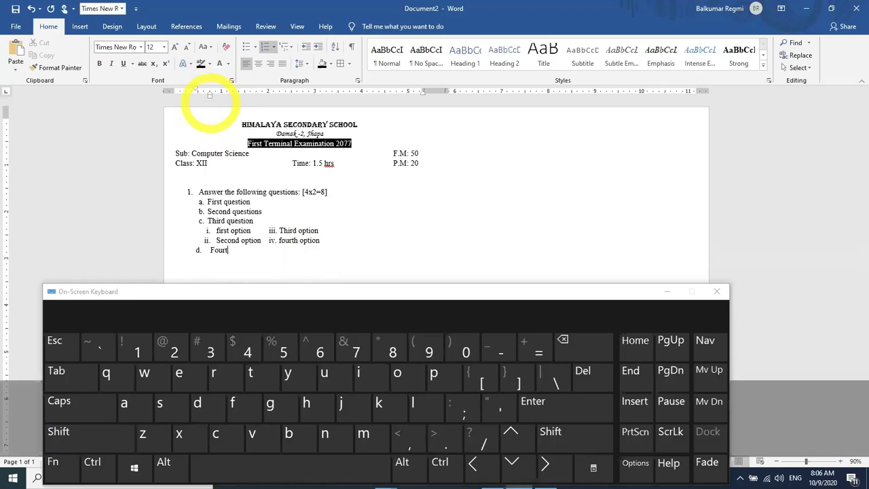
{"action": "type", "text": "h question"}
{"action": "key", "text": "BackSpace"}
{"action": "key", "text": "BackSpace"}
{"action": "key", "text": "BackSpace"}
{"action": "key", "text": "BackSpace"}
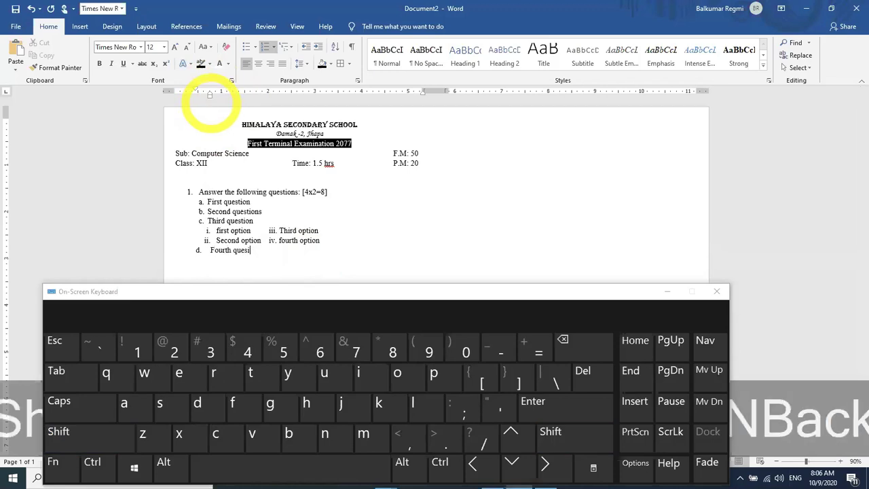
Complete sub-item d as "Fourth question" and end the sub-list to begin main item 2.
{"action": "type", "text": "tion"}
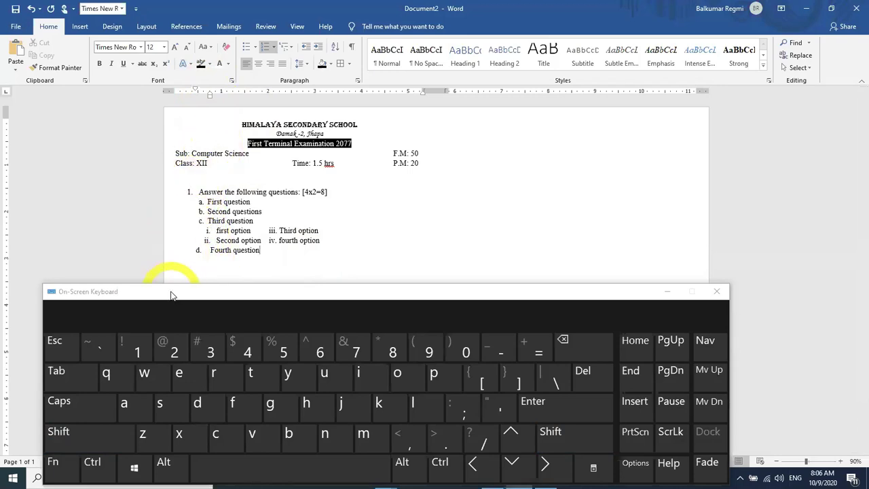
{"action": "left_click", "coordinate": [554, 412]}
{"action": "left_click", "coordinate": [574, 419]}
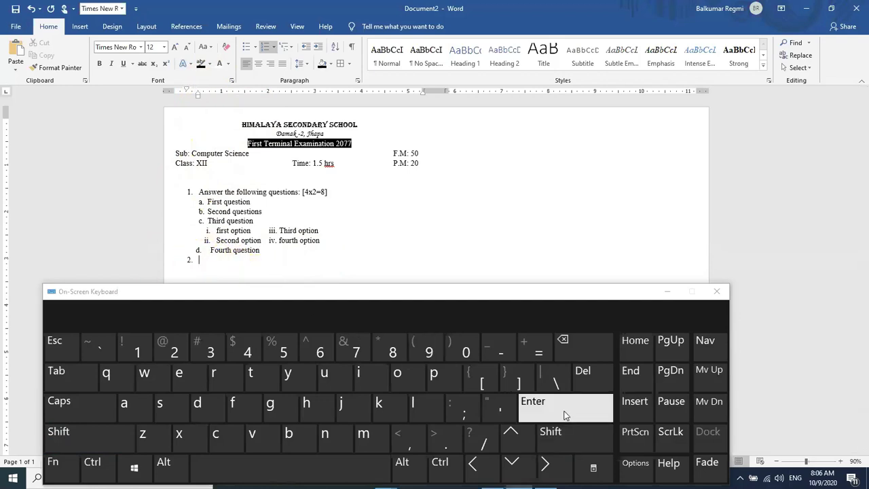
Enter "Fill in the blanks: [4x0.5=2]" as the text of main item 2.
{"action": "type", "text": "Fil"}
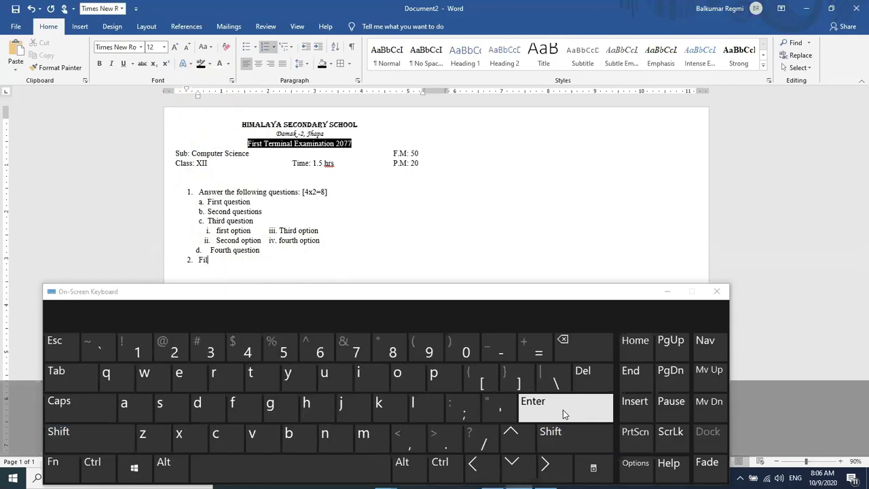
{"action": "type", "text": "l in the"}
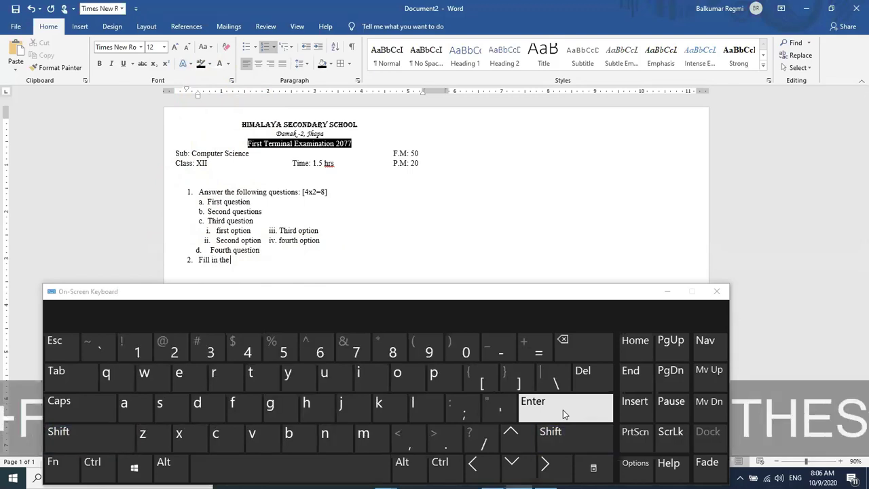
{"action": "type", "text": " blanks:"}
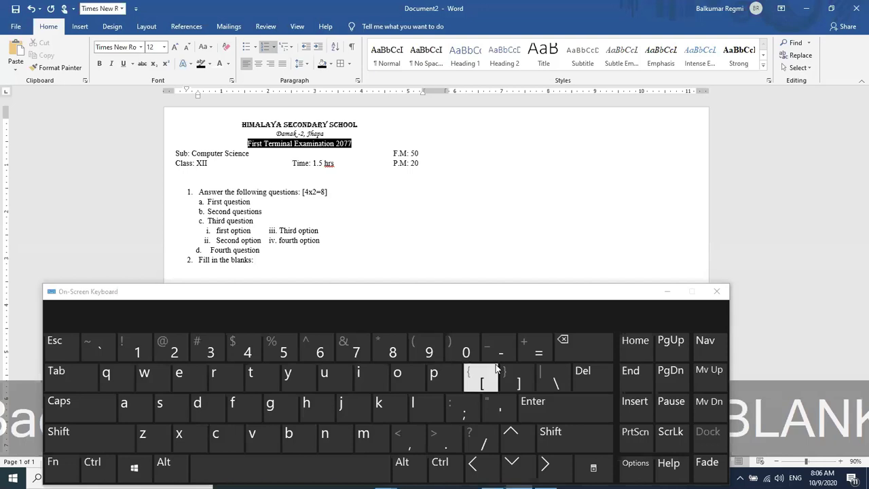
{"action": "left_click", "coordinate": [481, 377]}
{"action": "left_click", "coordinate": [247, 350]}
{"action": "left_click", "coordinate": [179, 433]}
{"action": "left_click", "coordinate": [466, 359]}
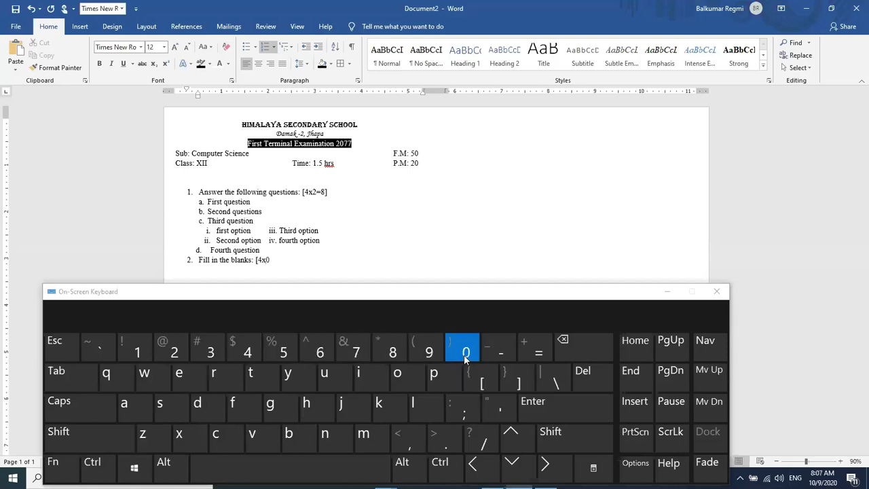
{"action": "type", "text": "."}
{"action": "left_click", "coordinate": [283, 350]}
{"action": "left_click", "coordinate": [538, 350]}
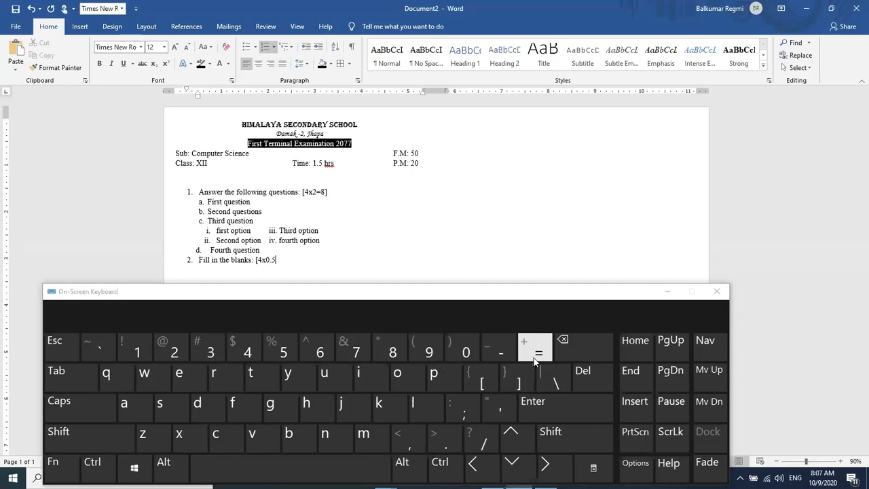
{"action": "left_click", "coordinate": [174, 353]}
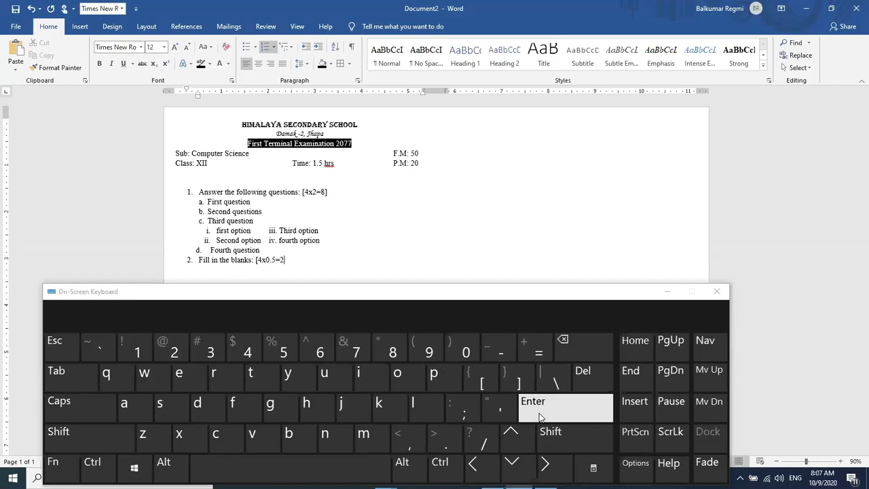
{"action": "left_click", "coordinate": [516, 381]}
Add an empty indented sub-item a under the "Fill in the blanks" question.
{"action": "left_click", "coordinate": [579, 413]}
{"action": "left_click", "coordinate": [68, 372]}
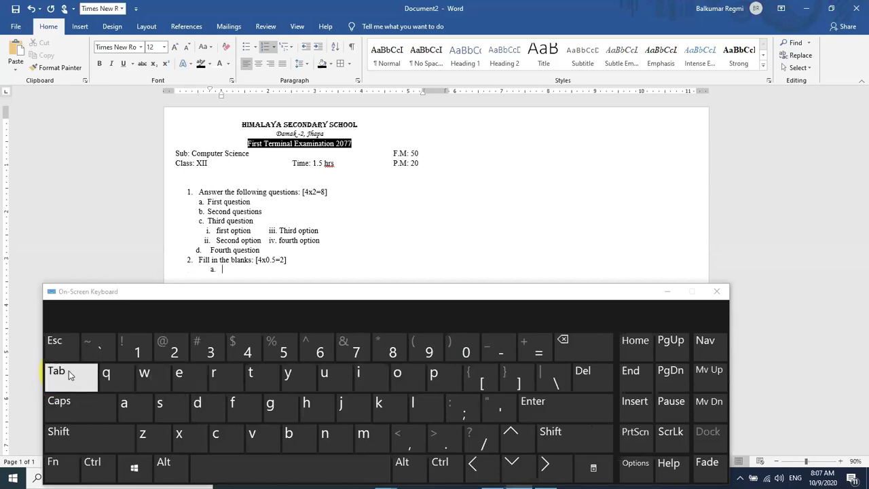
{"action": "left_click", "coordinate": [423, 213]}
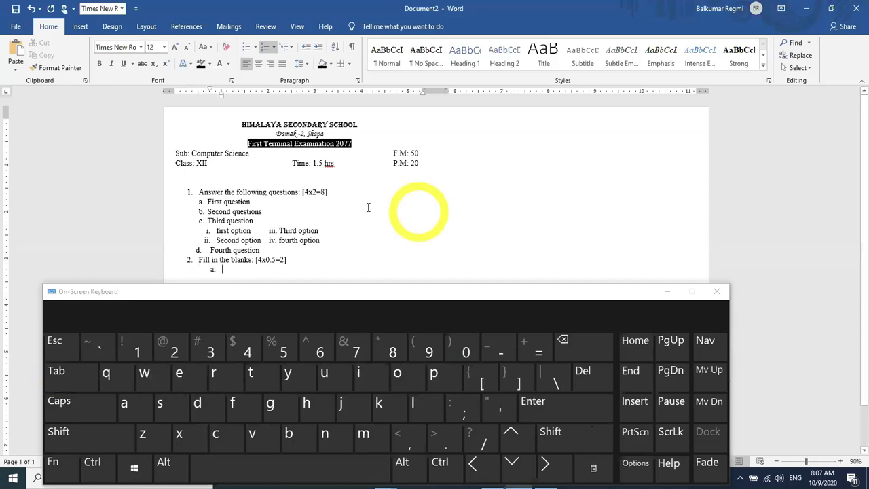
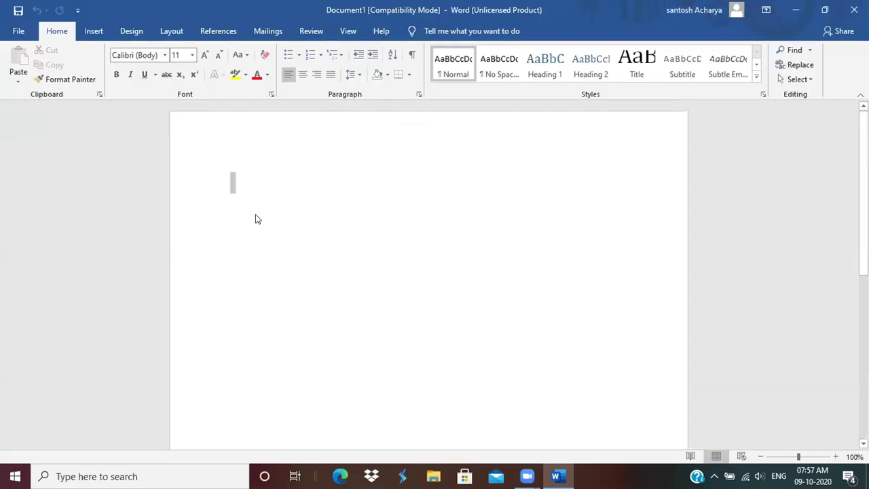
View the General page of Word Options, close it unchanged, and dismiss the Microsoft 365 trial offer.
{"action": "right_click", "coordinate": [290, 179]}
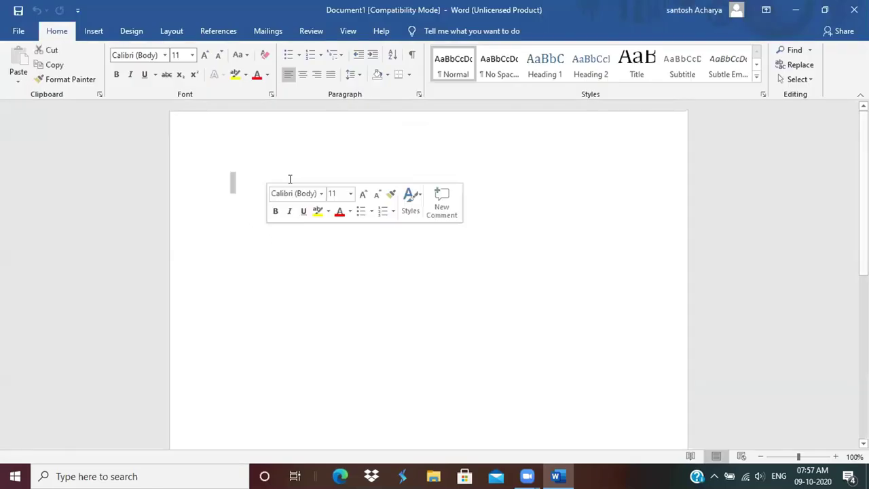
{"action": "left_click", "coordinate": [290, 178]}
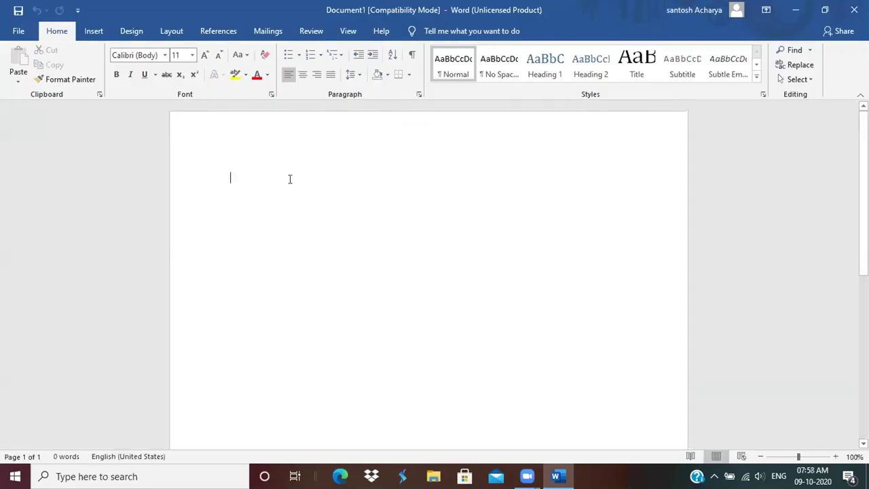
{"action": "left_click", "coordinate": [17, 32]}
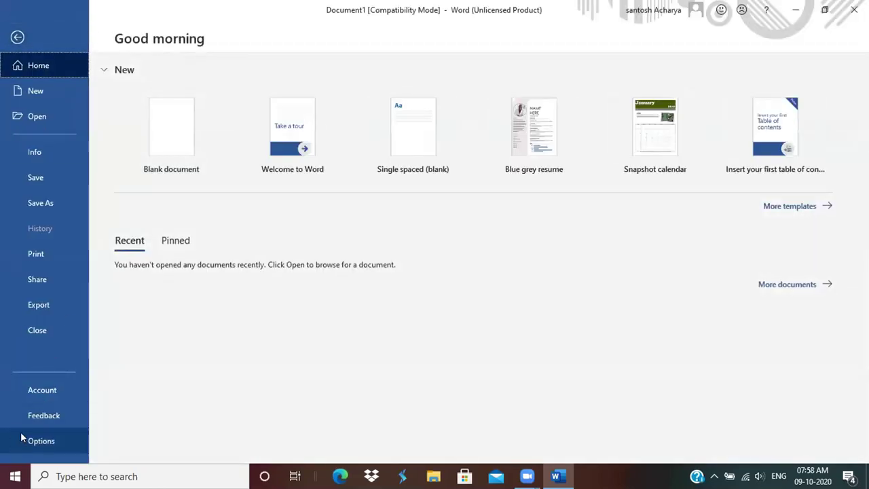
{"action": "left_click", "coordinate": [24, 442]}
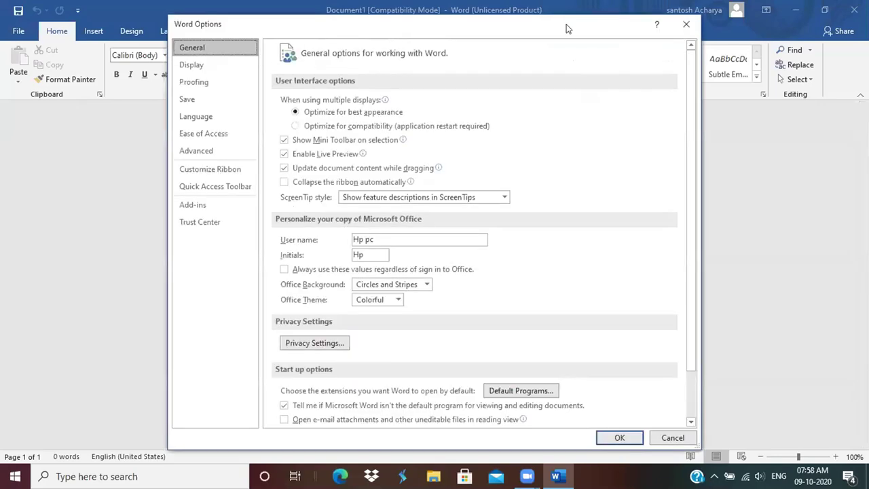
{"action": "left_click", "coordinate": [684, 24]}
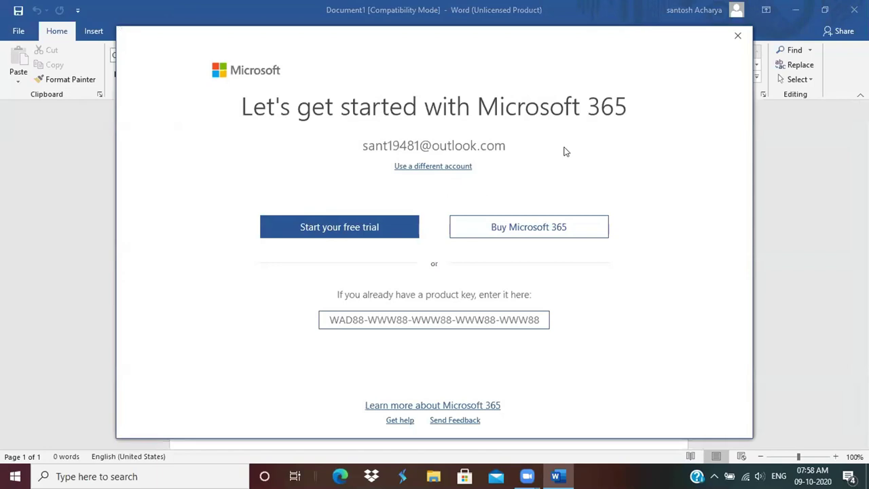
{"action": "left_click", "coordinate": [736, 37]}
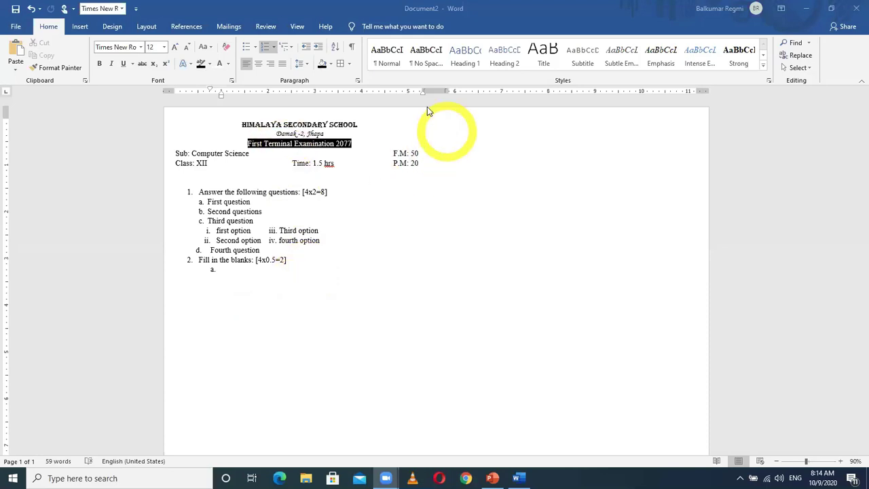
Switch the question paper to a single column and return it to two columns.
{"action": "scroll", "coordinate": [368, 281], "scroll_direction": "up", "scroll_amount": 3, "text": "ctrl"}
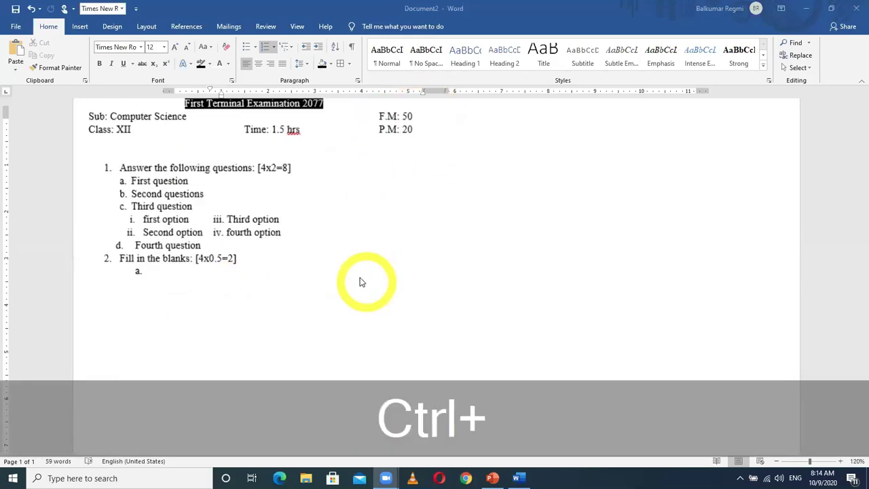
{"action": "scroll", "coordinate": [340, 263], "scroll_direction": "up", "scroll_amount": 1}
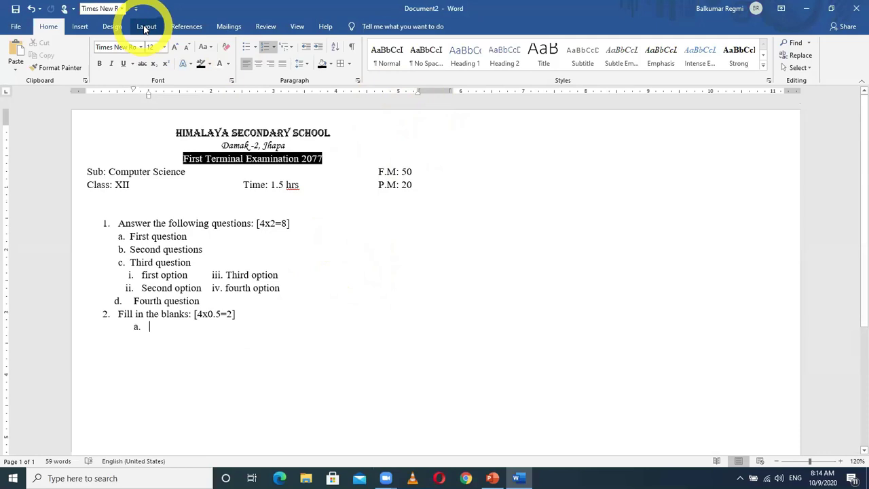
{"action": "left_click", "coordinate": [145, 30]}
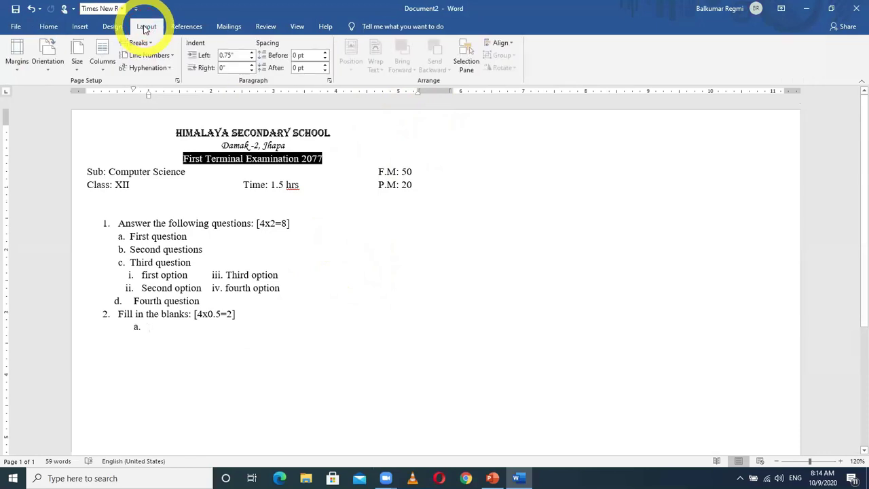
{"action": "left_click", "coordinate": [102, 68]}
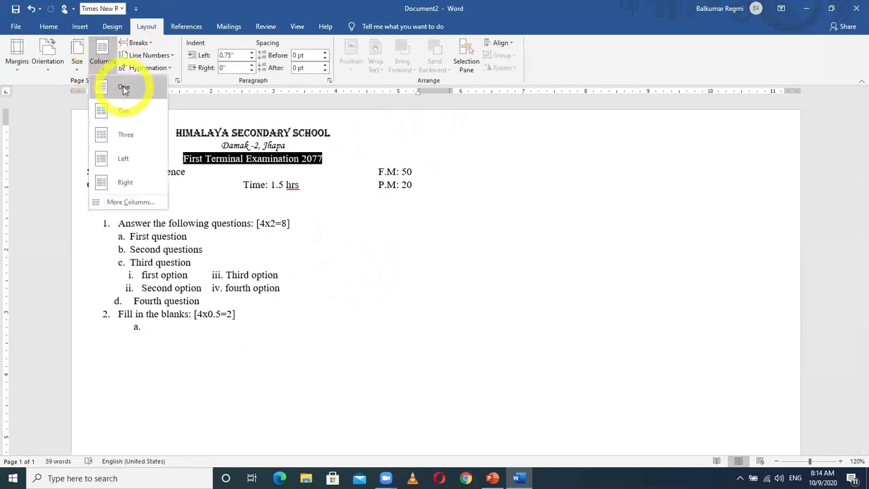
{"action": "left_click", "coordinate": [119, 87]}
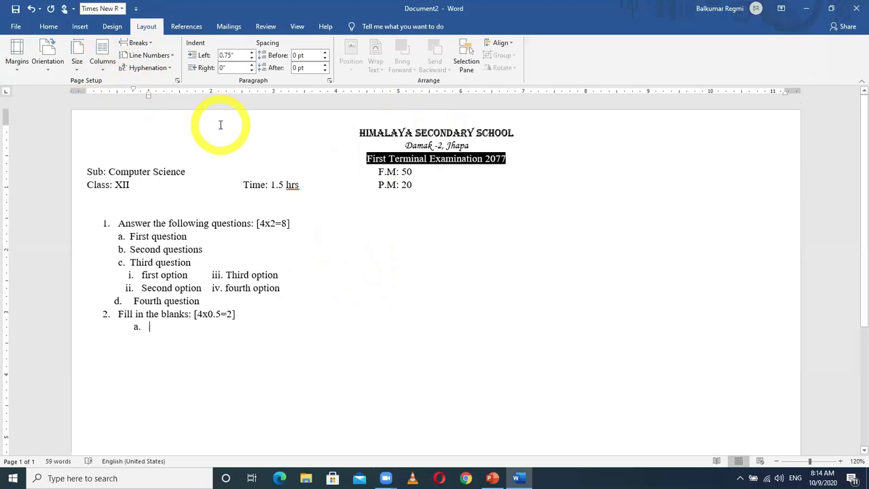
{"action": "left_click", "coordinate": [103, 71]}
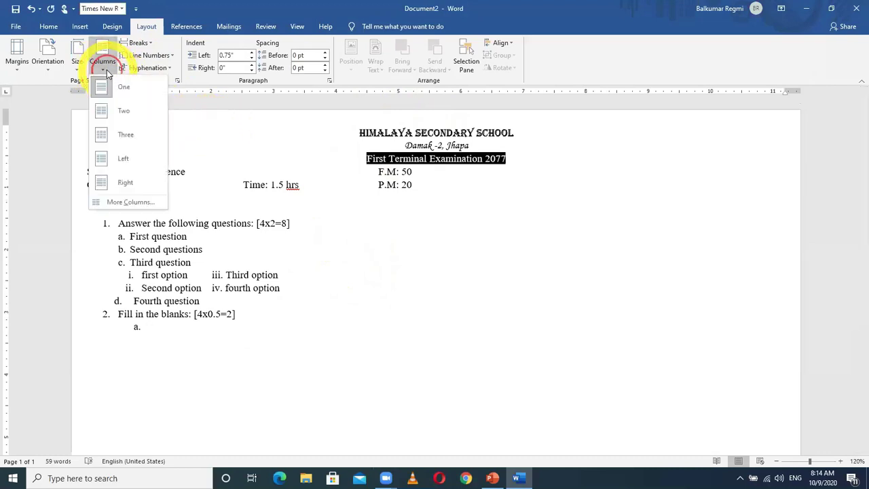
{"action": "left_click", "coordinate": [106, 111]}
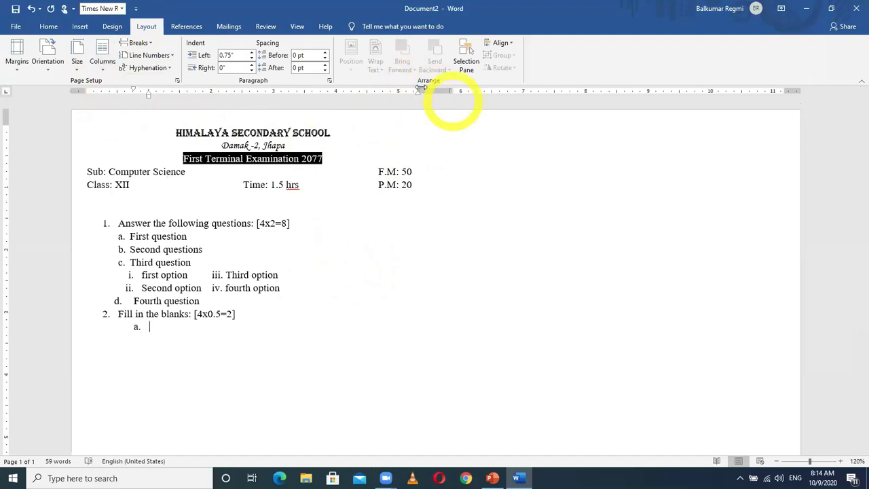
Hide the document ruler and show it again.
{"action": "left_click", "coordinate": [297, 26]}
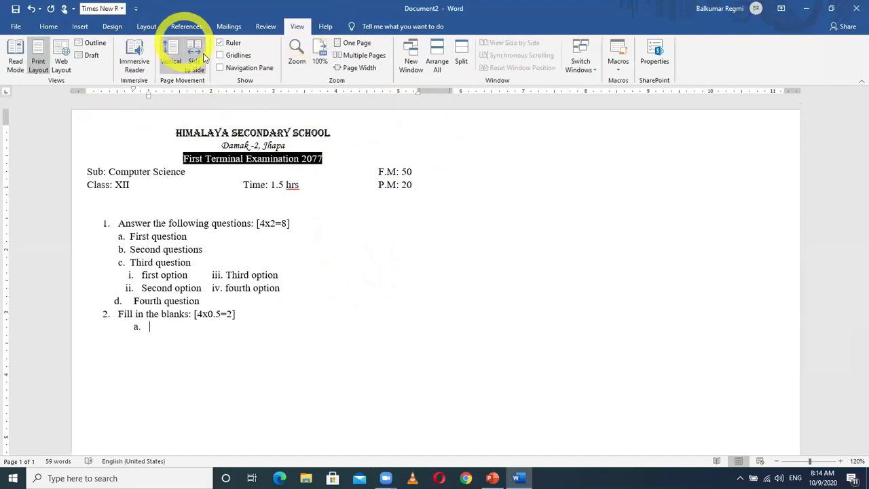
{"action": "left_click", "coordinate": [221, 43]}
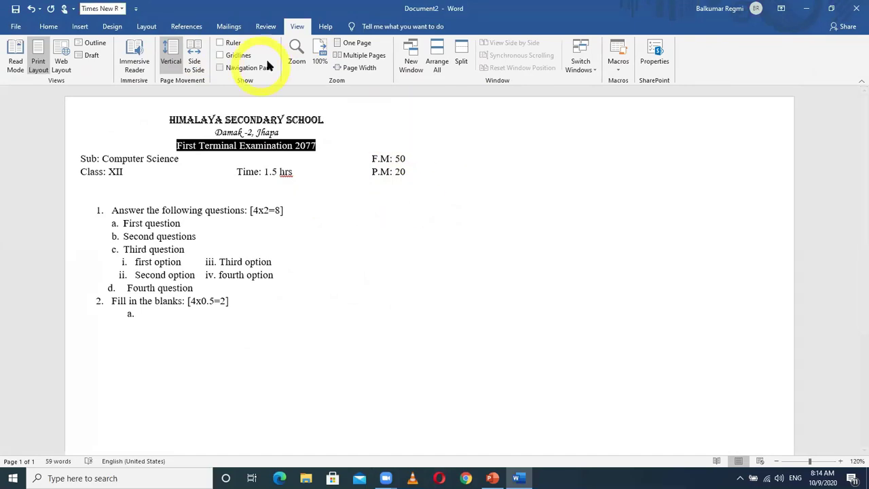
{"action": "left_click", "coordinate": [218, 43]}
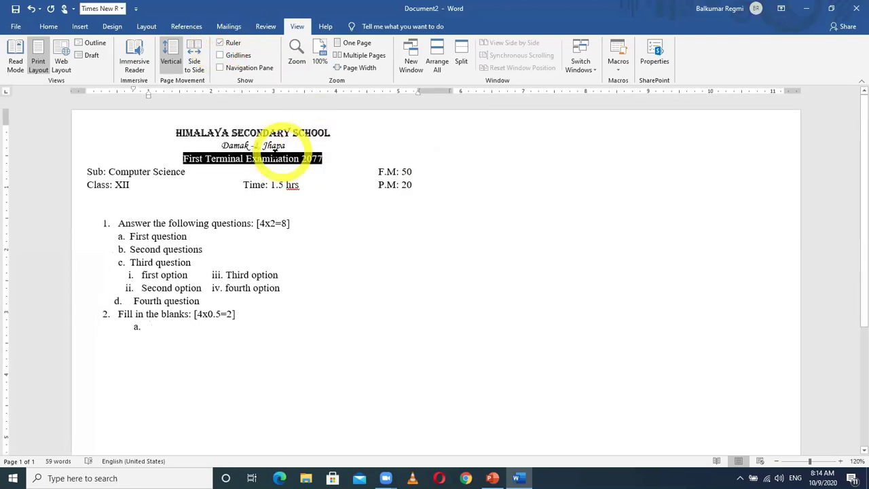
Widen the gap between the two text columns on the ruler to about 1 inch.
{"action": "left_click_drag", "start_coordinate": [417, 91], "coordinate": [418, 90]}
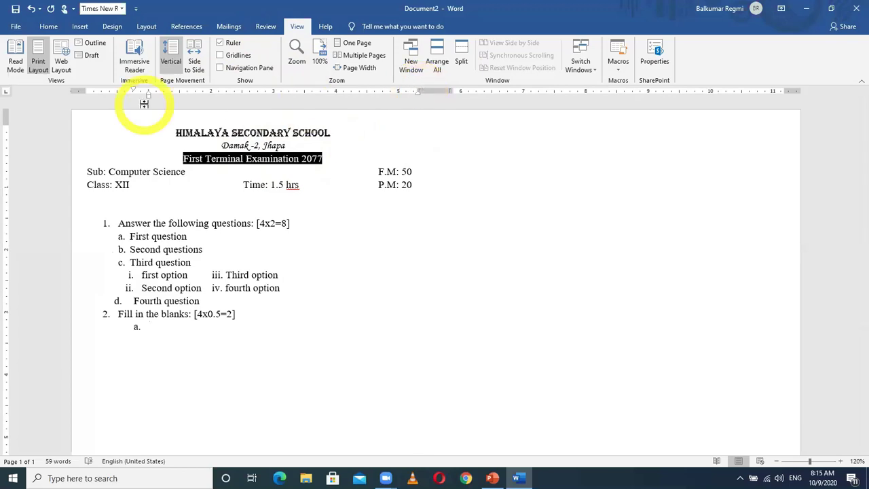
{"action": "left_click_drag", "start_coordinate": [451, 90], "coordinate": [451, 90]}
{"action": "left_click", "coordinate": [687, 173]}
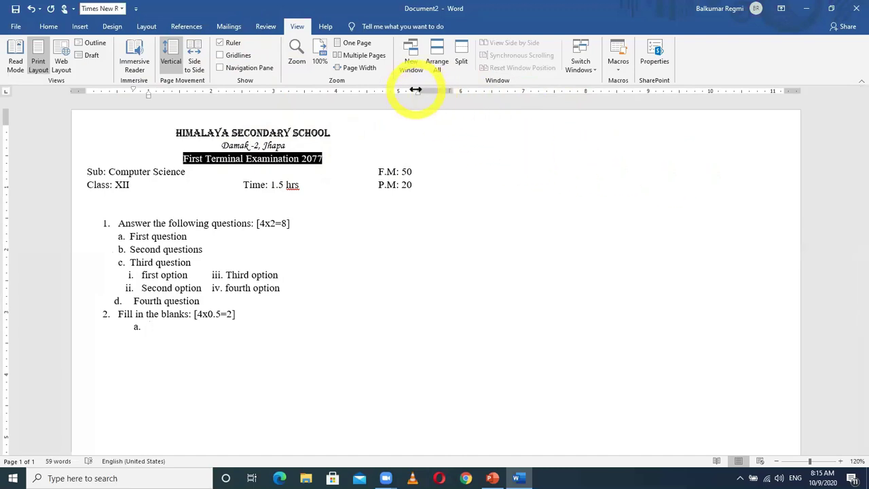
{"action": "mouse_move", "coordinate": [417, 89]}
{"action": "left_mouse_down"}
{"action": "mouse_move", "coordinate": [392, 89]}
{"action": "mouse_move", "coordinate": [435, 89]}
{"action": "left_mouse_up"}
{"action": "mouse_move", "coordinate": [354, 87]}
{"action": "left_mouse_down"}
{"action": "mouse_move", "coordinate": [318, 90]}
{"action": "mouse_move", "coordinate": [407, 96]}
{"action": "mouse_move", "coordinate": [321, 101]}
{"action": "mouse_move", "coordinate": [423, 102]}
{"action": "mouse_move", "coordinate": [404, 108]}
{"action": "left_mouse_up"}
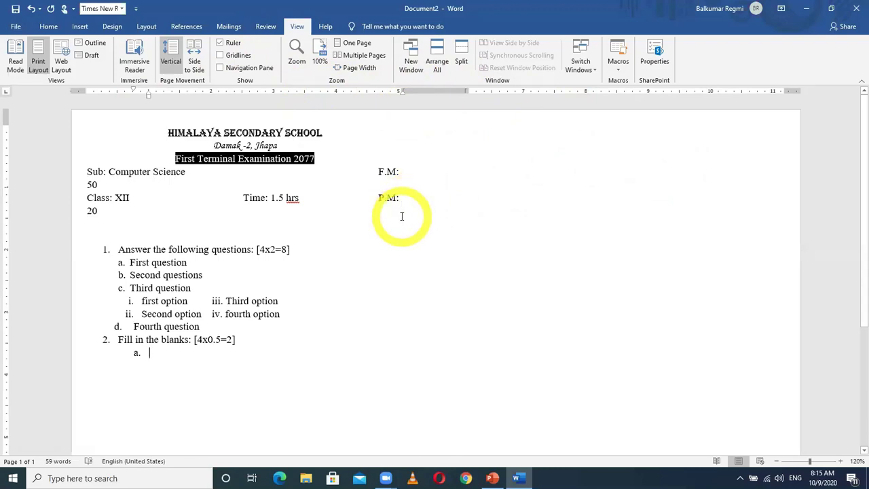
Switch to the PowerPoint presentation and view slide 10 on page breaks.
{"action": "left_click", "coordinate": [493, 478]}
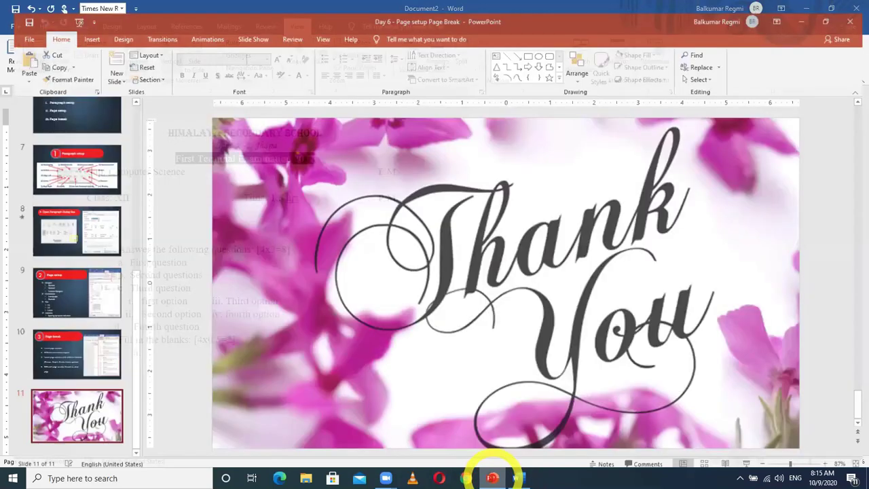
{"action": "left_click", "coordinate": [35, 334]}
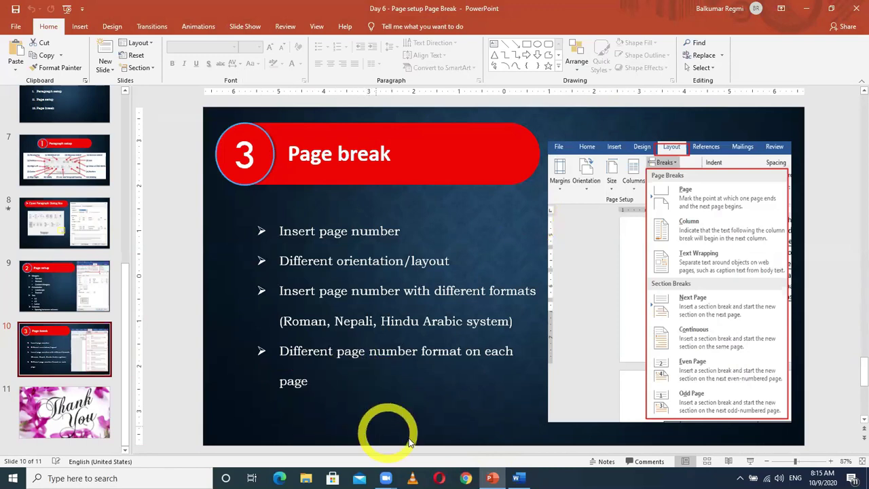
Switch to Word, create a new blank document and fill it with sample text using =rand(20).
{"action": "left_click", "coordinate": [518, 478]}
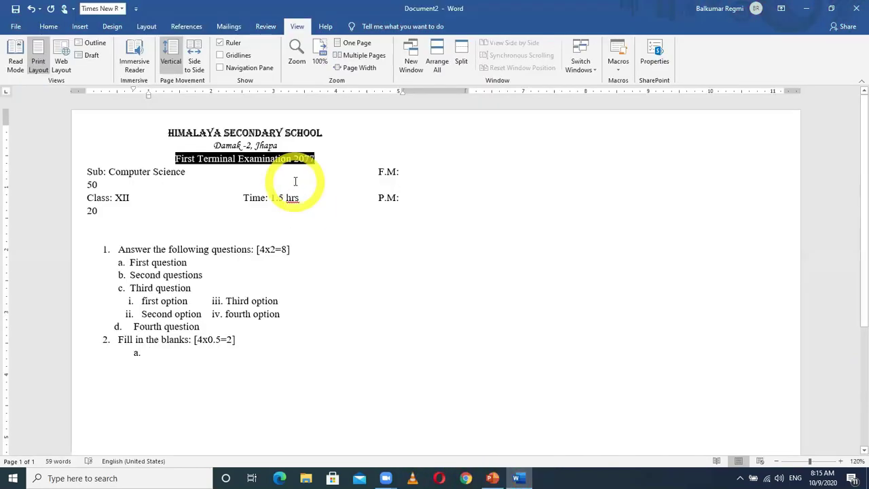
{"action": "key", "text": "ctrl+n"}
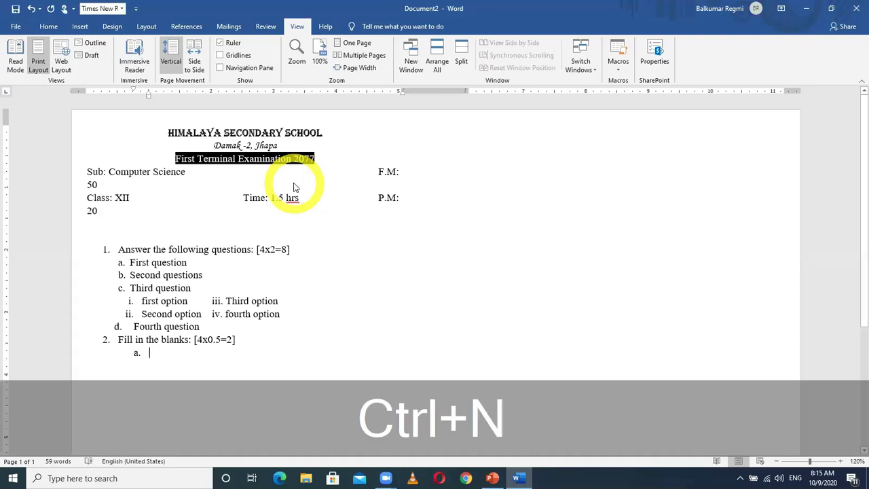
{"action": "left_click", "coordinate": [150, 47]}
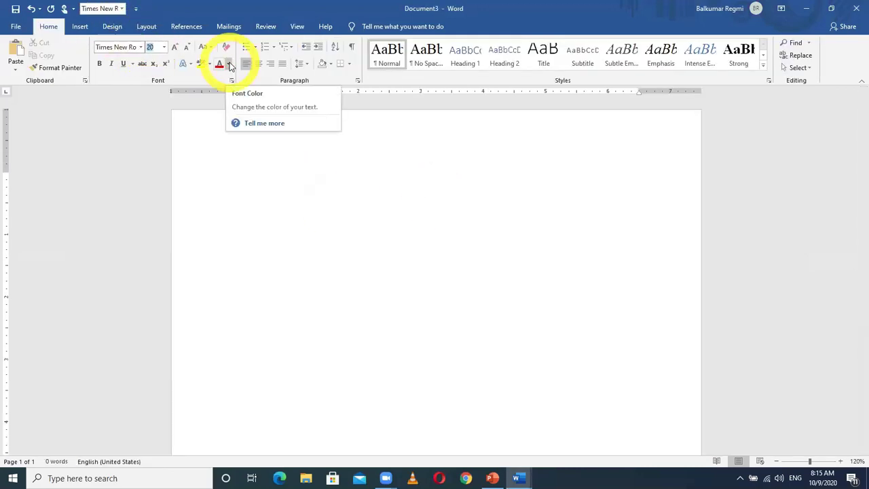
{"action": "left_click", "coordinate": [269, 170]}
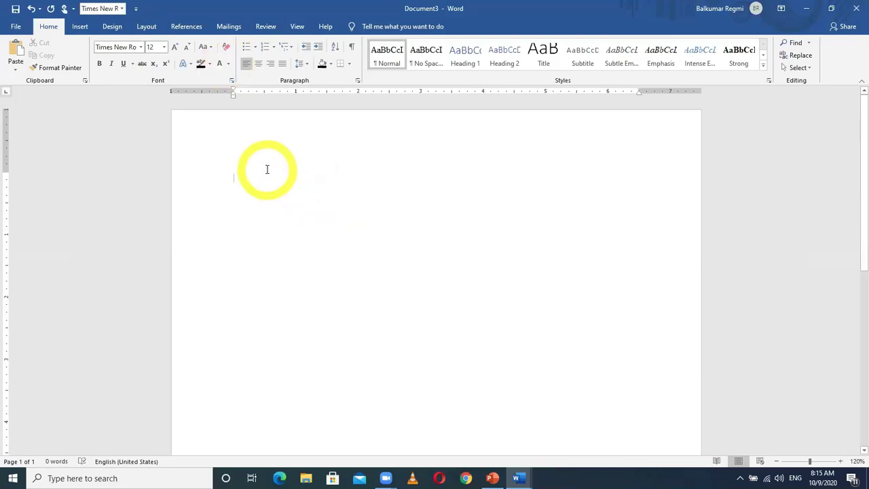
{"action": "type", "text": "=rand(20)"}
{"action": "key", "text": "Return"}
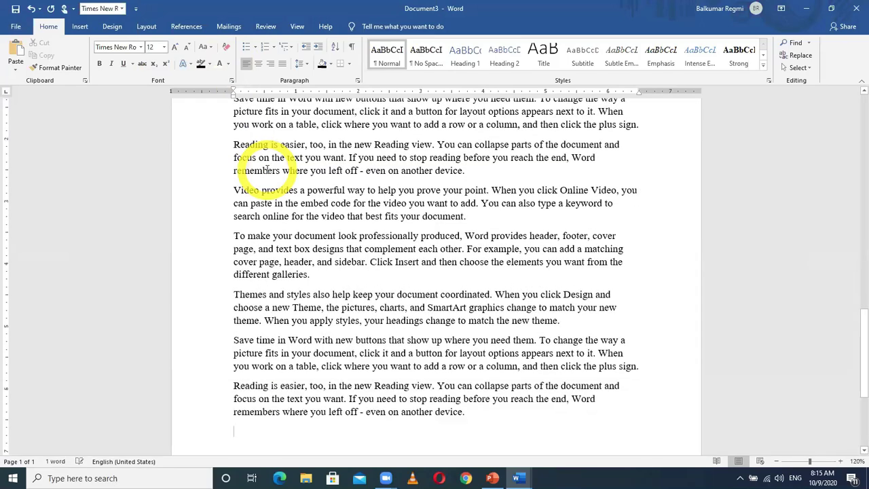
Add another 20 paragraphs of sample text at the end of the document with =rand(20).
{"action": "scroll", "coordinate": [404, 350], "scroll_direction": "down", "scroll_amount": 1}
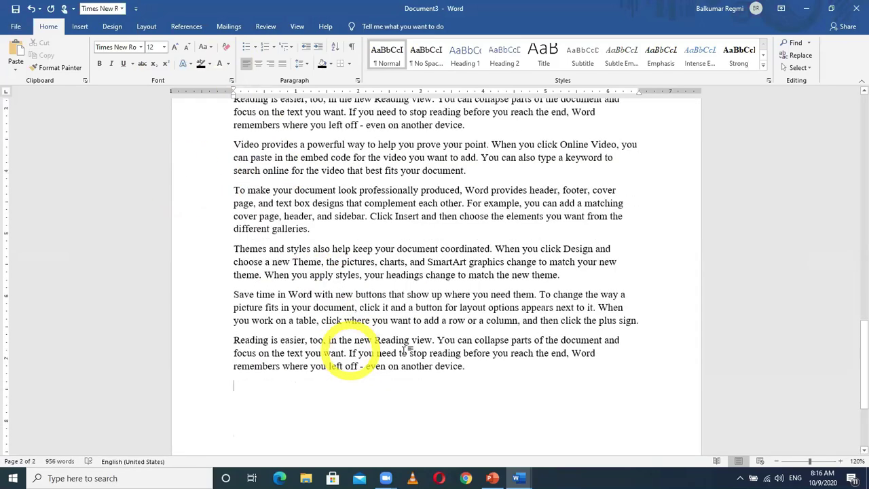
{"action": "scroll", "coordinate": [406, 350], "scroll_direction": "down", "scroll_amount": 1}
{"action": "type", "text": "=r"}
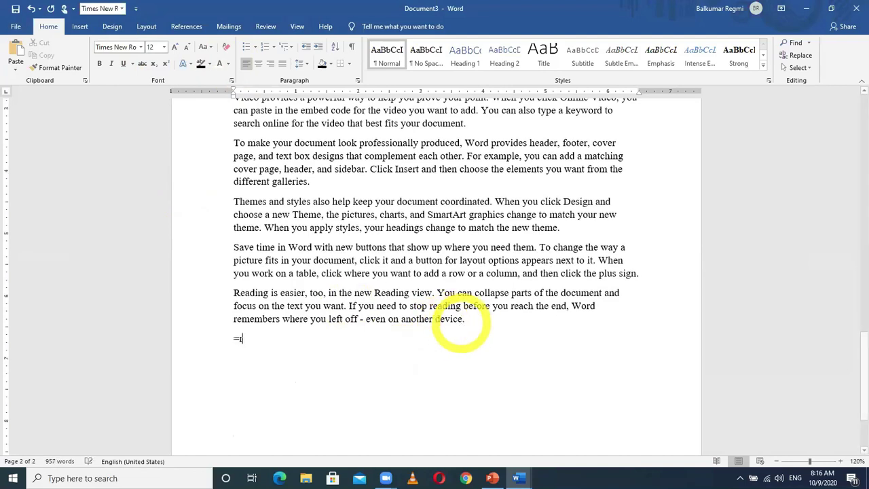
{"action": "type", "text": "and(2)"}
{"action": "key", "text": "BackSpace"}
{"action": "type", "text": "0"}
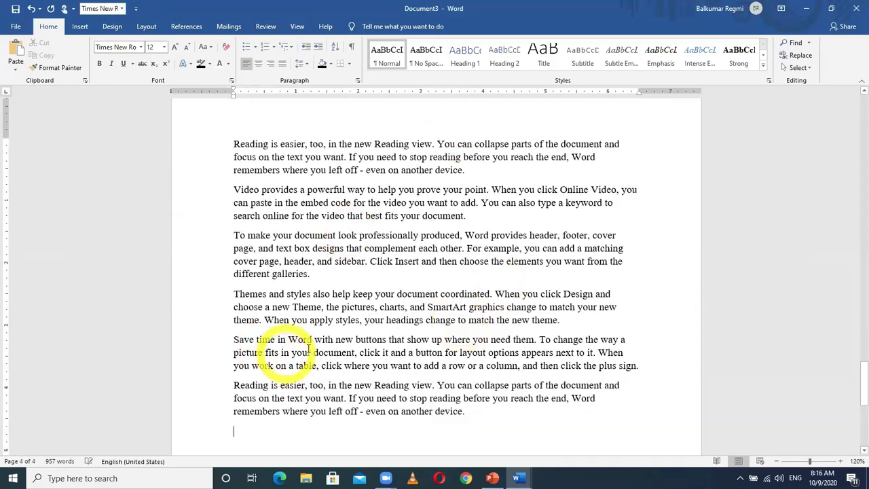
Zoom the document out and in, ending at 40%, to examine all four pages side by side.
{"action": "scroll", "coordinate": [337, 345], "scroll_direction": "down", "scroll_amount": 9, "text": "ctrl"}
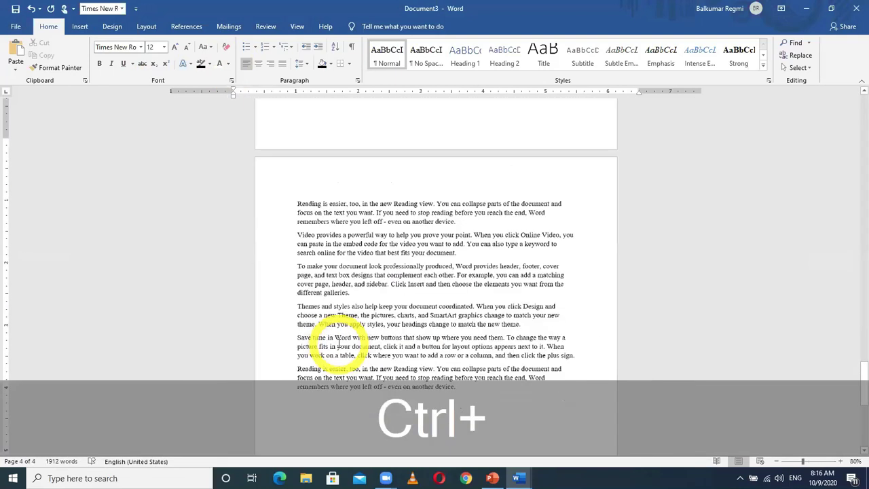
{"action": "scroll", "coordinate": [338, 345], "scroll_direction": "down", "scroll_amount": 1}
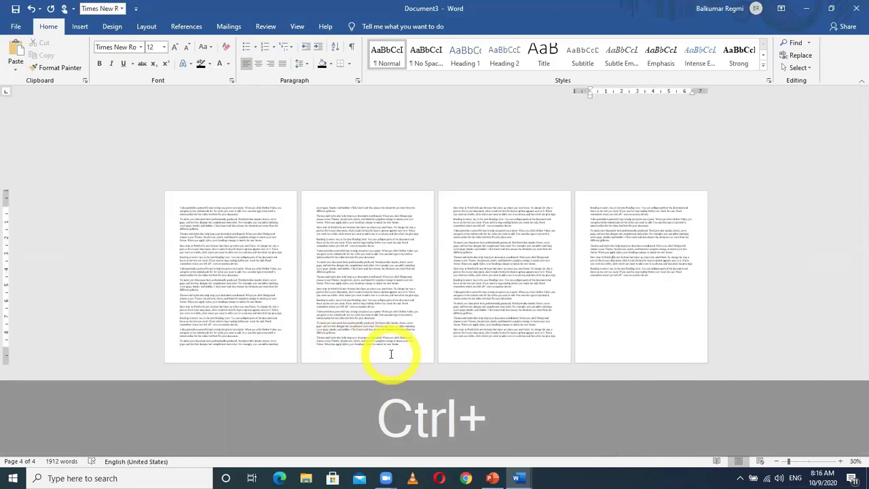
{"action": "scroll", "coordinate": [390, 355], "scroll_direction": "up", "scroll_amount": 2}
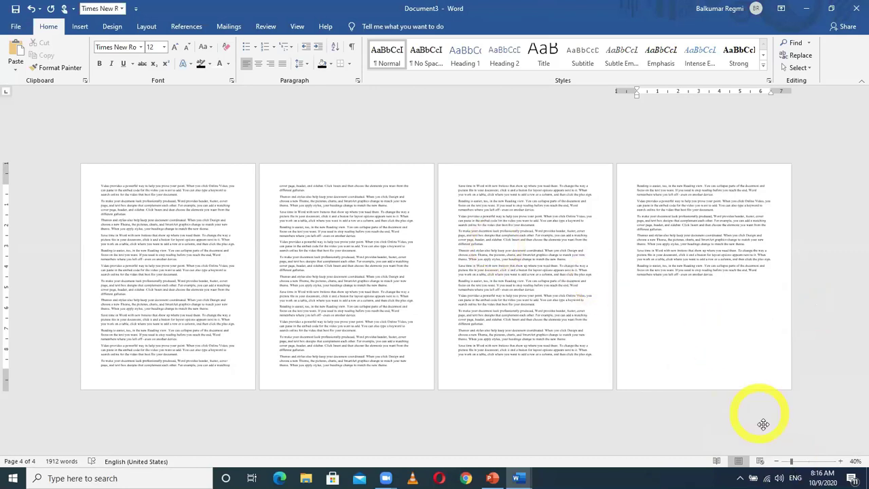
{"action": "left_click", "coordinate": [777, 461]}
{"action": "left_click", "coordinate": [776, 462]}
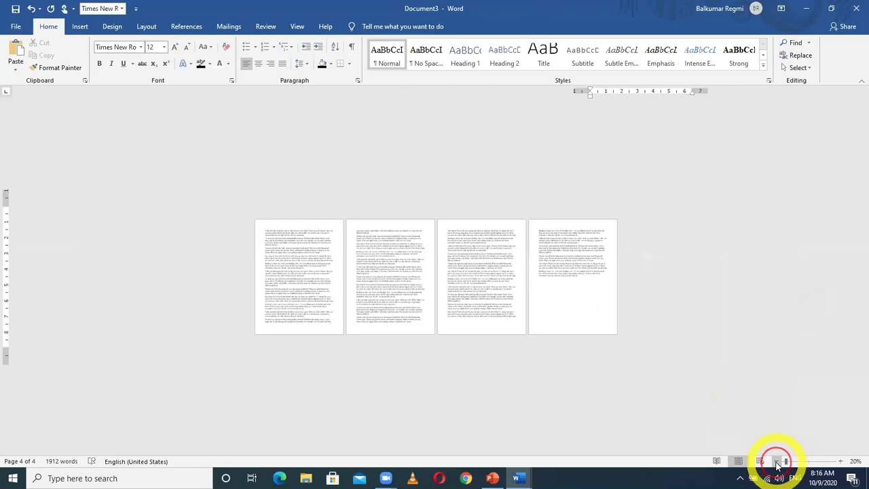
{"action": "left_click", "coordinate": [777, 461]}
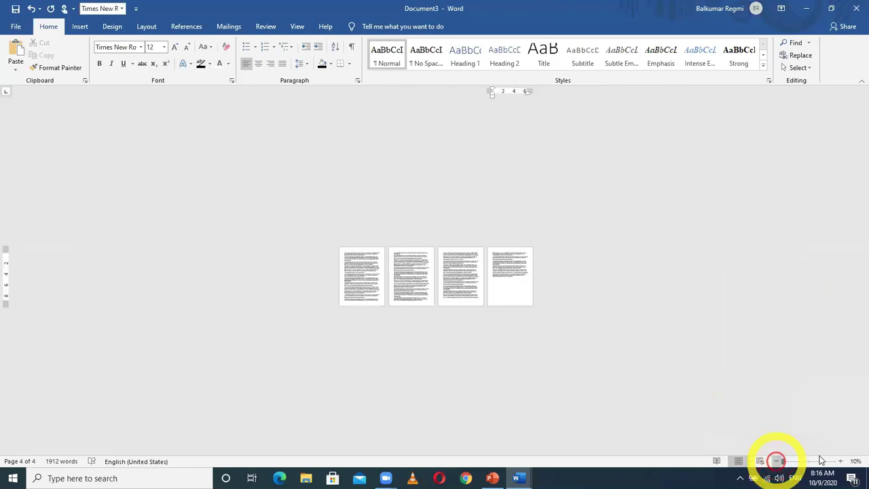
{"action": "left_click", "coordinate": [841, 461]}
{"action": "left_click", "coordinate": [841, 462]}
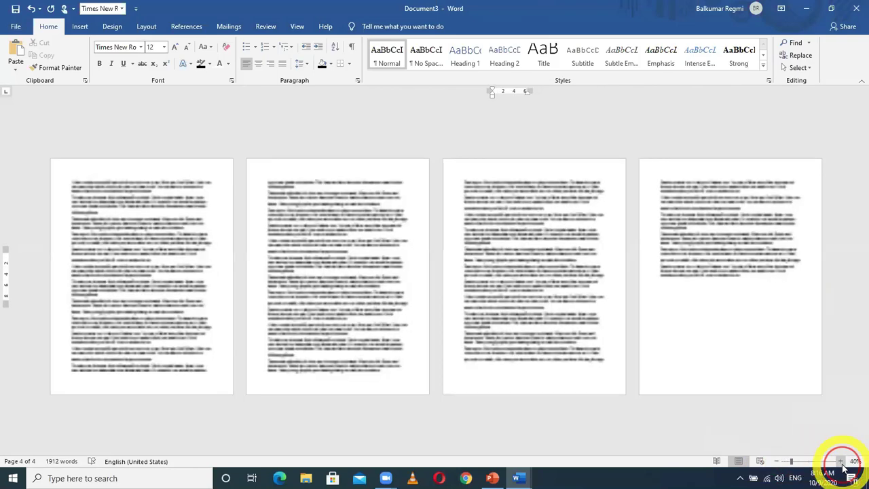
{"action": "left_click", "coordinate": [840, 462]}
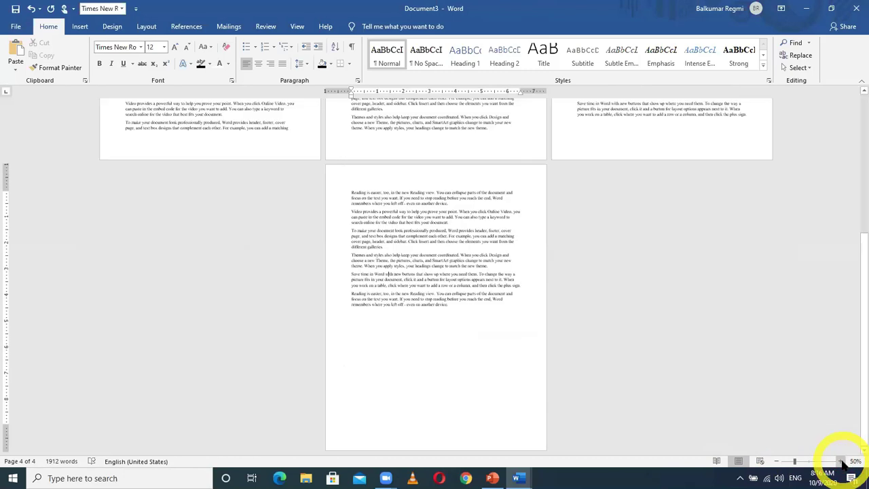
{"action": "left_click", "coordinate": [777, 462]}
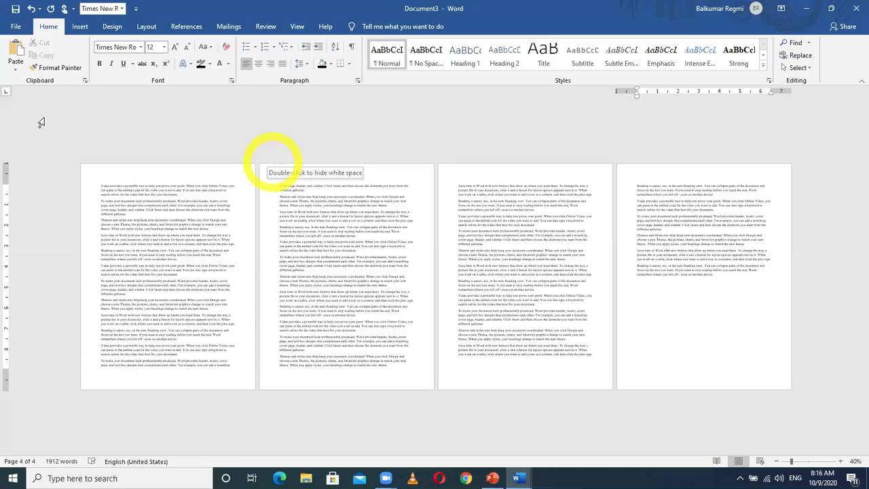
Change the whole document's page orientation to landscape and return it to portrait.
{"action": "left_click", "coordinate": [204, 224]}
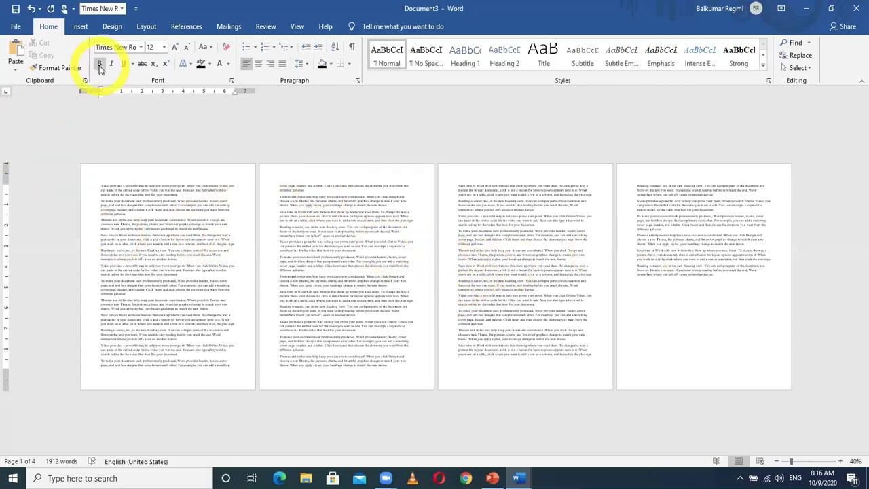
{"action": "left_click", "coordinate": [146, 27]}
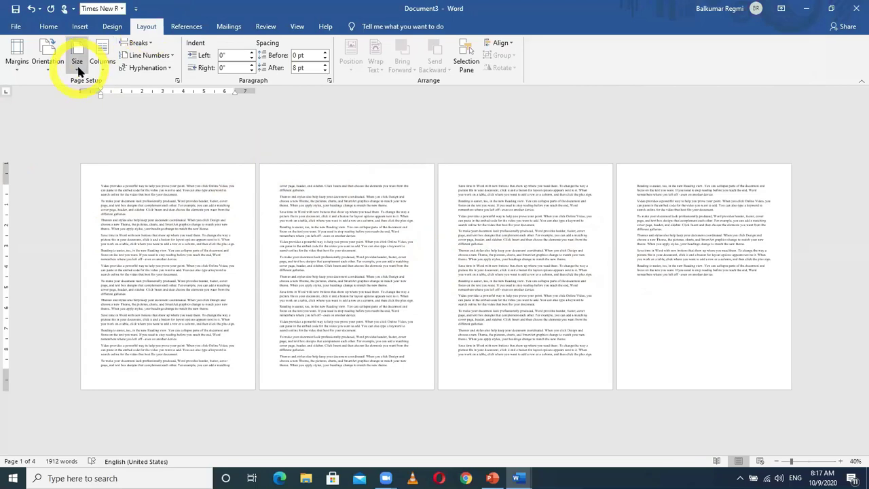
{"action": "left_click", "coordinate": [44, 68]}
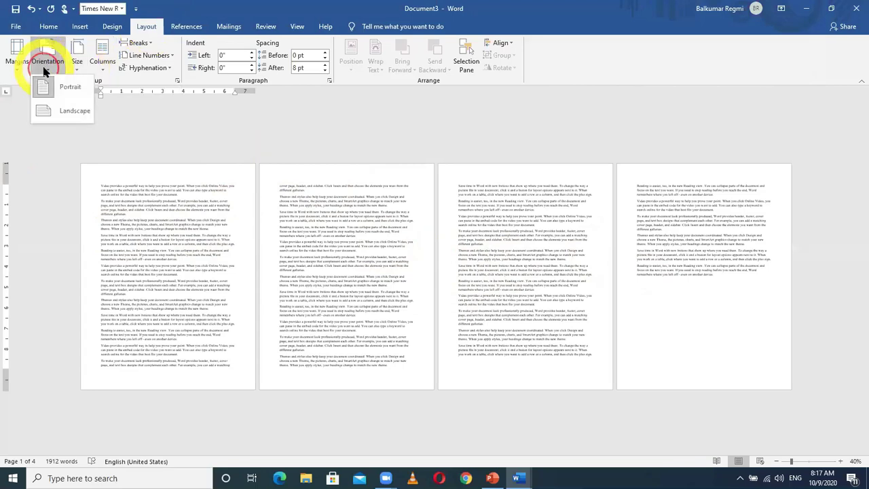
{"action": "left_click", "coordinate": [59, 112]}
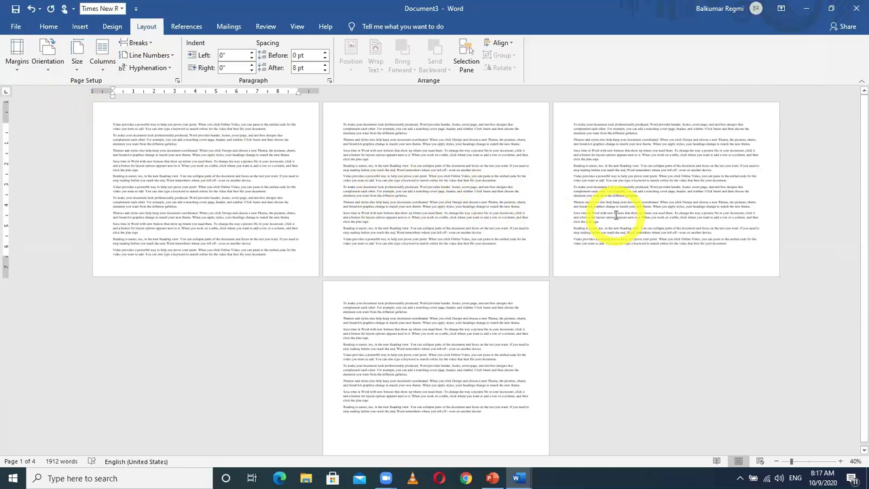
{"action": "left_click", "coordinate": [46, 68]}
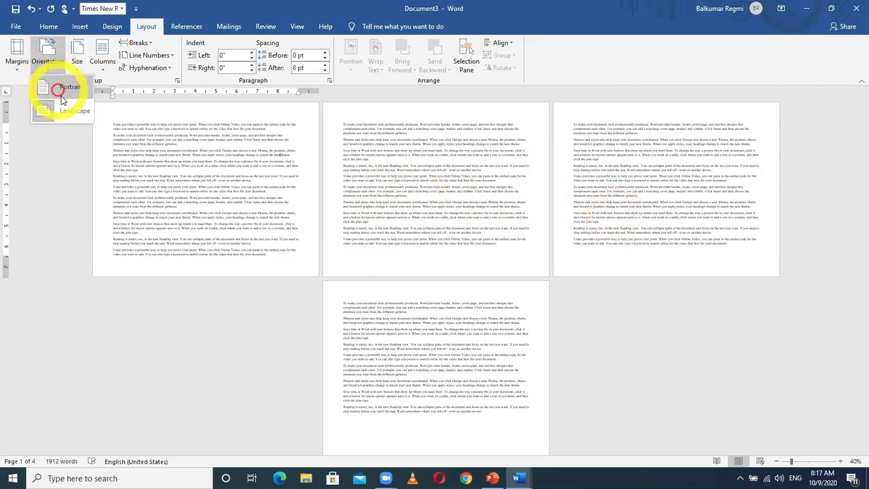
{"action": "left_click", "coordinate": [60, 89]}
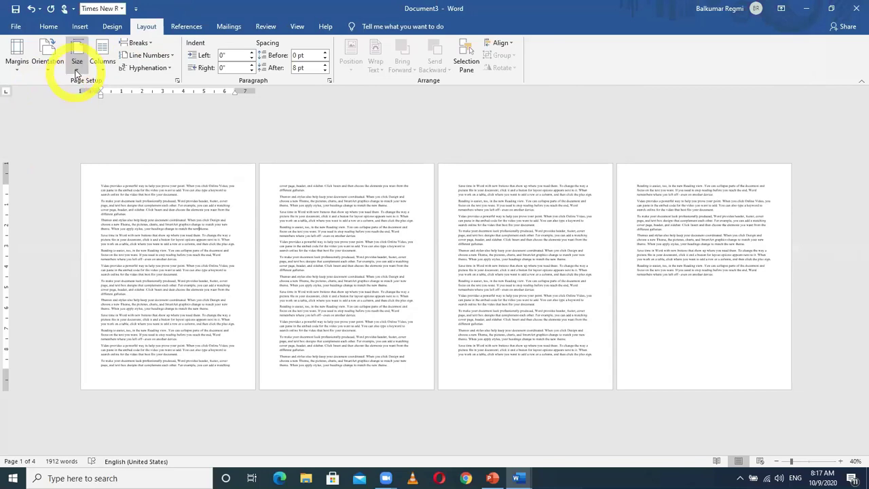
Set the document's paper size to A3 and check the page layout at different zoom levels.
{"action": "left_click", "coordinate": [76, 68]}
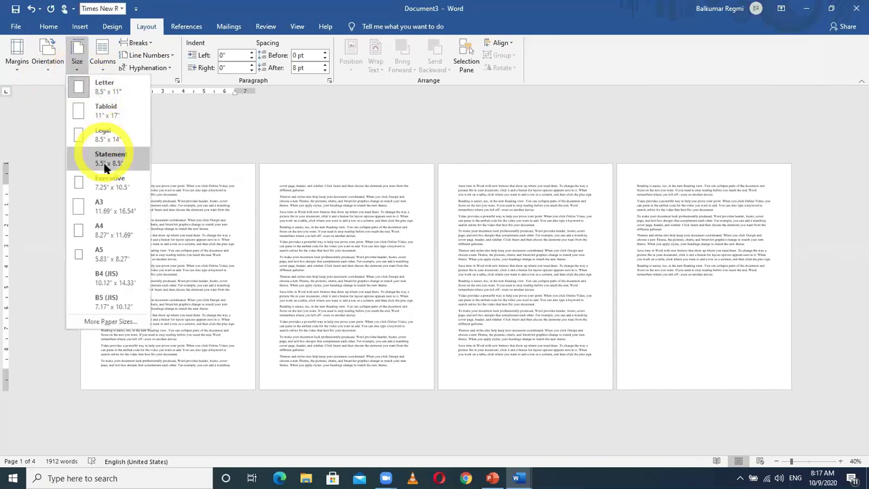
{"action": "left_click", "coordinate": [99, 204]}
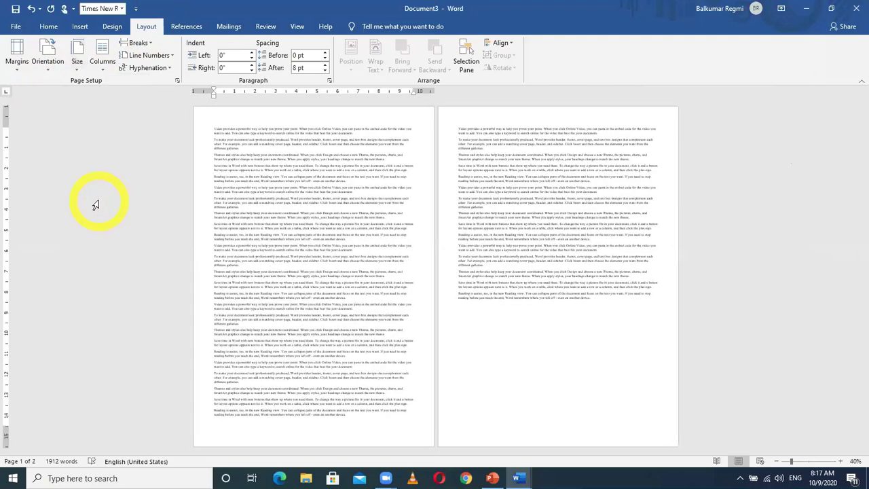
{"action": "left_click", "coordinate": [777, 462]}
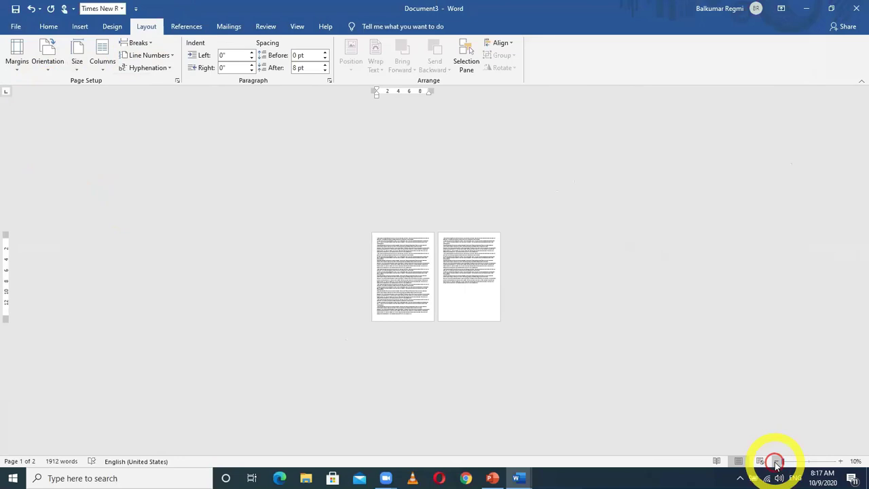
{"action": "left_click", "coordinate": [840, 462]}
{"action": "left_click", "coordinate": [840, 461]}
{"action": "left_click", "coordinate": [840, 462]}
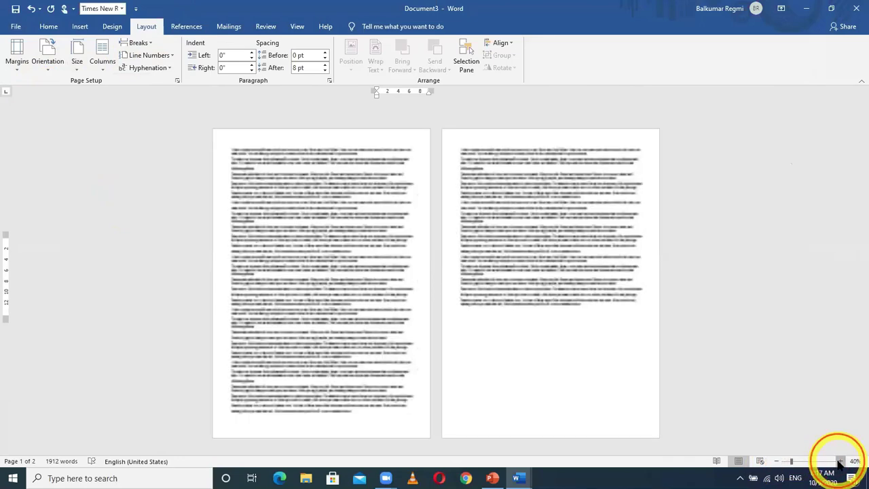
{"action": "left_click", "coordinate": [840, 462]}
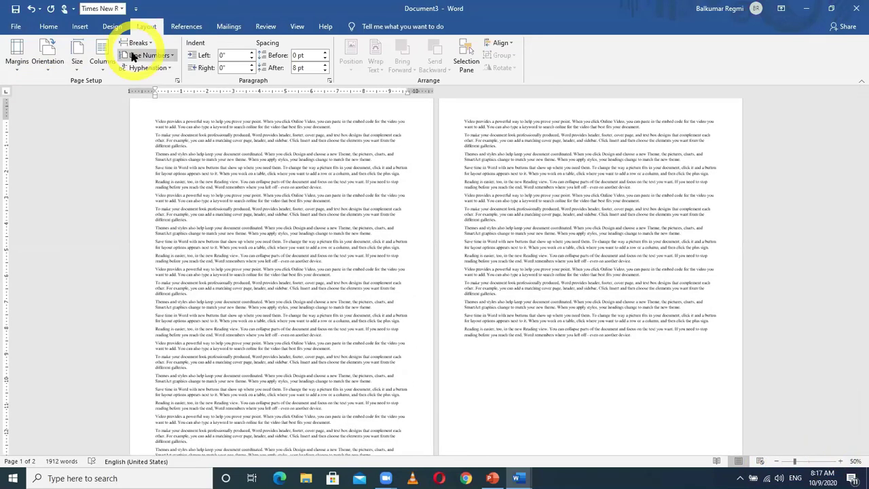
Set the paper size of all pages to A4.
{"action": "left_click", "coordinate": [82, 67]}
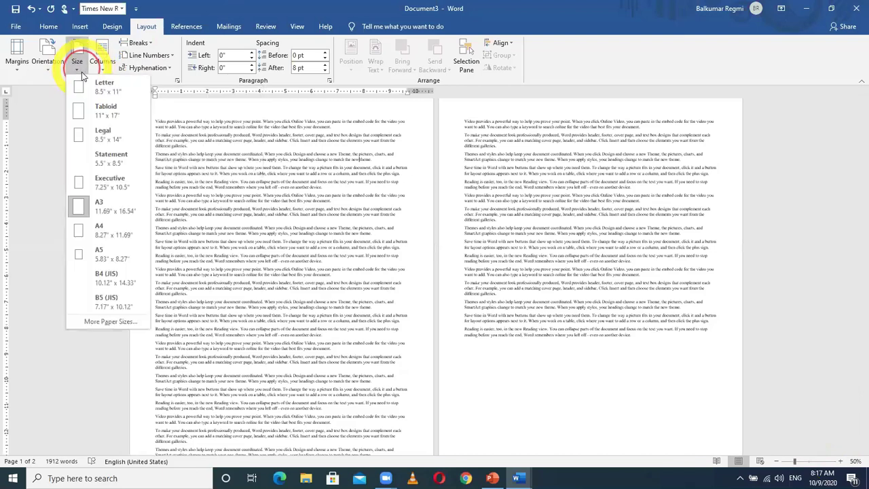
{"action": "left_click", "coordinate": [100, 235]}
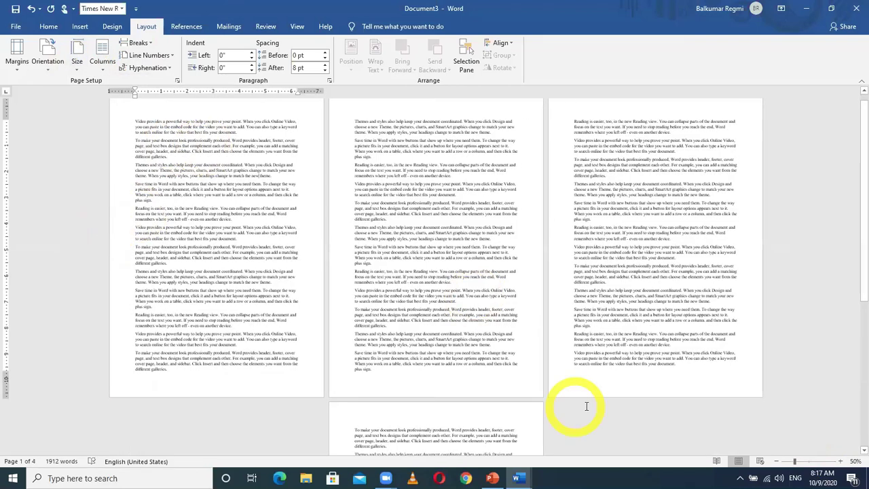
{"action": "left_click", "coordinate": [777, 461]}
{"action": "left_click", "coordinate": [777, 461]}
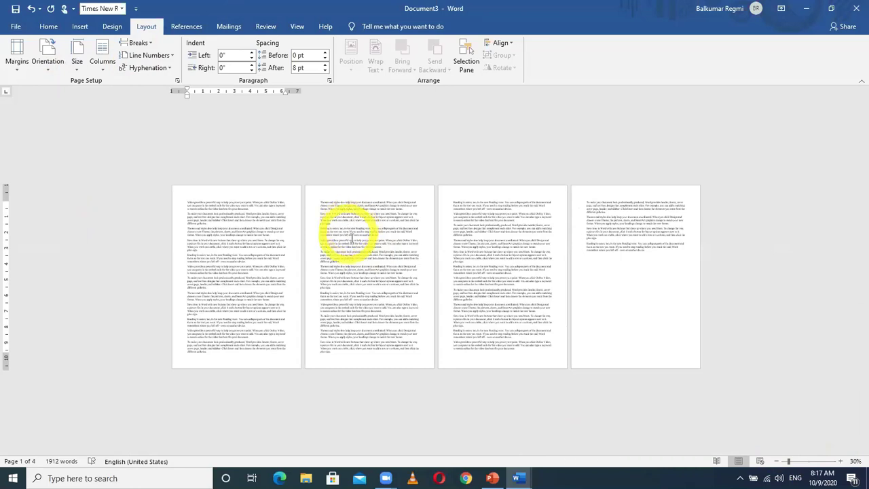
{"action": "scroll", "coordinate": [352, 239], "scroll_direction": "up", "scroll_amount": 1, "text": "ctrl"}
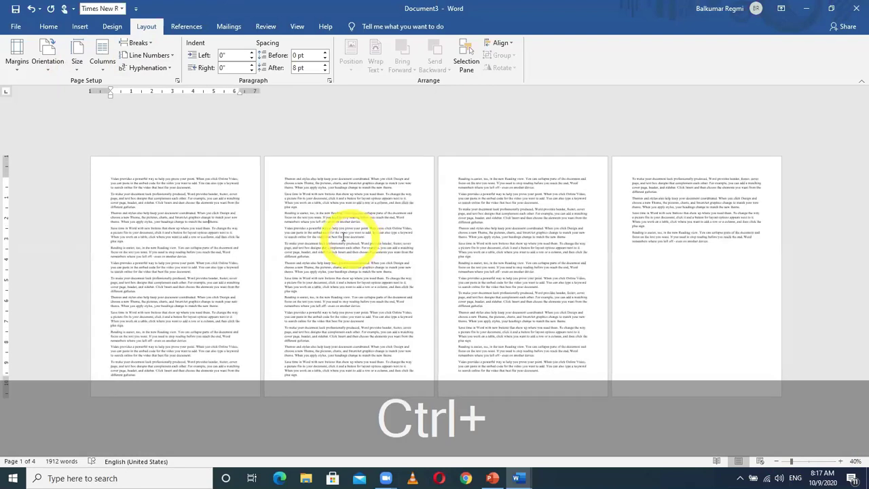
Apply a red apple art page border to the whole document.
{"action": "left_click", "coordinate": [112, 28]}
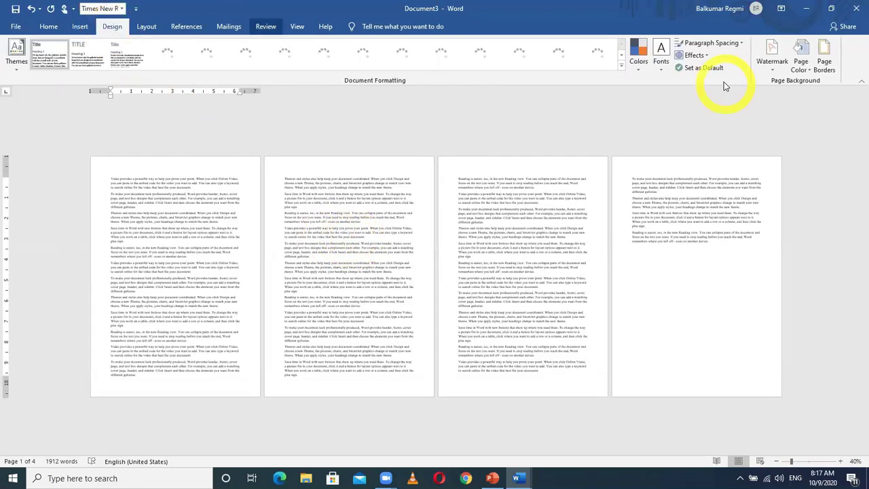
{"action": "left_click", "coordinate": [826, 68]}
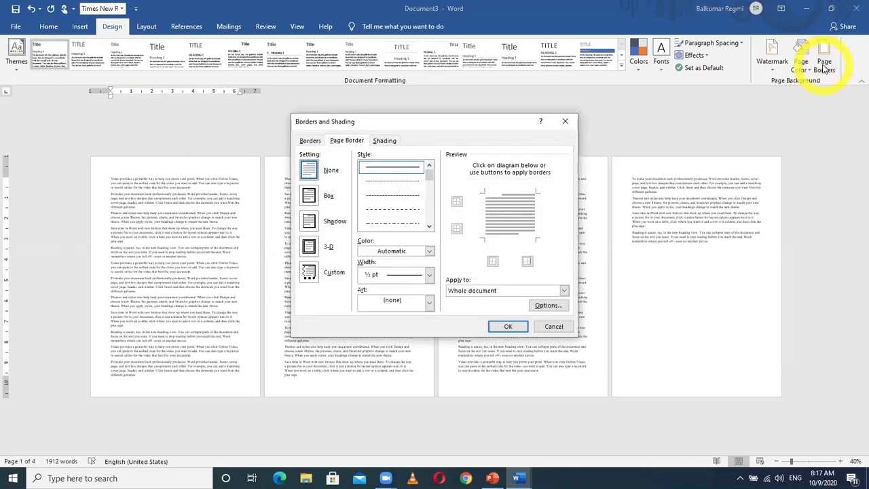
{"action": "left_click", "coordinate": [429, 302]}
{"action": "left_click", "coordinate": [392, 333]}
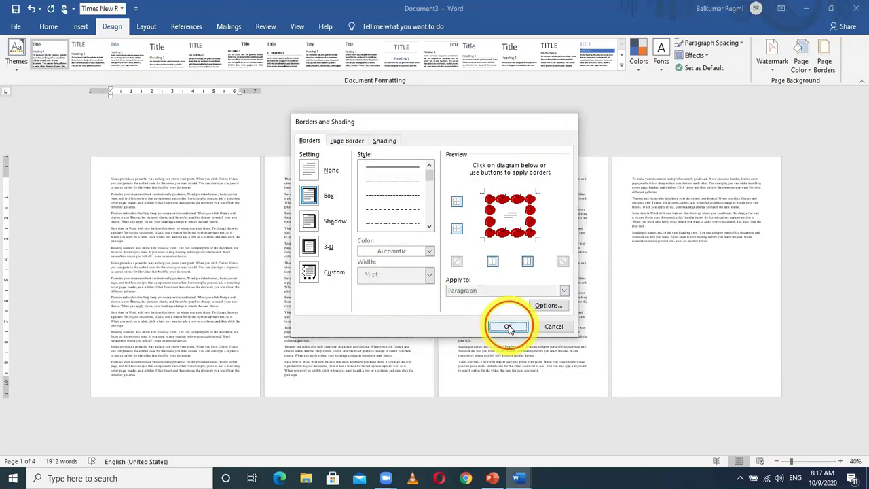
{"action": "left_click", "coordinate": [508, 326]}
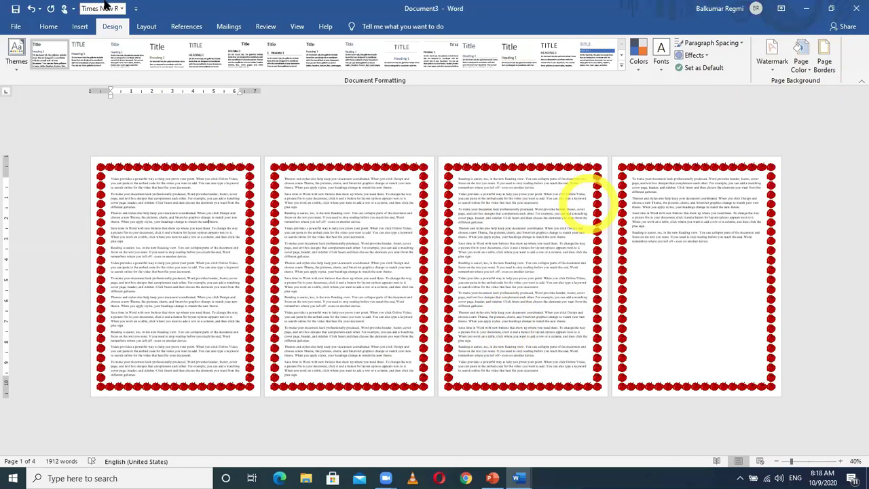
Insert a Next Page section break after the last paragraph of page 1 and remove the blank line starting page 2.
{"action": "left_click", "coordinate": [49, 27]}
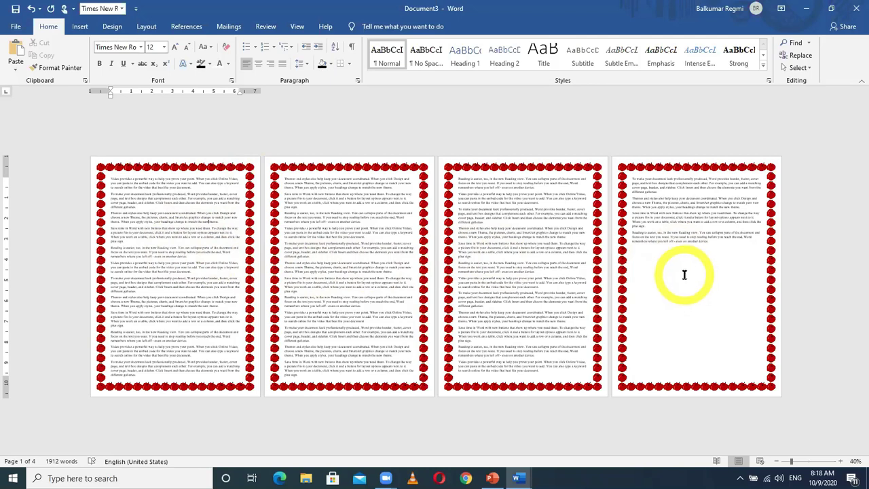
{"action": "left_click", "coordinate": [225, 234]}
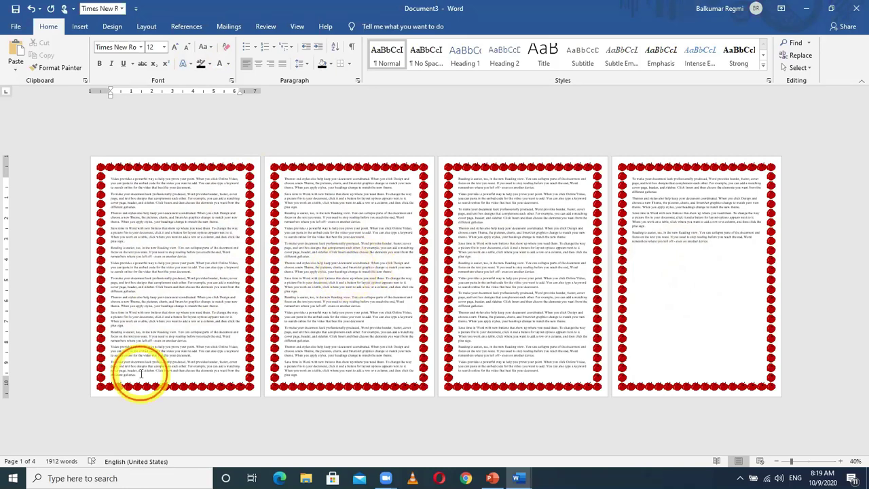
{"action": "left_click_drag", "start_coordinate": [140, 375], "coordinate": [109, 375]}
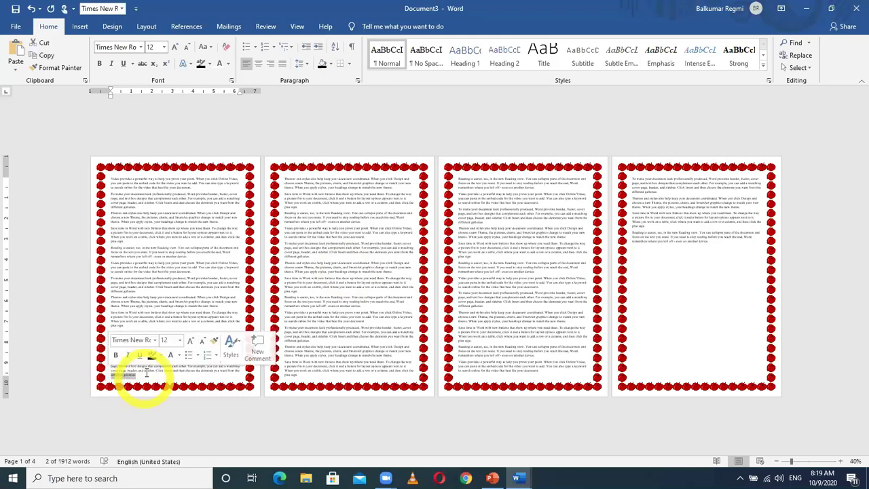
{"action": "scroll", "coordinate": [161, 385], "scroll_direction": "up", "scroll_amount": 4}
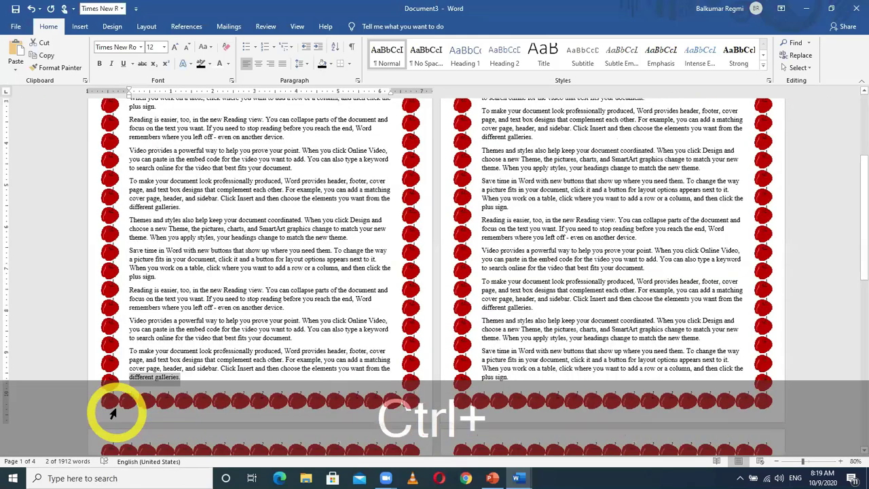
{"action": "scroll", "coordinate": [114, 412], "scroll_direction": "up", "scroll_amount": 2}
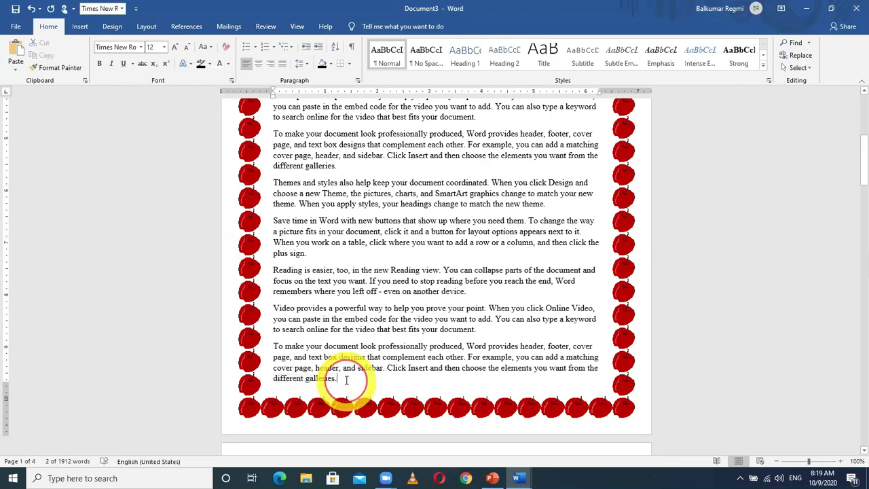
{"action": "left_click", "coordinate": [348, 382]}
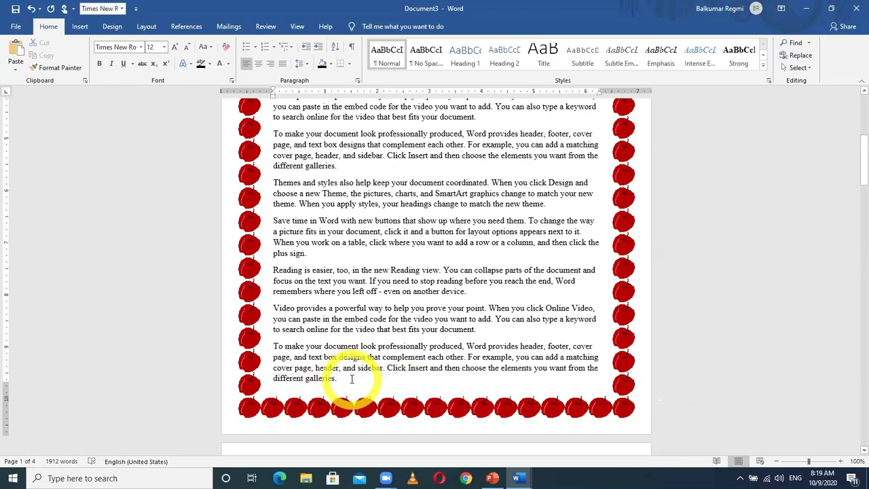
{"action": "left_click", "coordinate": [145, 29]}
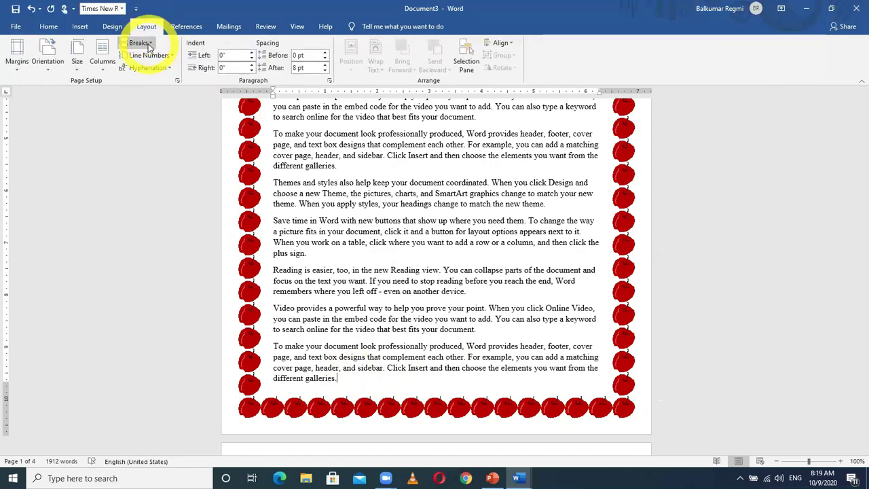
{"action": "left_click", "coordinate": [140, 42]}
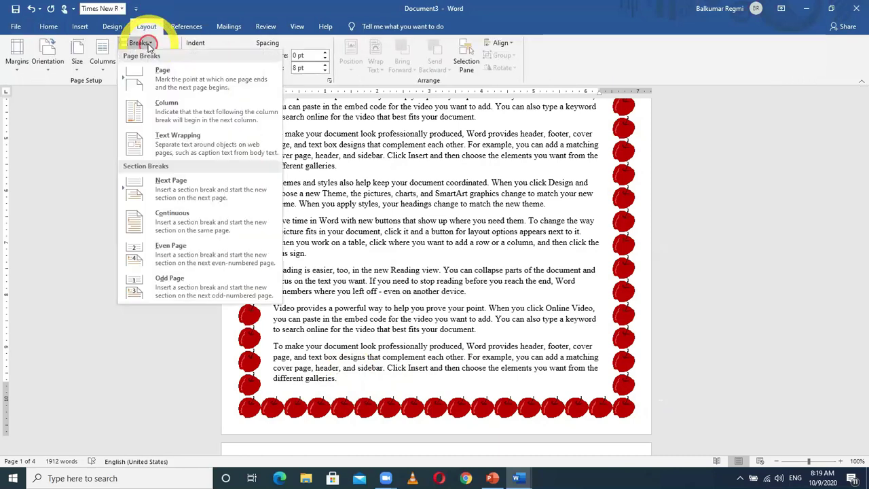
{"action": "left_click", "coordinate": [171, 187]}
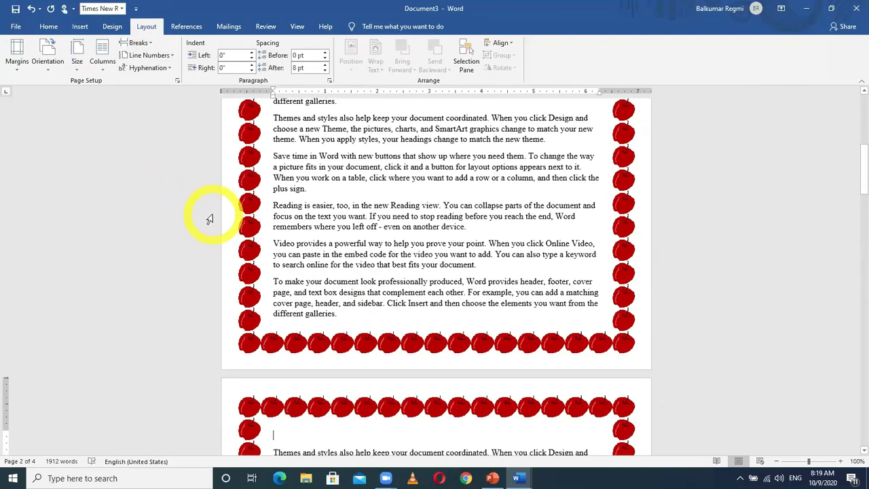
{"action": "key", "text": "Delete"}
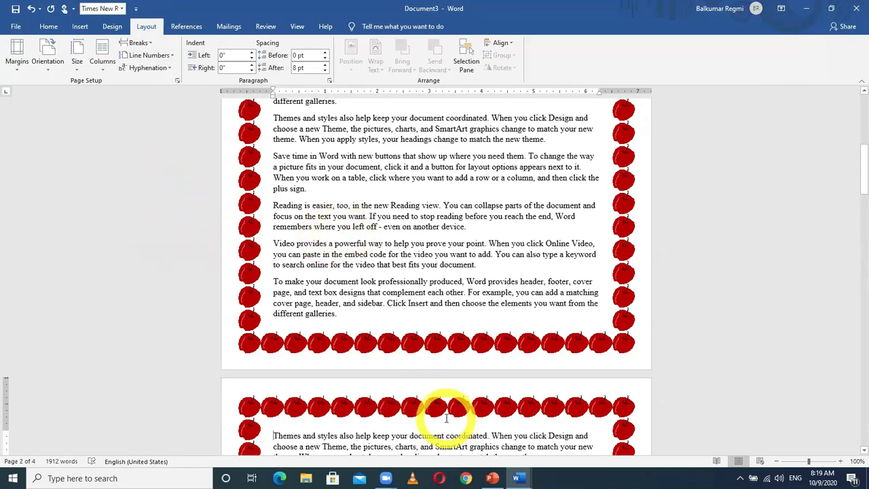
Insert a Next Page section break after the last paragraph of page 2 and remove the blank line starting page 3.
{"action": "scroll", "coordinate": [445, 419], "scroll_direction": "down", "scroll_amount": 10}
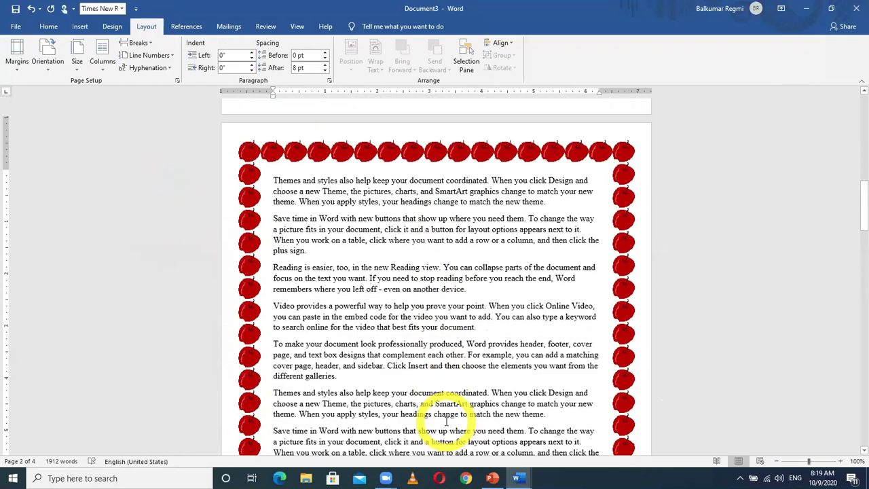
{"action": "scroll", "coordinate": [445, 419], "scroll_direction": "down", "scroll_amount": 2}
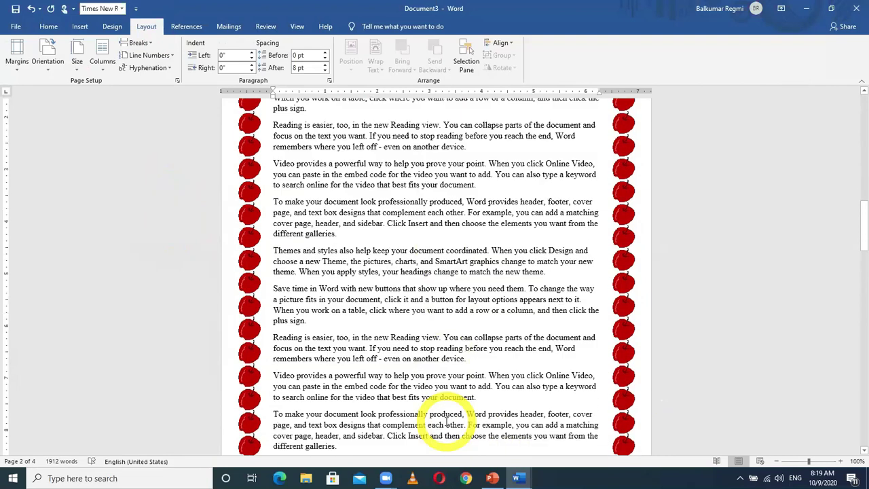
{"action": "scroll", "coordinate": [445, 422], "scroll_direction": "down", "scroll_amount": 6}
{"action": "left_click", "coordinate": [317, 330]}
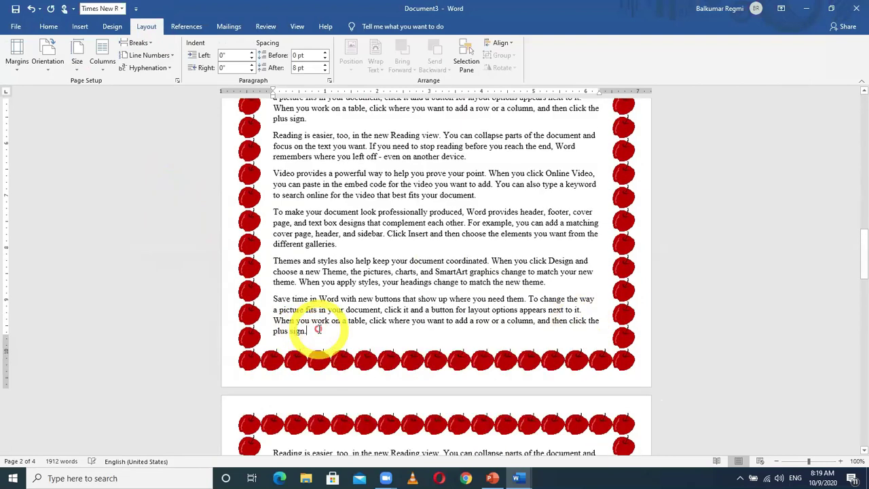
{"action": "left_click", "coordinate": [143, 43]}
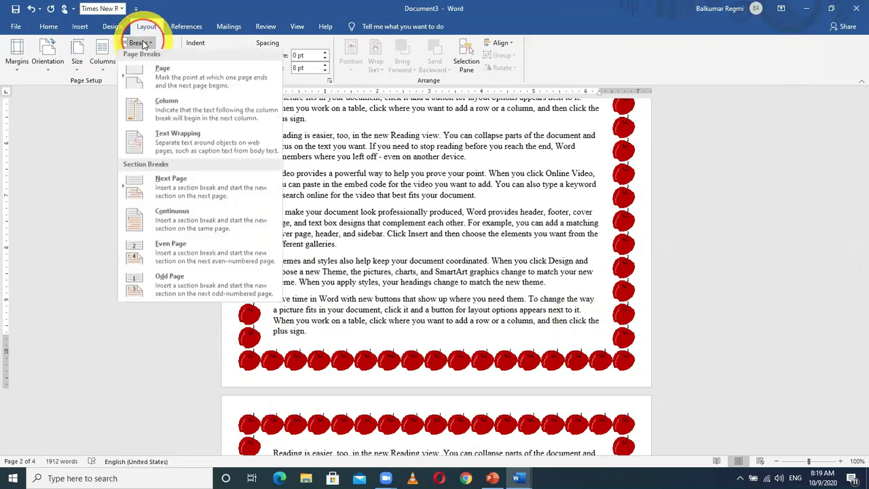
{"action": "left_click", "coordinate": [163, 184]}
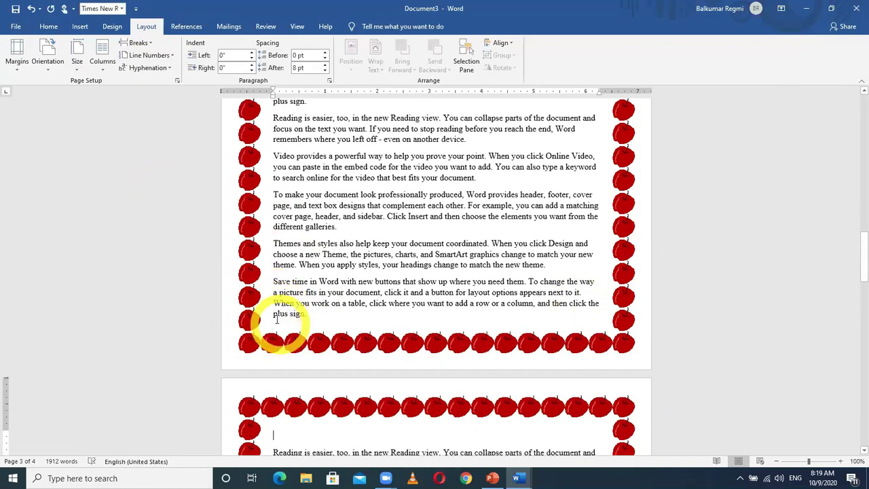
{"action": "key", "text": "Delete"}
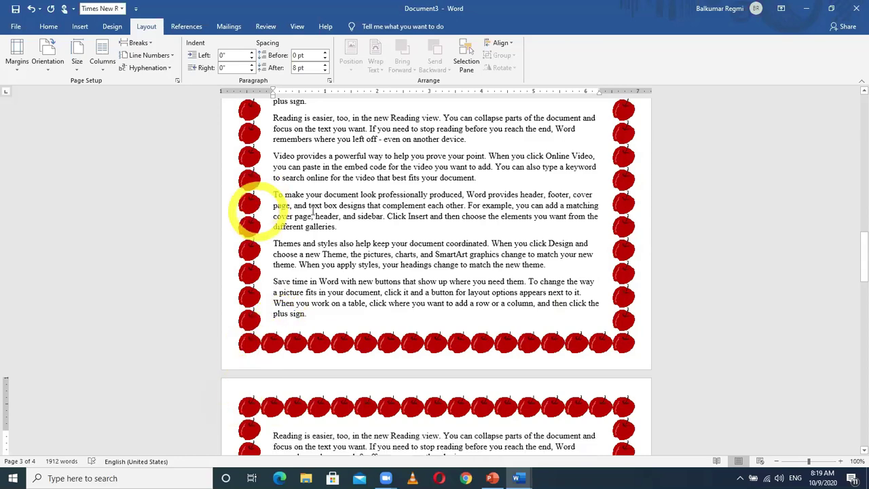
Insert a Next Page section break after the last paragraph of page 3 and remove the blank line starting page 4.
{"action": "scroll", "coordinate": [325, 205], "scroll_direction": "down", "scroll_amount": 10}
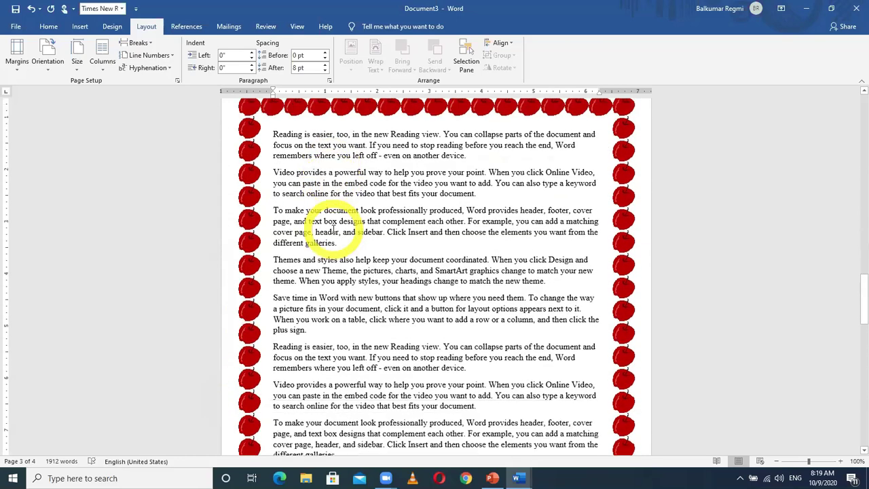
{"action": "scroll", "coordinate": [344, 229], "scroll_direction": "down", "scroll_amount": 3}
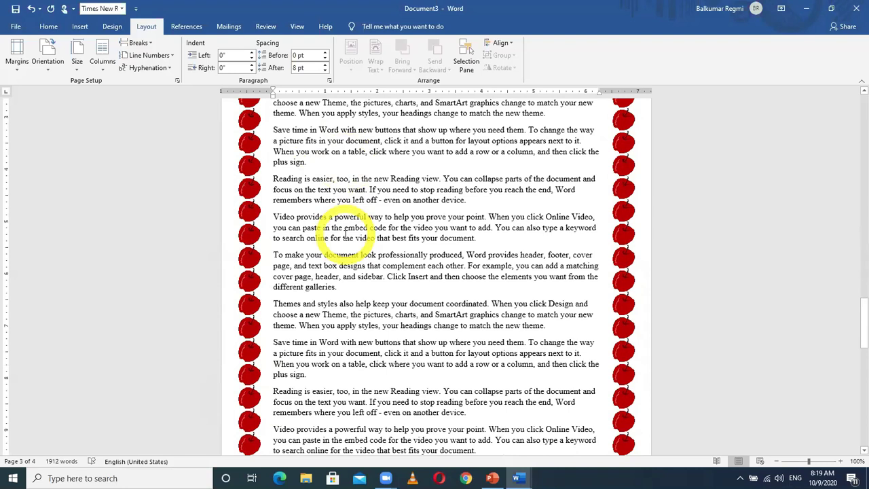
{"action": "scroll", "coordinate": [344, 234], "scroll_direction": "down", "scroll_amount": 3}
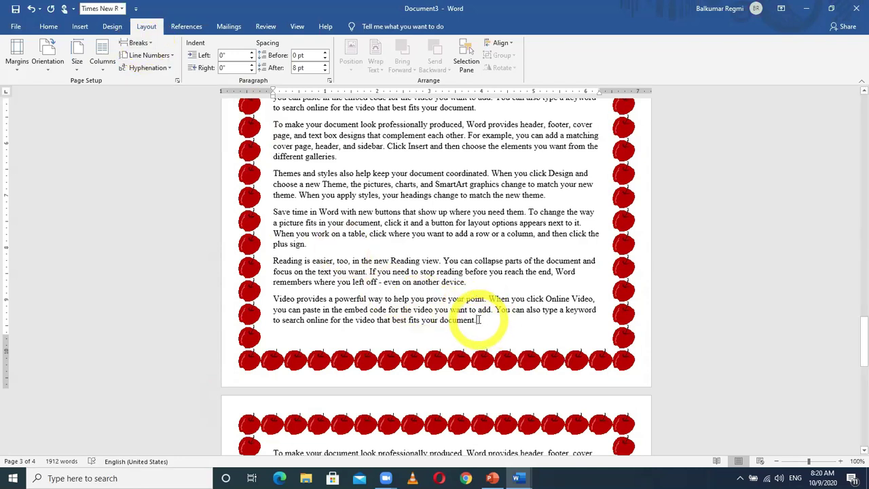
{"action": "triple_click", "coordinate": [482, 321]}
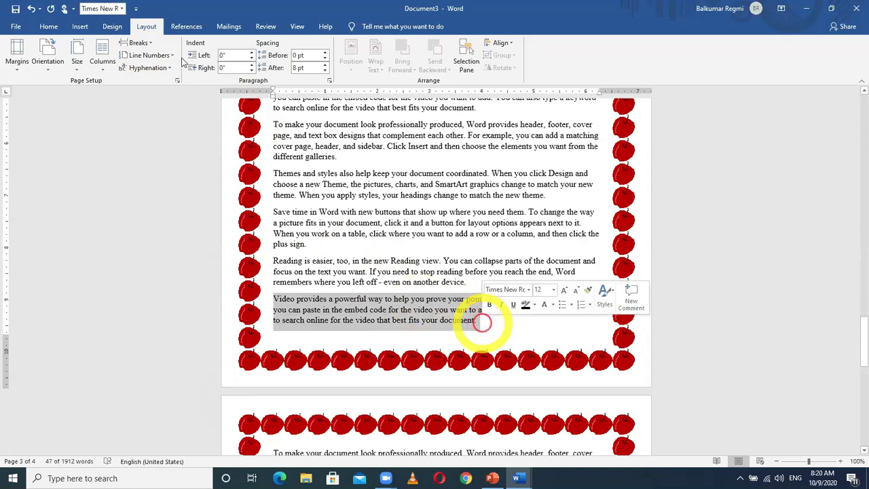
{"action": "left_click", "coordinate": [482, 322]}
{"action": "left_click", "coordinate": [140, 42]}
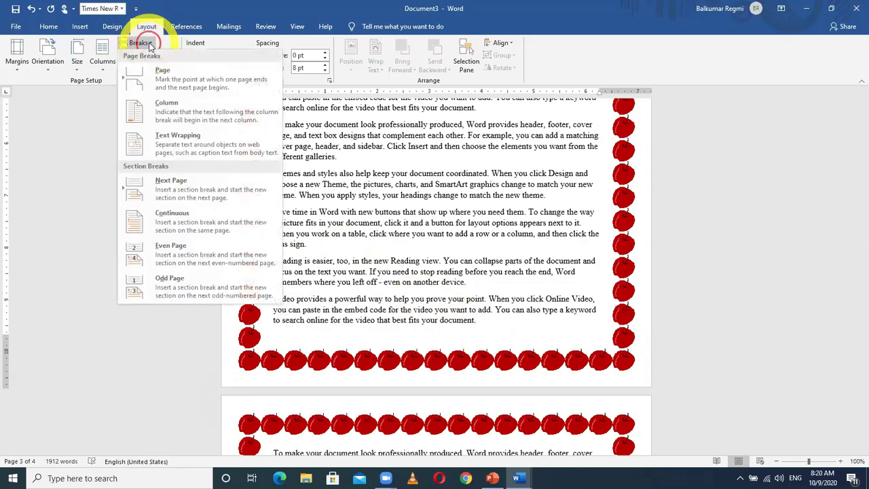
{"action": "left_click", "coordinate": [171, 185]}
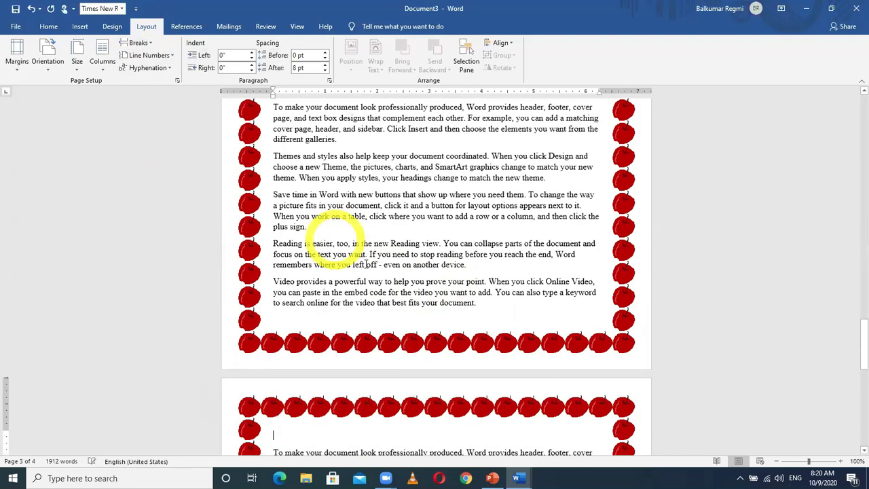
Examine the four pages side by side at 40% zoom, selecting body text page by page to point out each section.
{"action": "scroll", "coordinate": [298, 339], "scroll_direction": "down", "scroll_amount": 12}
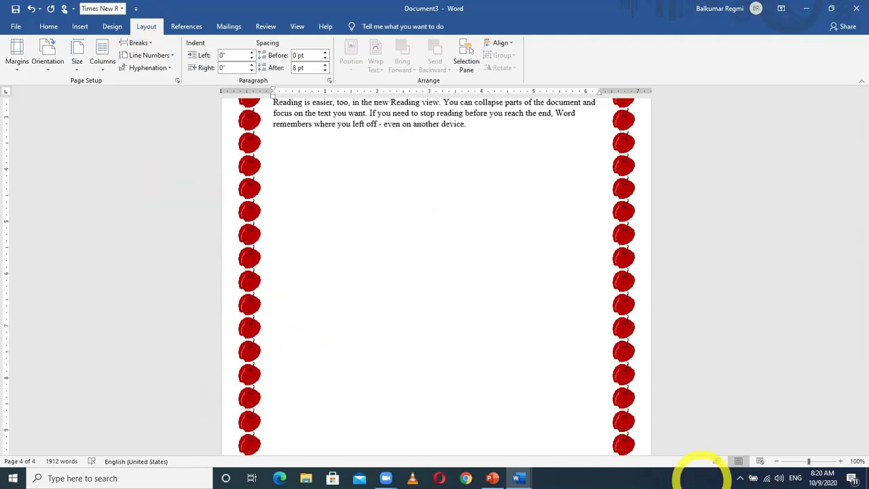
{"action": "scroll", "coordinate": [483, 266], "scroll_direction": "down", "scroll_amount": 4, "text": "ctrl"}
{"action": "scroll", "coordinate": [484, 267], "scroll_direction": "down", "scroll_amount": 5, "text": "ctrl"}
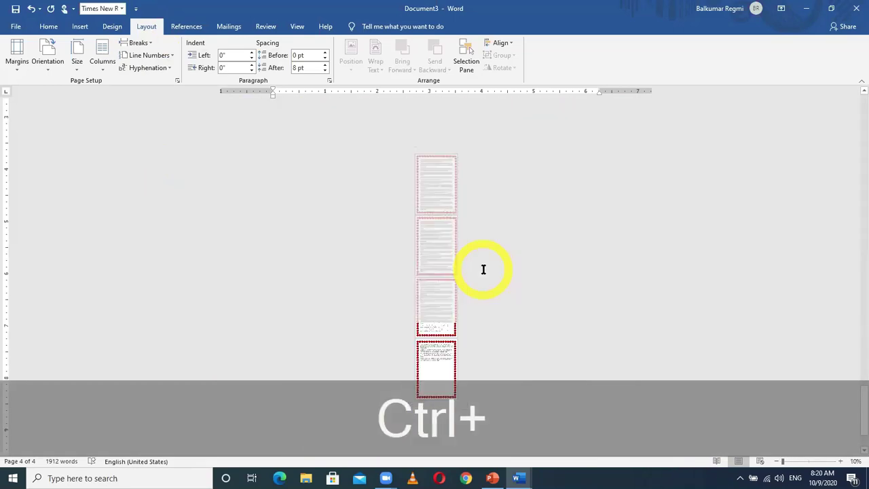
{"action": "scroll", "coordinate": [483, 269], "scroll_direction": "up", "scroll_amount": 4, "text": "ctrl"}
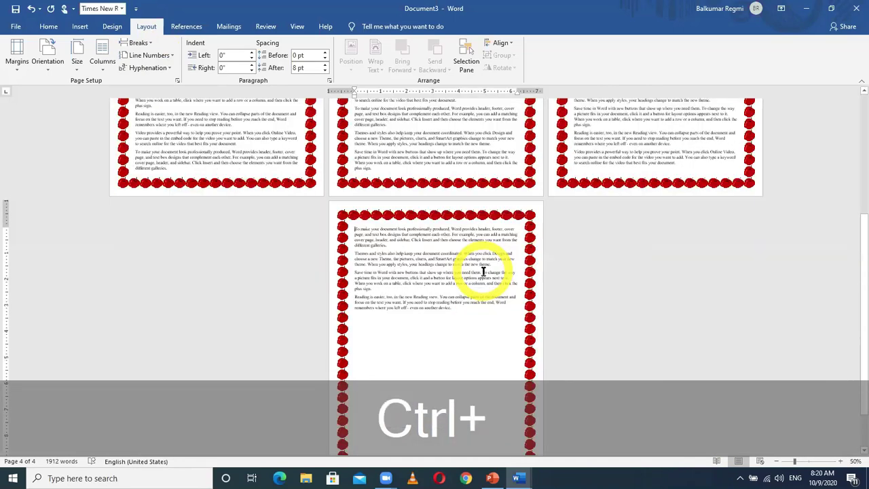
{"action": "scroll", "coordinate": [483, 271], "scroll_direction": "up", "scroll_amount": 2, "text": "ctrl"}
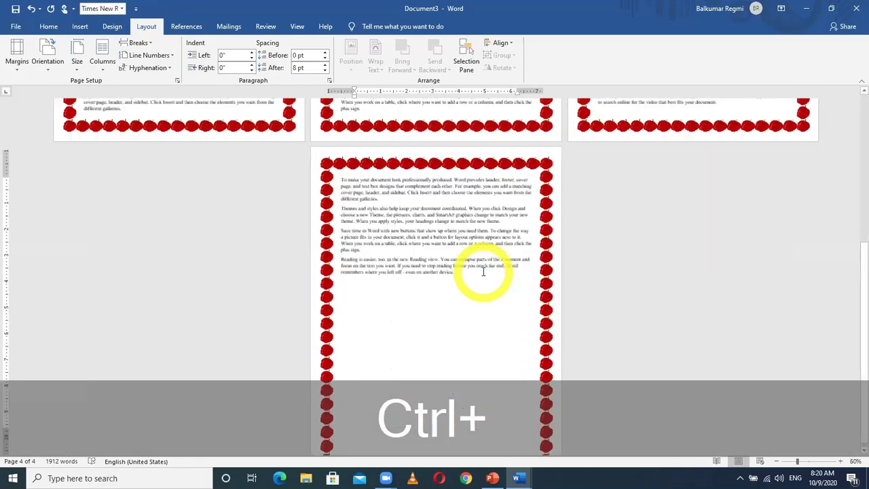
{"action": "scroll", "coordinate": [483, 271], "scroll_direction": "down", "scroll_amount": 1, "text": "ctrl"}
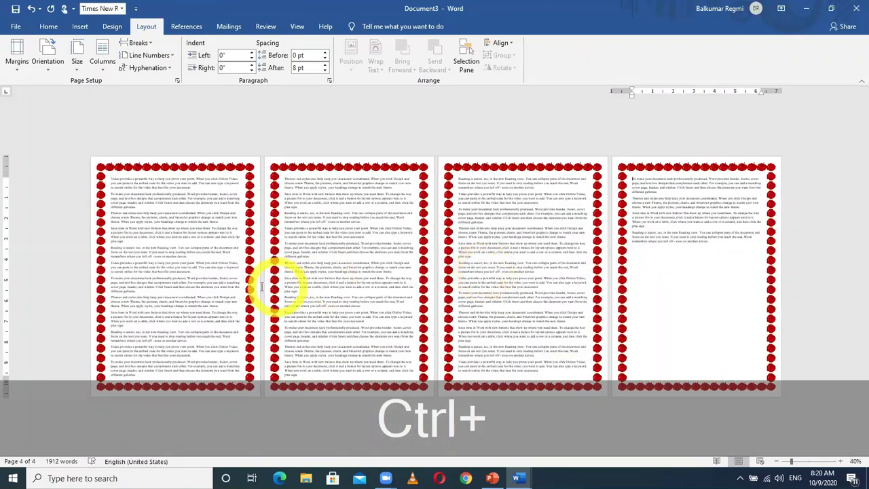
{"action": "left_click", "coordinate": [205, 266]}
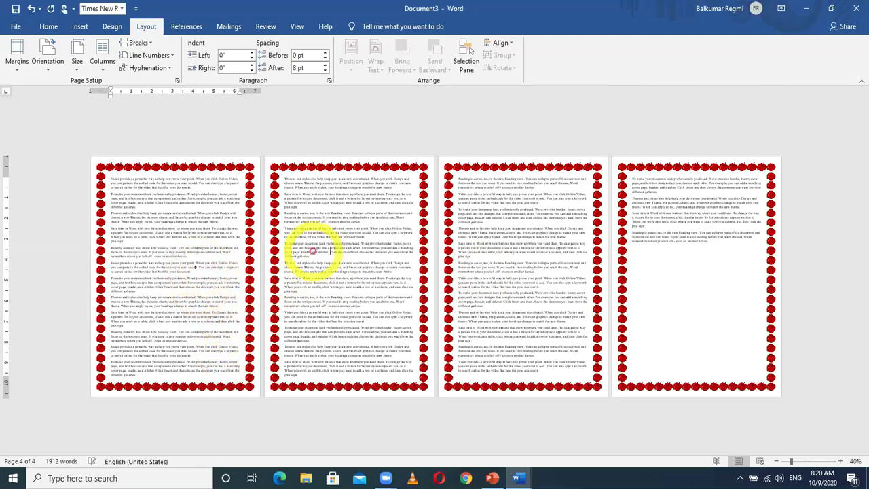
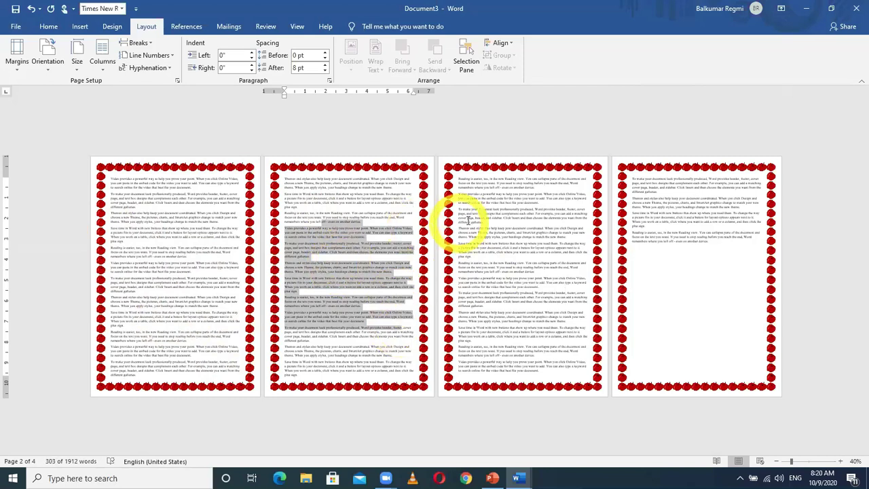
{"action": "left_click_drag", "start_coordinate": [475, 219], "coordinate": [541, 331]}
{"action": "left_click_drag", "start_coordinate": [651, 198], "coordinate": [694, 234]}
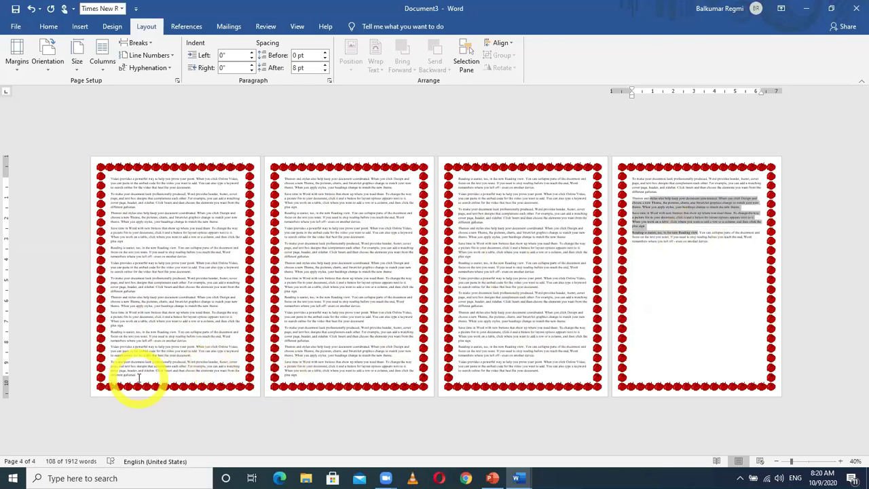
{"action": "left_click_drag", "start_coordinate": [138, 376], "coordinate": [129, 186]}
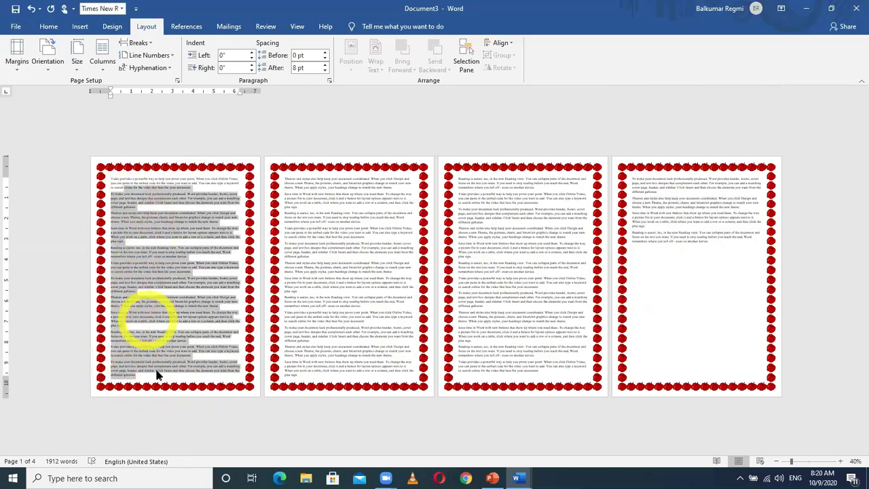
Review the section break types with the cursor at the end of page 1, then select most of that page's text.
{"action": "left_click", "coordinate": [140, 382]}
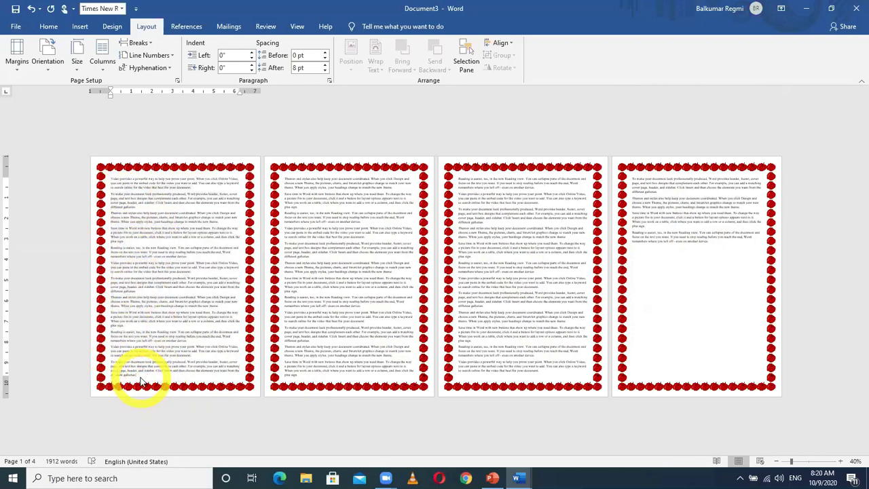
{"action": "left_click", "coordinate": [150, 46]}
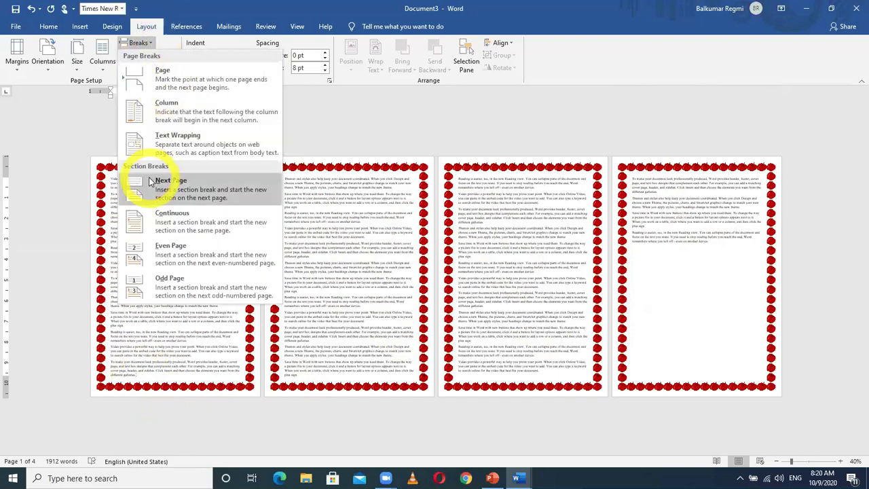
{"action": "left_click", "coordinate": [364, 351]}
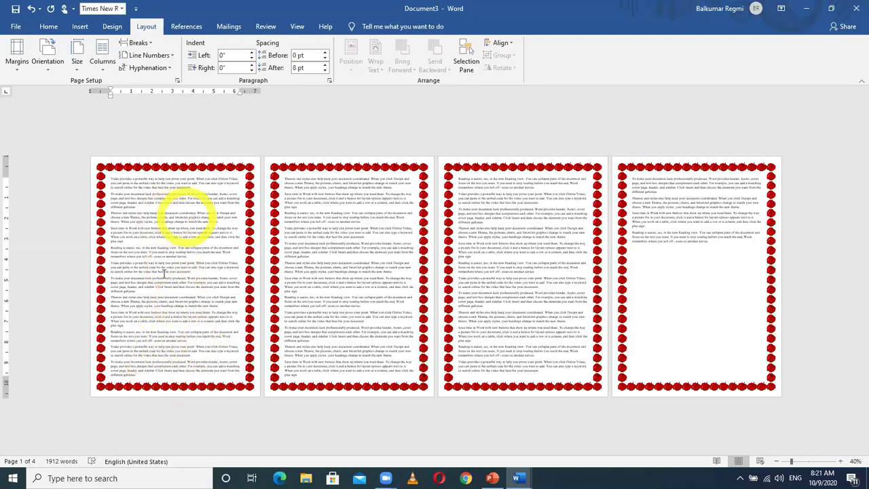
{"action": "left_click_drag", "start_coordinate": [152, 367], "coordinate": [145, 227]}
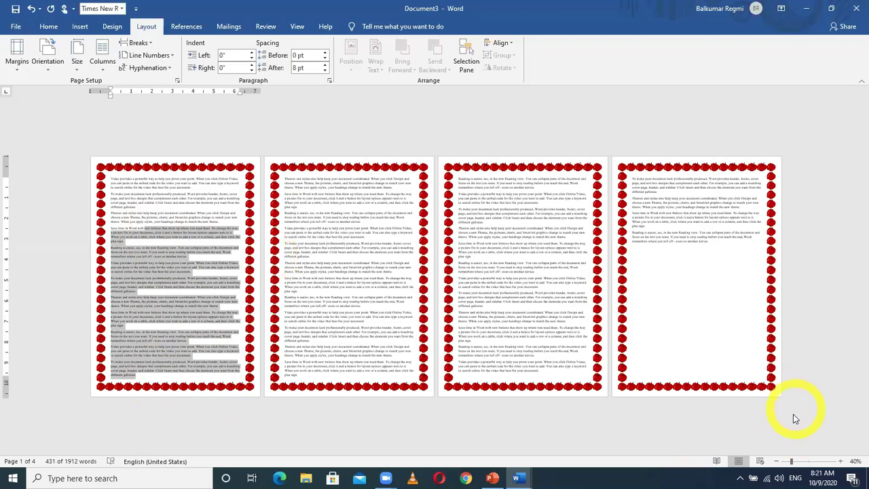
Examine the four-page document at zoom levels between 30% and 120%, finishing back at 40%.
{"action": "key", "text": "F12"}
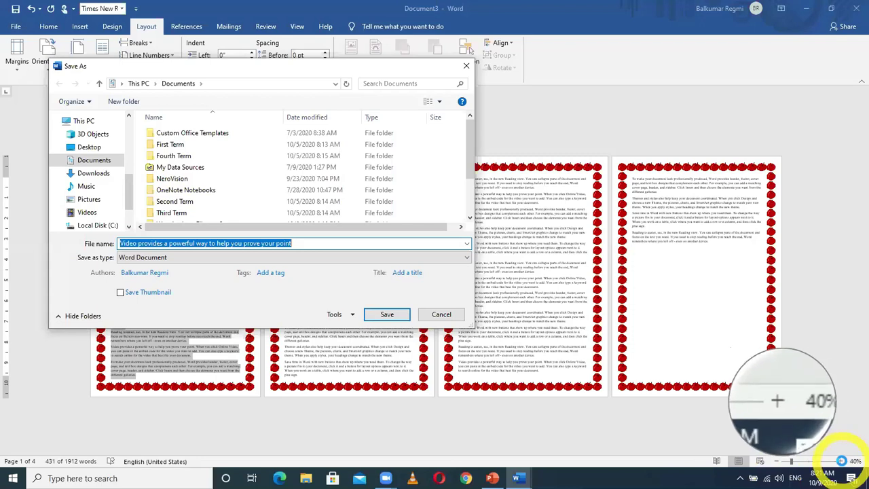
{"action": "left_click", "coordinate": [441, 314]}
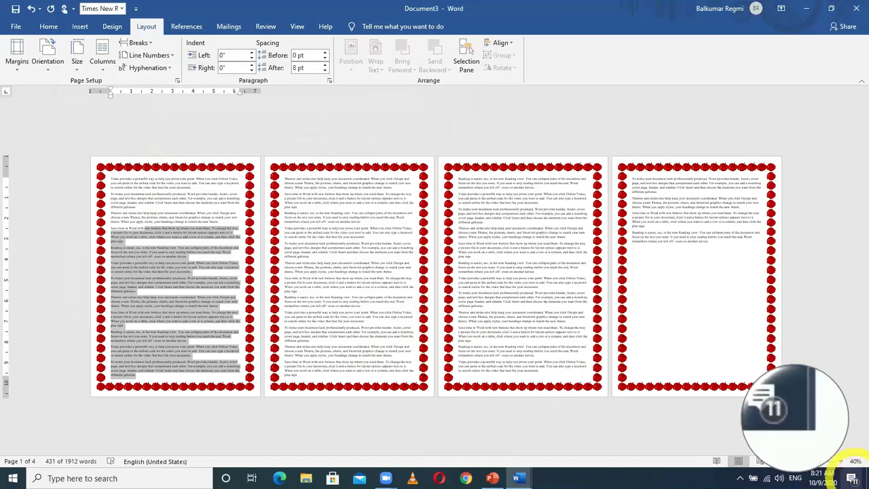
{"action": "left_click", "coordinate": [841, 462]}
{"action": "left_click", "coordinate": [842, 462]}
{"action": "left_click", "coordinate": [841, 462]}
{"action": "left_click", "coordinate": [841, 462]}
{"action": "left_click", "coordinate": [841, 462]}
{"action": "left_click", "coordinate": [841, 462]}
{"action": "left_click", "coordinate": [842, 462]}
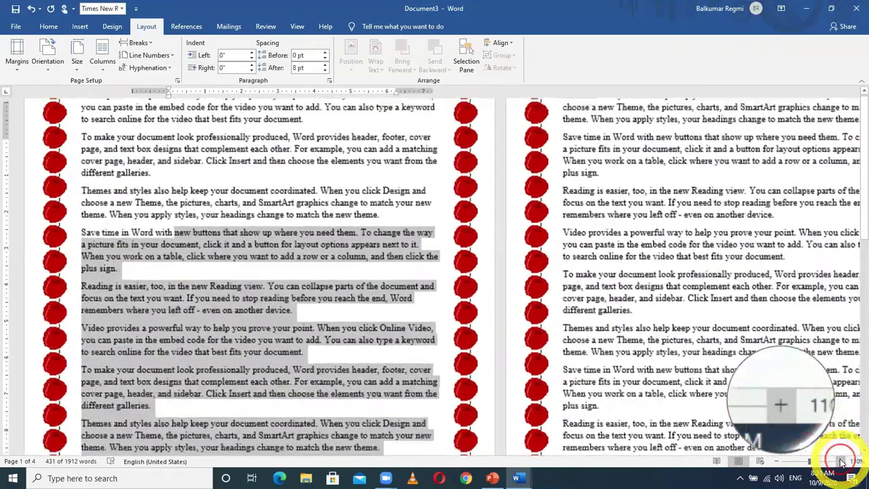
{"action": "left_click", "coordinate": [841, 461]}
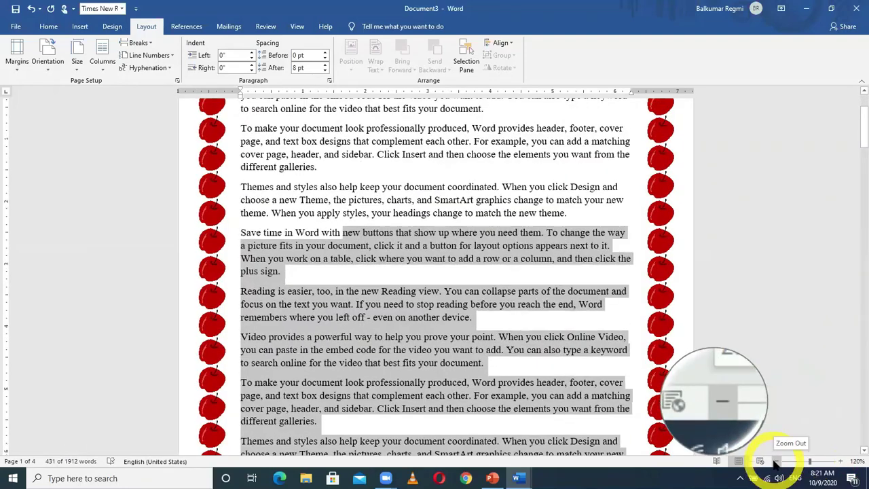
{"action": "left_click", "coordinate": [777, 461]}
{"action": "left_click", "coordinate": [777, 462]}
{"action": "left_click", "coordinate": [776, 462]}
{"action": "left_click", "coordinate": [776, 462]}
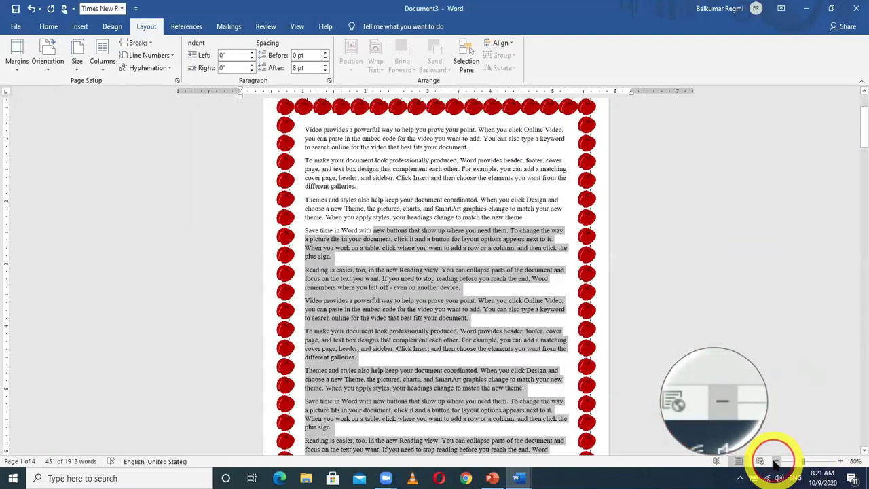
{"action": "left_click", "coordinate": [777, 461]}
{"action": "left_click", "coordinate": [776, 462]}
{"action": "left_click", "coordinate": [776, 461]}
{"action": "left_click", "coordinate": [777, 461]}
{"action": "left_click", "coordinate": [776, 461]}
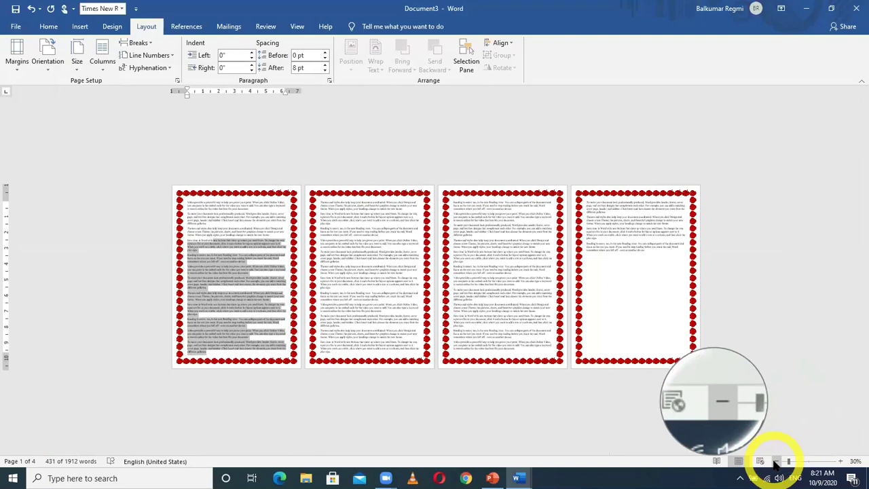
{"action": "left_click", "coordinate": [841, 462]}
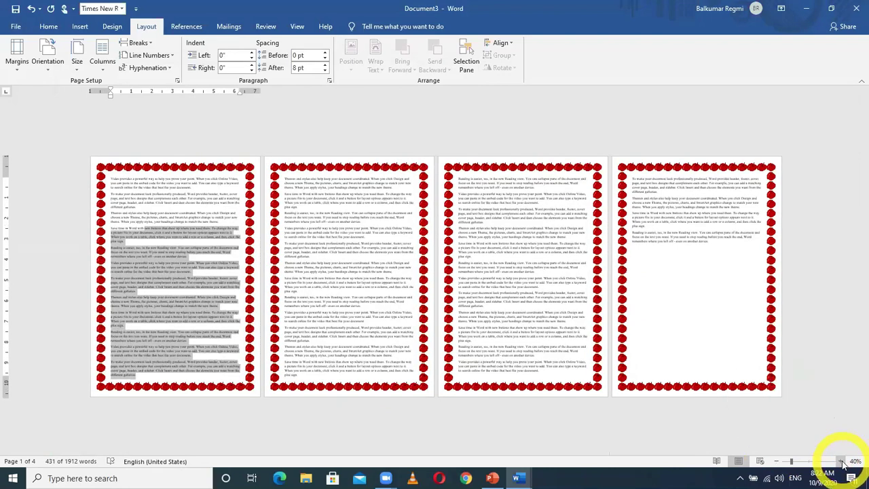
{"action": "key", "text": "F12"}
{"action": "left_click", "coordinate": [448, 313]}
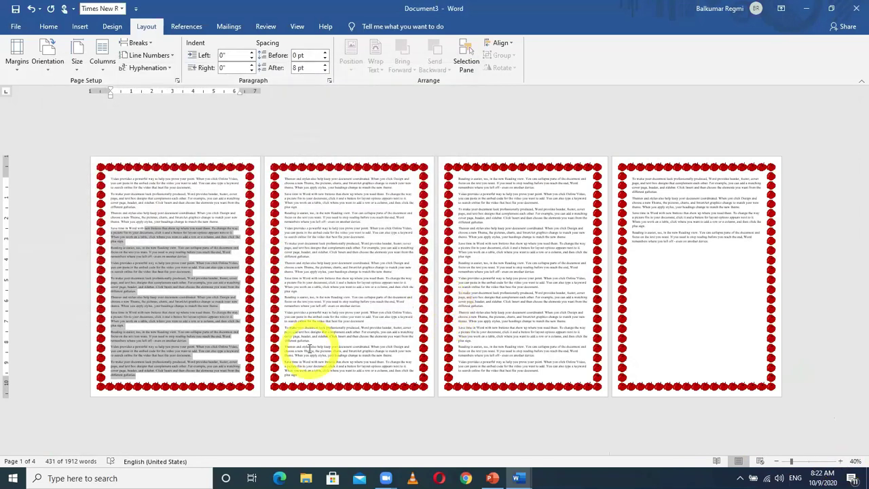
{"action": "left_click_drag", "start_coordinate": [230, 343], "coordinate": [167, 226]}
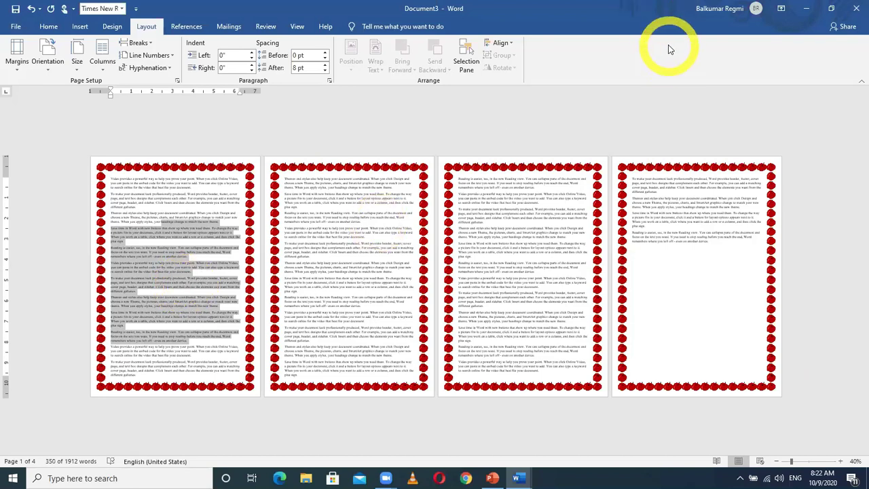
{"action": "left_click", "coordinate": [805, 8]}
{"action": "left_click", "coordinate": [803, 7]}
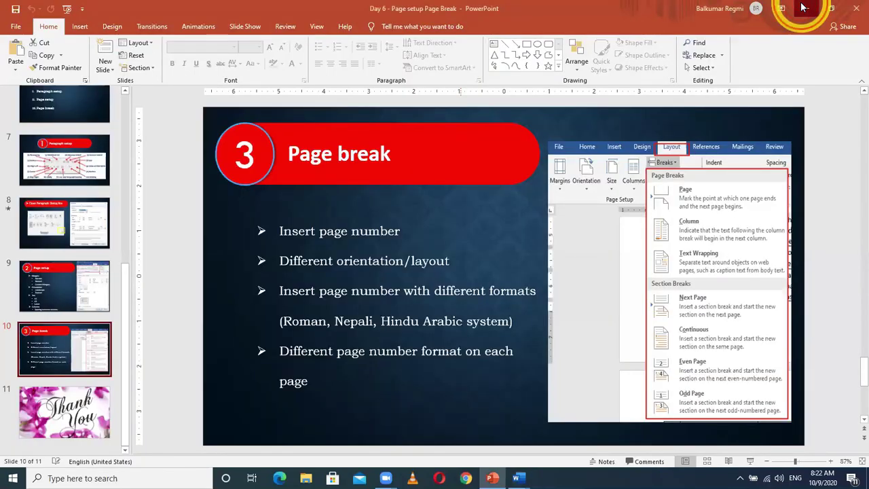
{"action": "left_click", "coordinate": [802, 7]}
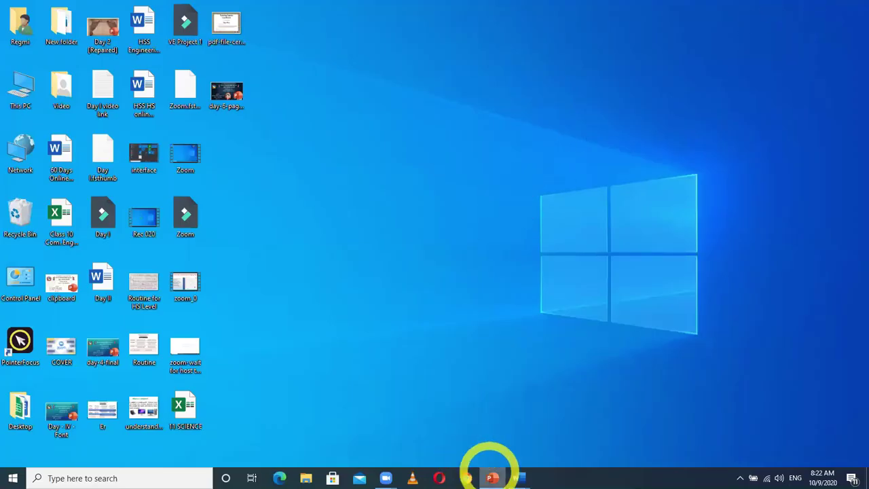
{"action": "mouse_move", "coordinate": [519, 478]}
{"action": "left_click", "coordinate": [557, 441]}
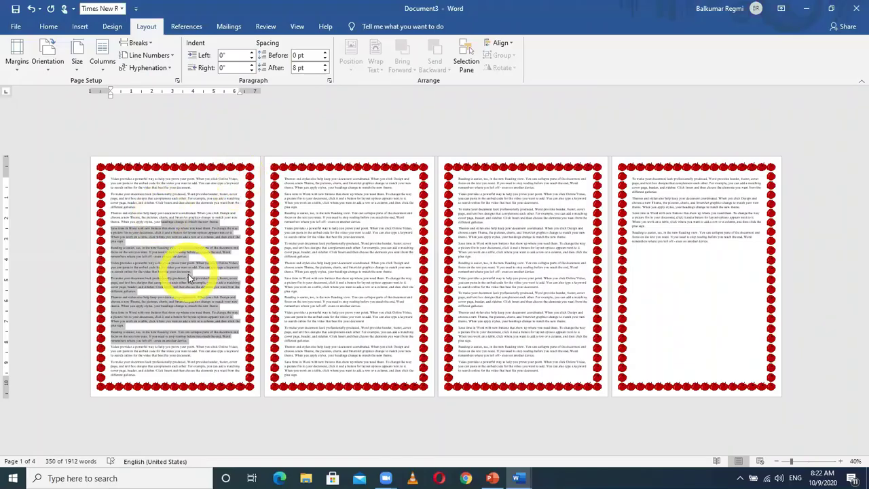
Set page 1's section to landscape orientation and delete text near its end so the section fits on one page.
{"action": "left_click", "coordinate": [190, 280]}
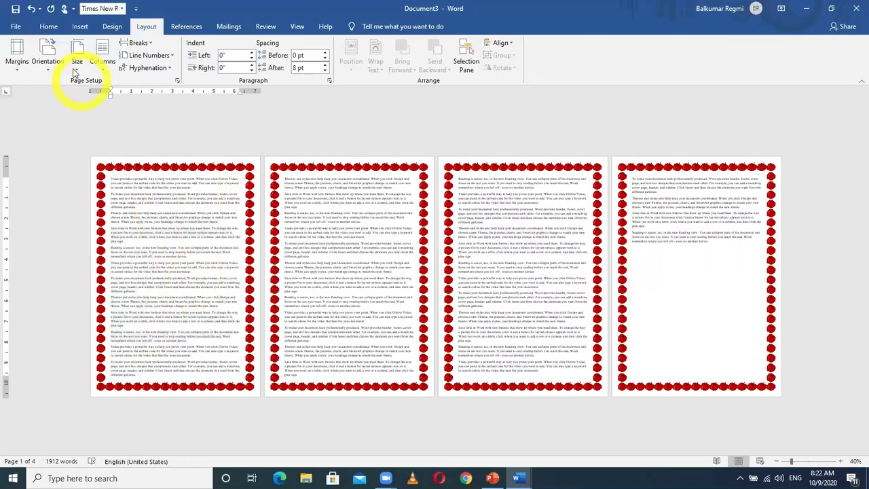
{"action": "left_click", "coordinate": [76, 65]}
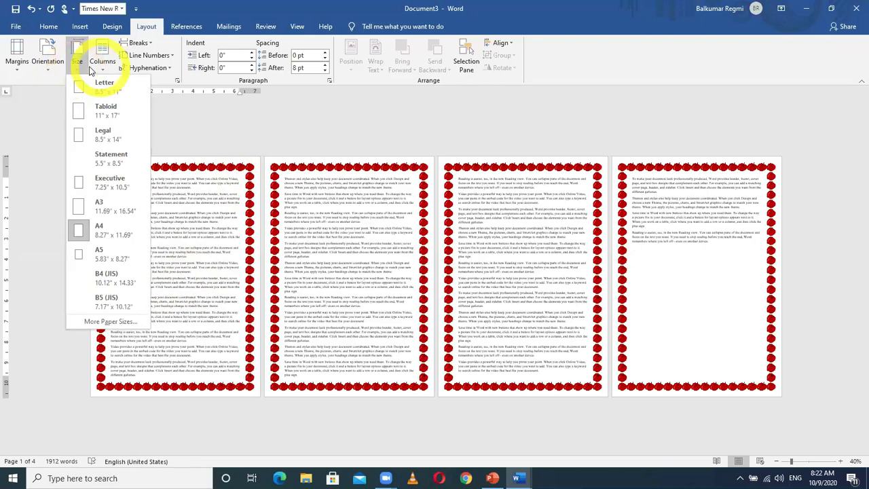
{"action": "left_click", "coordinate": [52, 69]}
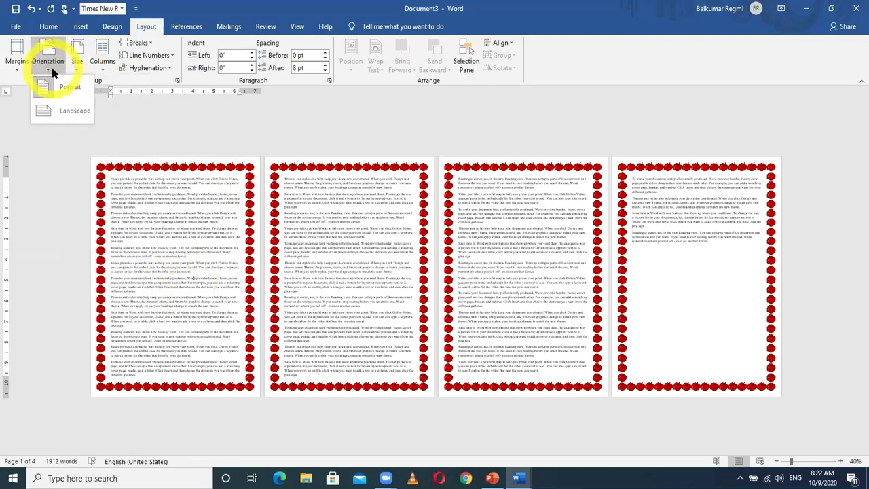
{"action": "left_click", "coordinate": [62, 112]}
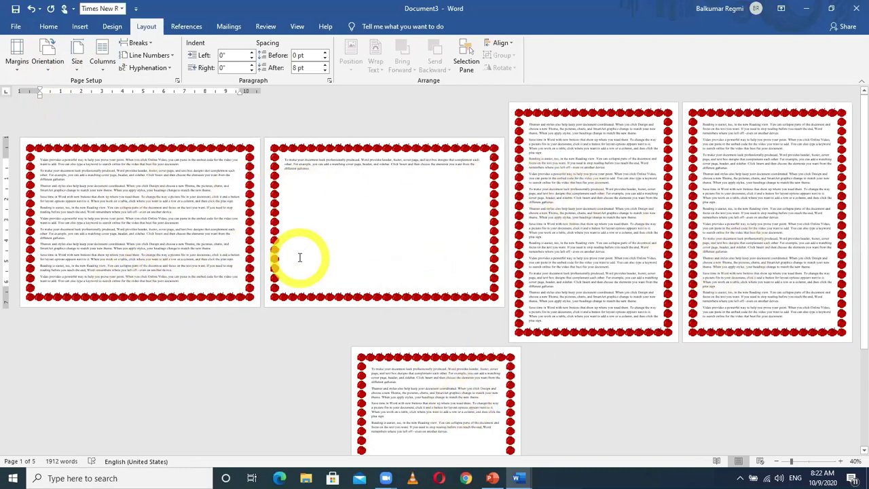
{"action": "key", "text": "BackSpace"}
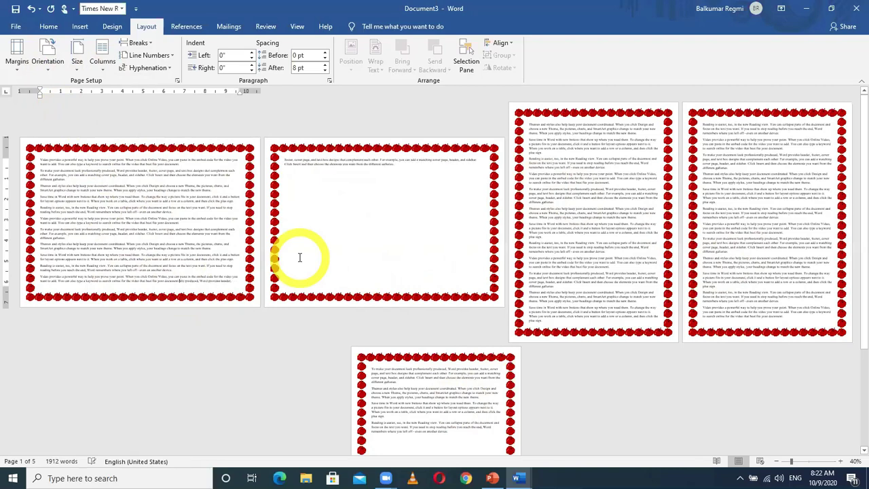
{"action": "key", "text": "BackSpace"}
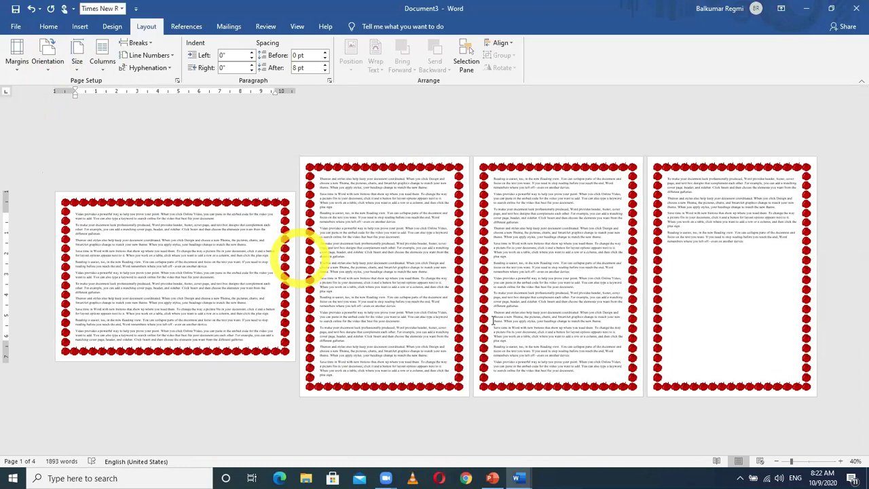
Set the paper size of page 3's section to A3 (11.69" x 16.54").
{"action": "left_click", "coordinate": [495, 322]}
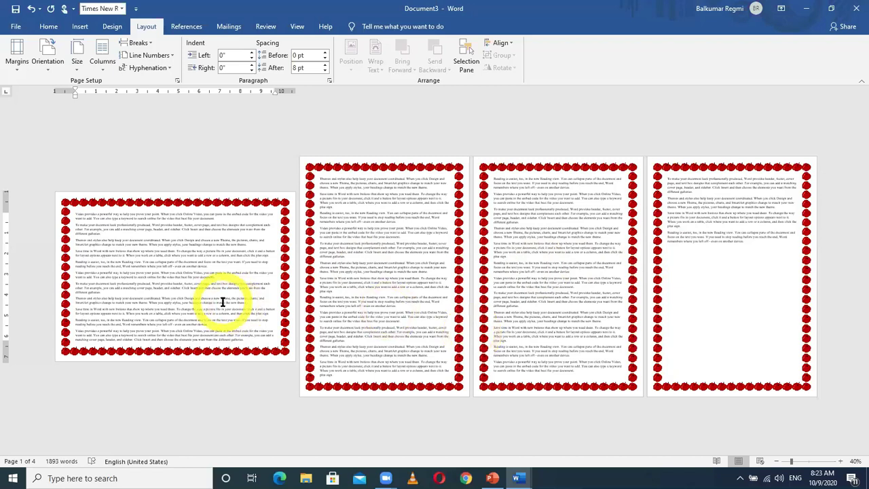
{"action": "left_click_drag", "start_coordinate": [575, 297], "coordinate": [531, 220]}
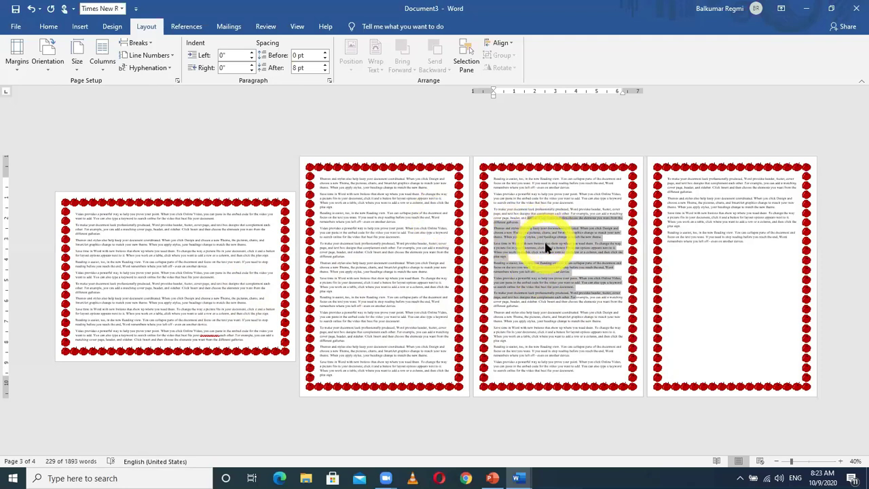
{"action": "left_click", "coordinate": [78, 70]}
{"action": "left_click", "coordinate": [95, 203]}
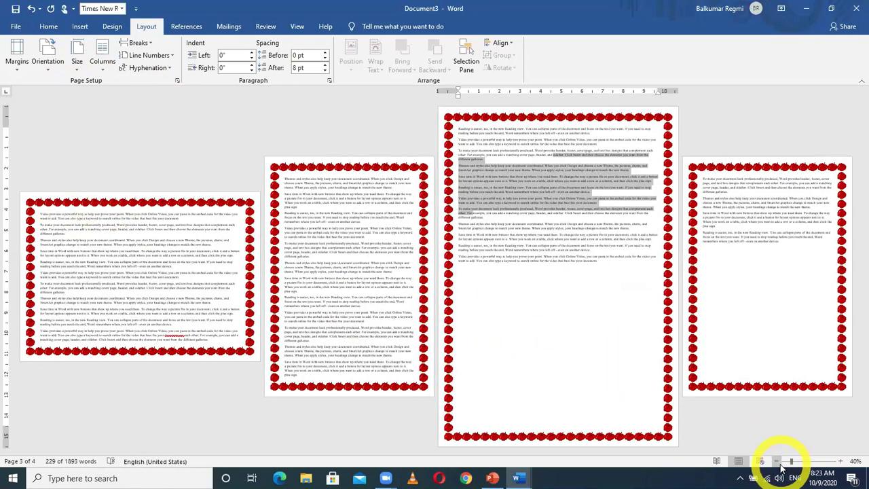
Compare the page layouts across the sections, selecting body text on pages 2, 3 and 4 to point out each one.
{"action": "left_click", "coordinate": [180, 273]}
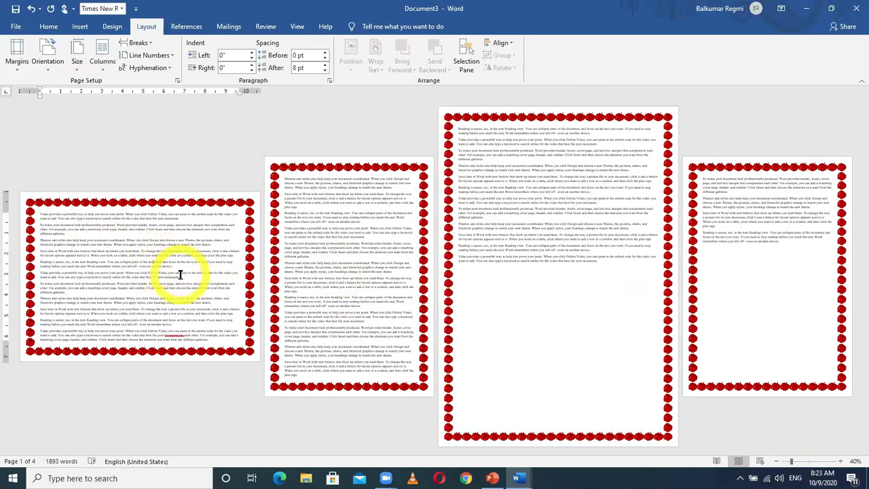
{"action": "left_click_drag", "start_coordinate": [413, 314], "coordinate": [345, 218]}
{"action": "left_click_drag", "start_coordinate": [631, 264], "coordinate": [555, 155]}
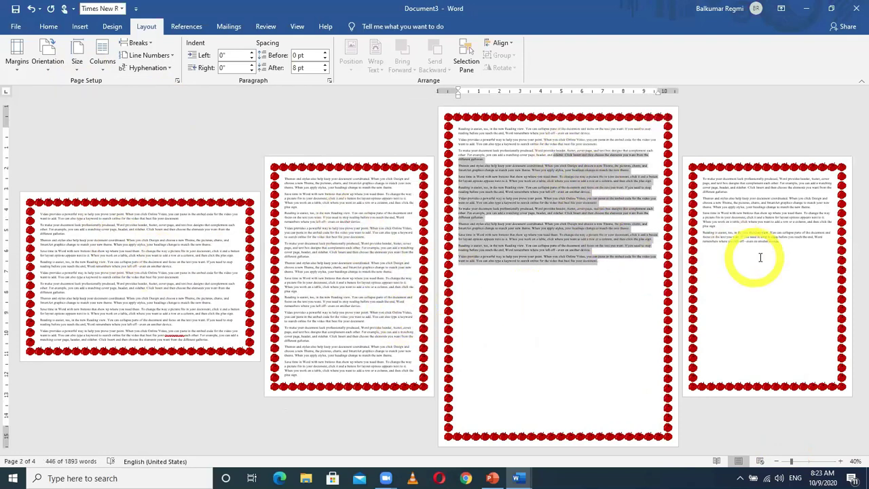
{"action": "left_click_drag", "start_coordinate": [794, 246], "coordinate": [702, 179]}
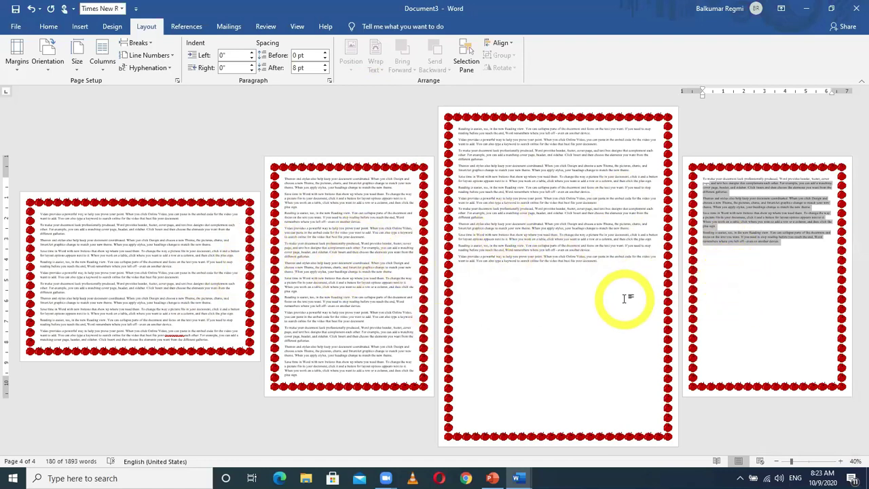
Change the page border on page 1 to the cake-slice art, applied to this section only.
{"action": "left_click", "coordinate": [157, 291]}
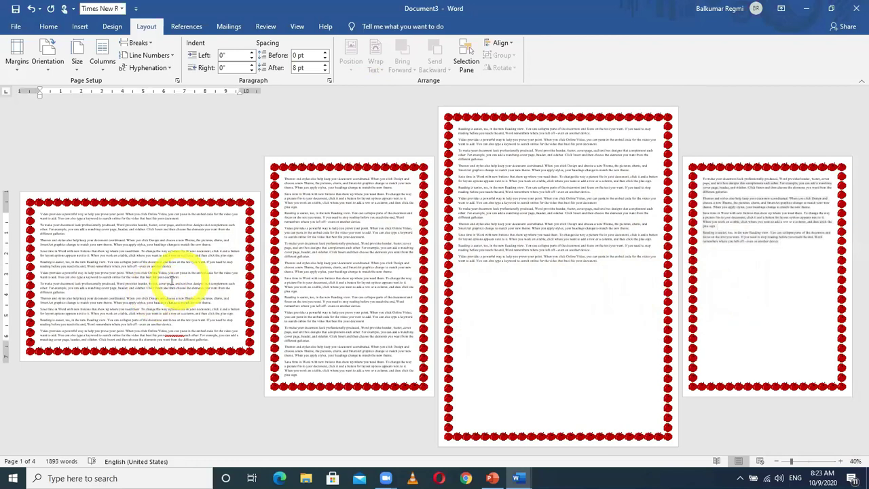
{"action": "left_click_drag", "start_coordinate": [145, 285], "coordinate": [40, 240]}
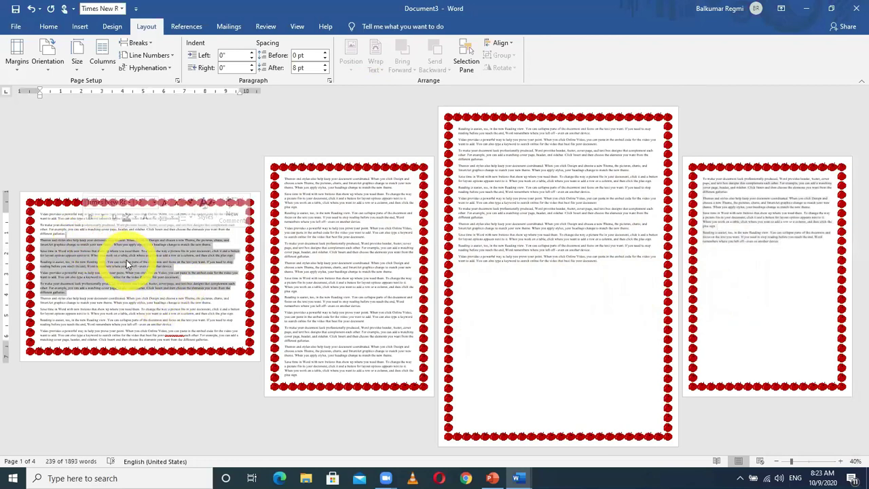
{"action": "left_click", "coordinate": [112, 27]}
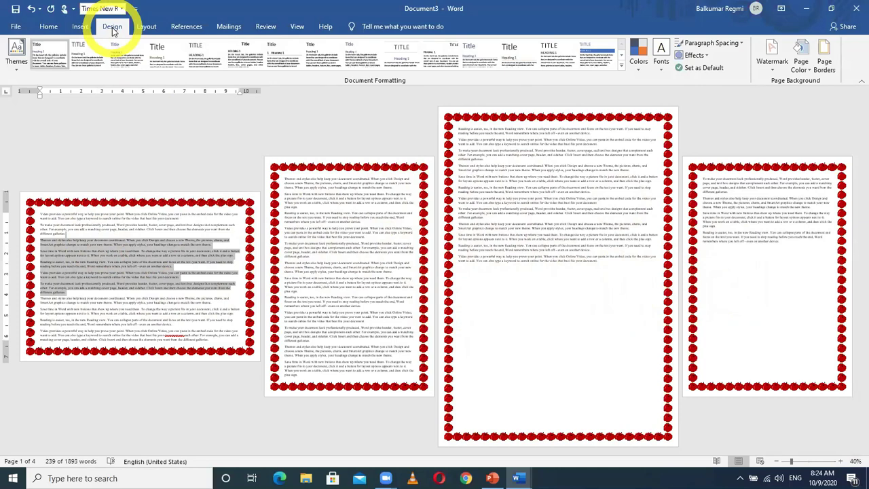
{"action": "left_click", "coordinate": [825, 63]}
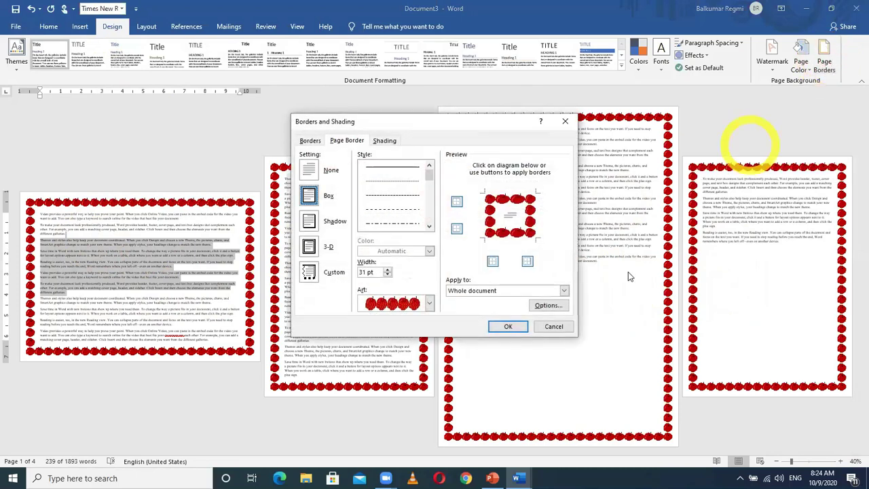
{"action": "left_click", "coordinate": [430, 304]}
{"action": "left_click", "coordinate": [394, 355]}
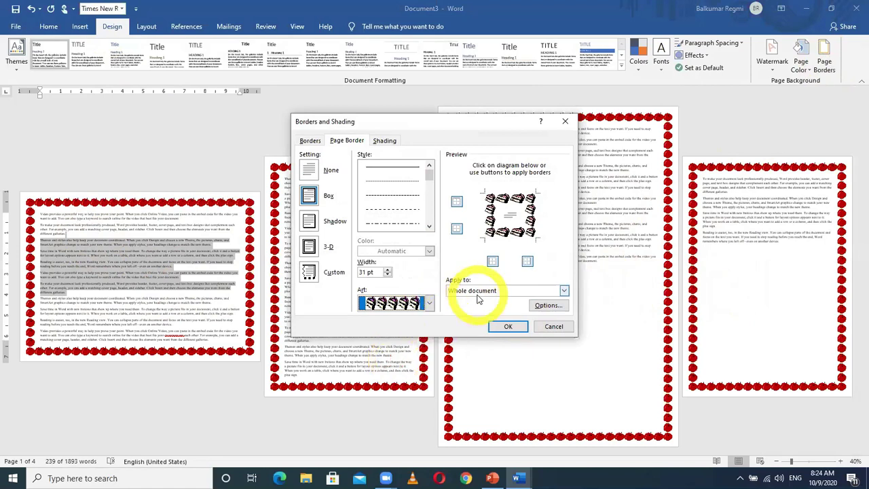
{"action": "left_click", "coordinate": [455, 290]}
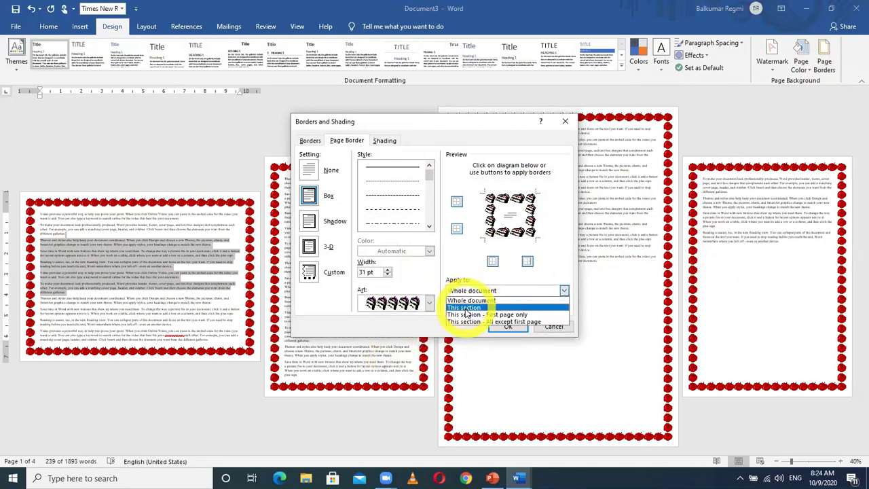
{"action": "left_click", "coordinate": [467, 310]}
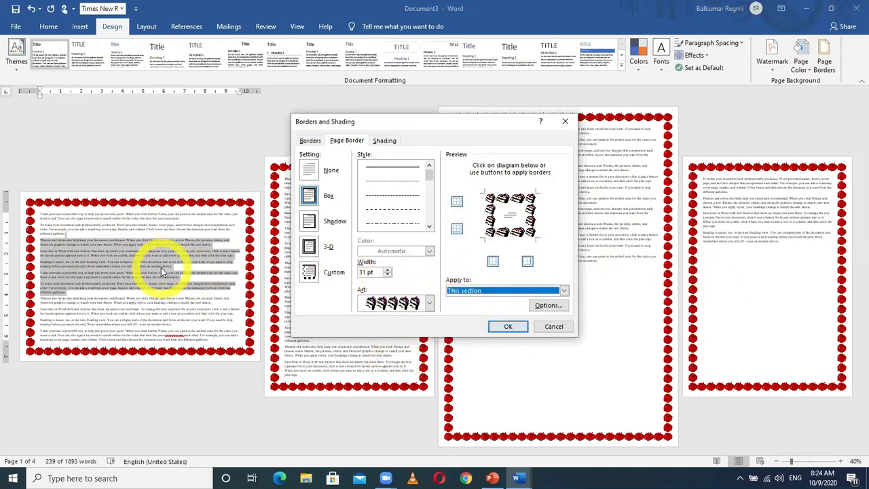
{"action": "left_click", "coordinate": [509, 327]}
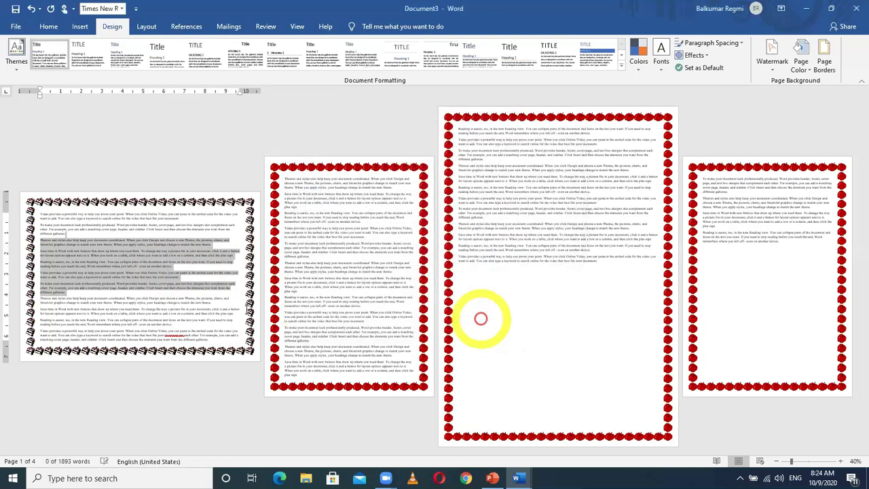
Apply the red apple art page border to page 2's section instead of the whole document.
{"action": "left_click", "coordinate": [378, 287]}
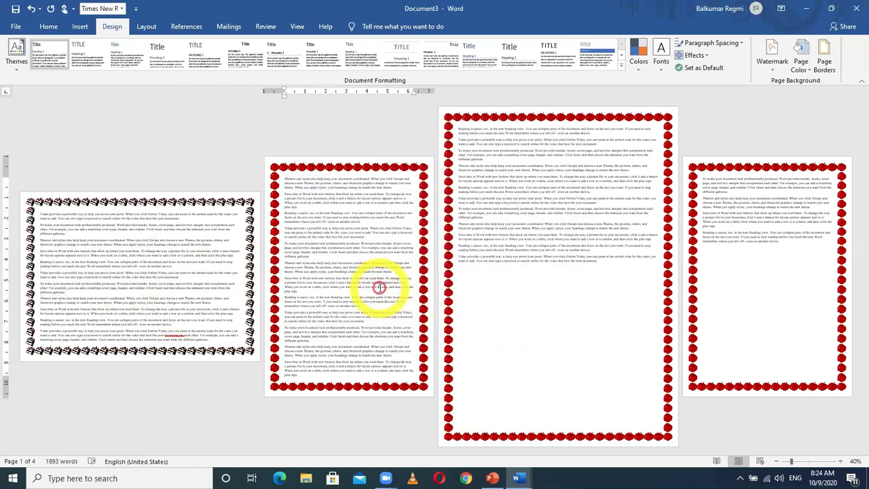
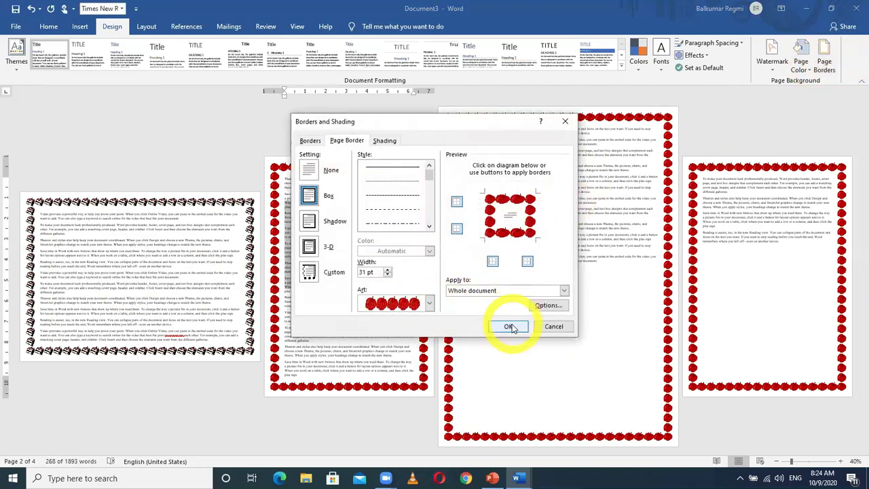
{"action": "left_click", "coordinate": [514, 291]}
{"action": "left_click", "coordinate": [467, 316]}
{"action": "left_click", "coordinate": [508, 326]}
Change the page border on page 3 to the green tree art, applied to this section only.
{"action": "left_click_drag", "start_coordinate": [601, 265], "coordinate": [625, 151]}
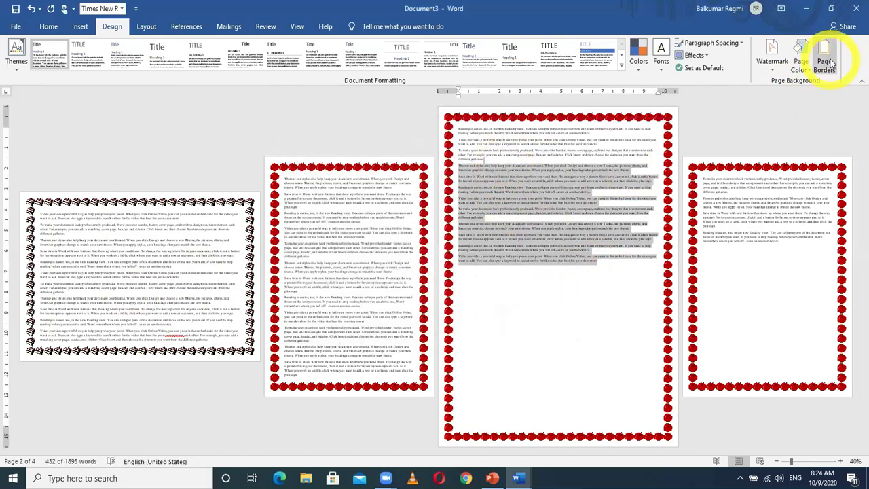
{"action": "left_click", "coordinate": [824, 63]}
{"action": "left_click", "coordinate": [429, 304]}
{"action": "scroll", "coordinate": [412, 349], "scroll_direction": "down", "scroll_amount": 5}
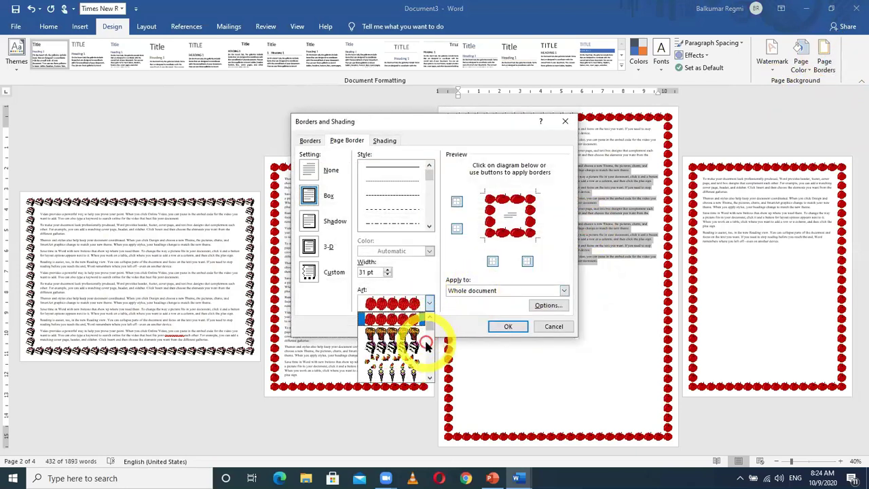
{"action": "left_click", "coordinate": [398, 370]}
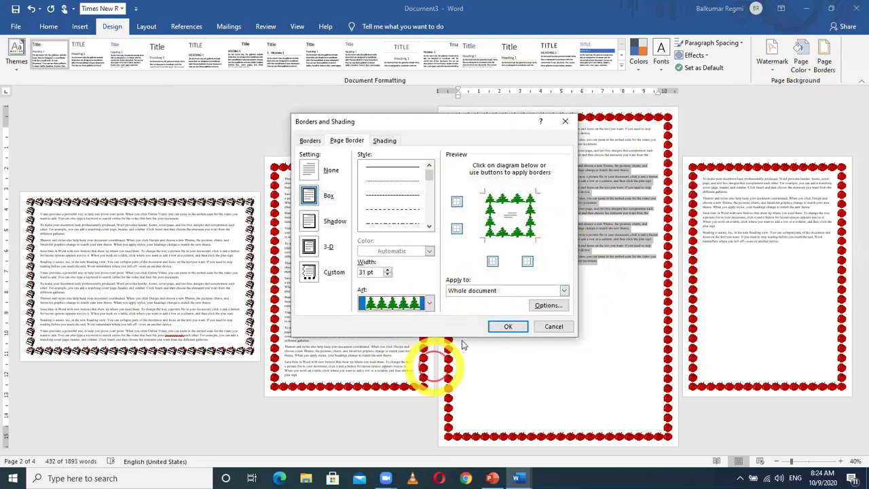
{"action": "left_click", "coordinate": [502, 293]}
{"action": "left_click", "coordinate": [520, 305]}
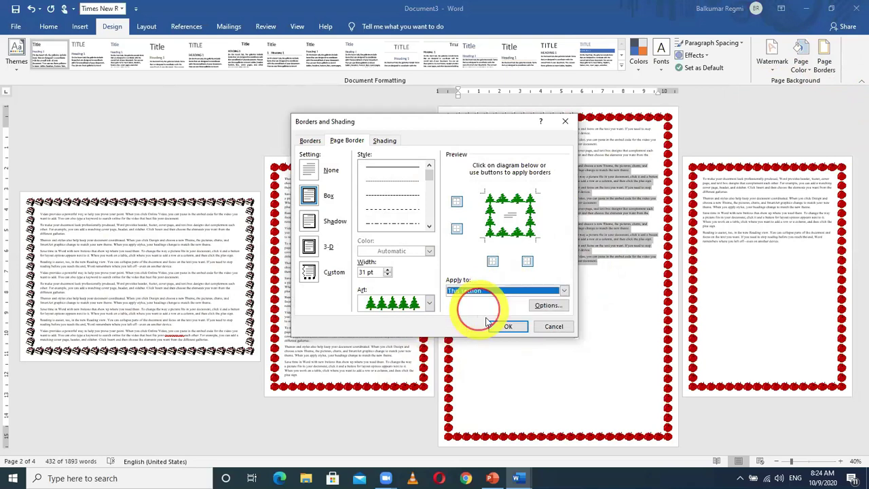
{"action": "left_click", "coordinate": [508, 328]}
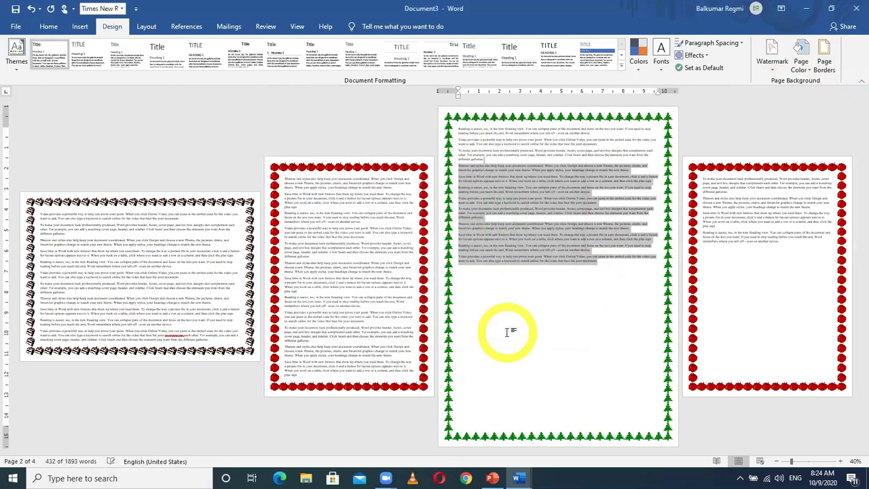
Change the page border on page 4 to the hot-air balloon art, applied to this section only.
{"action": "left_click_drag", "start_coordinate": [704, 175], "coordinate": [742, 228]}
{"action": "left_click", "coordinate": [742, 228]}
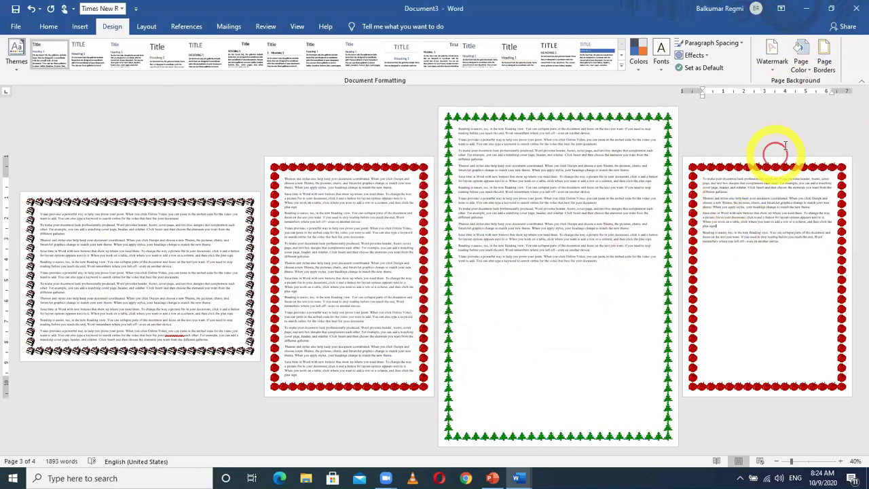
{"action": "left_click", "coordinate": [828, 77]}
{"action": "left_click", "coordinate": [429, 303]}
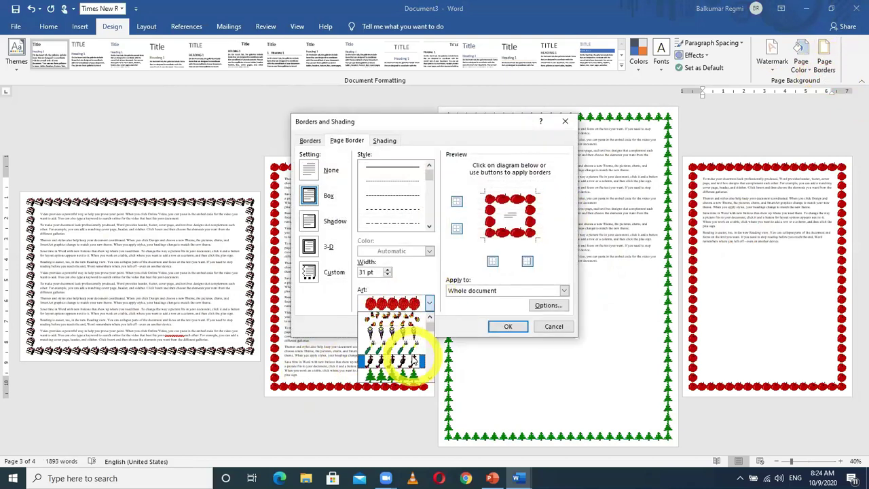
{"action": "left_click", "coordinate": [412, 360]}
{"action": "left_click", "coordinate": [506, 291]}
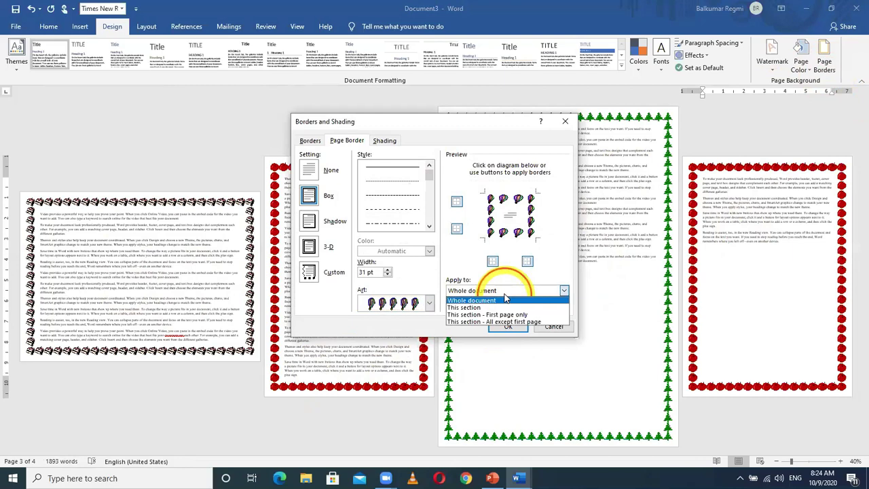
{"action": "left_click", "coordinate": [475, 309]}
{"action": "left_click", "coordinate": [508, 328]}
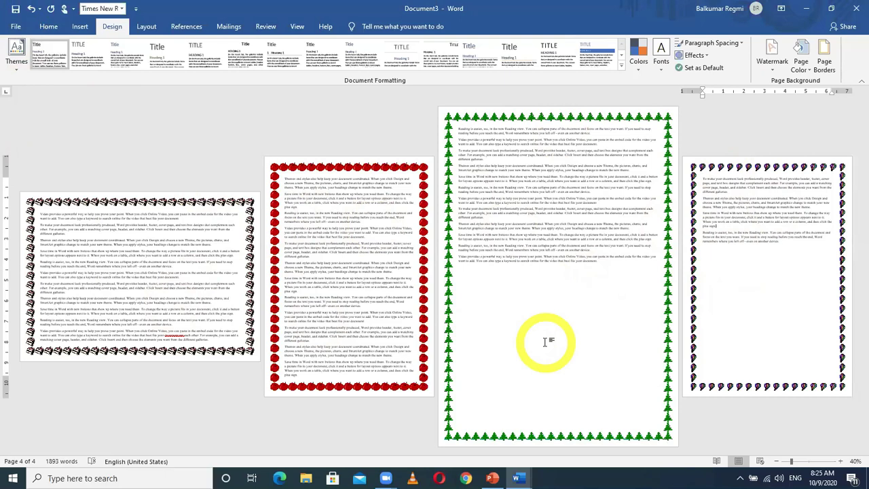
Review the available page break and section break types.
{"action": "left_click", "coordinate": [147, 27]}
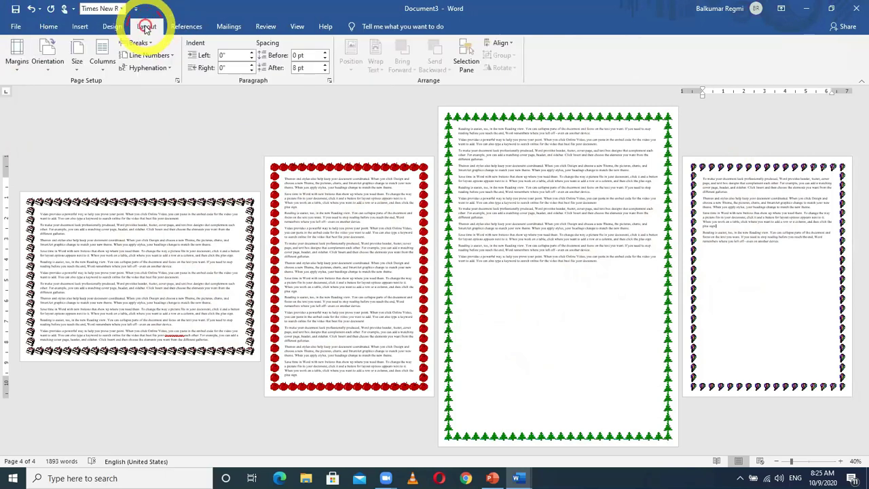
{"action": "left_click", "coordinate": [144, 43]}
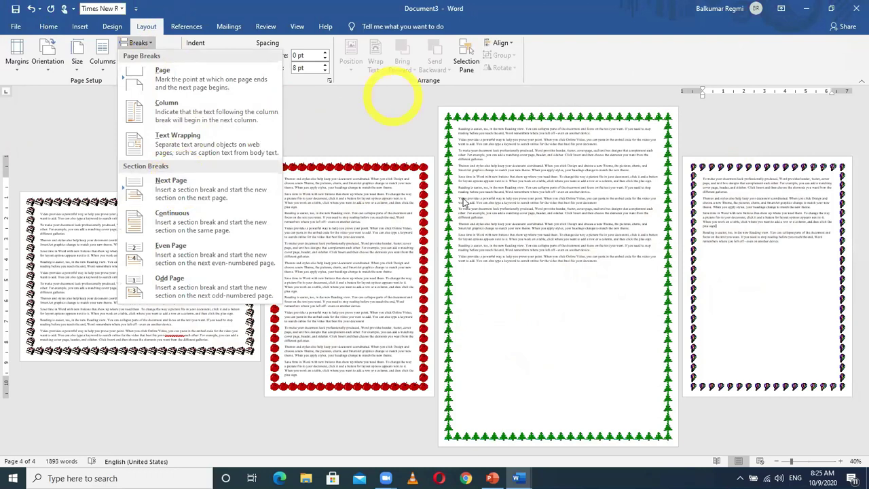
{"action": "left_click", "coordinate": [520, 315]}
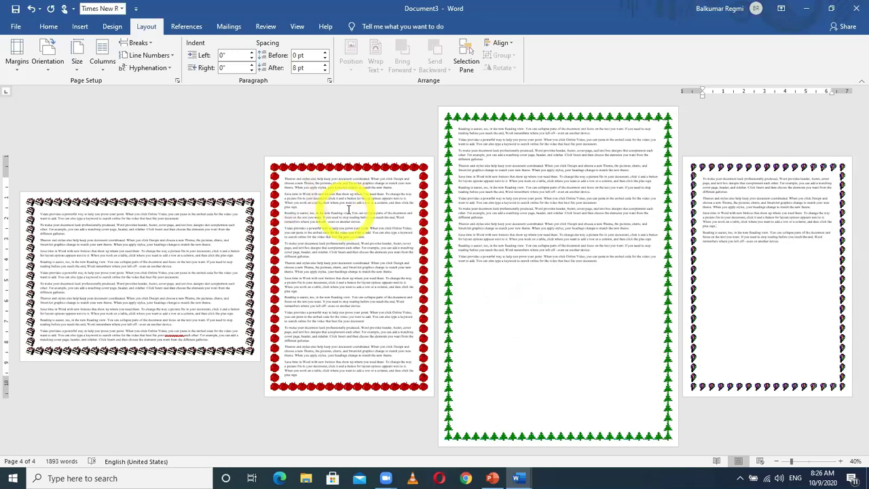
Check the print preview of the bordered document and return to the pages, pointing out page 1's text.
{"action": "left_click", "coordinate": [15, 26]}
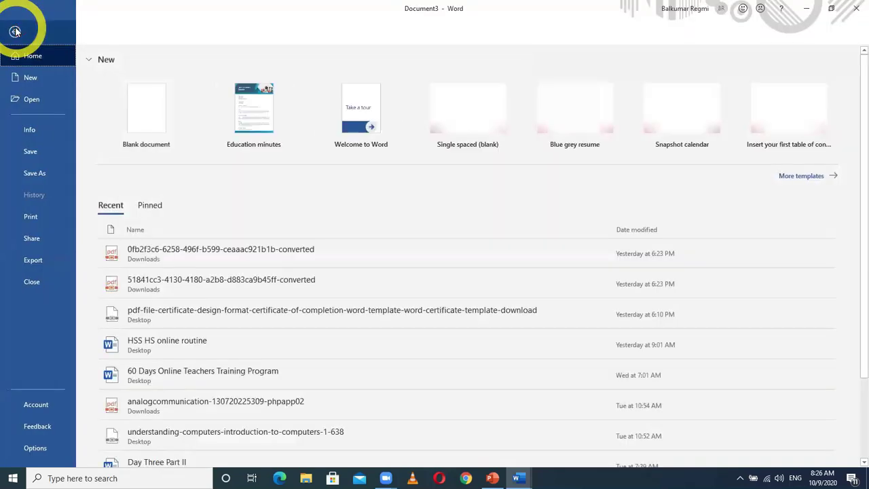
{"action": "left_click", "coordinate": [27, 217]}
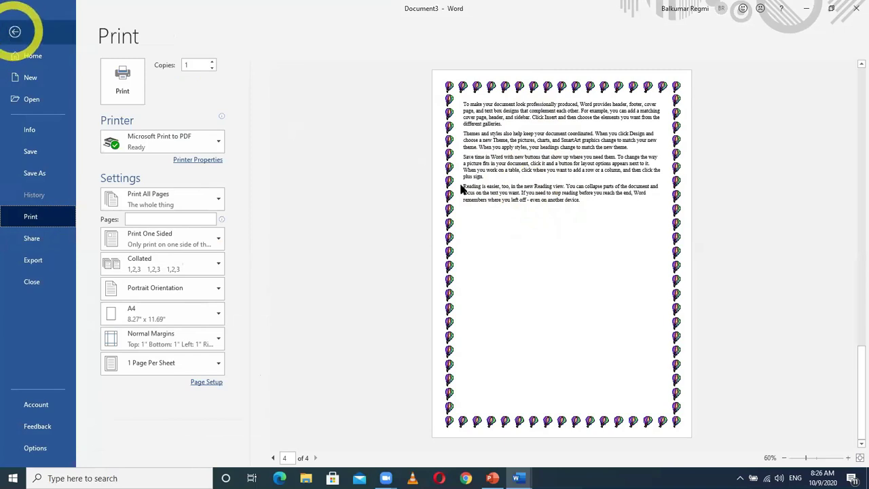
{"action": "left_click", "coordinate": [15, 32]}
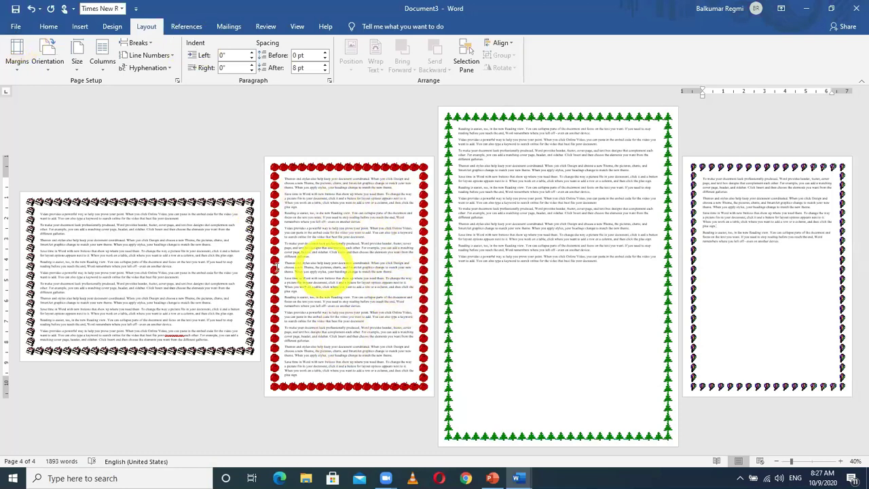
{"action": "left_click", "coordinate": [178, 334]}
{"action": "left_click_drag", "start_coordinate": [173, 322], "coordinate": [340, 262]}
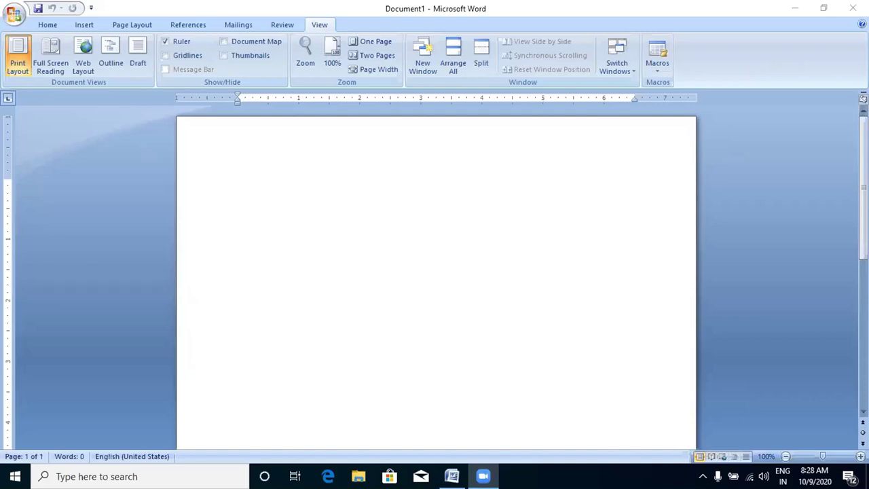
Fill the blank document with ten paragraphs of sample text using =rand(10).
{"action": "left_click", "coordinate": [226, 146]}
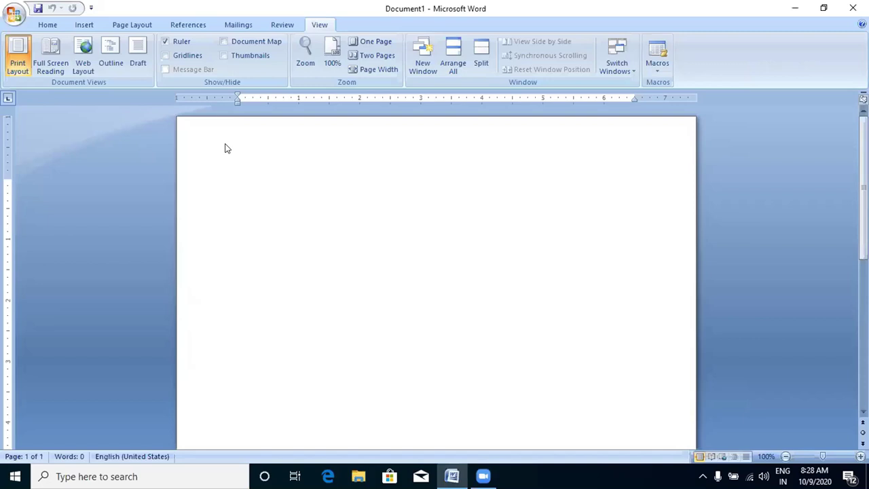
{"action": "type", "text": "="}
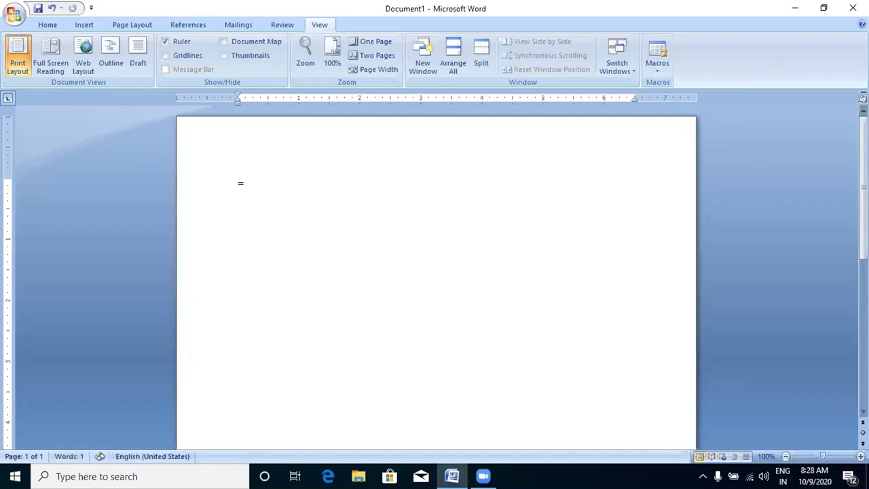
{"action": "type", "text": "rad"}
{"action": "key", "text": "BackSpace"}
{"action": "type", "text": "nd(10)"}
{"action": "key", "text": "Return"}
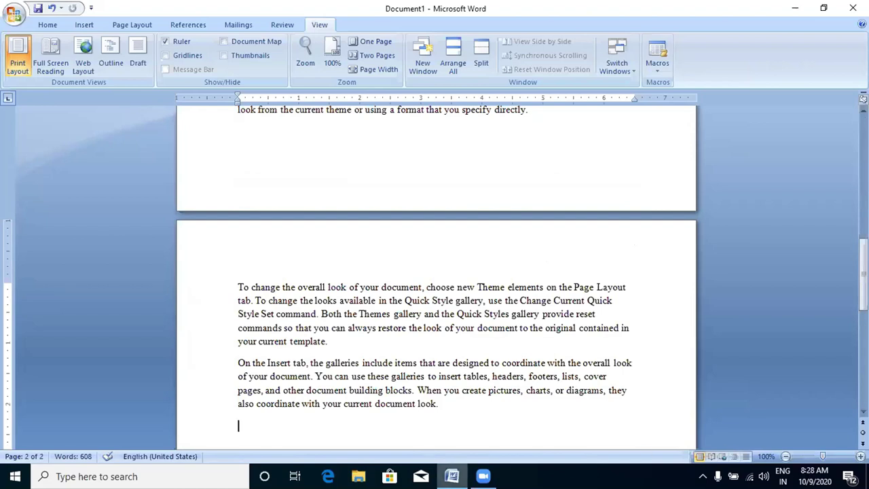
Add ten more paragraphs of sample text at the end of the document with =rand(10).
{"action": "type", "text": "="}
{"action": "type", "text": "ra"}
{"action": "type", "text": "nd"}
{"action": "type", "text": "("}
{"action": "key", "text": "BackSpace"}
{"action": "type", "text": "(!"}
{"action": "key", "text": "BackSpace"}
{"action": "type", "text": "10)"}
{"action": "key", "text": "Return"}
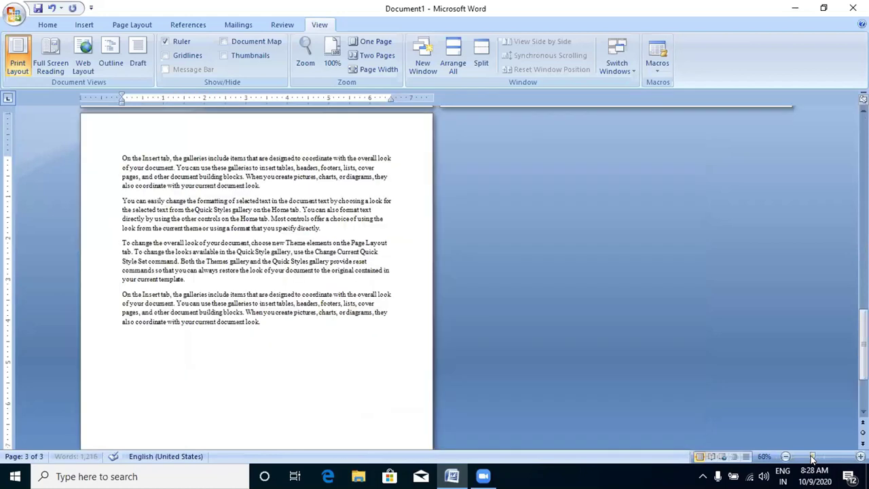
Insert a Next Page section break at the end of page 1's text.
{"action": "left_click", "coordinate": [813, 460]}
{"action": "left_click_drag", "start_coordinate": [819, 459], "coordinate": [798, 460]}
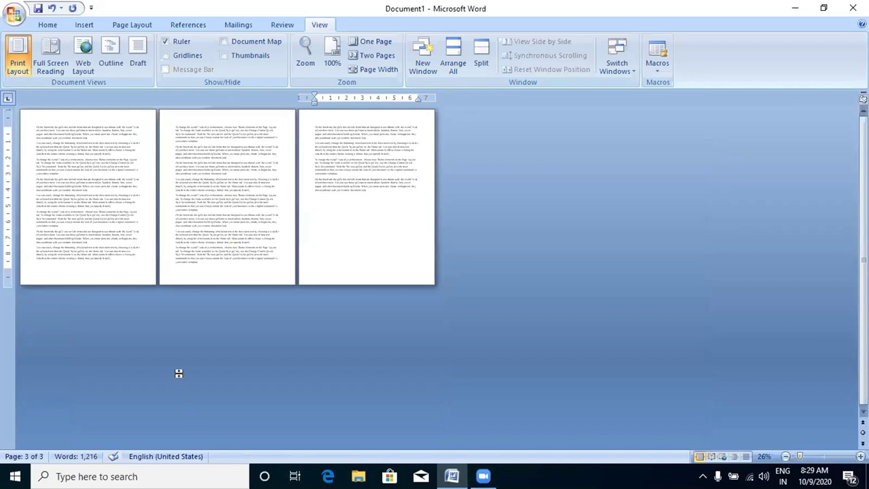
{"action": "left_click", "coordinate": [111, 259]}
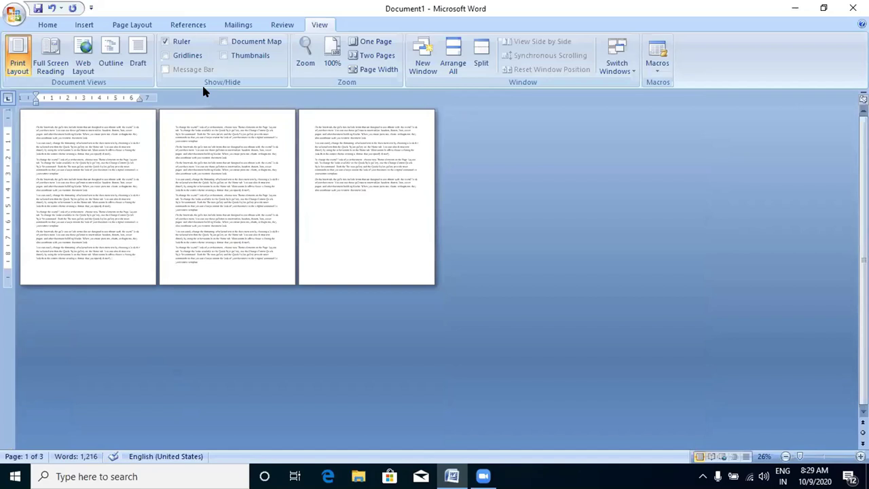
{"action": "left_click", "coordinate": [131, 25]}
{"action": "left_click", "coordinate": [247, 42]}
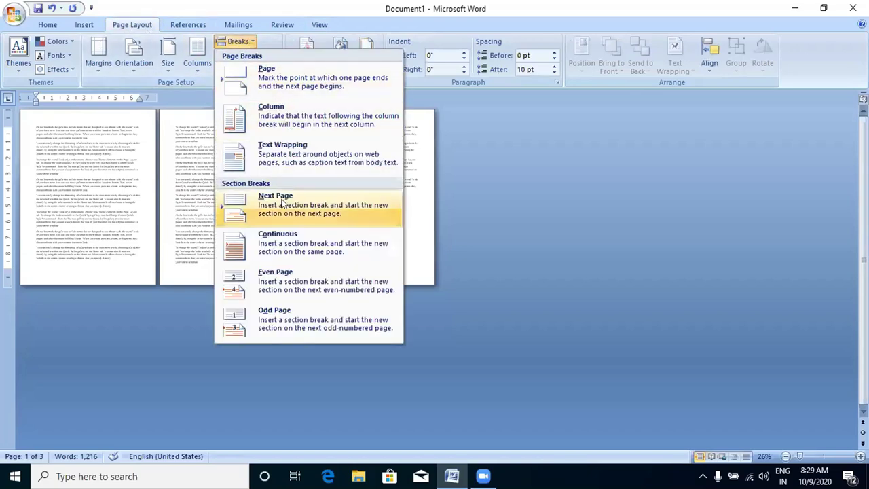
{"action": "left_click", "coordinate": [283, 201]}
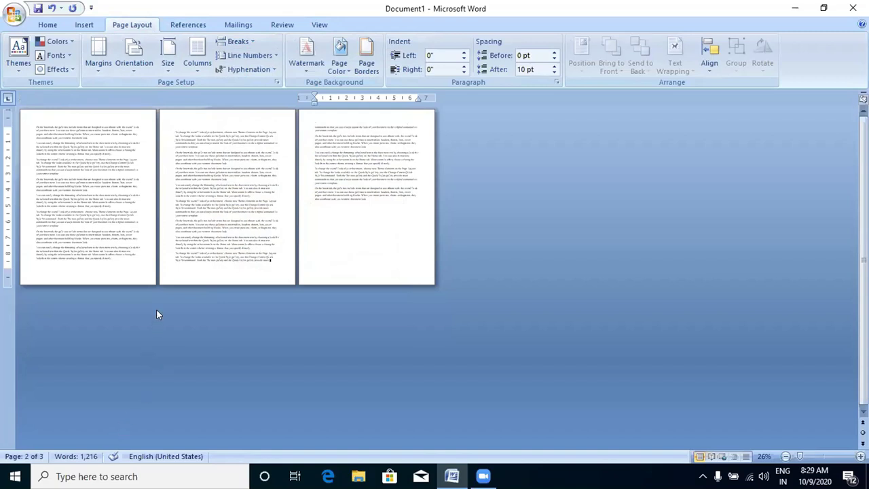
Insert a Next Page section break at the end of page 2's text and enter "ajlajlajl" at the start of page 3.
{"action": "left_click", "coordinate": [171, 129]}
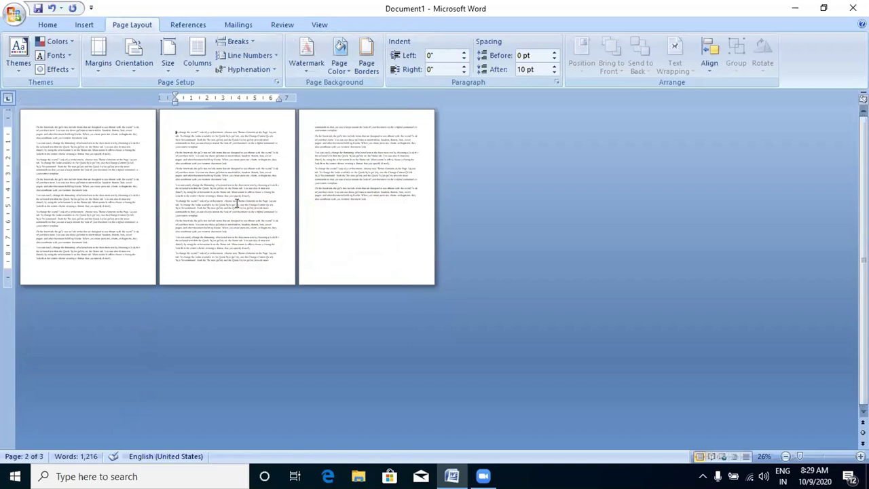
{"action": "left_click", "coordinate": [268, 261]}
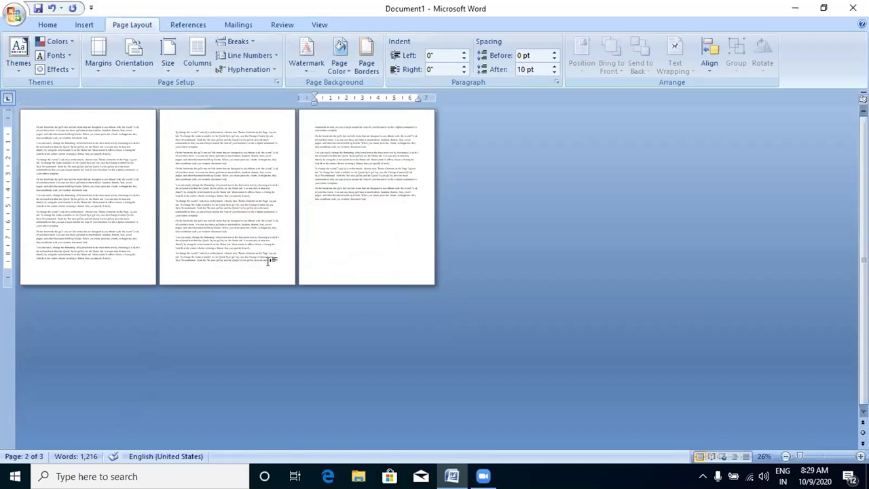
{"action": "left_click", "coordinate": [239, 42]}
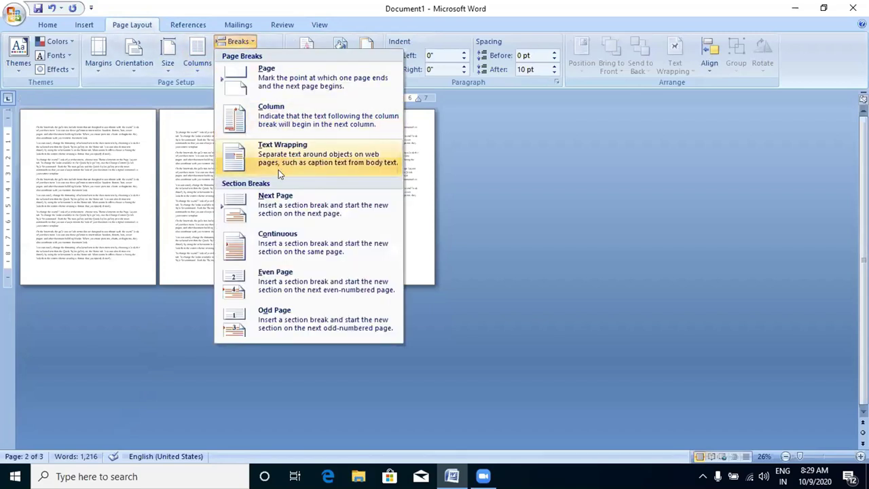
{"action": "left_click", "coordinate": [278, 198]}
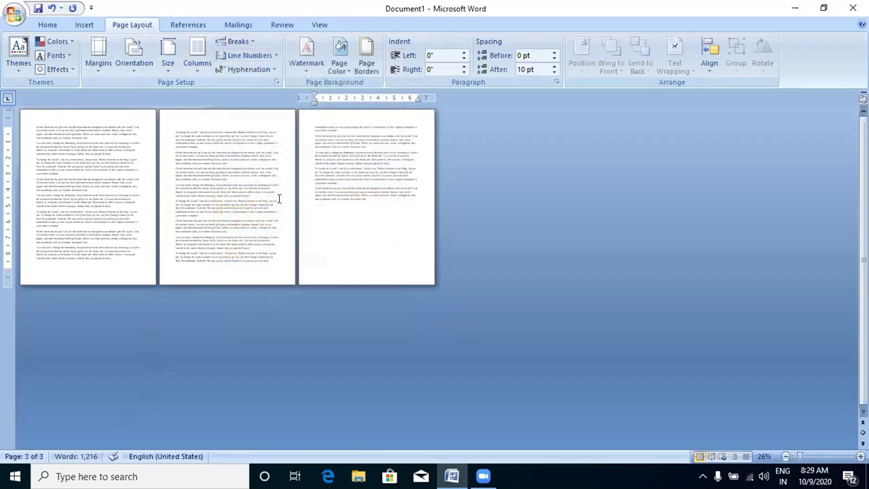
{"action": "type", "text": "ajlajlajl"}
{"action": "left_click", "coordinate": [275, 309]}
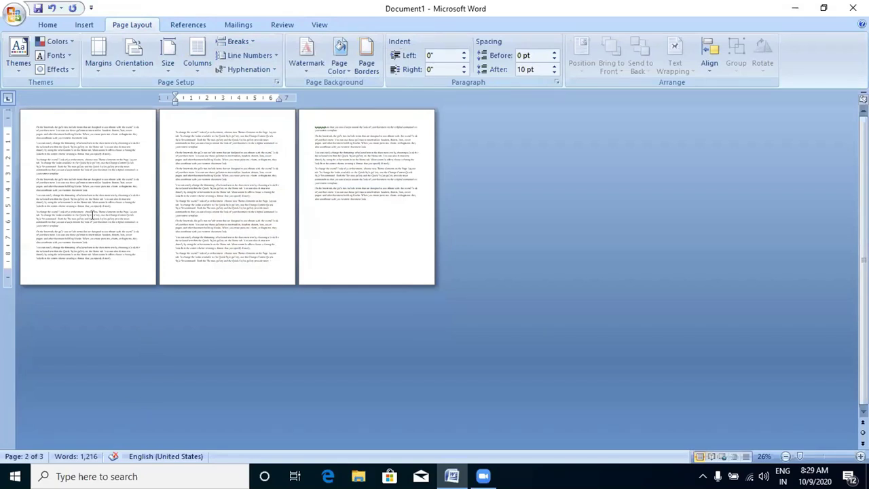
Set the orientation of page 1's section to landscape.
{"action": "left_click", "coordinate": [112, 260]}
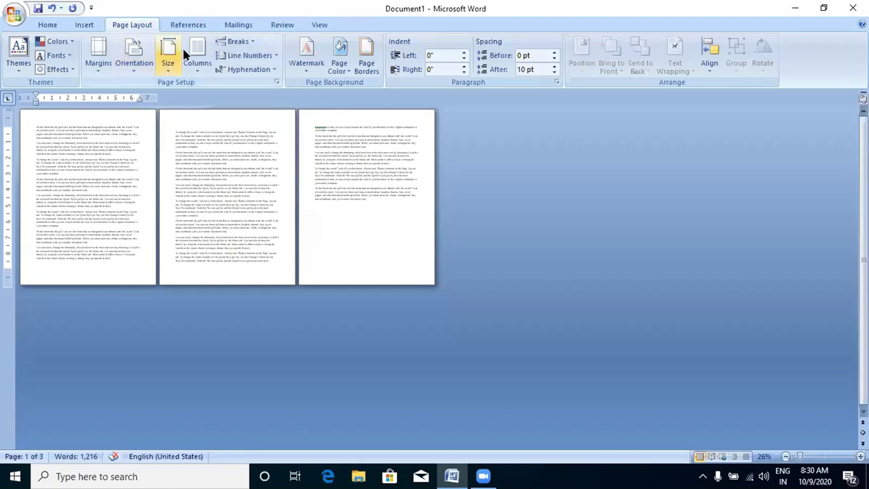
{"action": "left_click", "coordinate": [147, 55]}
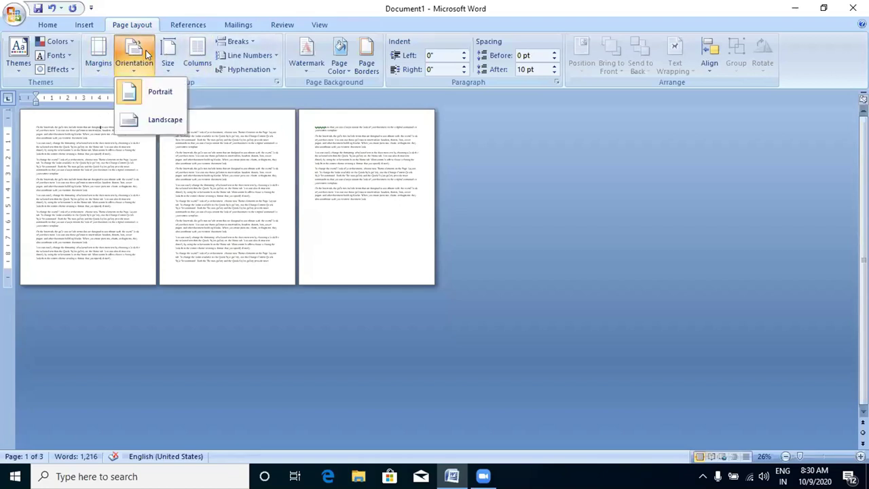
{"action": "left_click", "coordinate": [151, 119]}
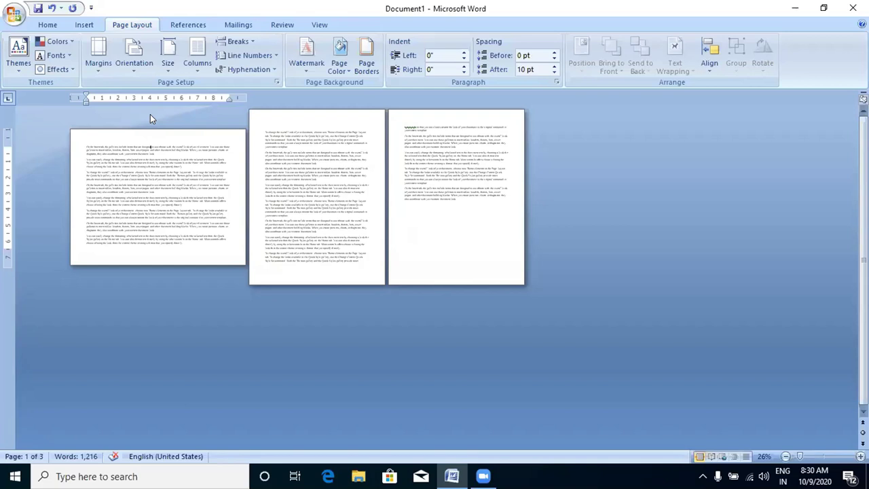
Set the paper size of page 2's section to A3 (11.69" x 16.54").
{"action": "left_click", "coordinate": [311, 174]}
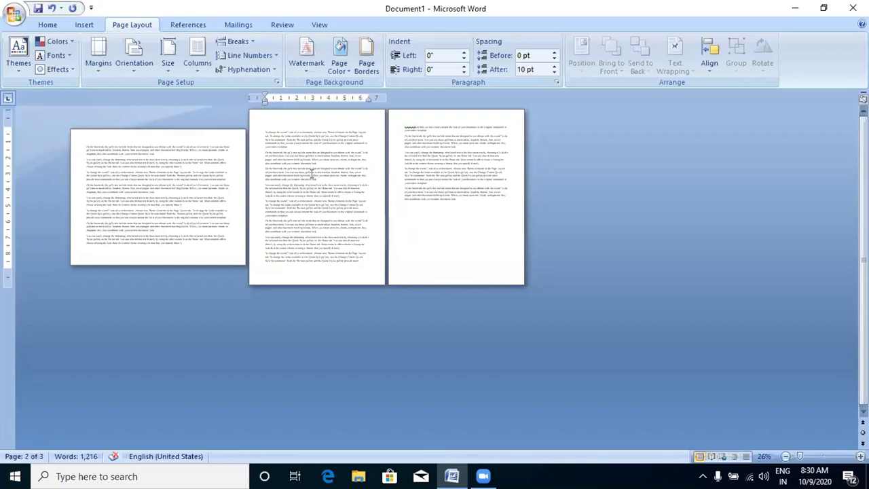
{"action": "left_click", "coordinate": [166, 54]}
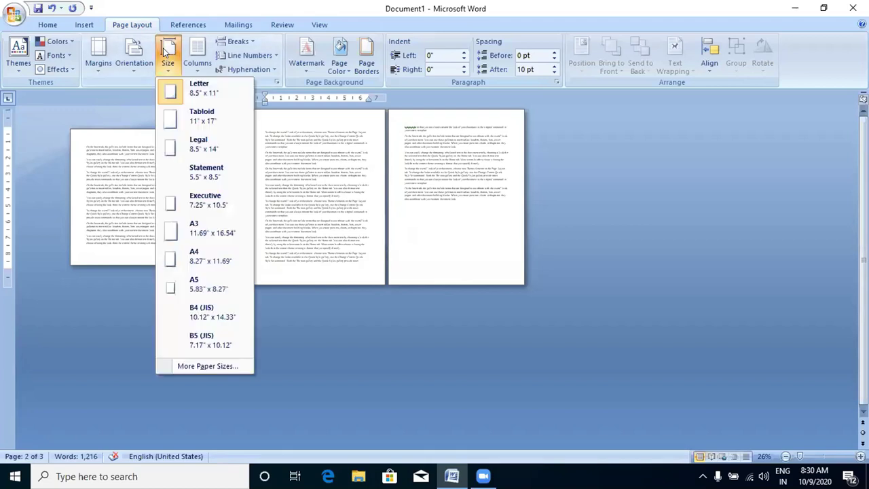
{"action": "left_click", "coordinate": [195, 229]}
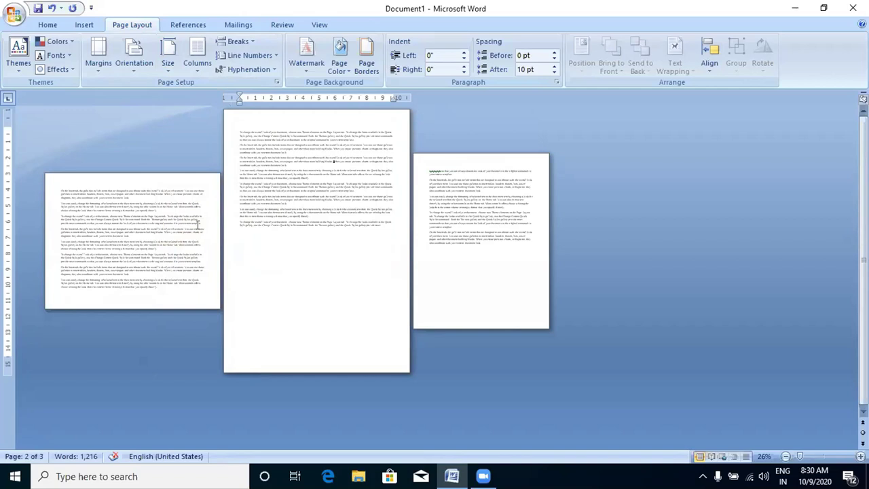
Apply the red apple art page border to page 3's section only, using the This section option.
{"action": "left_click", "coordinate": [463, 213]}
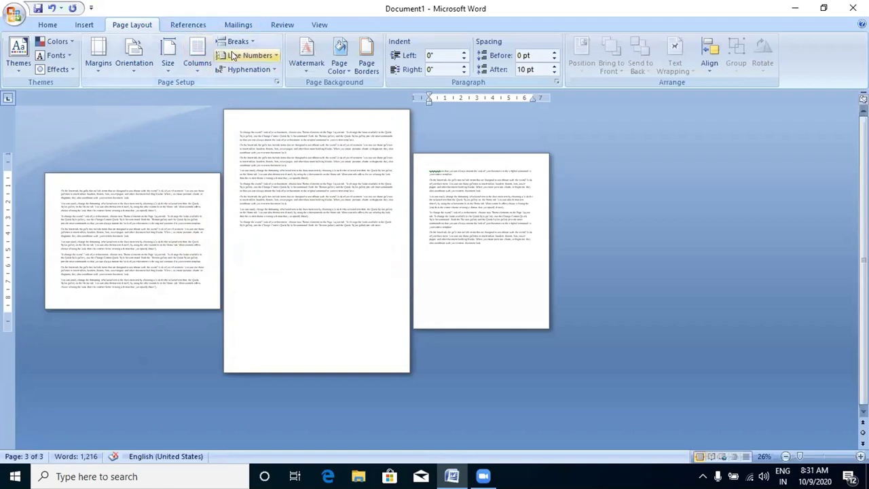
{"action": "left_click", "coordinate": [371, 62]}
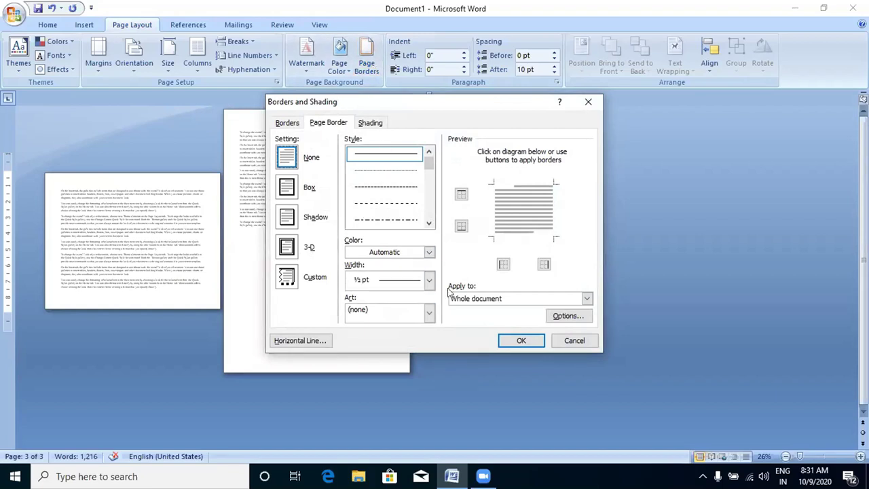
{"action": "left_click", "coordinate": [430, 310]}
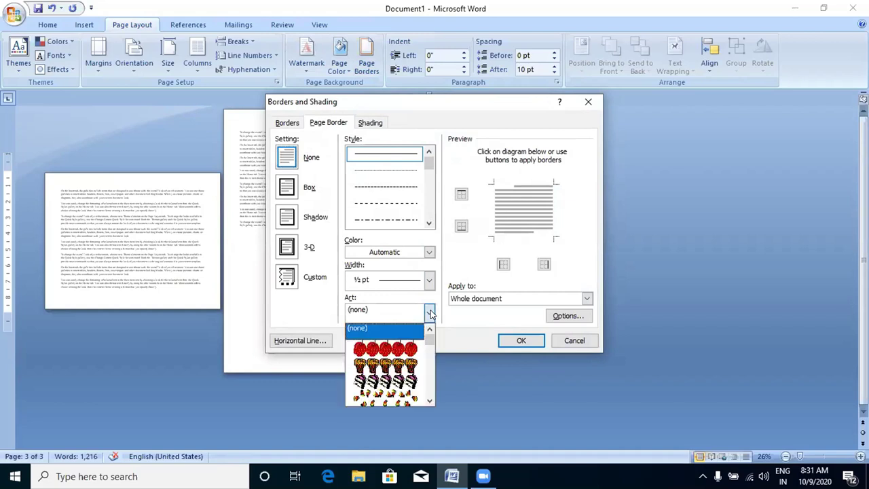
{"action": "left_click", "coordinate": [412, 349]}
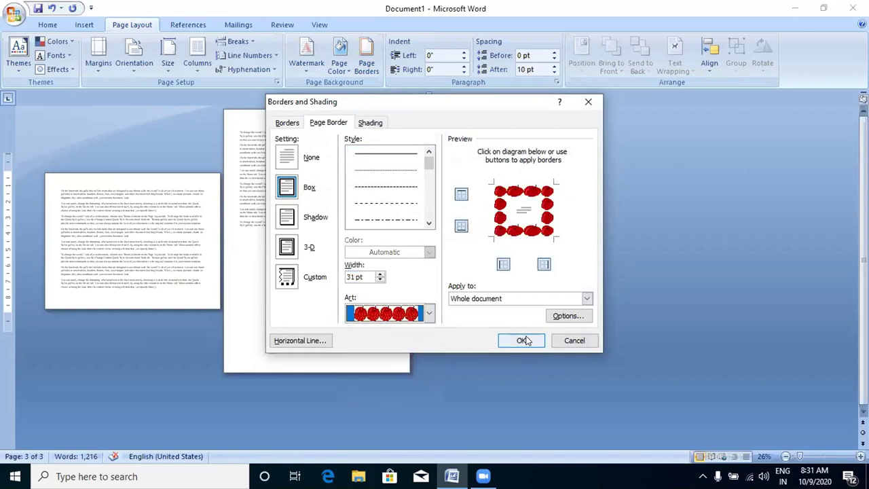
{"action": "left_click", "coordinate": [587, 298]}
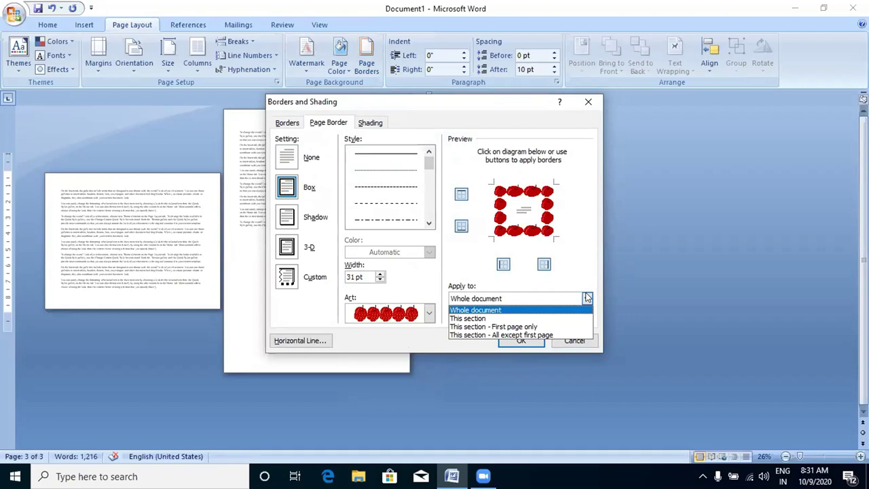
{"action": "left_click", "coordinate": [531, 317]}
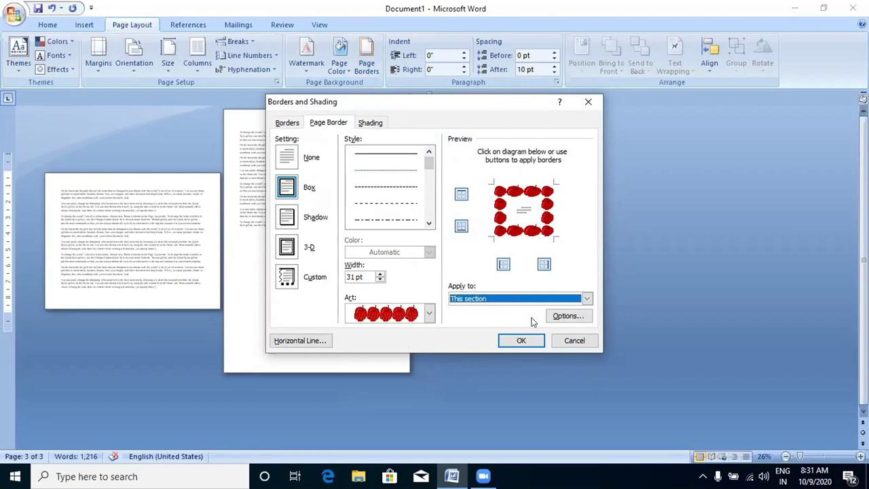
{"action": "left_click", "coordinate": [522, 341]}
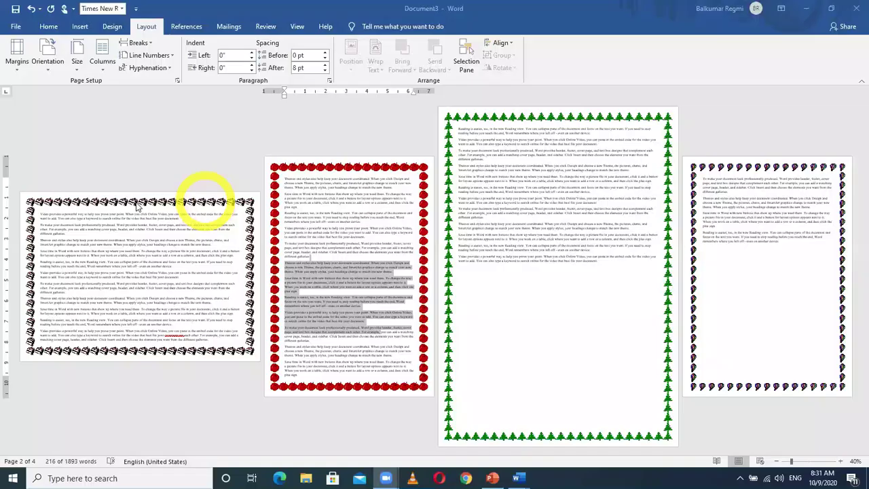
In Document3, examine the apple and tree page borders on pages 2 and 3 up close.
{"action": "scroll", "coordinate": [206, 302], "scroll_direction": "up", "scroll_amount": 9, "text": "ctrl"}
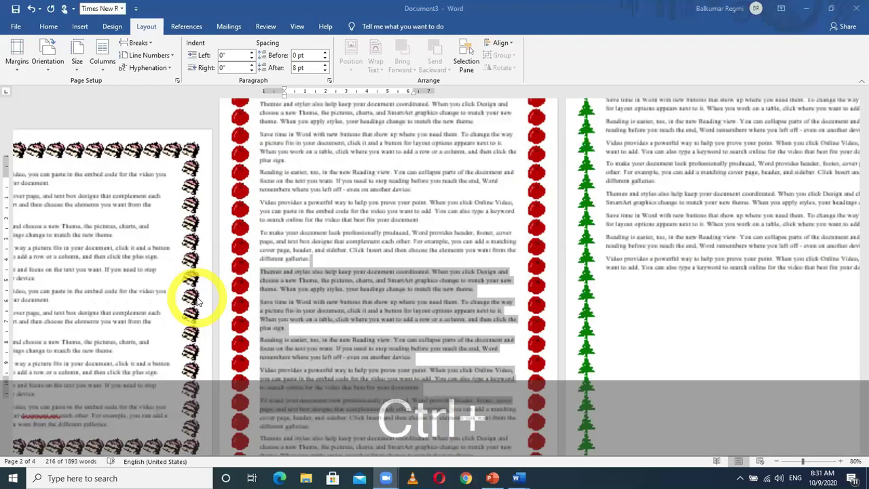
{"action": "scroll", "coordinate": [196, 301], "scroll_direction": "up", "scroll_amount": 5, "text": "ctrl"}
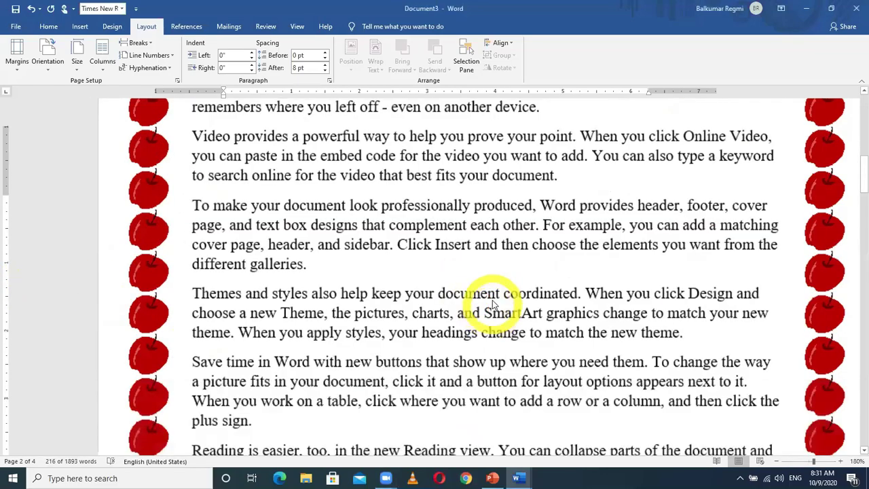
{"action": "scroll", "coordinate": [495, 302], "scroll_direction": "down", "scroll_amount": 12}
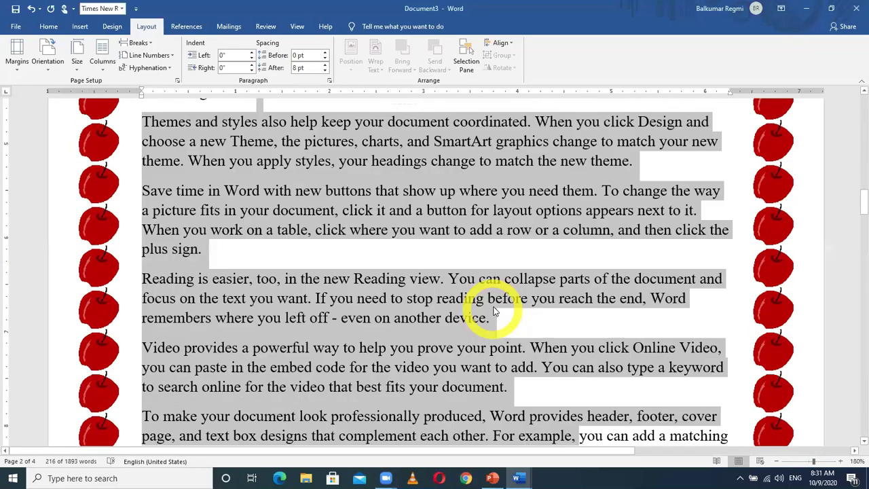
{"action": "scroll", "coordinate": [492, 304], "scroll_direction": "down", "scroll_amount": 15}
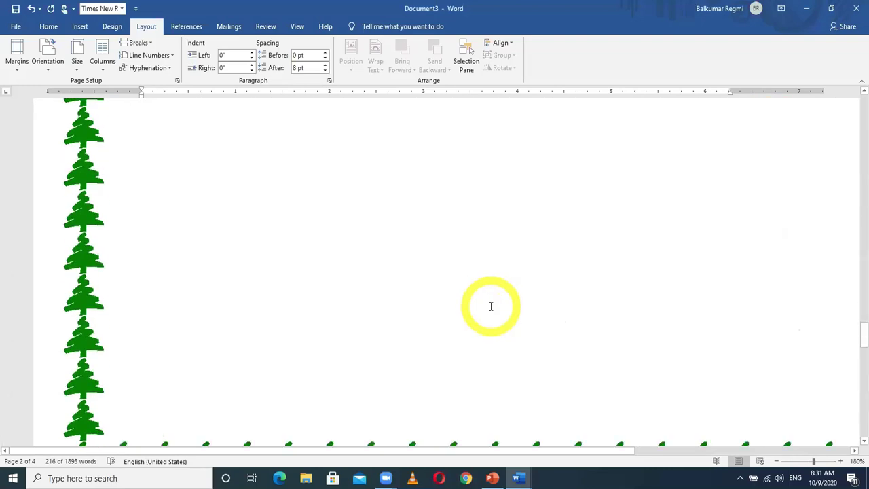
{"action": "scroll", "coordinate": [493, 304], "scroll_direction": "up", "scroll_amount": 3}
{"action": "scroll", "coordinate": [493, 304], "scroll_direction": "up", "scroll_amount": 5}
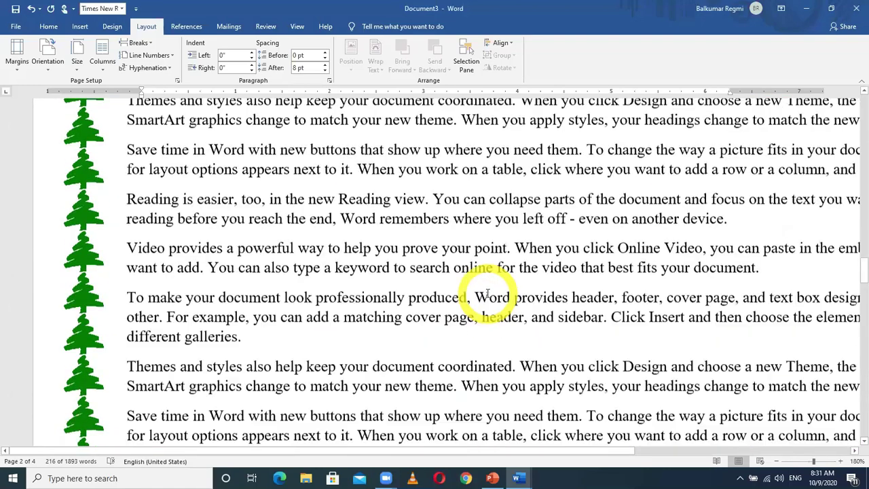
{"action": "scroll", "coordinate": [484, 294], "scroll_direction": "down", "scroll_amount": 2, "text": "ctrl"}
{"action": "scroll", "coordinate": [483, 294], "scroll_direction": "down", "scroll_amount": 6, "text": "ctrl"}
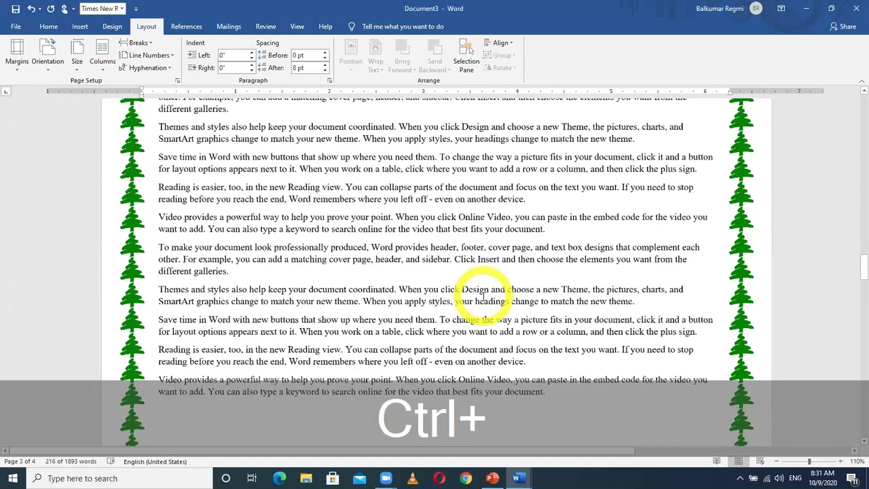
{"action": "scroll", "coordinate": [463, 258], "scroll_direction": "up", "scroll_amount": 5}
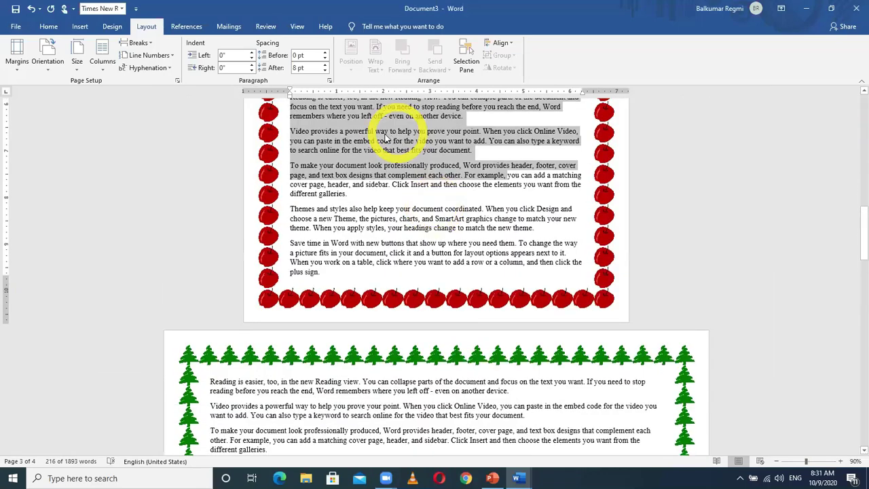
Insert page numbers at the bottom of the page in the centred Plain Number 2 style.
{"action": "left_click", "coordinate": [449, 229]}
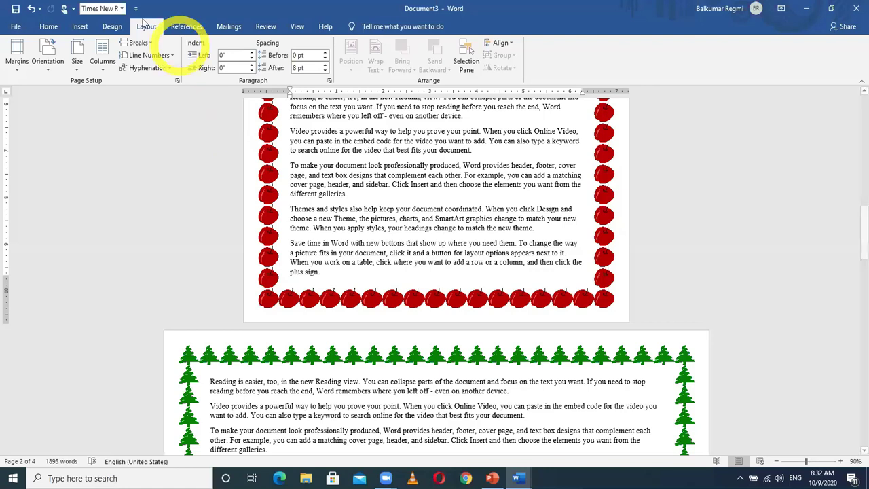
{"action": "left_click", "coordinate": [80, 27]}
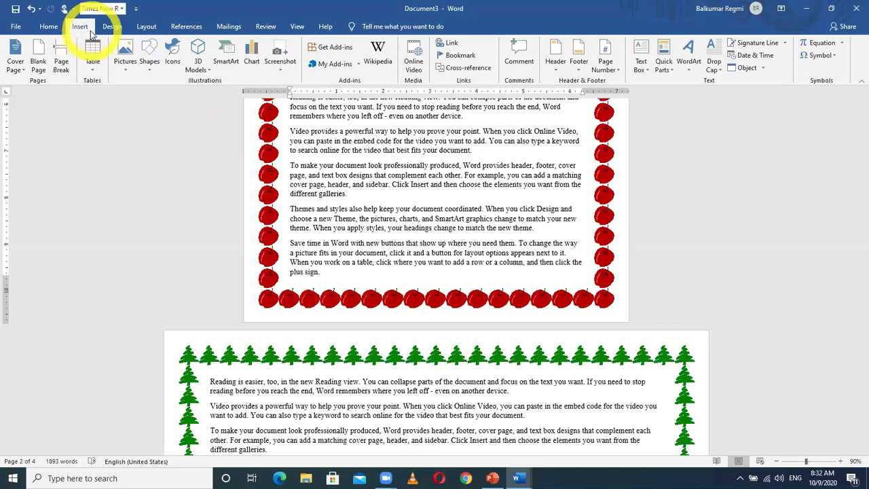
{"action": "left_click", "coordinate": [604, 62]}
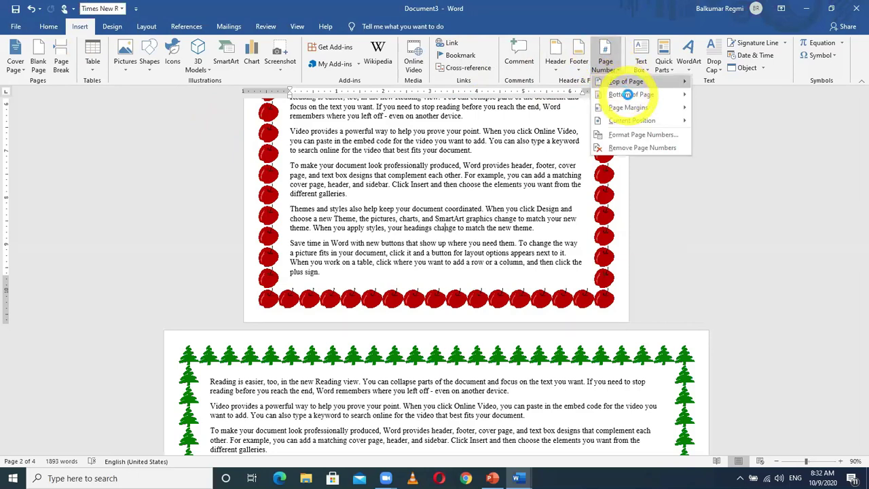
{"action": "left_click", "coordinate": [627, 95]}
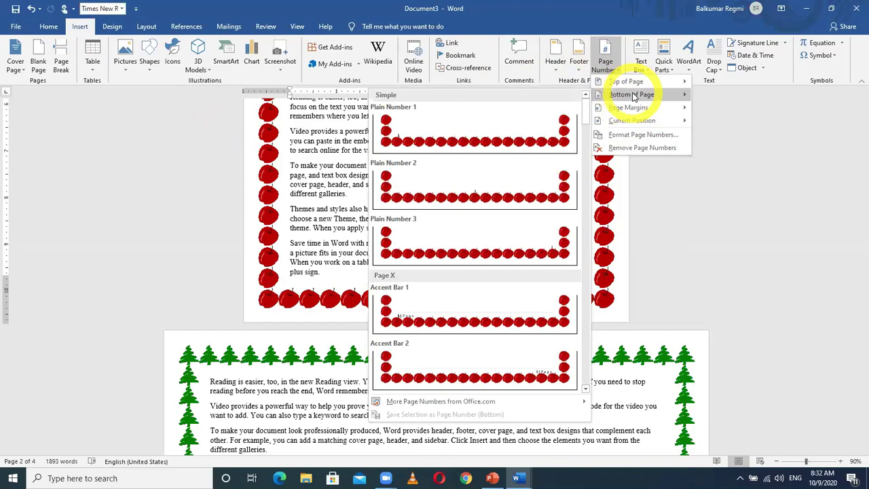
{"action": "left_click", "coordinate": [499, 177]}
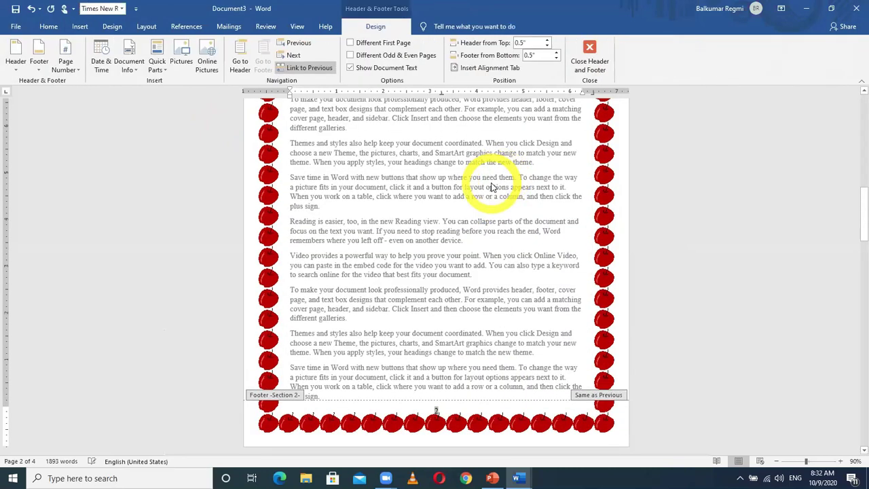
Select the page number in page 1's footer and enlarge its font by several sizes.
{"action": "scroll", "coordinate": [450, 242], "scroll_direction": "up", "scroll_amount": 5}
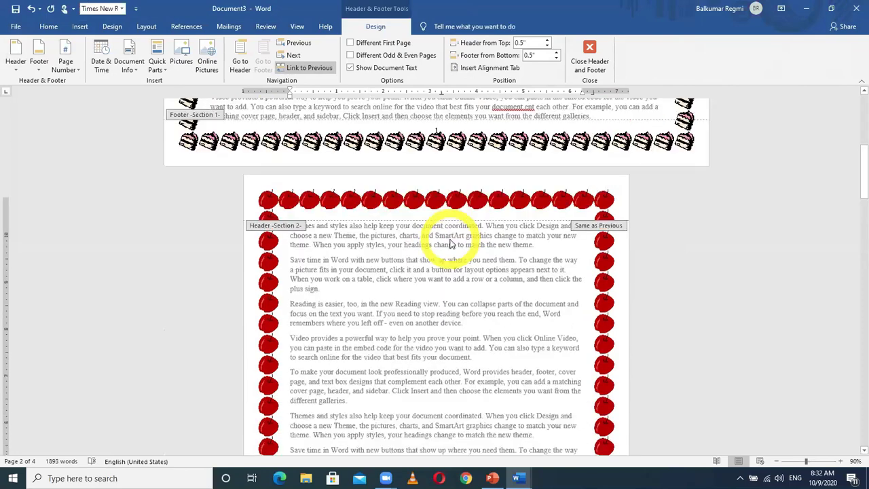
{"action": "scroll", "coordinate": [450, 242], "scroll_direction": "up", "scroll_amount": 8}
{"action": "scroll", "coordinate": [493, 314], "scroll_direction": "down", "scroll_amount": 1}
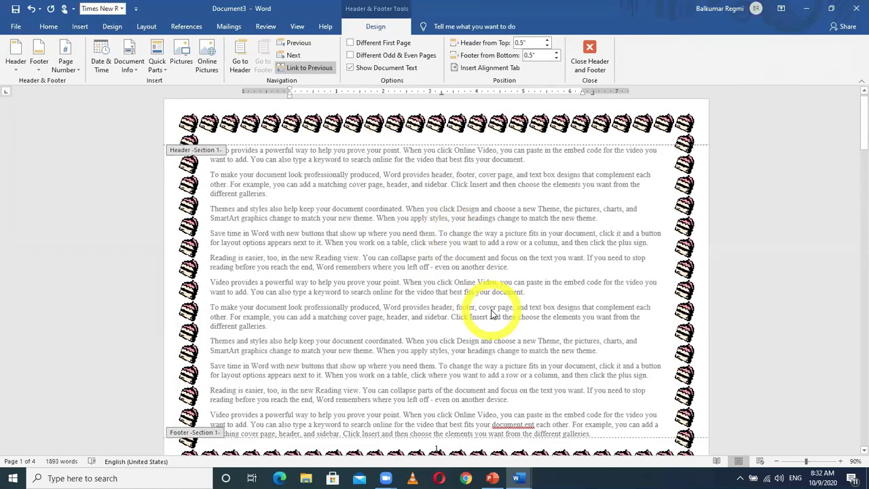
{"action": "scroll", "coordinate": [493, 314], "scroll_direction": "down", "scroll_amount": 5}
{"action": "left_click", "coordinate": [442, 325]}
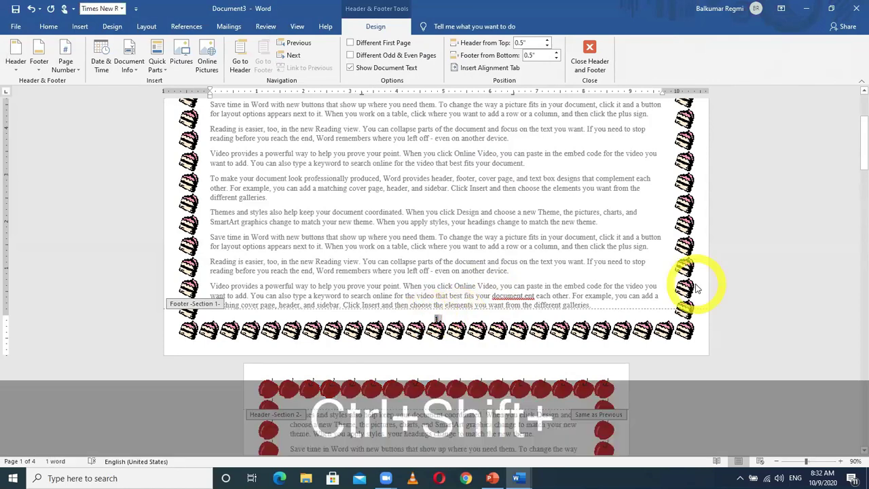
{"action": "key", "text": "ctrl+shift+Return"}
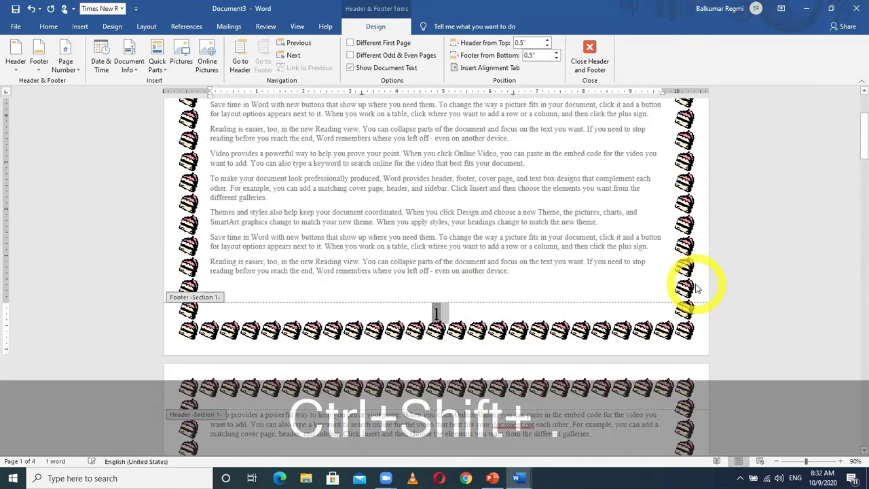
{"action": "key", "text": "ctrl+shift+period"}
{"action": "key", "text": "ctrl+shift+period"}
{"action": "key", "text": "ctrl+shift+period"}
{"action": "key", "text": "ctrl+shift+period"}
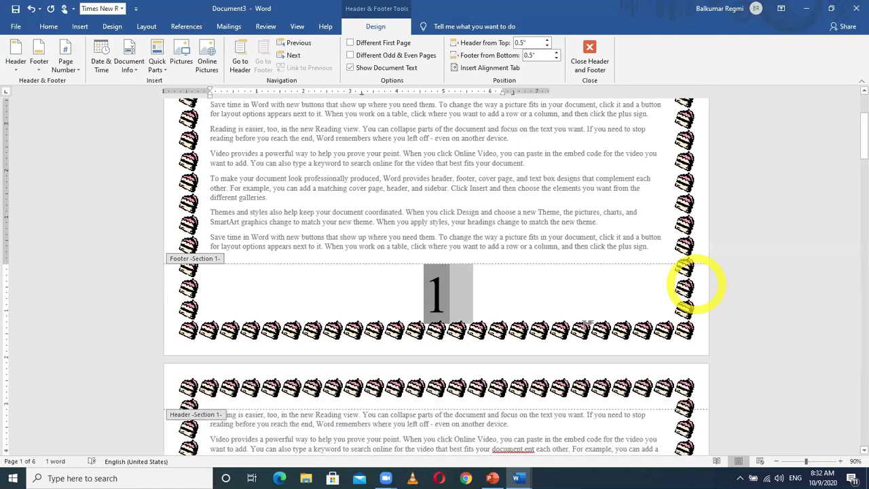
Shrink the page number in page 1's footer so it fits just above the cake border.
{"action": "key", "text": "ctrl+shift+comma"}
{"action": "key", "text": "ctrl+shift+comma"}
{"action": "key", "text": "ctrl+shift+comma"}
{"action": "key", "text": "ctrl+shift+comma"}
{"action": "key", "text": "ctrl+shift+comma"}
{"action": "key", "text": "ctrl+shift+comma"}
{"action": "key", "text": "ctrl+shift+comma"}
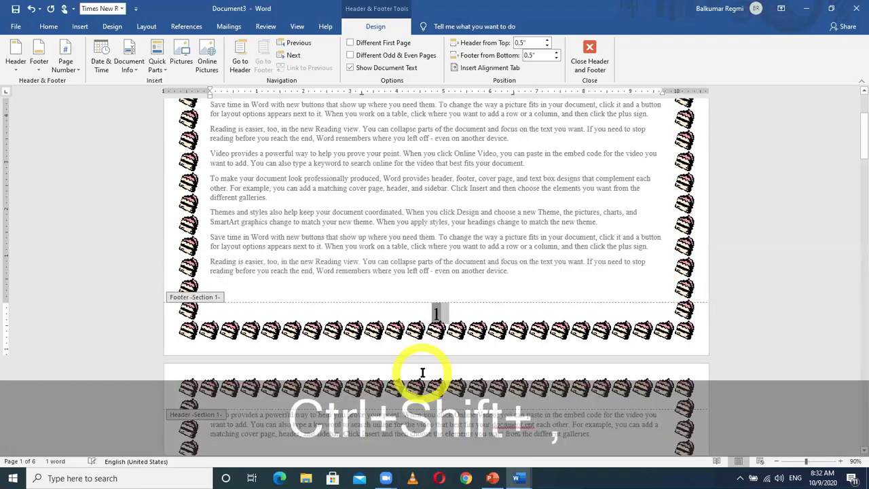
{"action": "key", "text": "ctrl+shift+comma"}
{"action": "key", "text": "ctrl+shift+comma"}
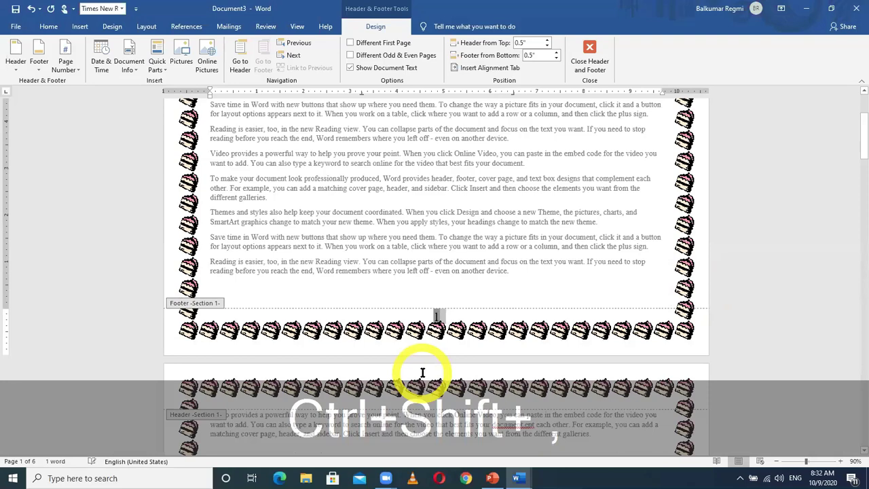
Check the page numbers in the footers of sections 2, 3 and 4.
{"action": "scroll", "coordinate": [395, 349], "scroll_direction": "down", "scroll_amount": 15}
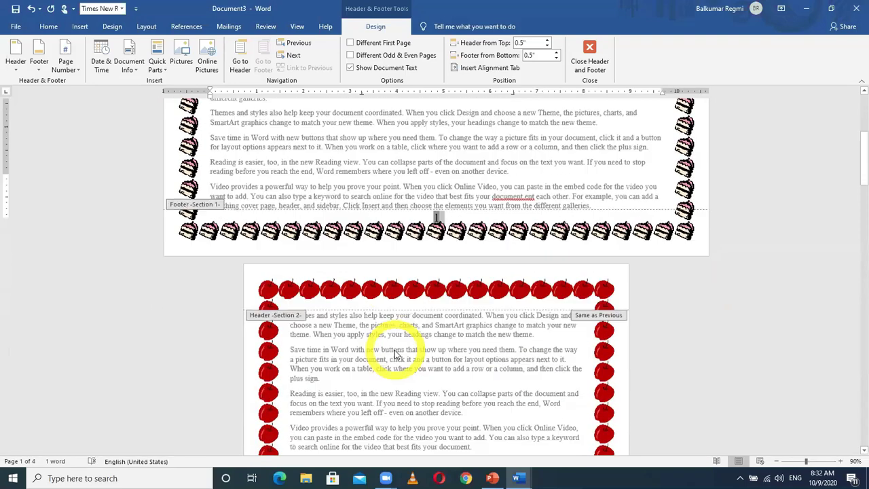
{"action": "left_click", "coordinate": [454, 370]}
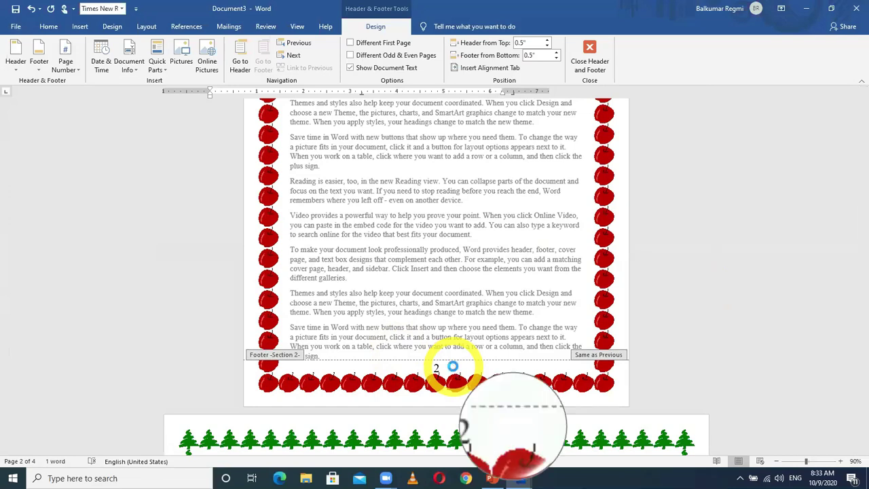
{"action": "key", "text": "F12"}
{"action": "left_click", "coordinate": [441, 314]}
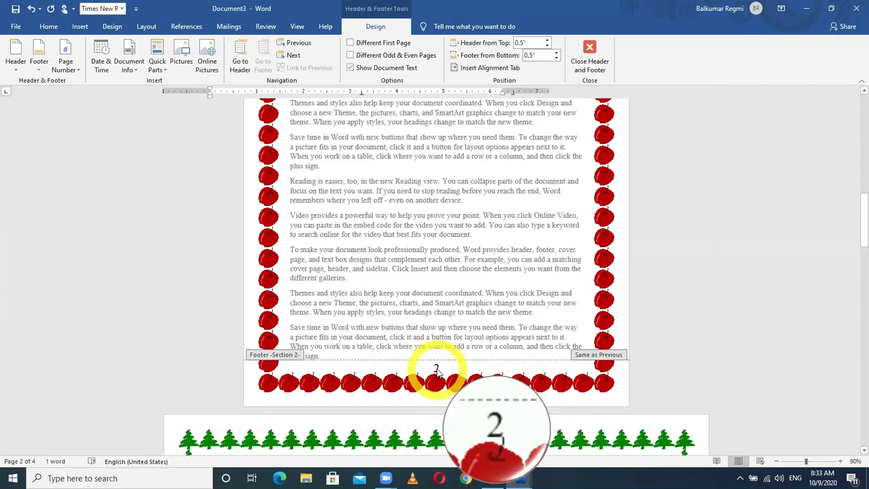
{"action": "scroll", "coordinate": [438, 371], "scroll_direction": "down", "scroll_amount": 15}
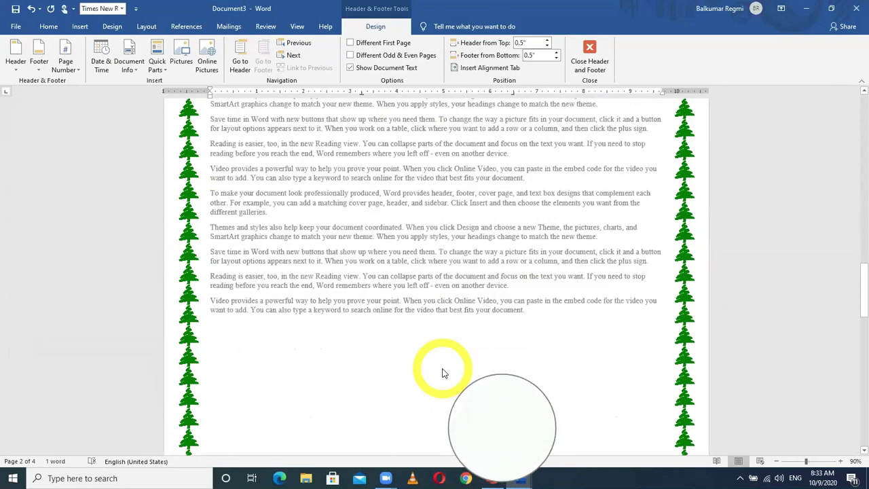
{"action": "scroll", "coordinate": [442, 373], "scroll_direction": "down", "scroll_amount": 10}
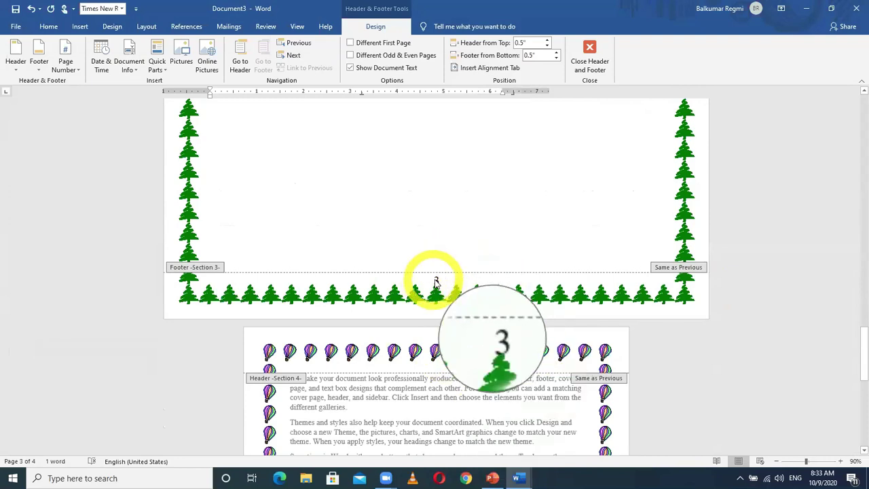
{"action": "scroll", "coordinate": [436, 284], "scroll_direction": "down", "scroll_amount": 15}
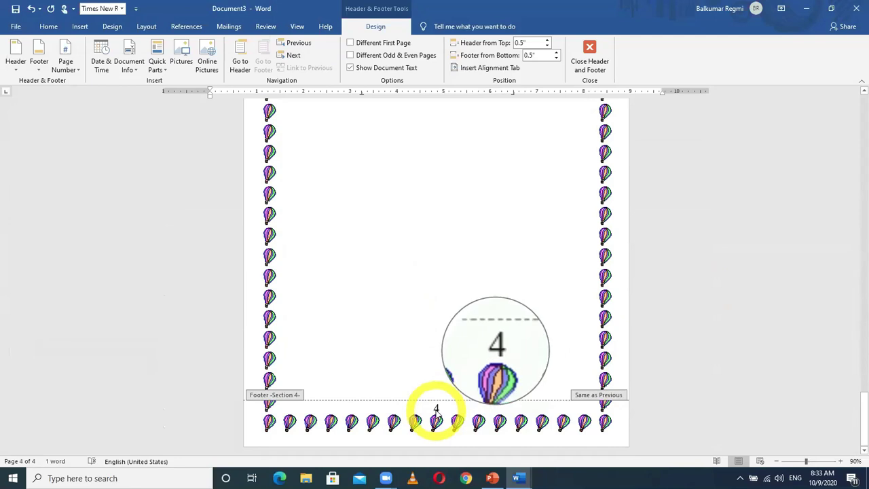
View the pages of all four sections side by side at 30% zoom to compare their borders and footers.
{"action": "left_click", "coordinate": [777, 461]}
{"action": "left_click", "coordinate": [776, 461]}
{"action": "left_click", "coordinate": [777, 461]}
{"action": "left_click", "coordinate": [776, 461]}
{"action": "left_click", "coordinate": [776, 461]}
{"action": "left_click", "coordinate": [776, 461]}
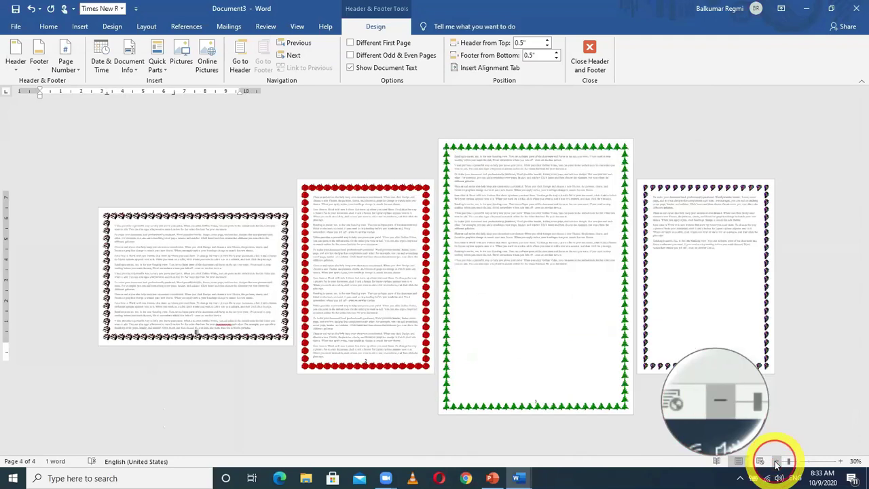
{"action": "left_click", "coordinate": [198, 319]}
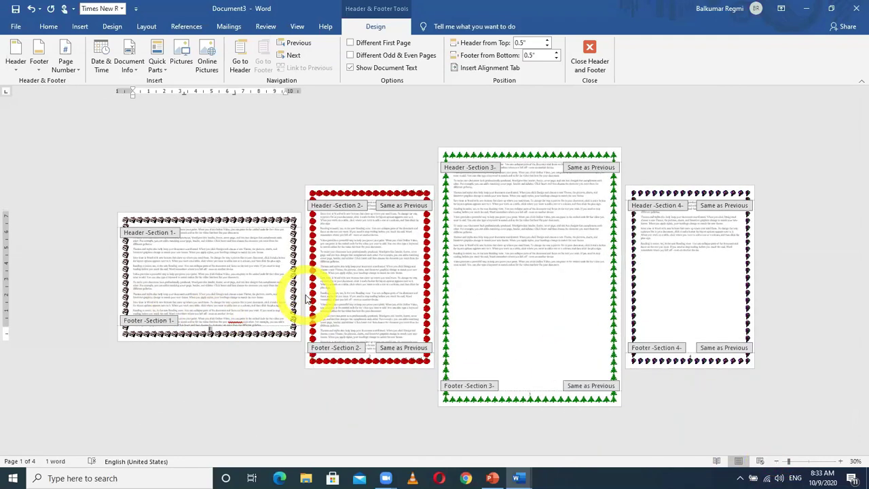
{"action": "key", "text": "F12"}
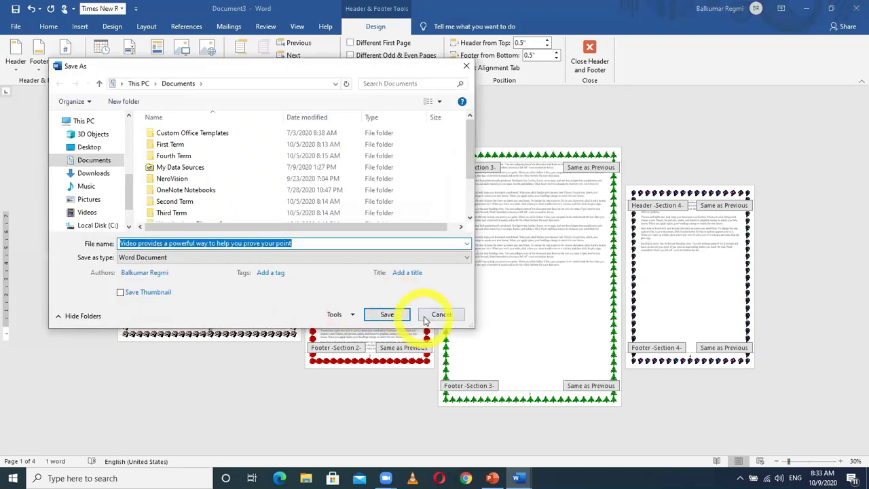
{"action": "left_click", "coordinate": [438, 314]}
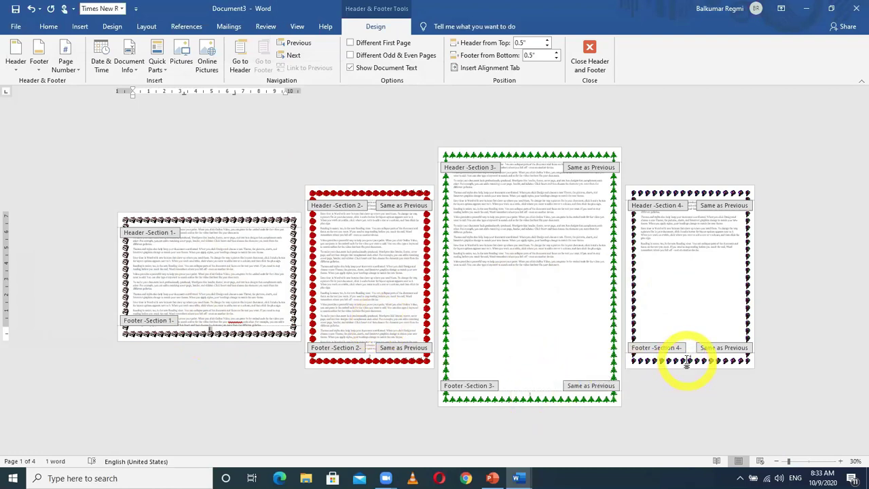
Select the page number in section 1's footer and set its number format to I, II, III.
{"action": "left_click", "coordinate": [229, 303]}
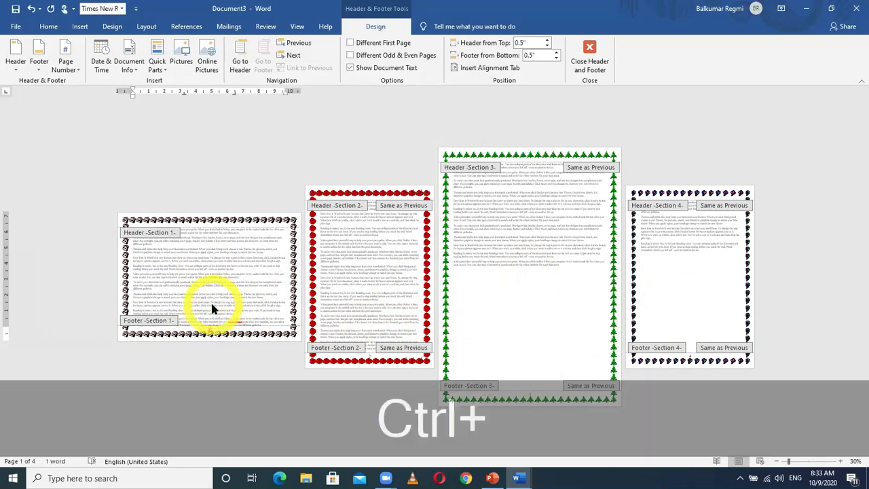
{"action": "scroll", "coordinate": [213, 310], "scroll_direction": "up", "scroll_amount": 11, "text": "ctrl"}
{"action": "scroll", "coordinate": [213, 312], "scroll_direction": "up", "scroll_amount": 1, "text": "ctrl"}
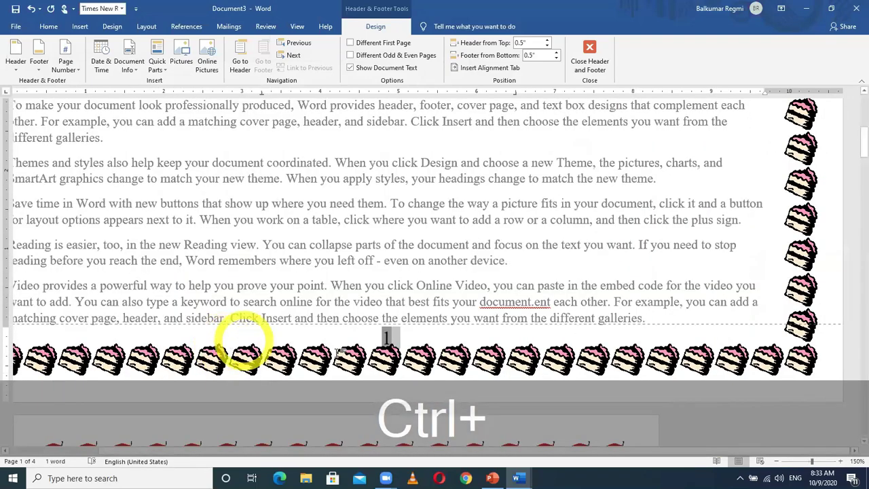
{"action": "left_click", "coordinate": [398, 337]}
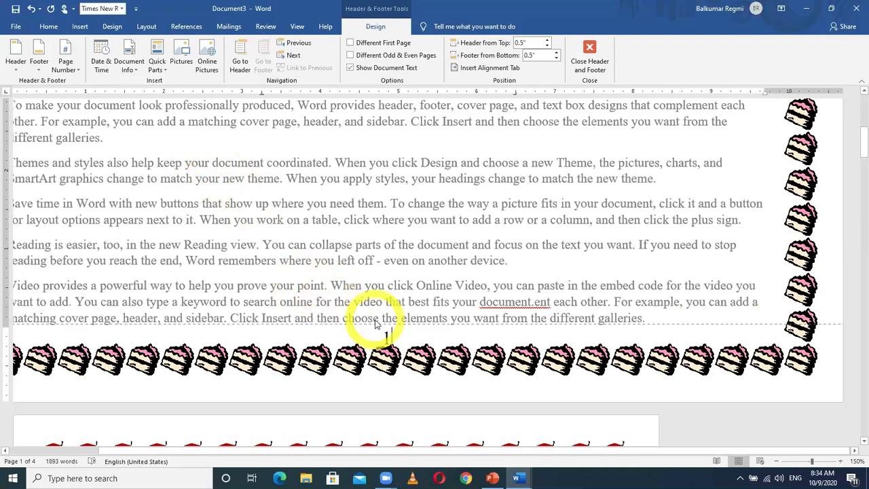
{"action": "left_click_drag", "start_coordinate": [387, 339], "coordinate": [405, 340]}
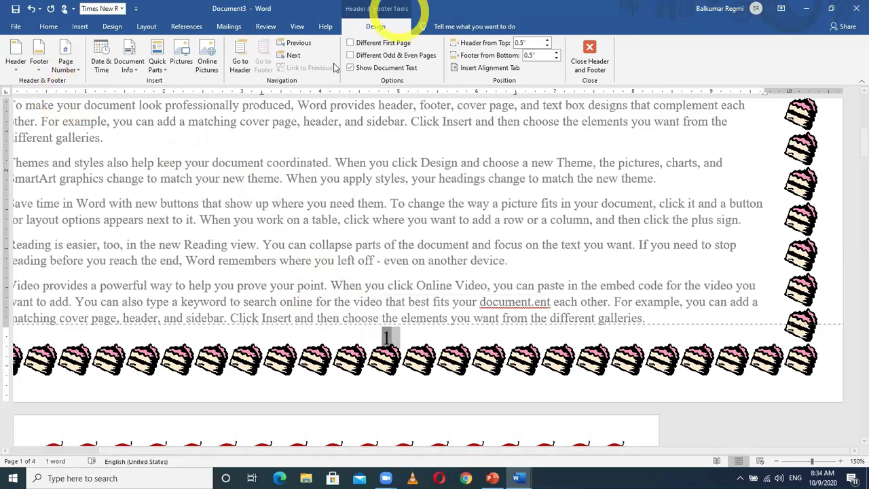
{"action": "left_click", "coordinate": [75, 69]}
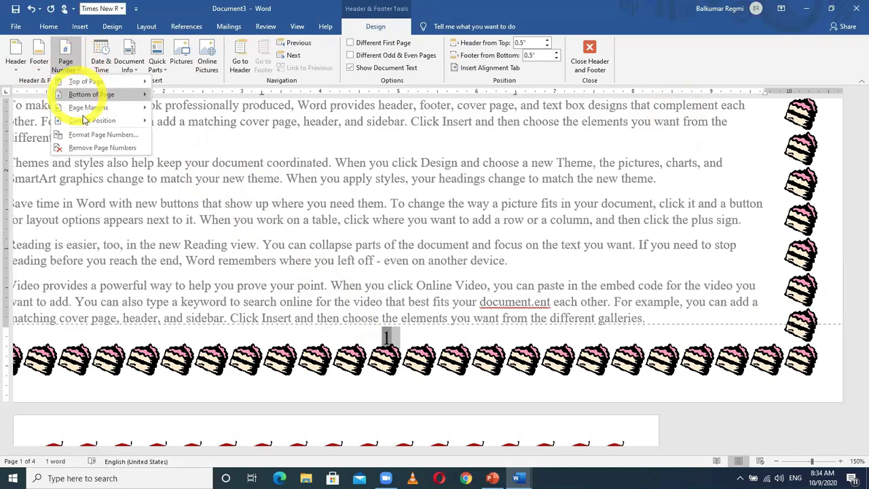
{"action": "left_click", "coordinate": [87, 134]}
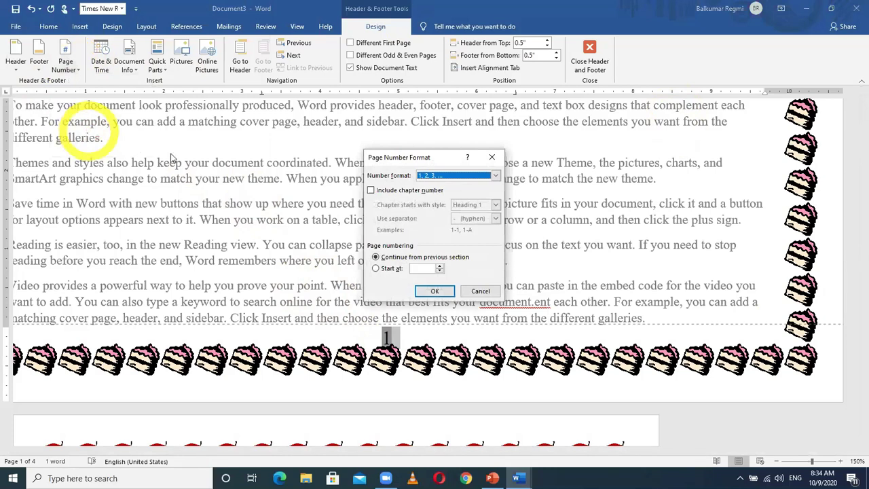
{"action": "left_click", "coordinate": [467, 176]}
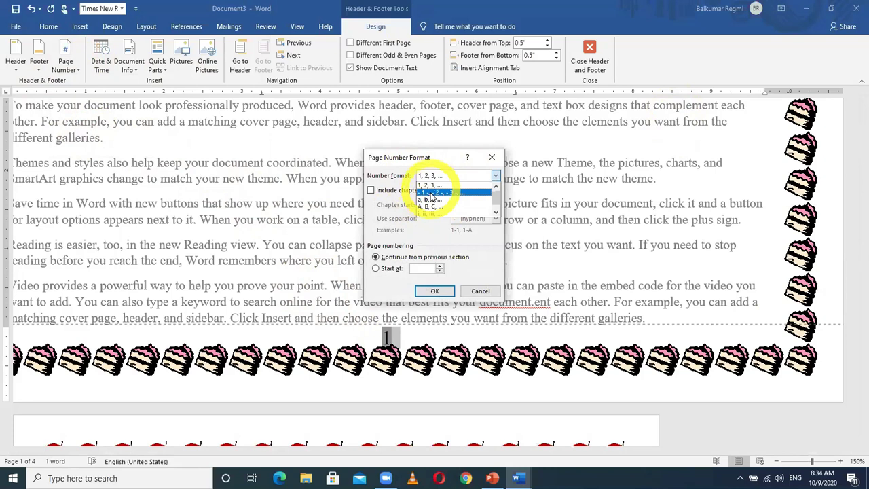
{"action": "left_click", "coordinate": [496, 214]}
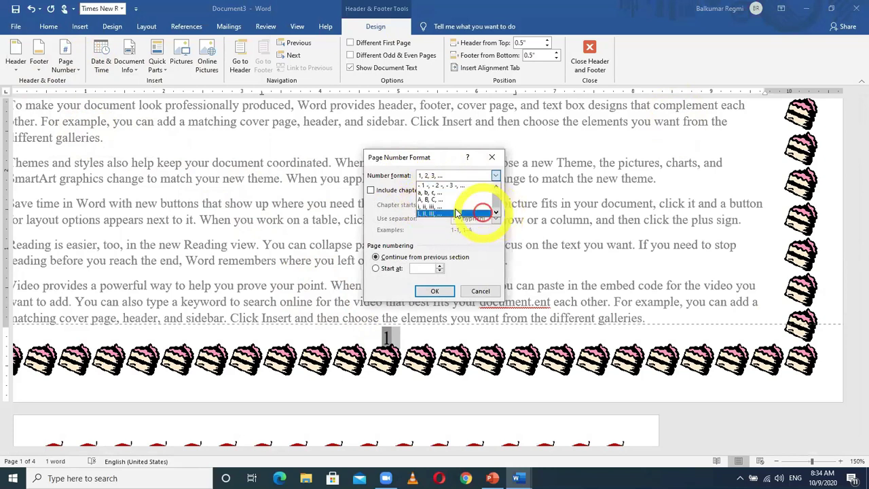
{"action": "left_click", "coordinate": [429, 214]}
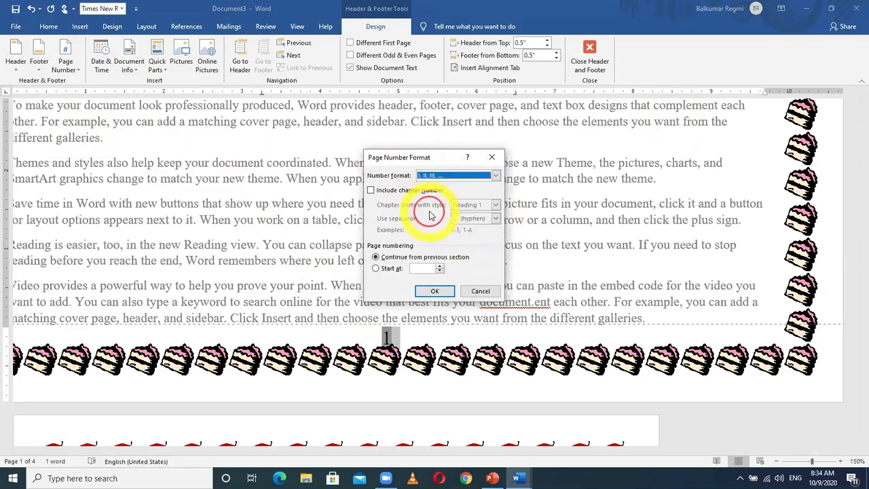
{"action": "left_click", "coordinate": [434, 291]}
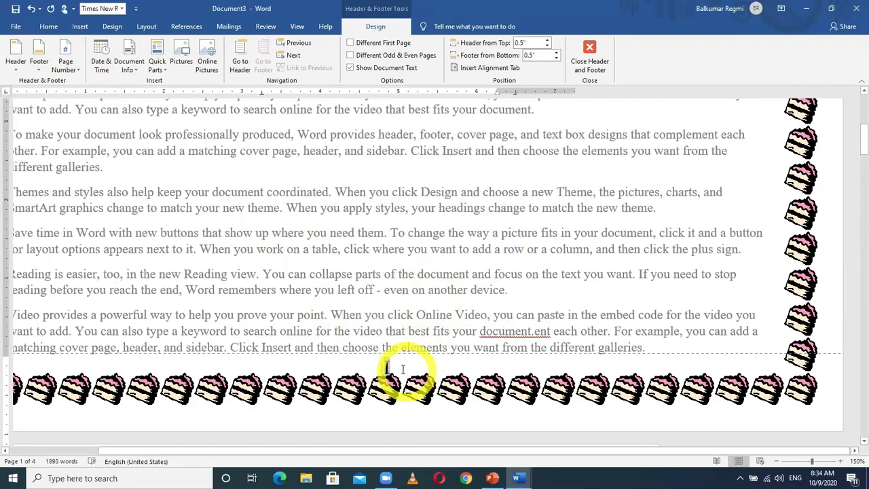
Set section 2's page numbers to the I, II, III format and start them at II.
{"action": "scroll", "coordinate": [399, 371], "scroll_direction": "down", "scroll_amount": 10}
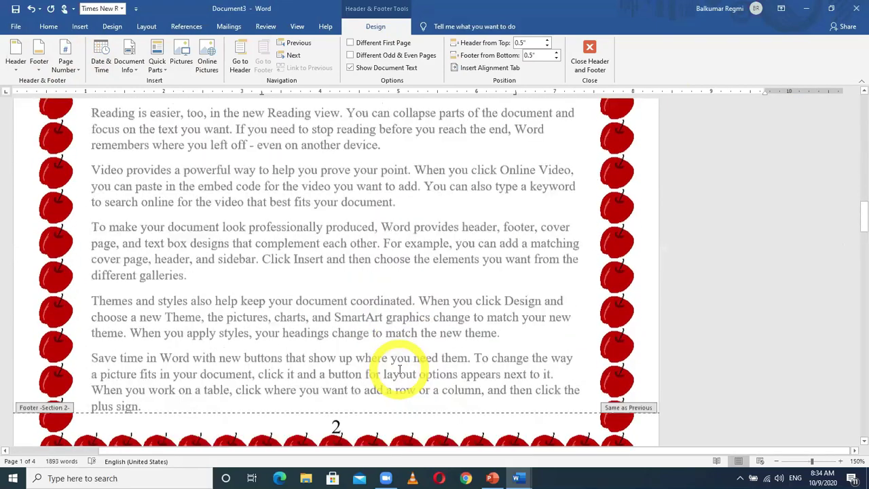
{"action": "left_click", "coordinate": [343, 236]}
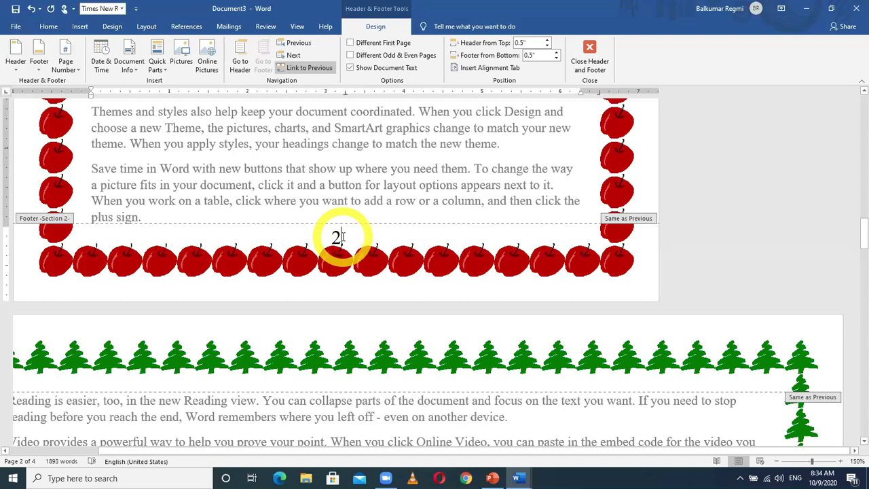
{"action": "double_click", "coordinate": [337, 236]}
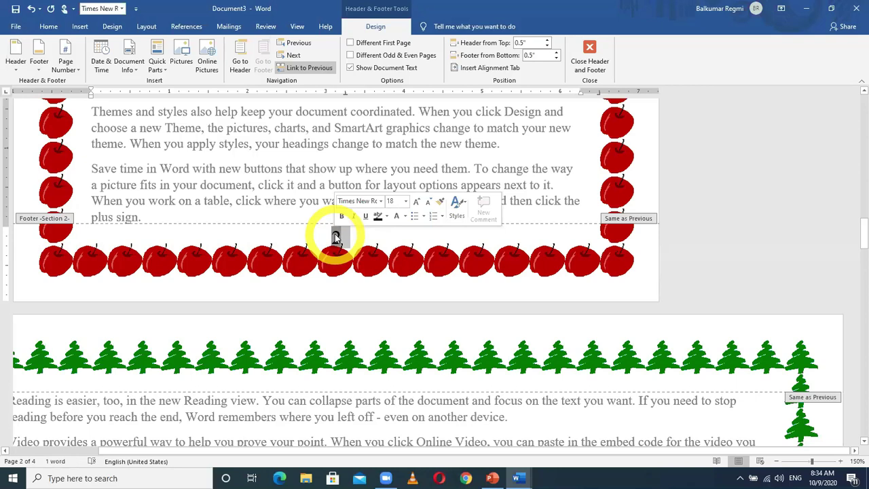
{"action": "left_click", "coordinate": [71, 70]}
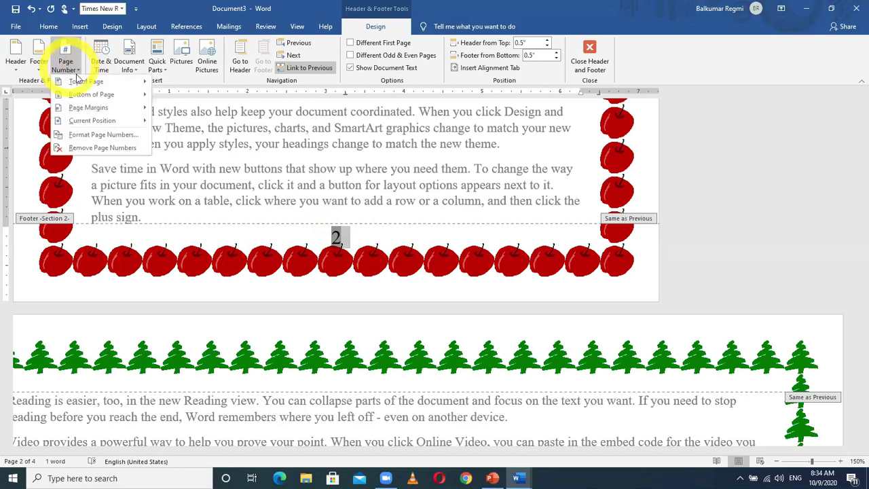
{"action": "left_click", "coordinate": [104, 136]}
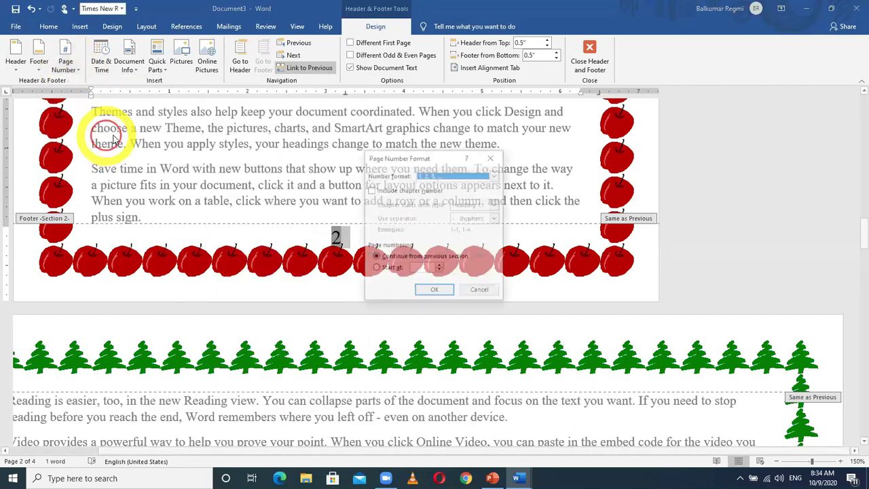
{"action": "left_click", "coordinate": [496, 176]}
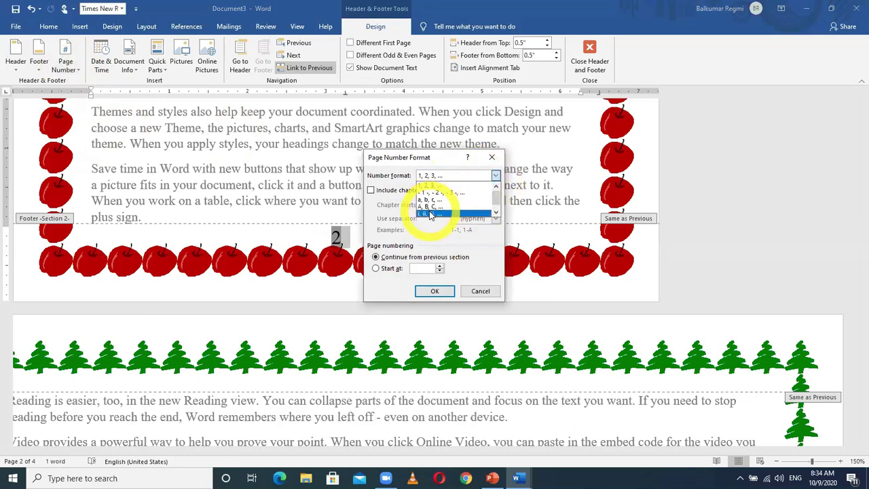
{"action": "left_click", "coordinate": [432, 216]}
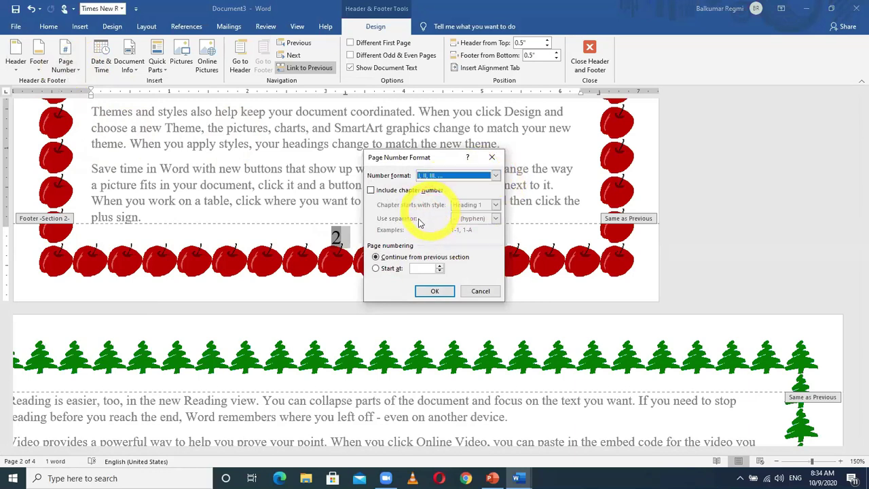
{"action": "left_click", "coordinate": [376, 268]}
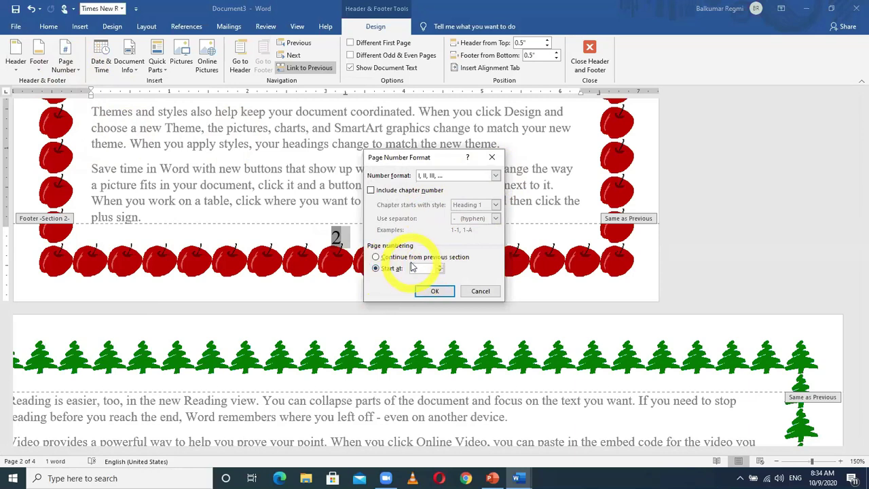
{"action": "left_click", "coordinate": [440, 267]}
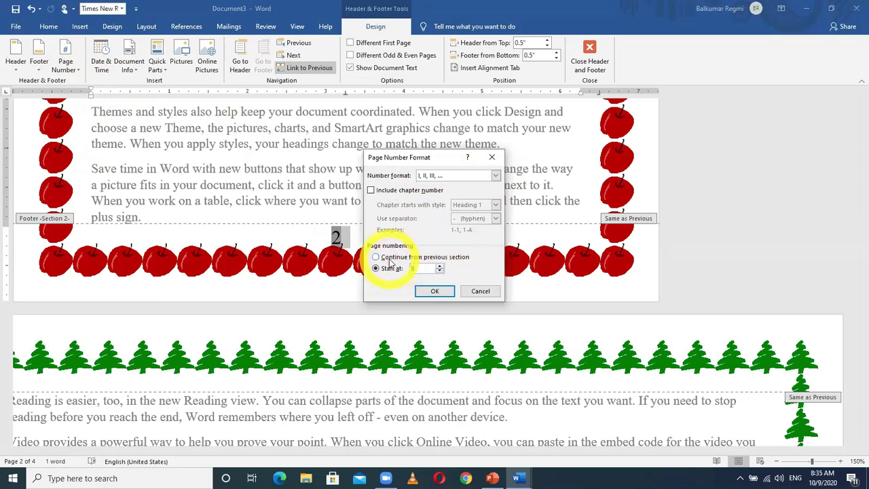
{"action": "left_click", "coordinate": [435, 292]}
Restart section 3's page numbering at 1 in the 1, 2, 3 format instead of continuing from the previous section.
{"action": "scroll", "coordinate": [369, 358], "scroll_direction": "up", "scroll_amount": 2}
{"action": "scroll", "coordinate": [396, 367], "scroll_direction": "down", "scroll_amount": 3}
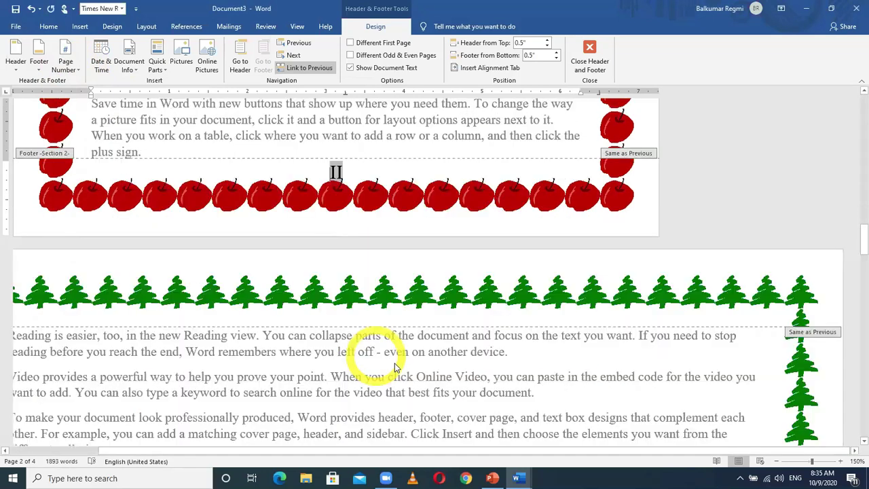
{"action": "scroll", "coordinate": [396, 367], "scroll_direction": "down", "scroll_amount": 10}
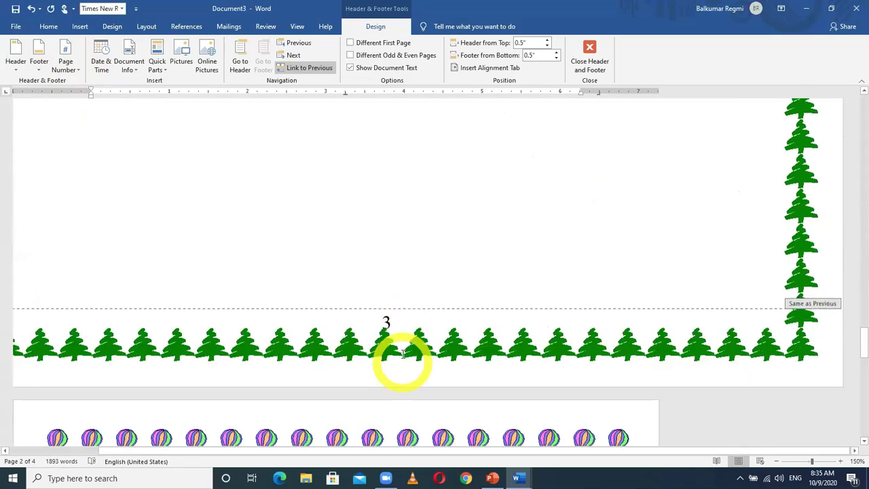
{"action": "scroll", "coordinate": [404, 353], "scroll_direction": "down", "scroll_amount": 1}
{"action": "left_click", "coordinate": [549, 245]}
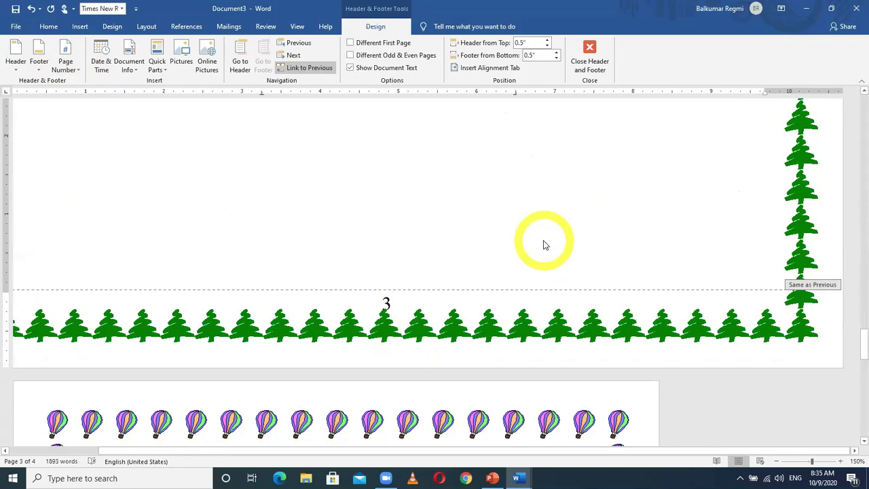
{"action": "double_click", "coordinate": [388, 301]}
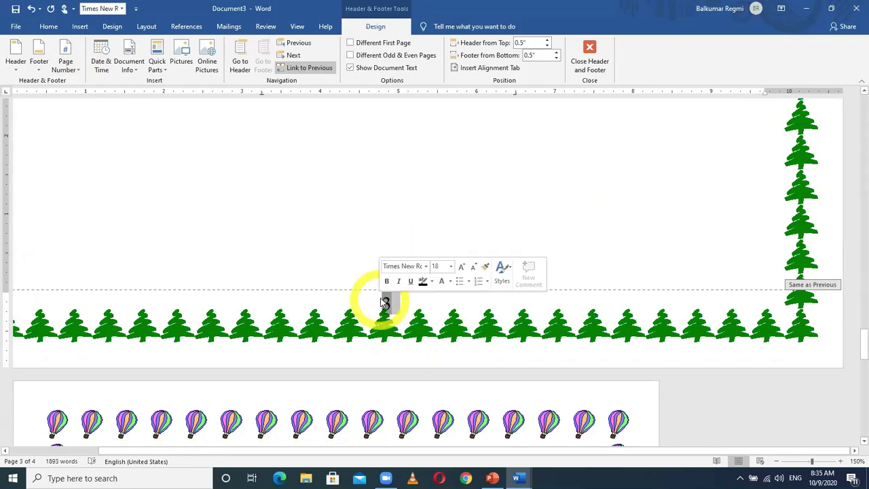
{"action": "left_click", "coordinate": [72, 71]}
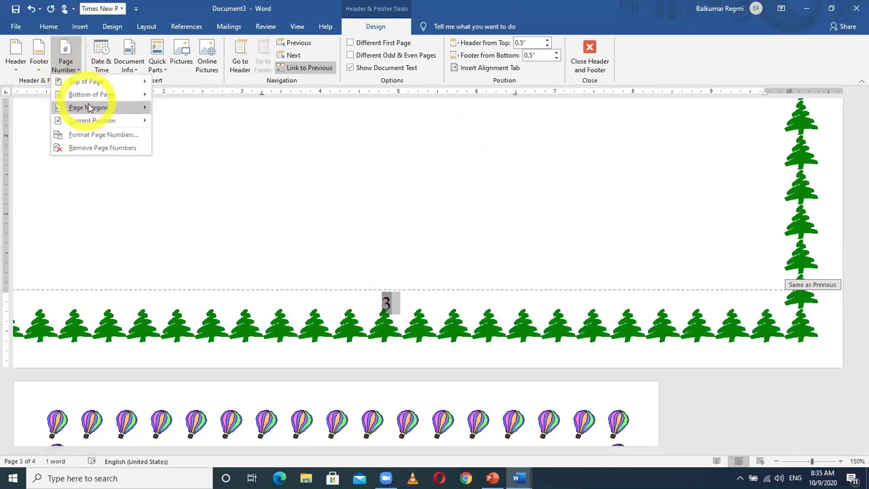
{"action": "left_click", "coordinate": [96, 136]}
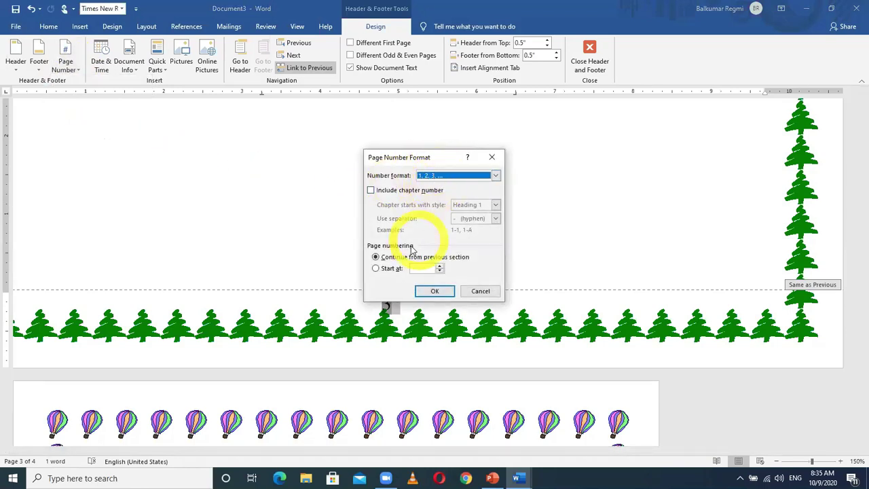
{"action": "left_click", "coordinate": [381, 269]}
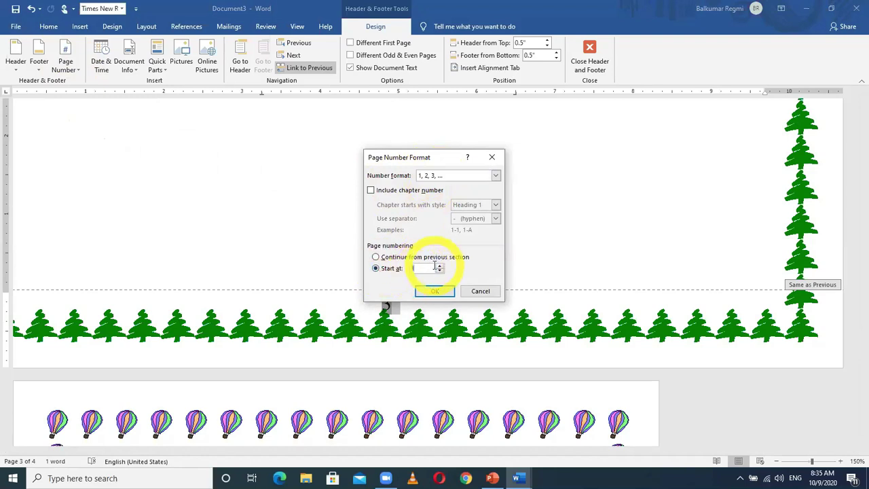
{"action": "key", "text": "BackSpace"}
{"action": "type", "text": "7"}
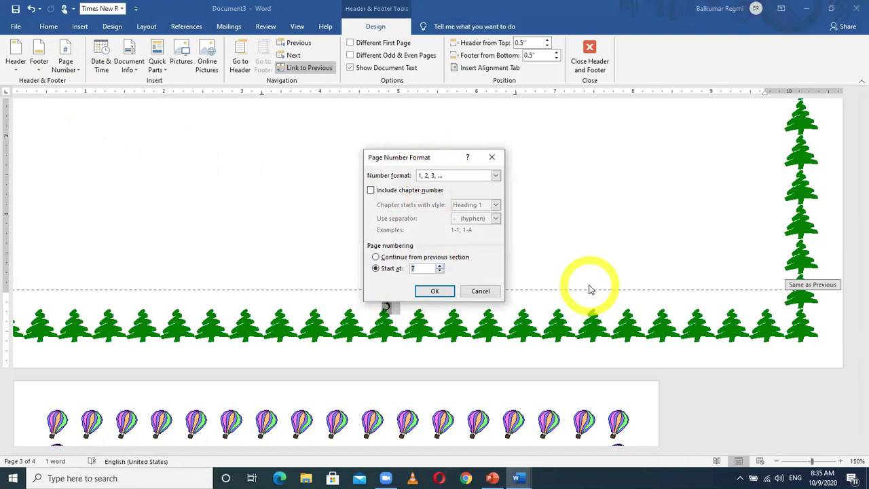
{"action": "left_click", "coordinate": [441, 270]}
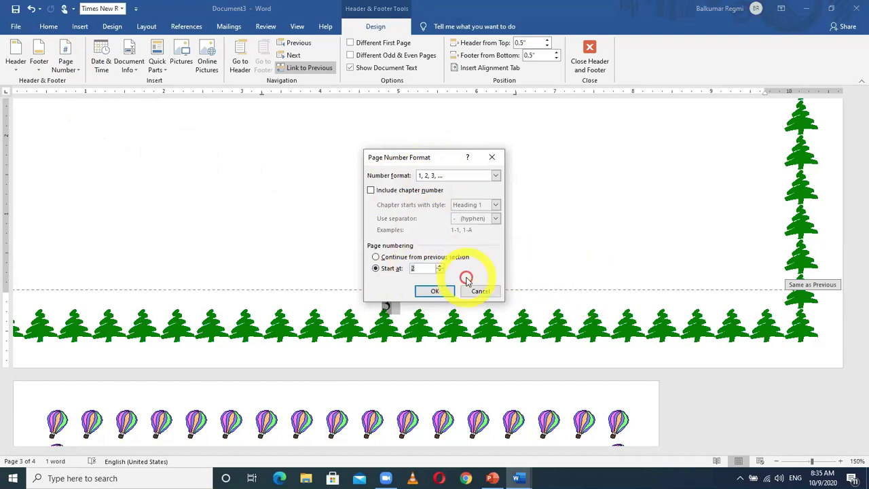
{"action": "left_click", "coordinate": [434, 291]}
Check the page number in section 4's footer and view all four sections together at 30% zoom.
{"action": "scroll", "coordinate": [451, 342], "scroll_direction": "up", "scroll_amount": 1}
{"action": "scroll", "coordinate": [446, 366], "scroll_direction": "down", "scroll_amount": 13}
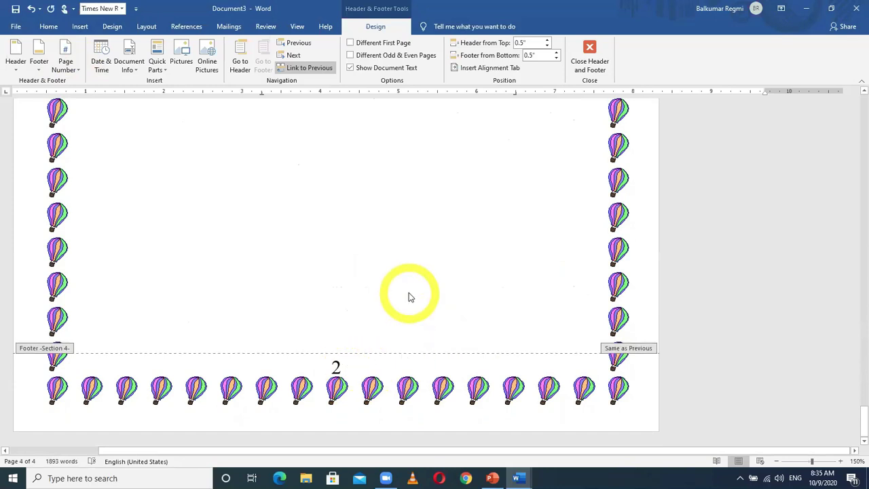
{"action": "scroll", "coordinate": [409, 297], "scroll_direction": "down", "scroll_amount": 14, "text": "ctrl"}
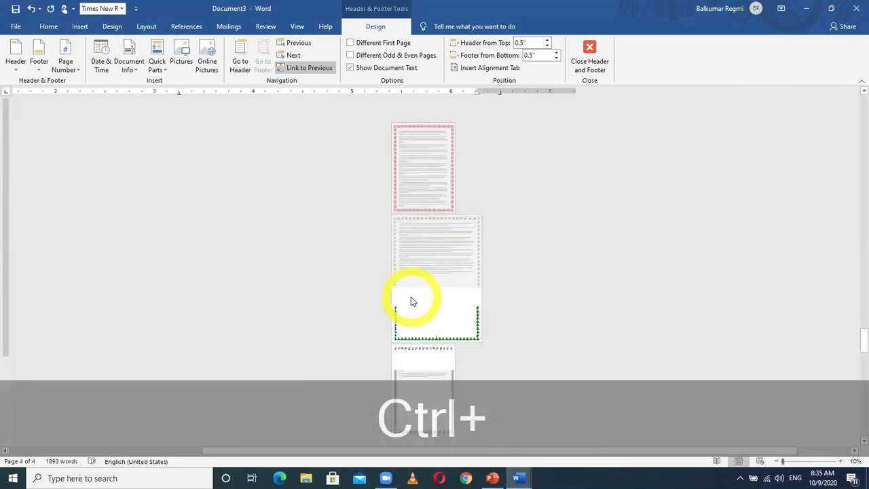
{"action": "scroll", "coordinate": [411, 301], "scroll_direction": "up", "scroll_amount": 2, "text": "ctrl"}
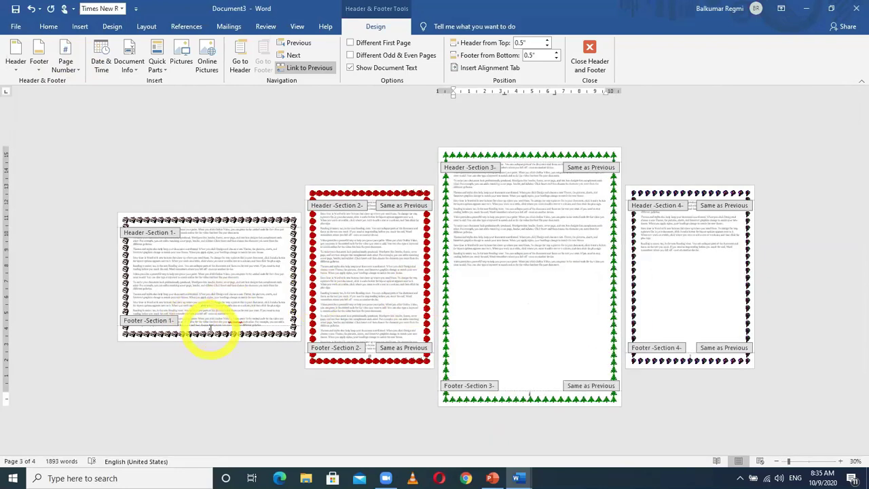
Leave header and footer editing and return to the document body.
{"action": "key", "text": "F12"}
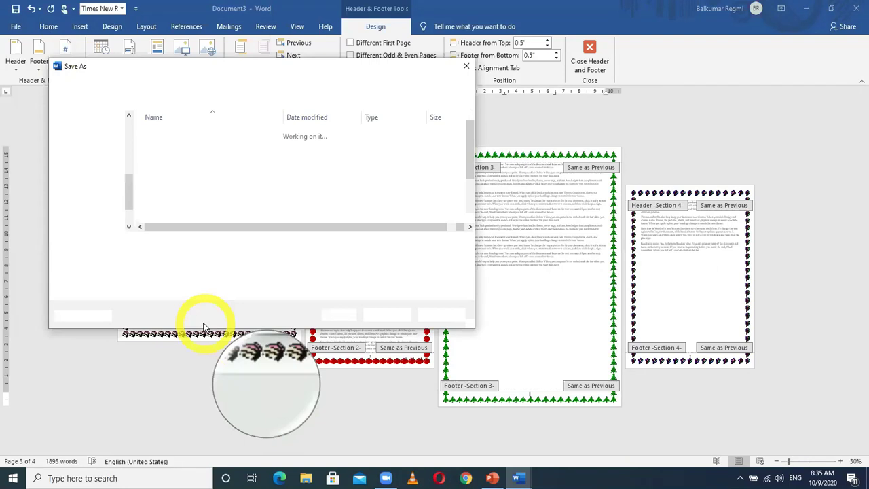
{"action": "left_click", "coordinate": [454, 315]}
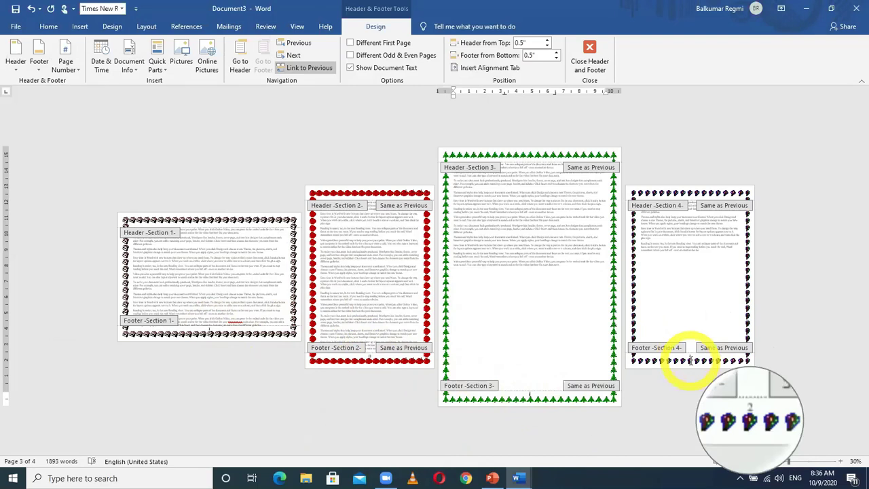
{"action": "left_click", "coordinate": [589, 53]}
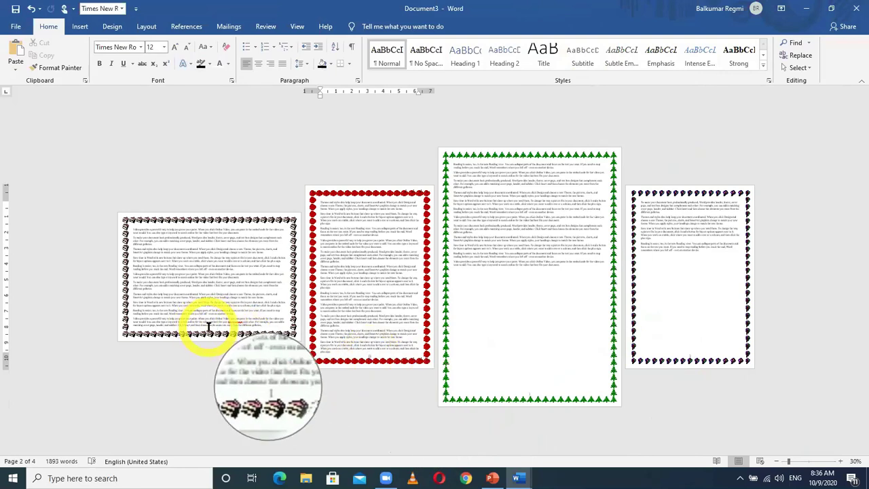
Zoom in to 70% and check the footer page numbers and borders of all four sections.
{"action": "scroll", "coordinate": [209, 327], "scroll_direction": "up", "scroll_amount": 4, "text": "ctrl"}
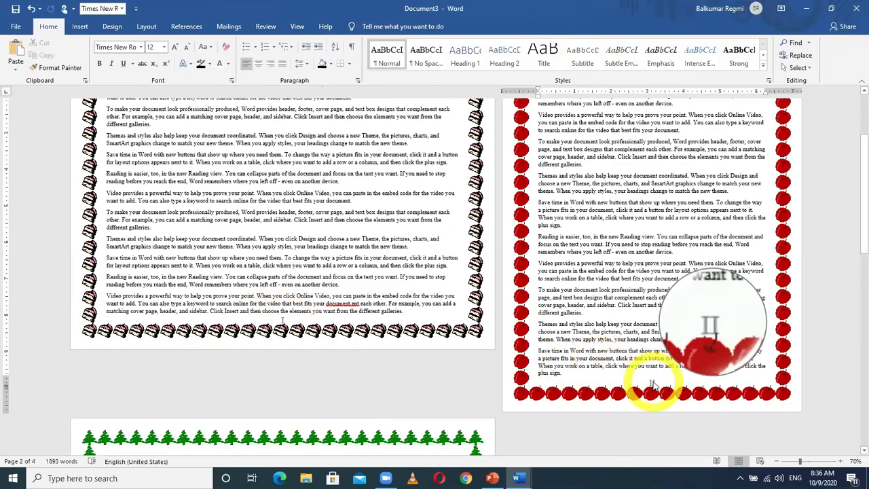
{"action": "scroll", "coordinate": [653, 386], "scroll_direction": "down", "scroll_amount": 5}
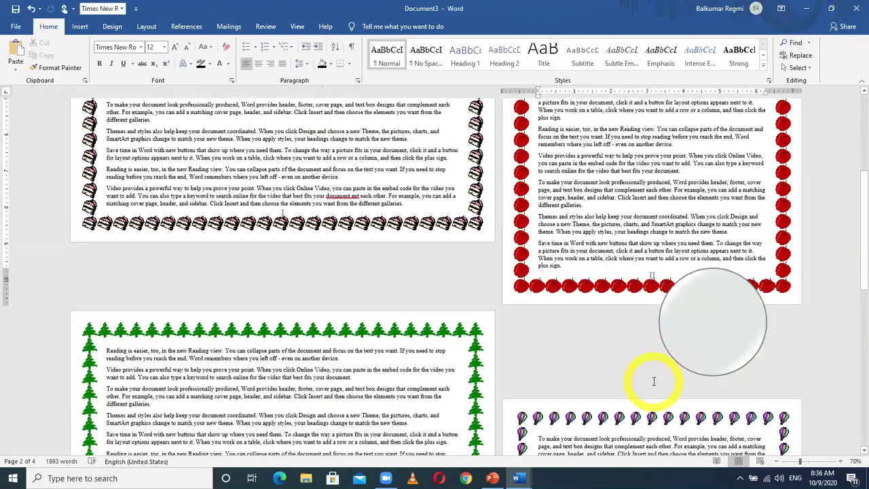
{"action": "scroll", "coordinate": [654, 386], "scroll_direction": "down", "scroll_amount": 10}
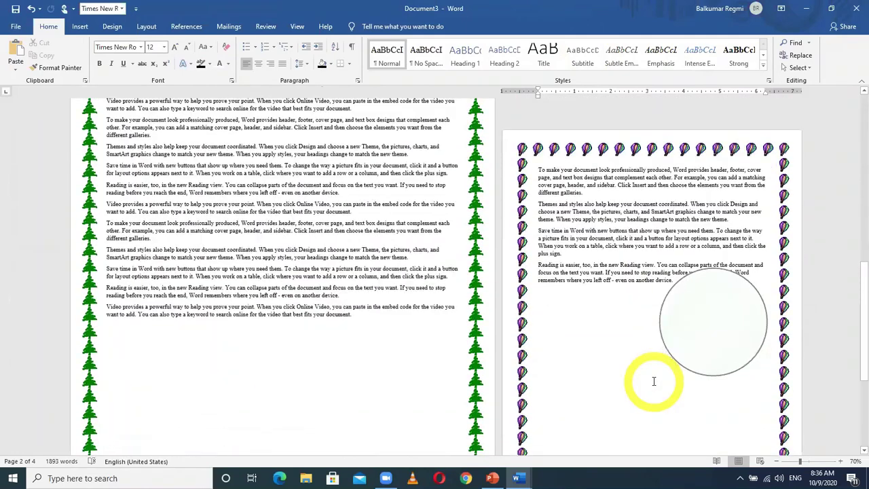
{"action": "scroll", "coordinate": [655, 382], "scroll_direction": "down", "scroll_amount": 5}
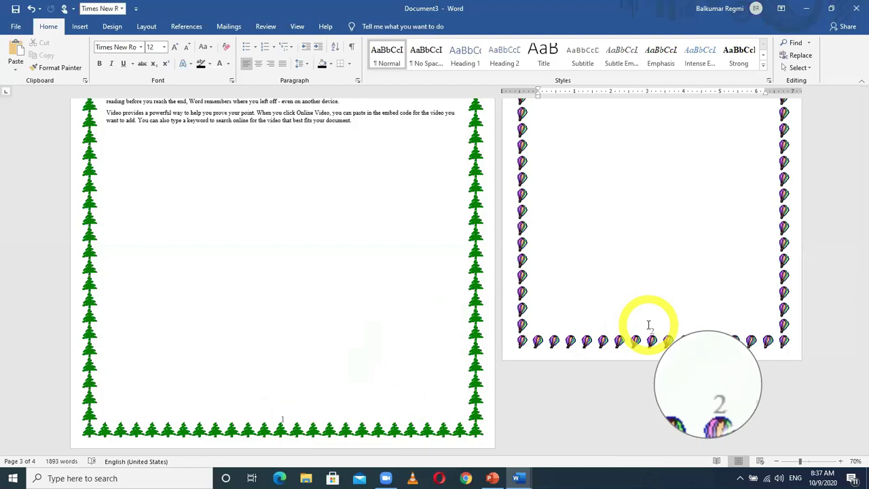
{"action": "left_click", "coordinate": [15, 8]}
{"action": "left_click", "coordinate": [442, 314]}
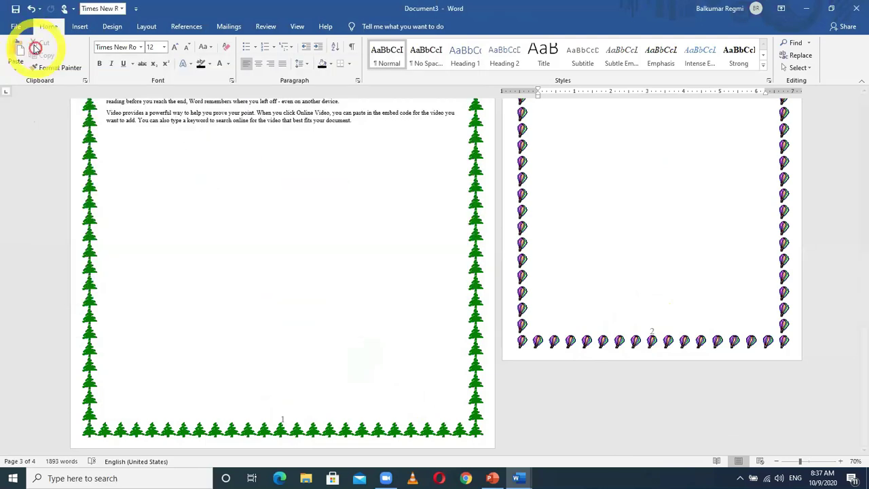
Create a new blank document and fill it with sample paragraphs using =rand(50).
{"action": "left_click", "coordinate": [15, 26]}
{"action": "left_click", "coordinate": [29, 79]}
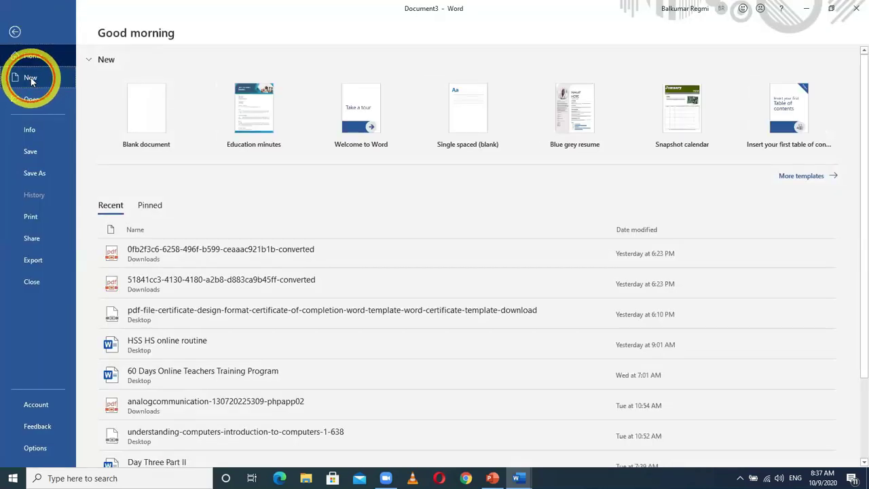
{"action": "left_click", "coordinate": [164, 129]}
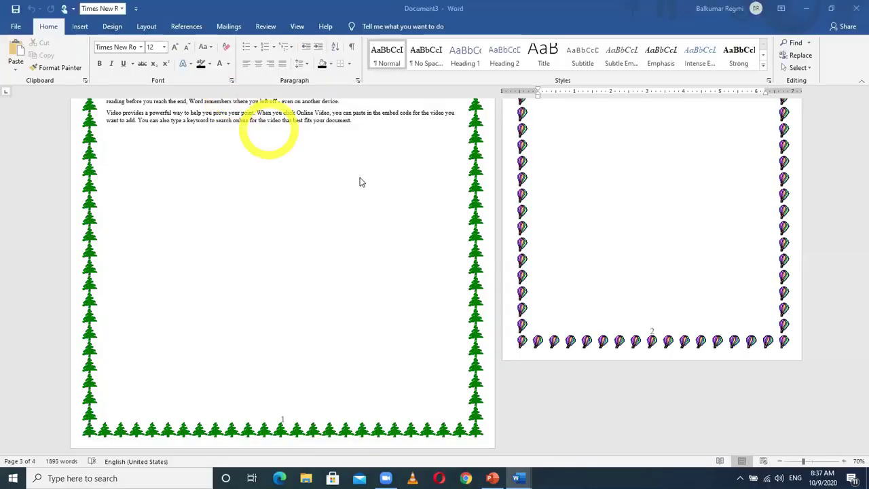
{"action": "type", "text": "=rand(50)"}
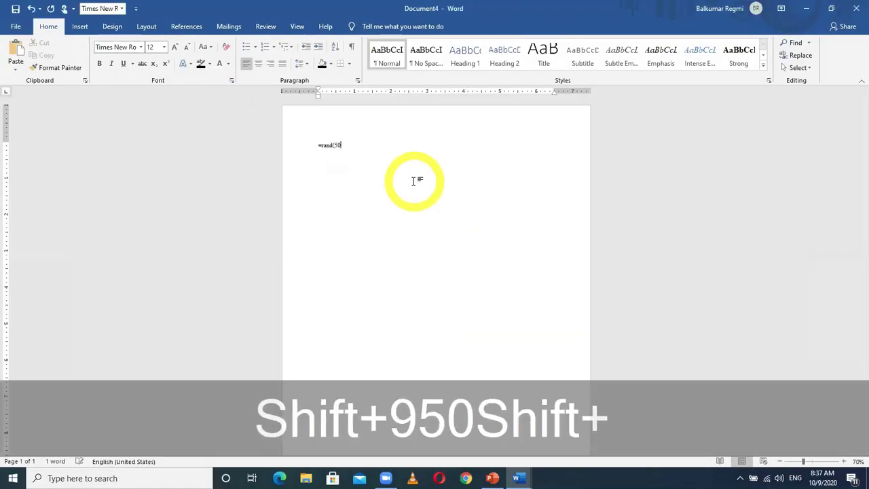
{"action": "key", "text": "Return"}
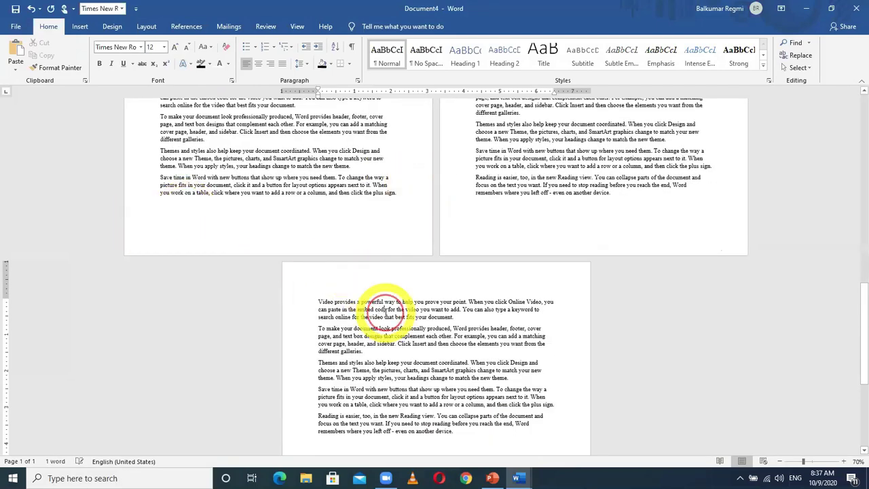
Look through the pages of generated text and examine where the text ends on each page.
{"action": "scroll", "coordinate": [394, 332], "scroll_direction": "down", "scroll_amount": 1}
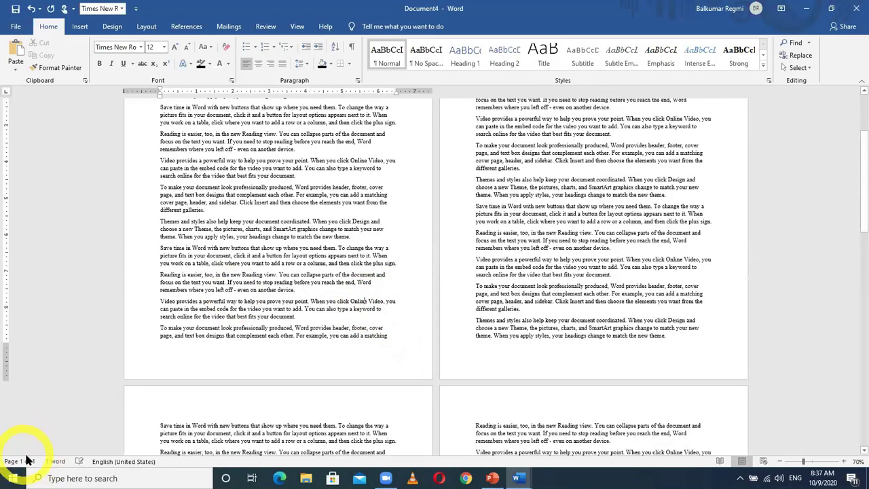
{"action": "scroll", "coordinate": [407, 258], "scroll_direction": "down", "scroll_amount": 3}
{"action": "scroll", "coordinate": [366, 264], "scroll_direction": "down", "scroll_amount": 10}
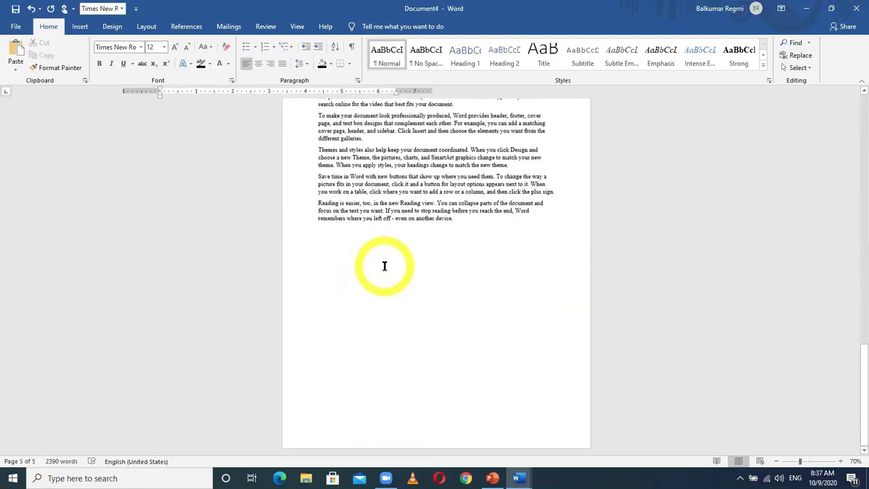
{"action": "scroll", "coordinate": [382, 266], "scroll_direction": "up", "scroll_amount": 5}
{"action": "scroll", "coordinate": [382, 265], "scroll_direction": "up", "scroll_amount": 10}
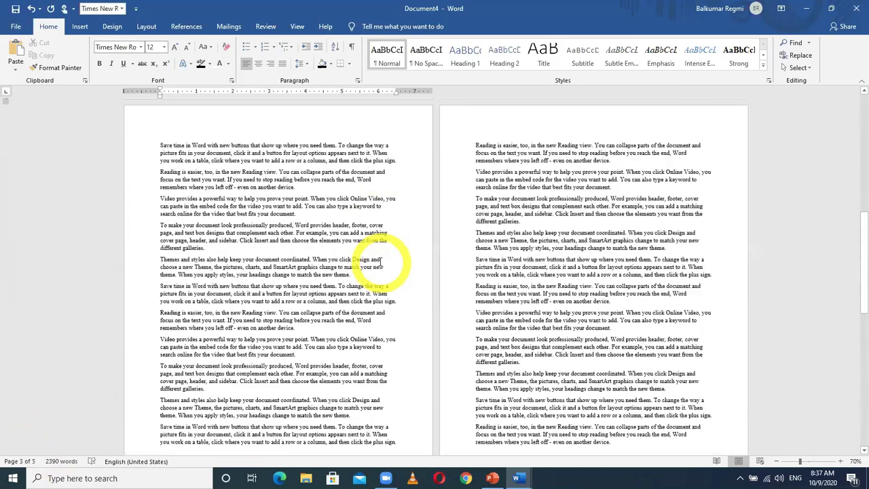
{"action": "scroll", "coordinate": [375, 250], "scroll_direction": "up", "scroll_amount": 3}
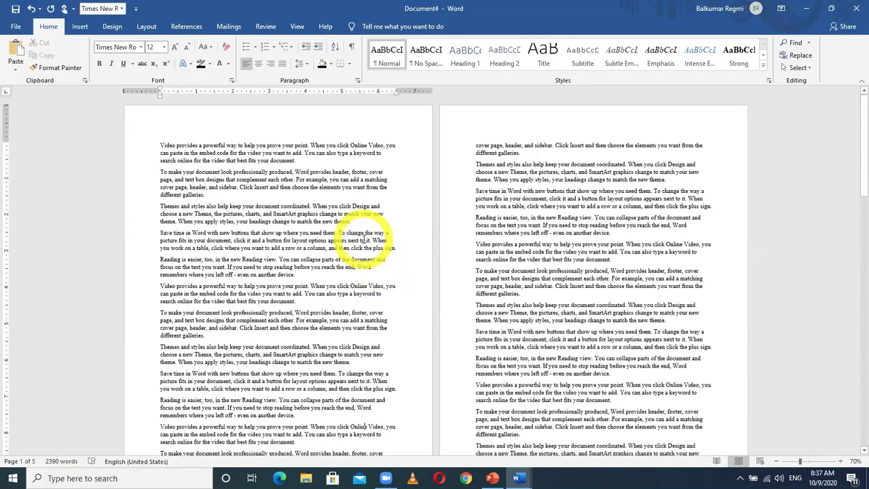
{"action": "scroll", "coordinate": [370, 241], "scroll_direction": "up", "scroll_amount": 6}
{"action": "scroll", "coordinate": [367, 238], "scroll_direction": "down", "scroll_amount": 2}
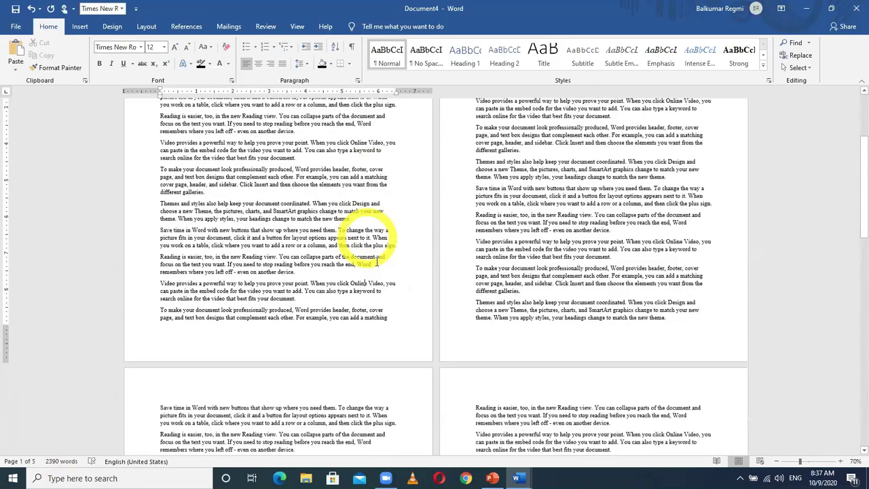
{"action": "left_click", "coordinate": [536, 299]}
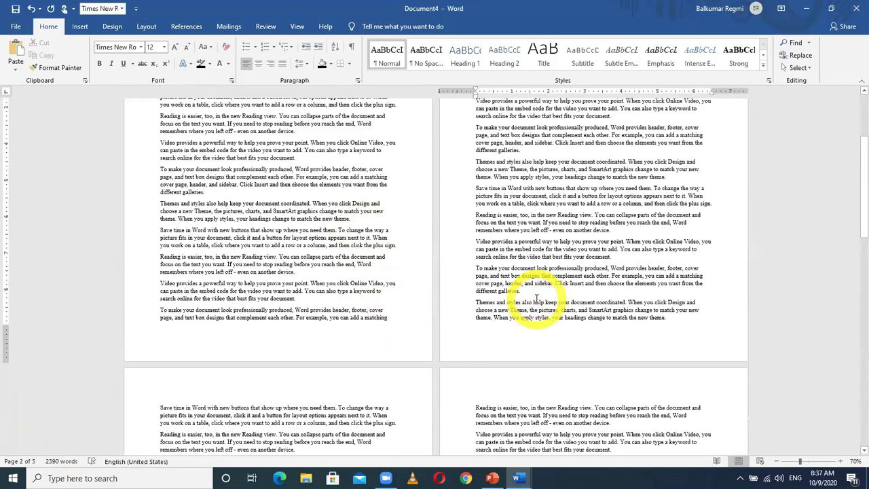
{"action": "scroll", "coordinate": [491, 319], "scroll_direction": "down", "scroll_amount": 6}
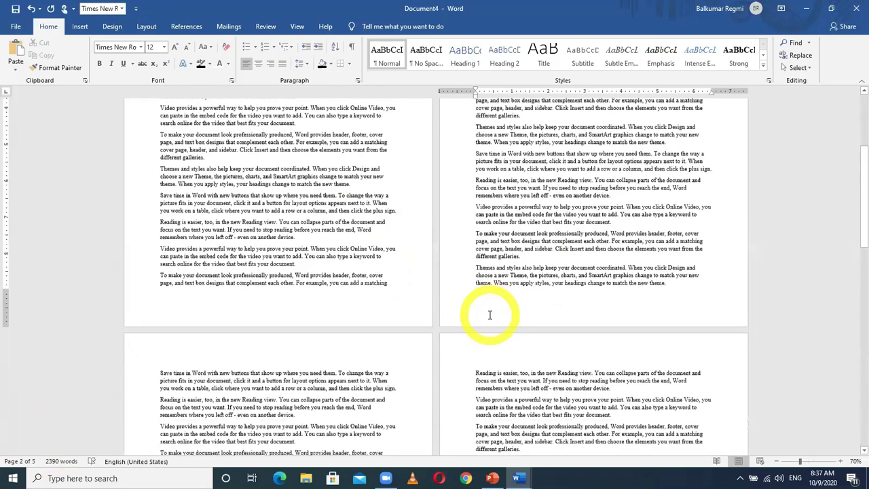
{"action": "scroll", "coordinate": [490, 333], "scroll_direction": "down", "scroll_amount": 3}
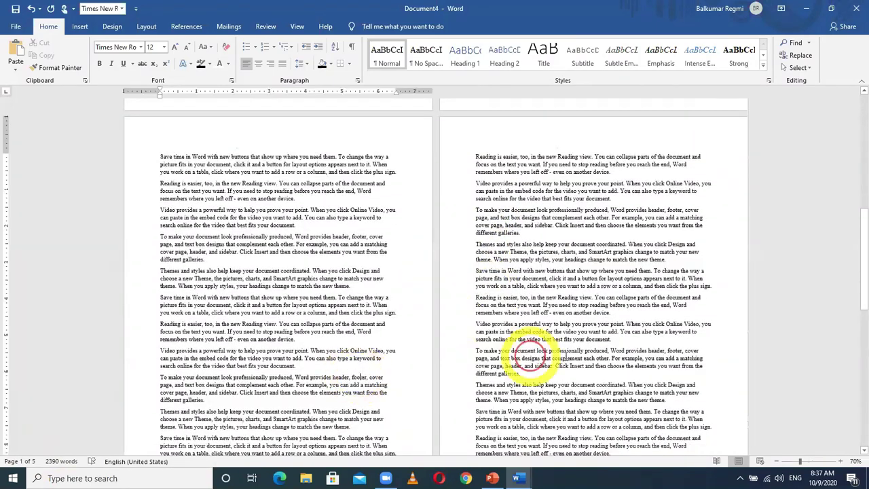
{"action": "scroll", "coordinate": [525, 362], "scroll_direction": "down", "scroll_amount": 3}
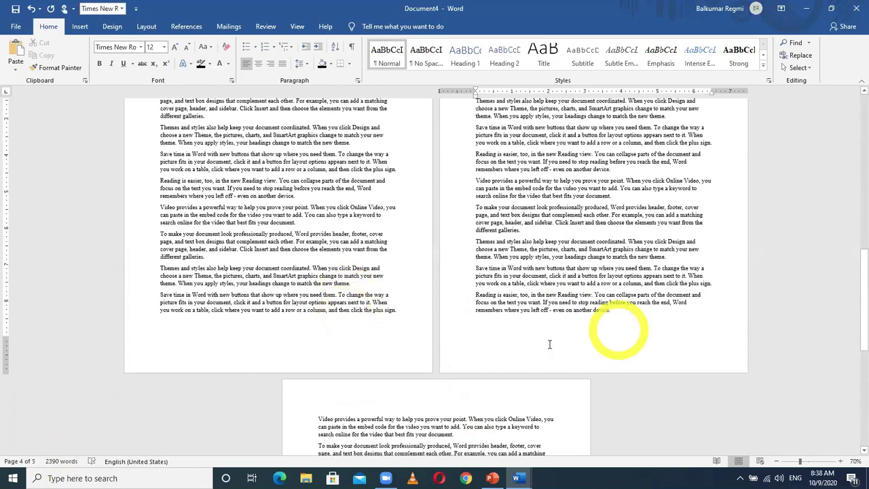
{"action": "scroll", "coordinate": [413, 291], "scroll_direction": "down", "scroll_amount": 5}
{"action": "scroll", "coordinate": [502, 204], "scroll_direction": "up", "scroll_amount": 3}
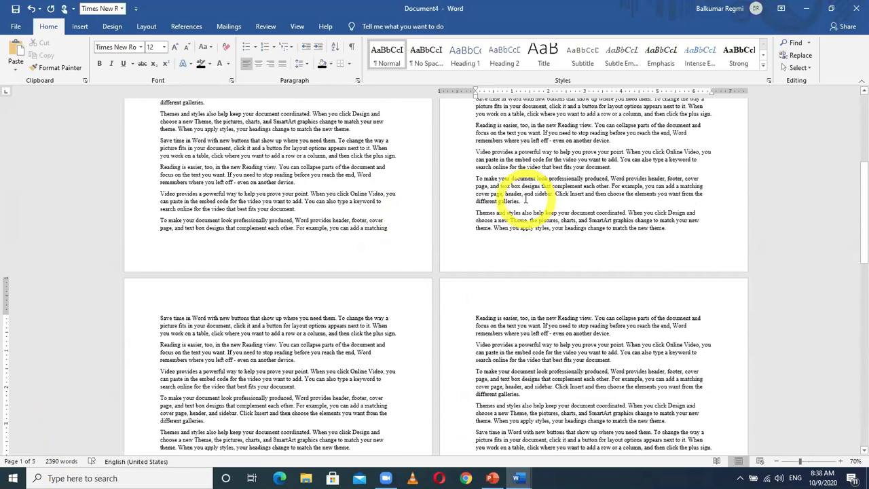
Insert a Next Page section break at the end of the first page's text.
{"action": "left_click", "coordinate": [395, 228]}
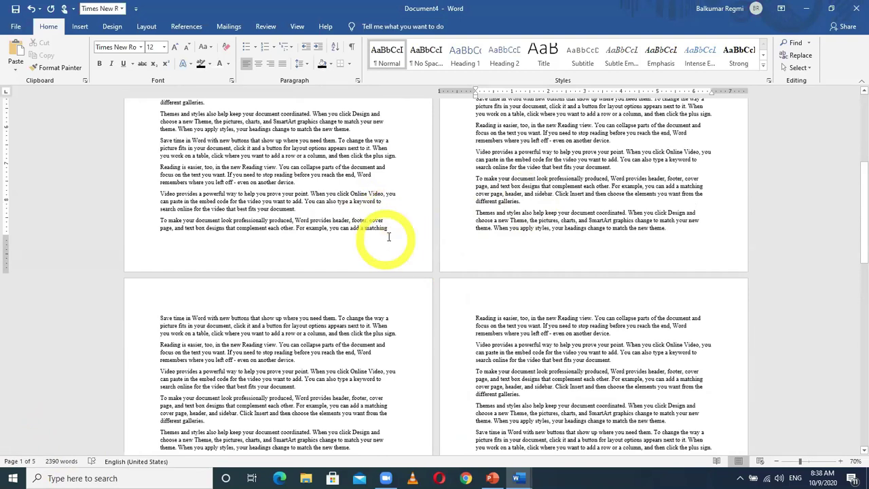
{"action": "left_click", "coordinate": [154, 27]}
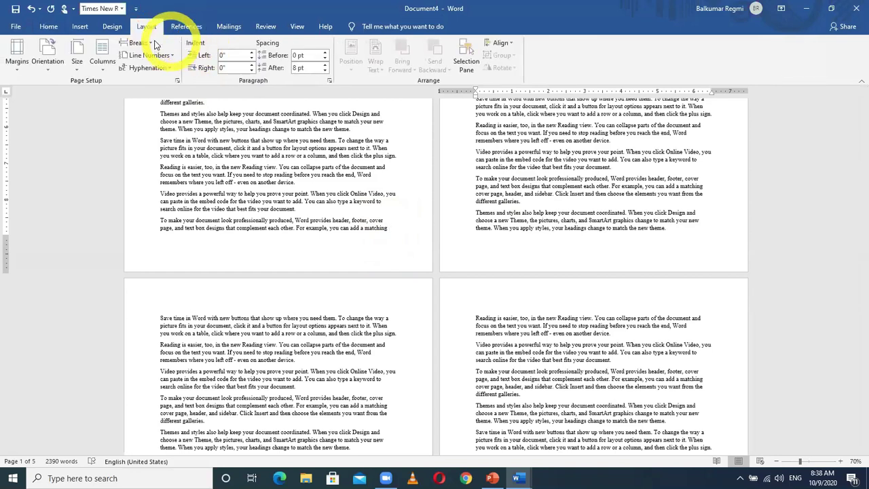
{"action": "left_click", "coordinate": [140, 42]}
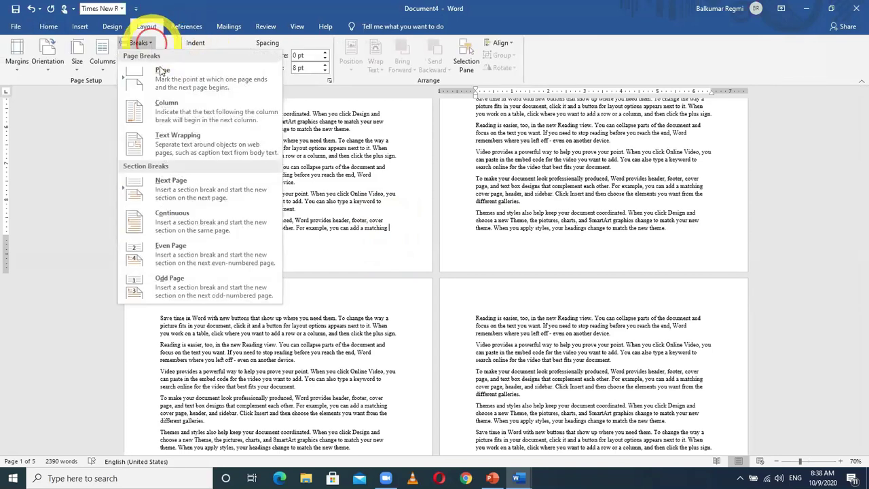
{"action": "left_click", "coordinate": [158, 185]}
Insert a Next Page section break after the last paragraph on page 2.
{"action": "scroll", "coordinate": [438, 345], "scroll_direction": "down", "scroll_amount": 3}
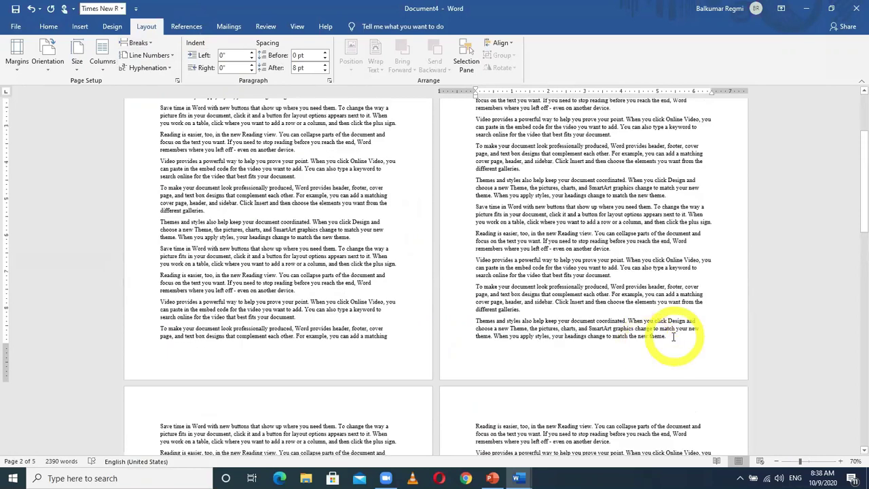
{"action": "left_click", "coordinate": [140, 42]}
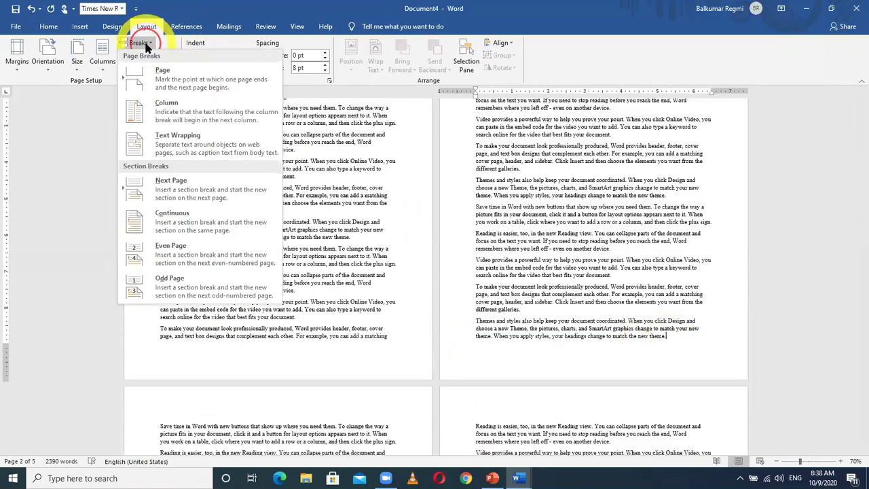
{"action": "left_click", "coordinate": [180, 192]}
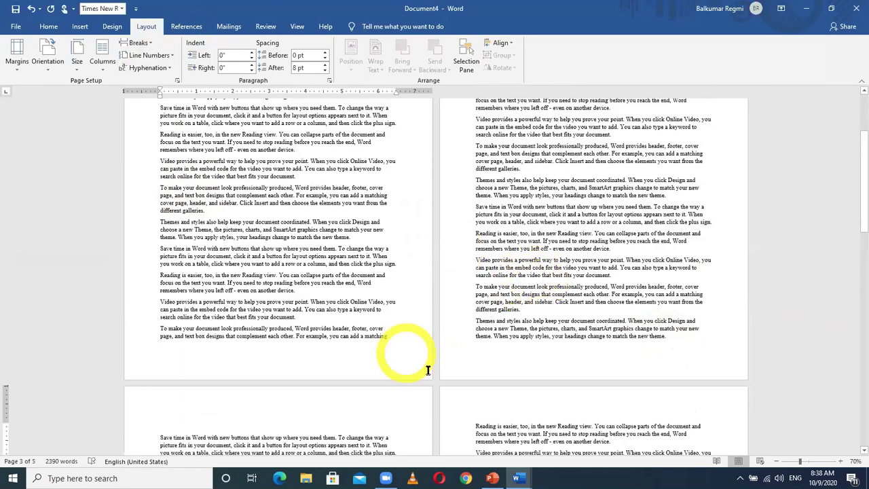
Examine how the text is distributed across the pages around the inserted section breaks.
{"action": "scroll", "coordinate": [439, 388], "scroll_direction": "down", "scroll_amount": 5}
{"action": "scroll", "coordinate": [573, 411], "scroll_direction": "down", "scroll_amount": 10}
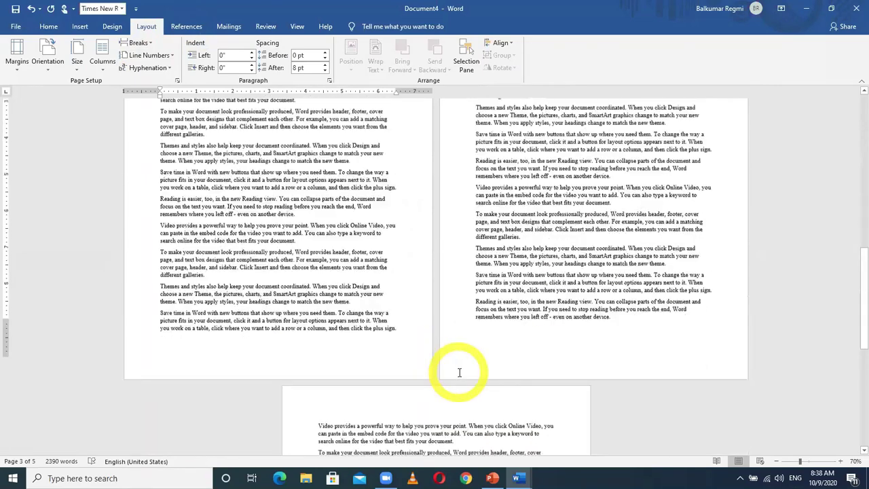
{"action": "scroll", "coordinate": [460, 363], "scroll_direction": "up", "scroll_amount": 4}
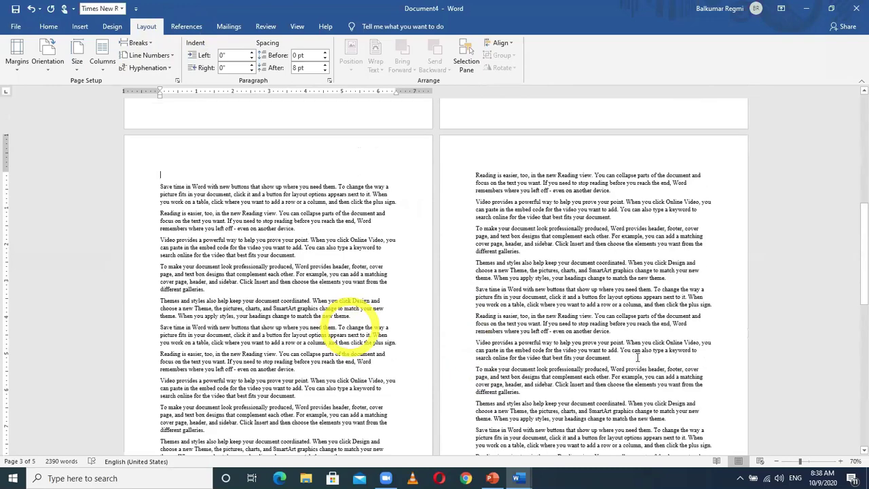
{"action": "scroll", "coordinate": [555, 381], "scroll_direction": "down", "scroll_amount": 2}
{"action": "scroll", "coordinate": [571, 333], "scroll_direction": "up", "scroll_amount": 12}
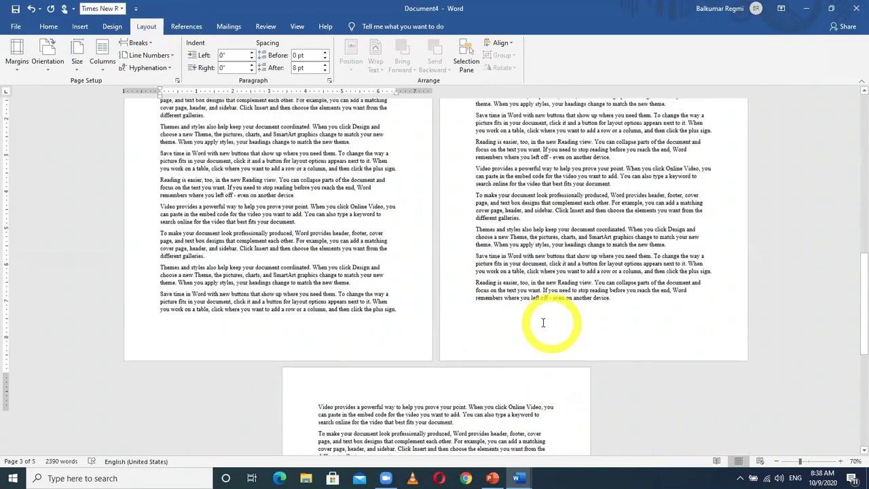
{"action": "scroll", "coordinate": [419, 252], "scroll_direction": "up", "scroll_amount": 1}
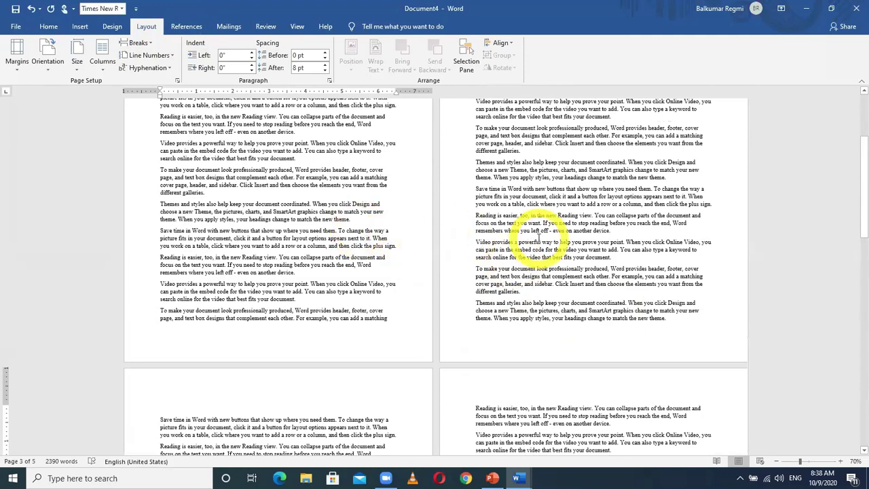
{"action": "scroll", "coordinate": [544, 394], "scroll_direction": "down", "scroll_amount": 3}
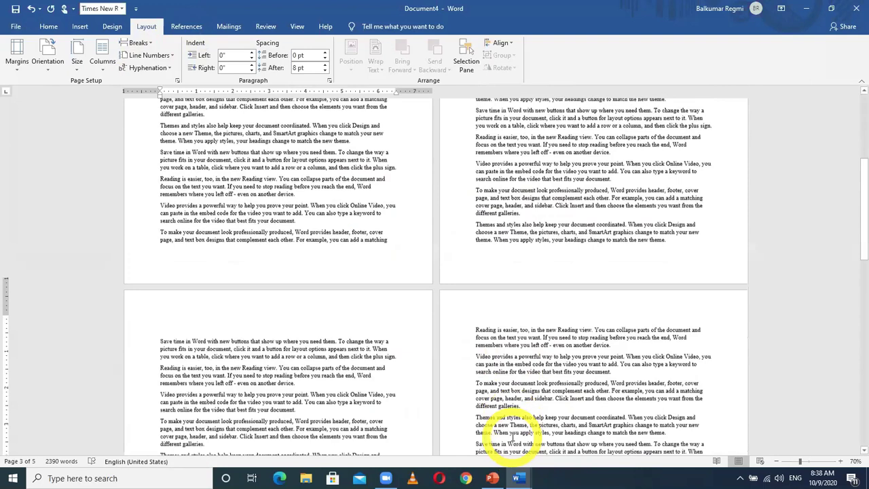
{"action": "scroll", "coordinate": [417, 272], "scroll_direction": "up", "scroll_amount": 2}
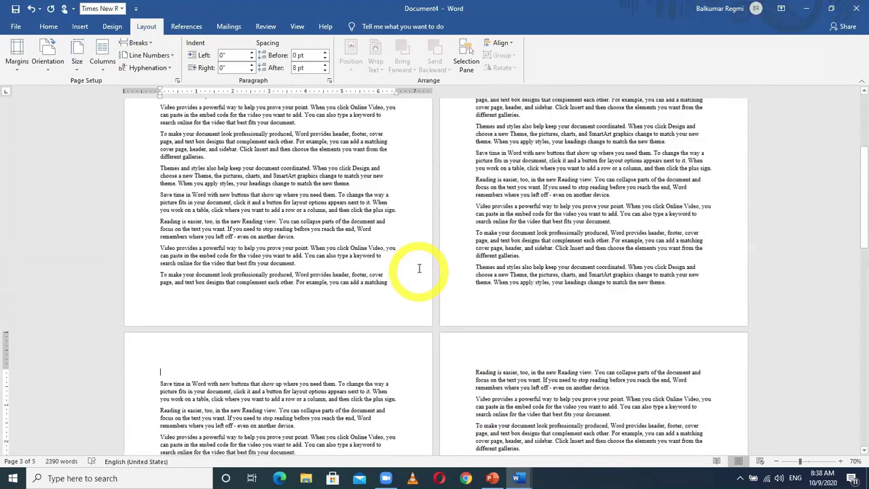
{"action": "left_click", "coordinate": [282, 283]}
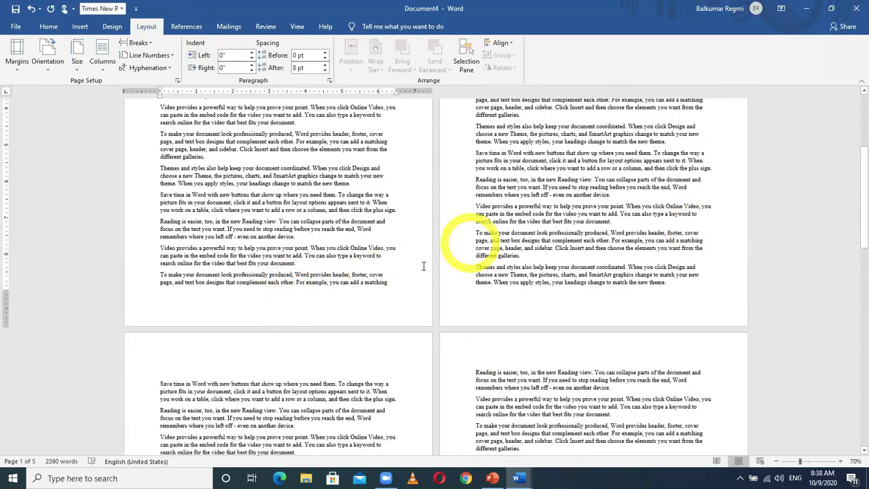
Insert centred page numbers at the bottom of the pages, starting from the end of page 1's text.
{"action": "left_click", "coordinate": [83, 28]}
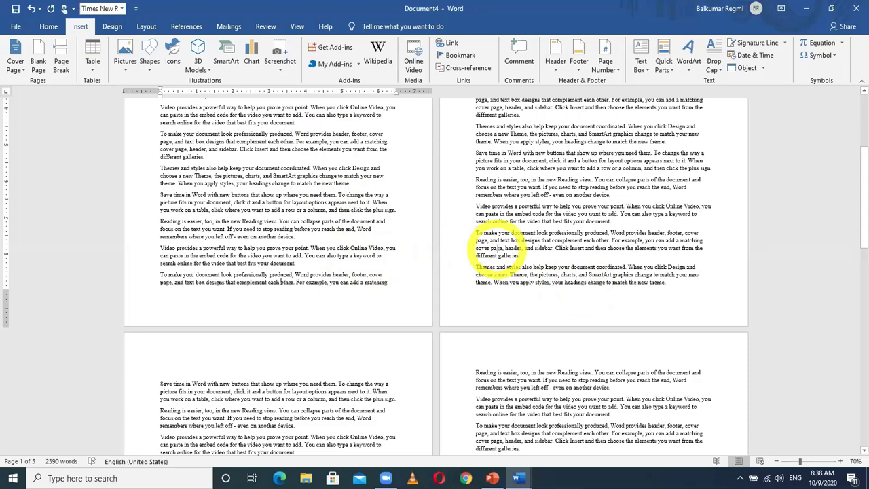
{"action": "scroll", "coordinate": [502, 252], "scroll_direction": "down", "scroll_amount": 3}
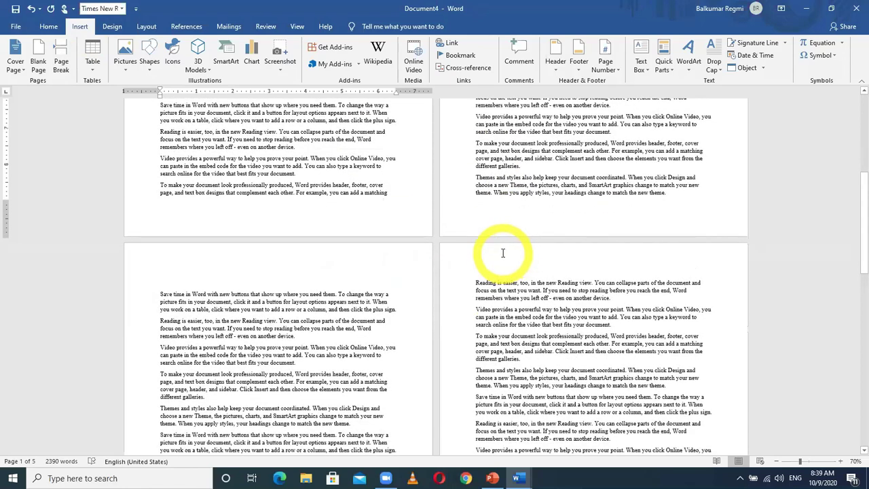
{"action": "scroll", "coordinate": [502, 252], "scroll_direction": "down", "scroll_amount": 12}
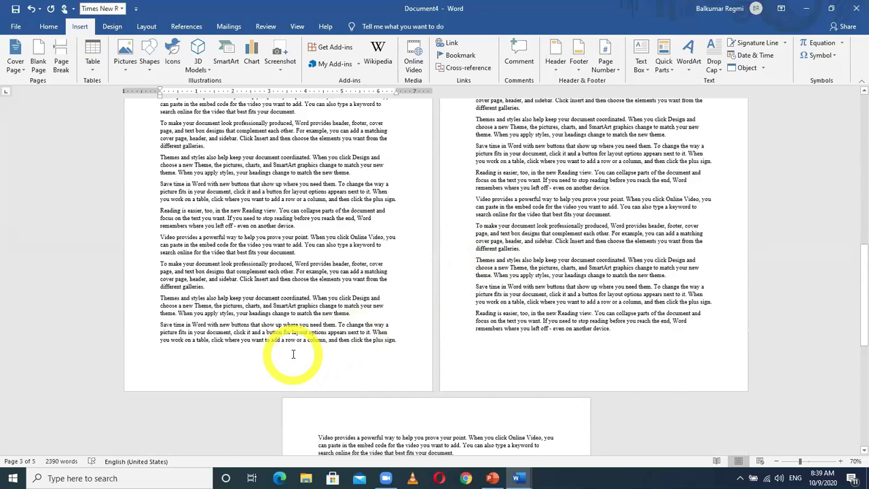
{"action": "scroll", "coordinate": [314, 322], "scroll_direction": "up", "scroll_amount": 12}
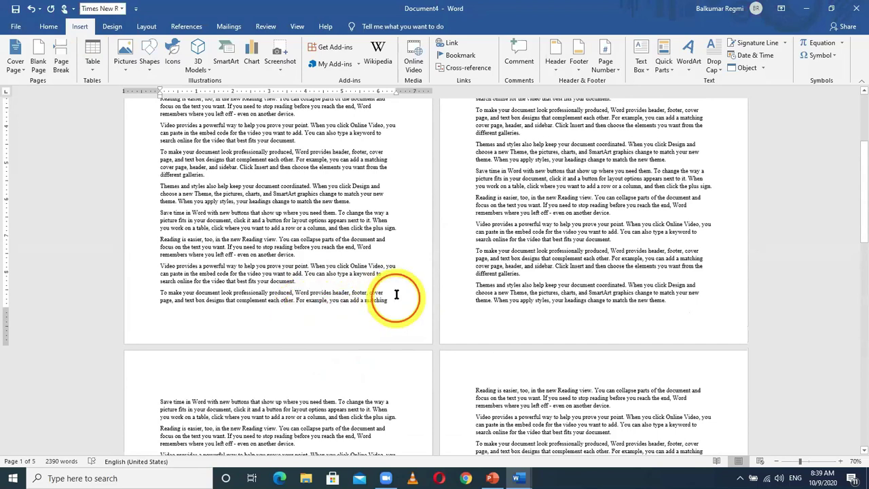
{"action": "left_click", "coordinate": [681, 301]}
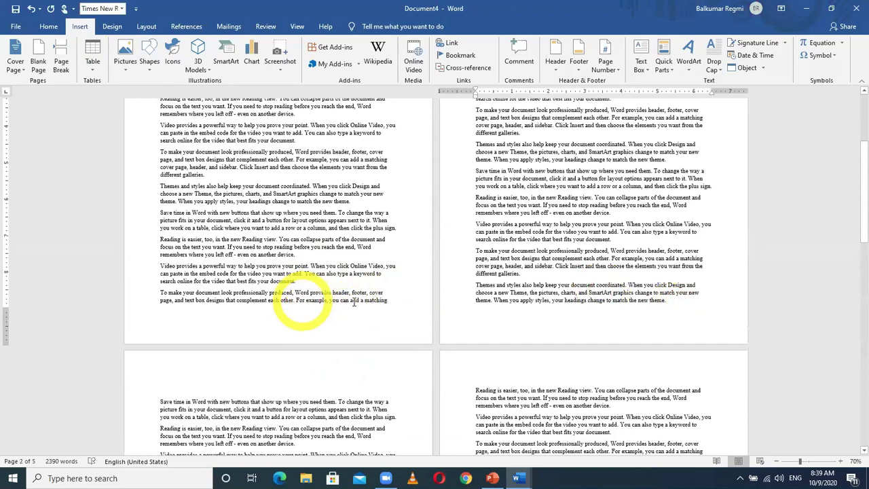
{"action": "left_click", "coordinate": [397, 305]}
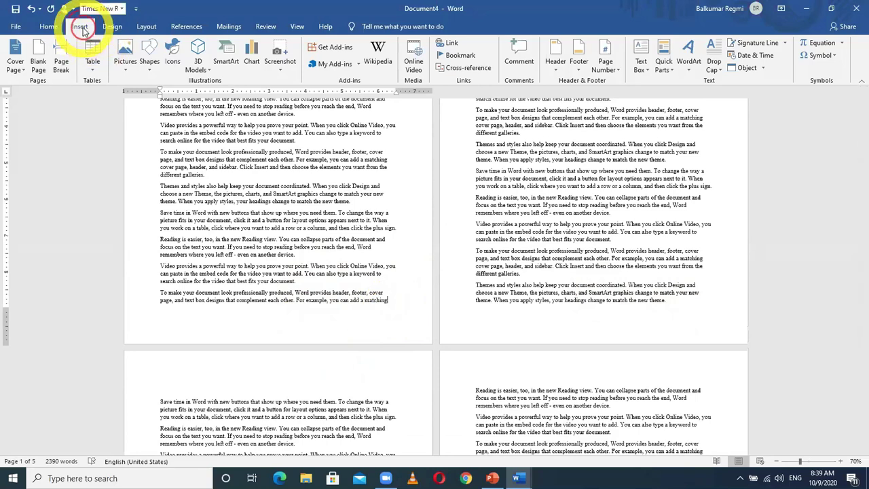
{"action": "left_click", "coordinate": [605, 67]}
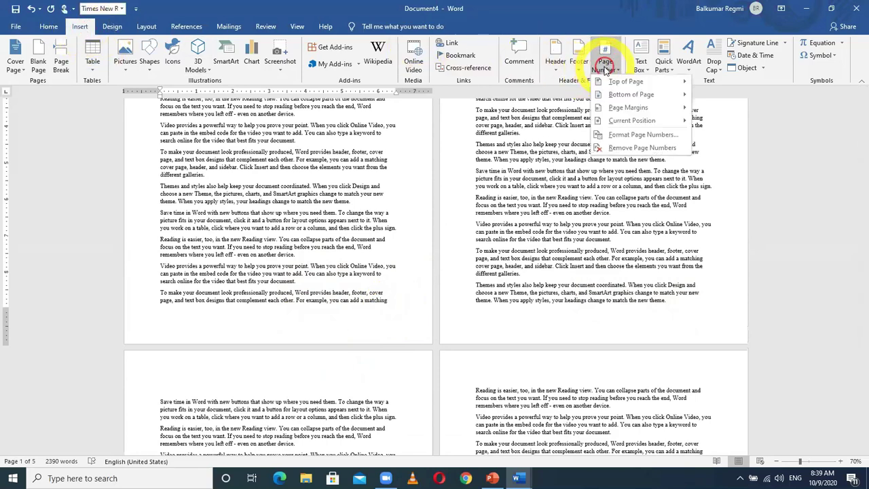
{"action": "mouse_move", "coordinate": [610, 100]}
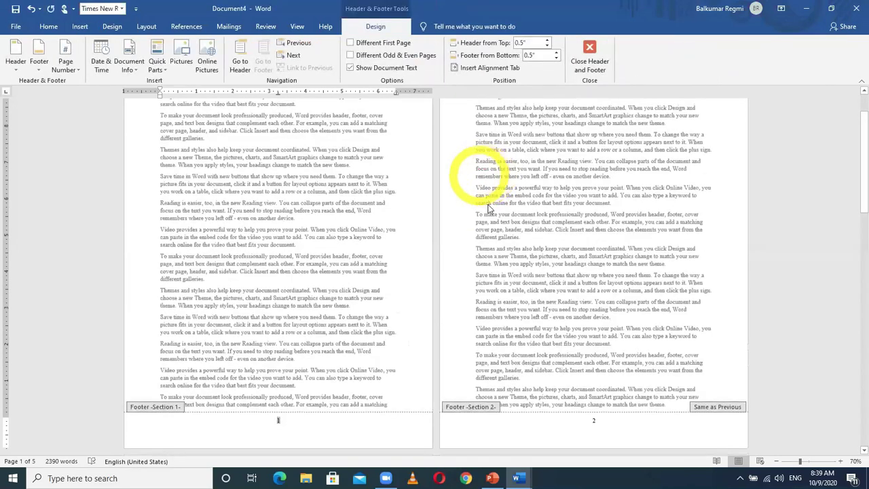
Examine the page numbers and section labels in the footers of all pages across the three sections.
{"action": "scroll", "coordinate": [485, 292], "scroll_direction": "down", "scroll_amount": 3}
{"action": "scroll", "coordinate": [485, 300], "scroll_direction": "down", "scroll_amount": 3}
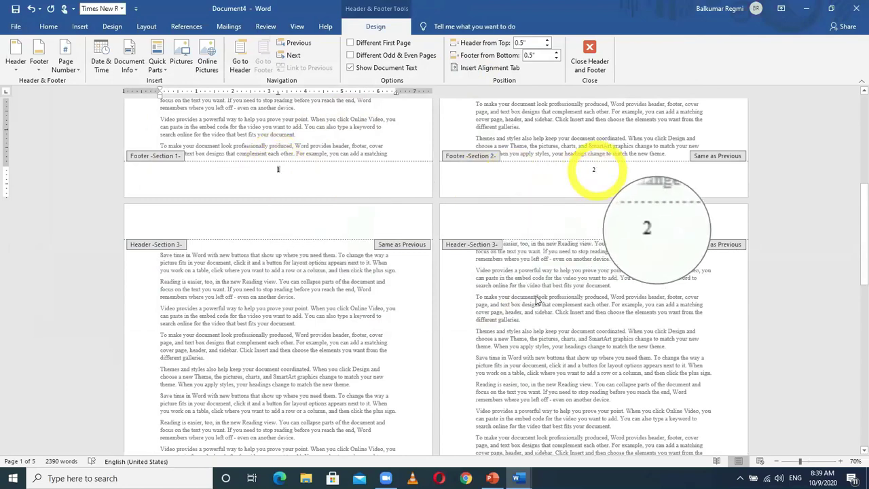
{"action": "scroll", "coordinate": [537, 299], "scroll_direction": "down", "scroll_amount": 10}
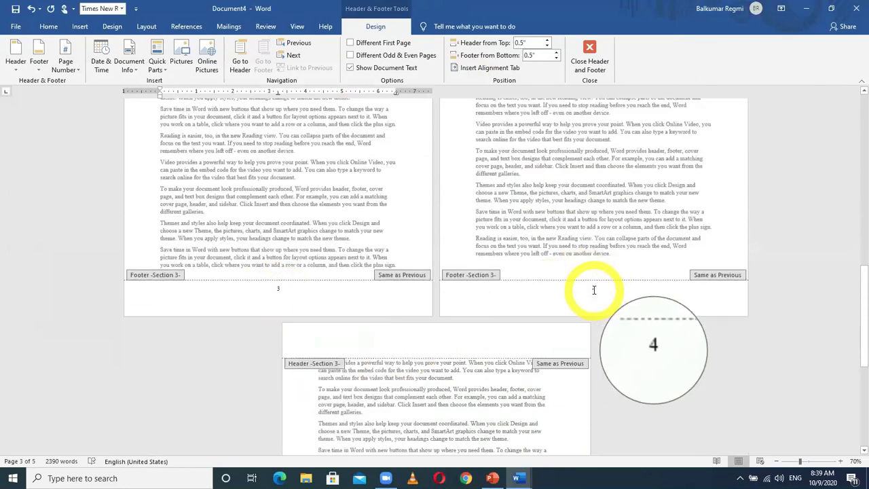
{"action": "scroll", "coordinate": [599, 293], "scroll_direction": "down", "scroll_amount": 3}
{"action": "scroll", "coordinate": [599, 293], "scroll_direction": "down", "scroll_amount": 5}
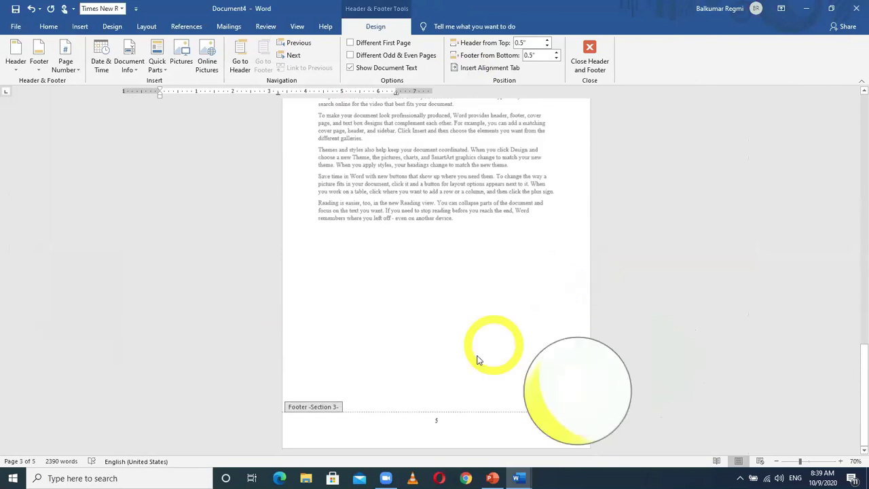
{"action": "left_click", "coordinate": [436, 419]}
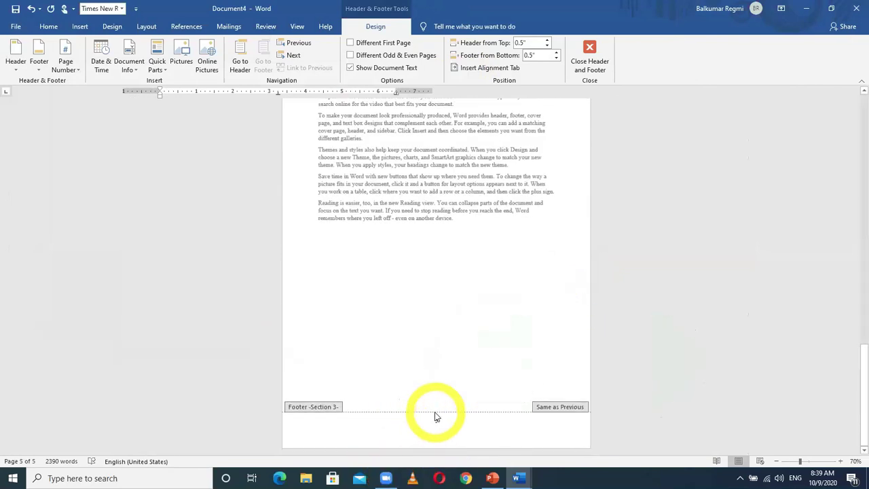
{"action": "left_click", "coordinate": [443, 313]}
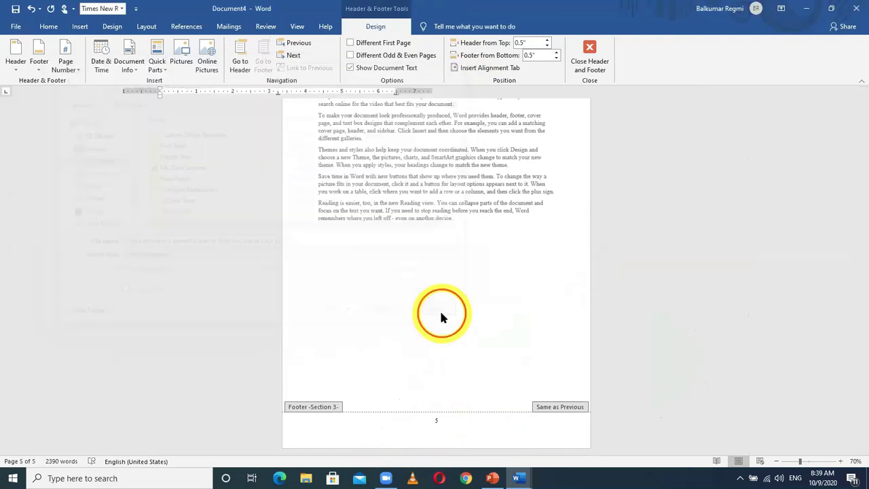
{"action": "scroll", "coordinate": [443, 287], "scroll_direction": "up", "scroll_amount": 3}
{"action": "scroll", "coordinate": [443, 287], "scroll_direction": "up", "scroll_amount": 20}
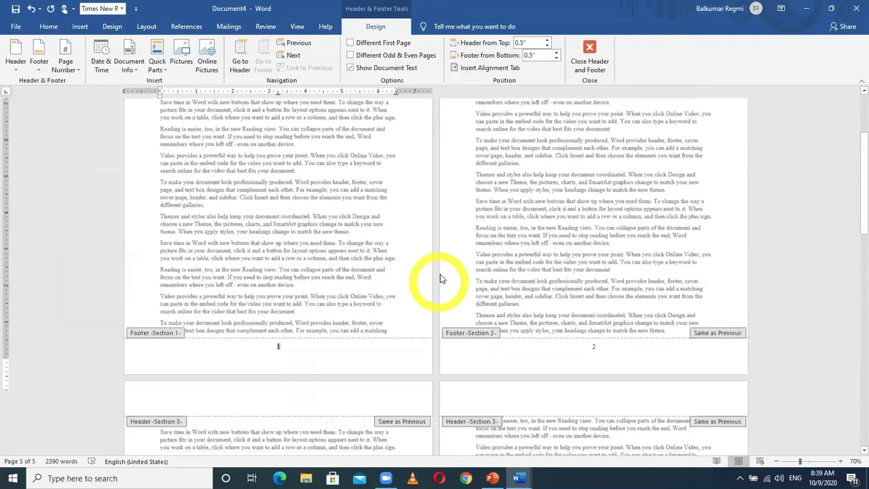
{"action": "scroll", "coordinate": [429, 269], "scroll_direction": "down", "scroll_amount": 5}
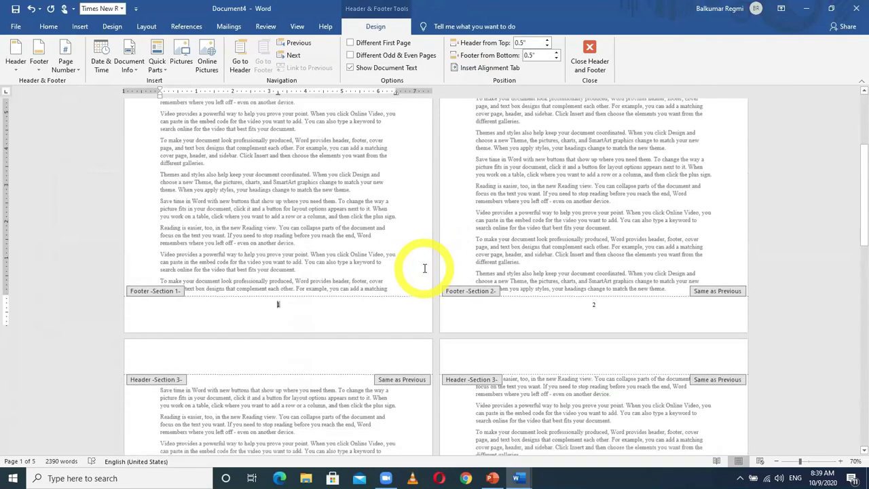
{"action": "scroll", "coordinate": [425, 272], "scroll_direction": "down", "scroll_amount": 2}
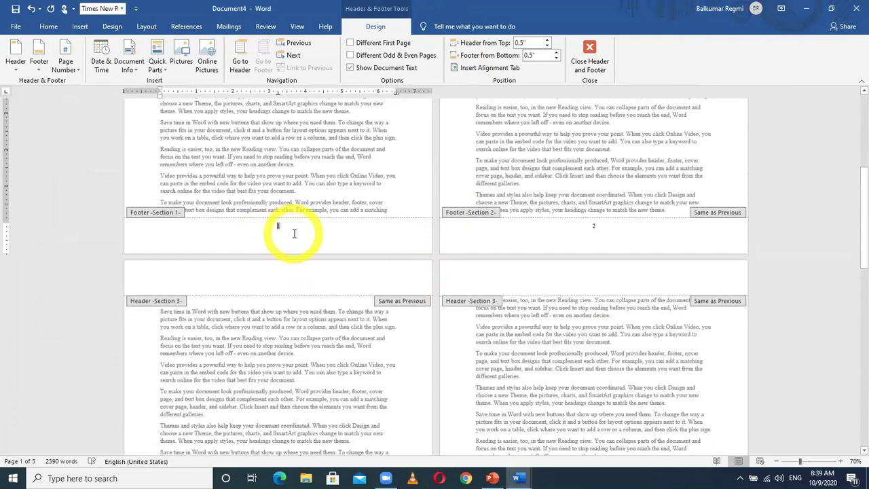
{"action": "scroll", "coordinate": [291, 233], "scroll_direction": "down", "scroll_amount": 3}
{"action": "scroll", "coordinate": [294, 234], "scroll_direction": "down", "scroll_amount": 8}
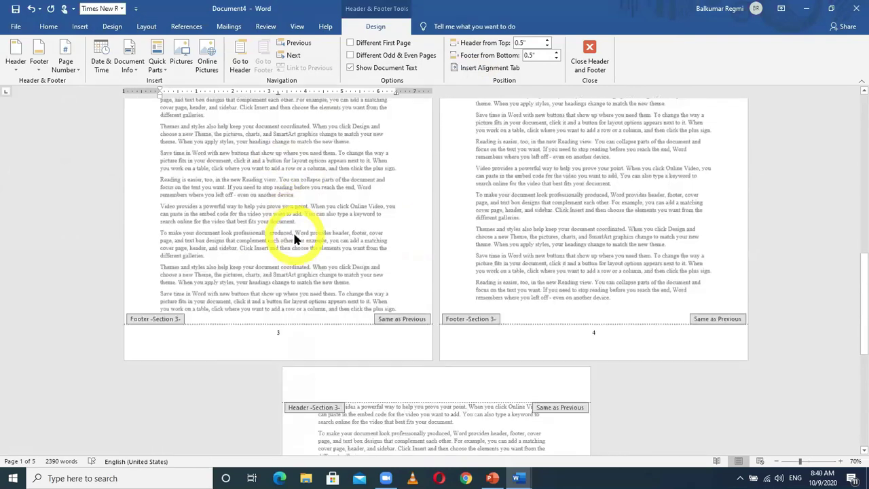
Select the page number in the Section 3 footer and unlink that footer from the previous section.
{"action": "left_click", "coordinate": [283, 289]}
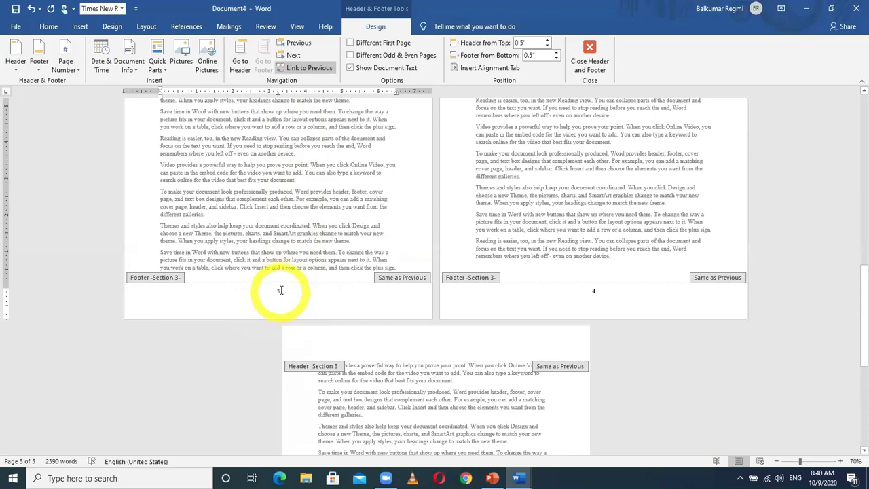
{"action": "scroll", "coordinate": [303, 282], "scroll_direction": "up", "scroll_amount": 2}
{"action": "scroll", "coordinate": [303, 282], "scroll_direction": "up", "scroll_amount": 7}
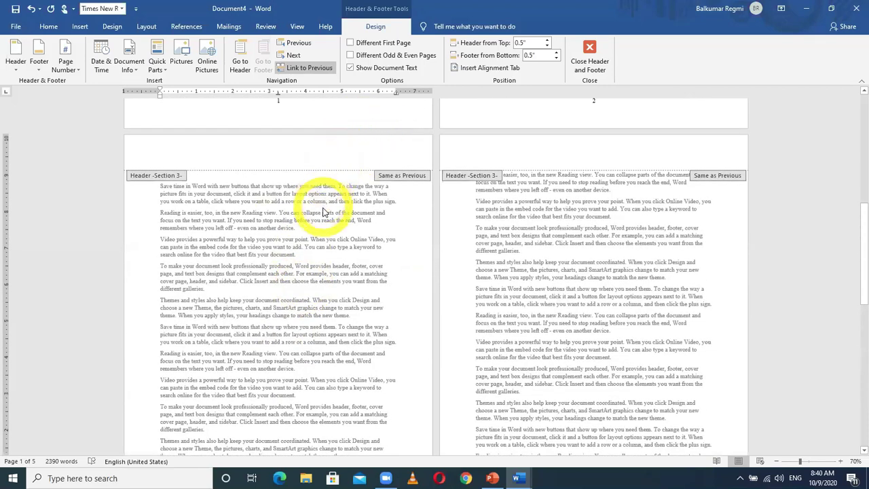
{"action": "scroll", "coordinate": [324, 234], "scroll_direction": "down", "scroll_amount": 3}
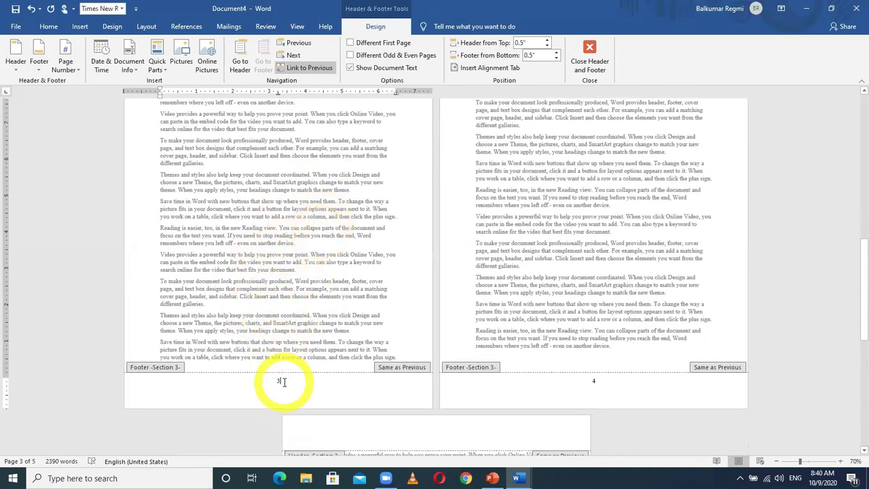
{"action": "double_click", "coordinate": [279, 381]}
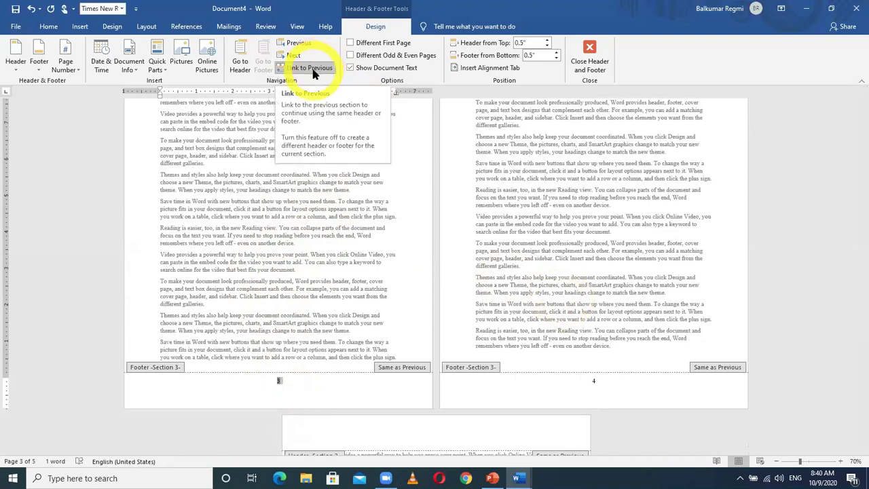
{"action": "left_click", "coordinate": [291, 70]}
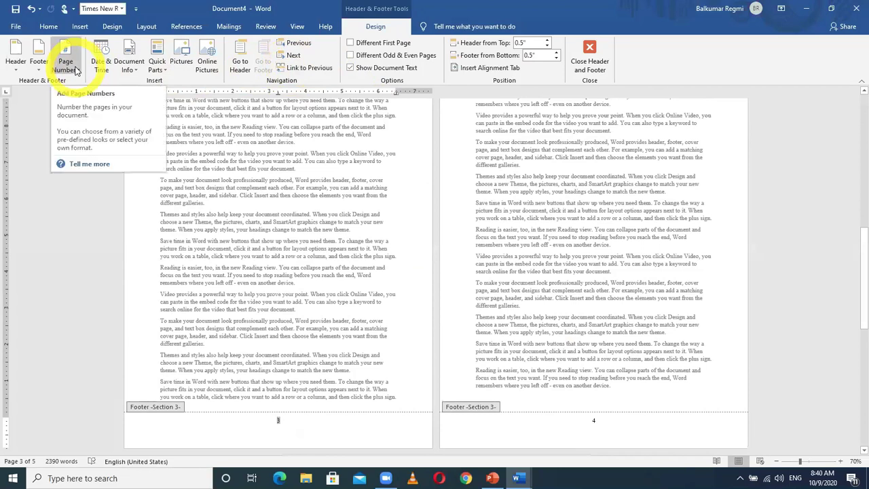
Set the page numbering of Section 3 to start at 1.
{"action": "left_click", "coordinate": [76, 70]}
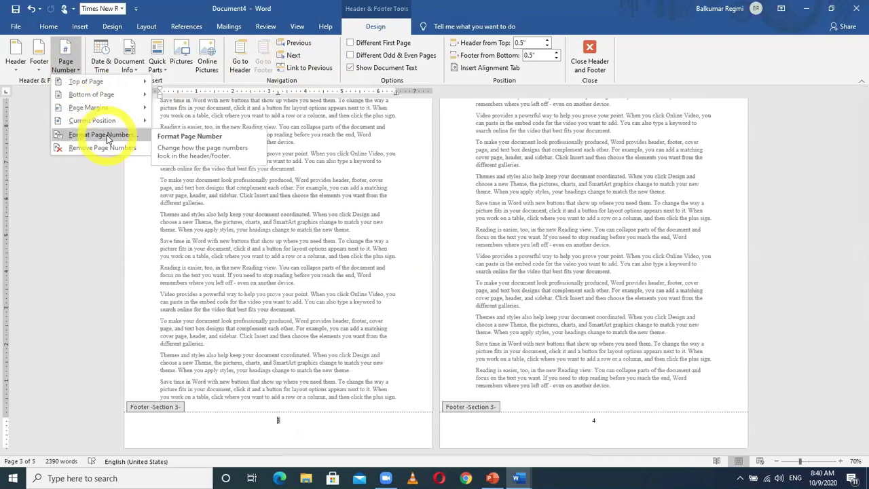
{"action": "left_click", "coordinate": [128, 135]}
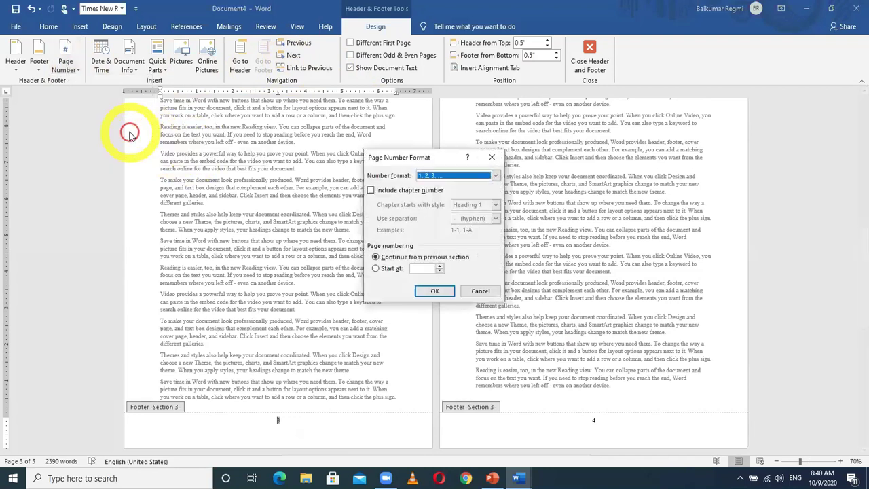
{"action": "left_click", "coordinate": [387, 269]}
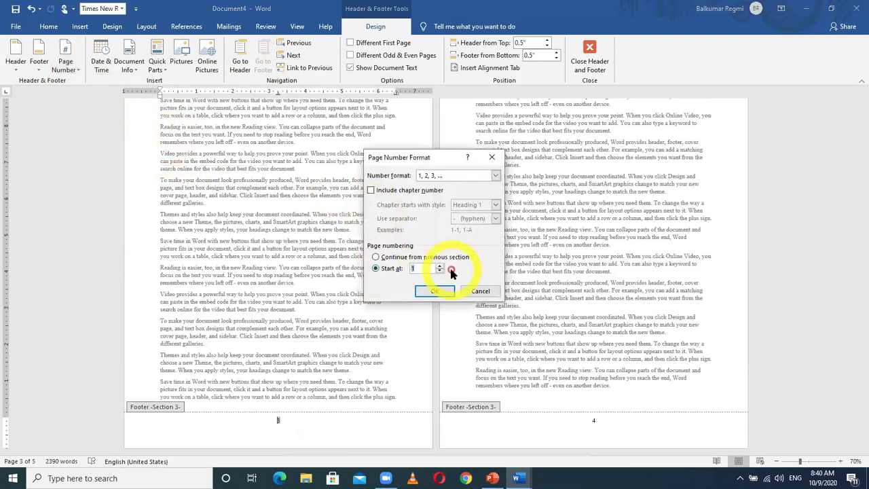
{"action": "left_click", "coordinate": [434, 290]}
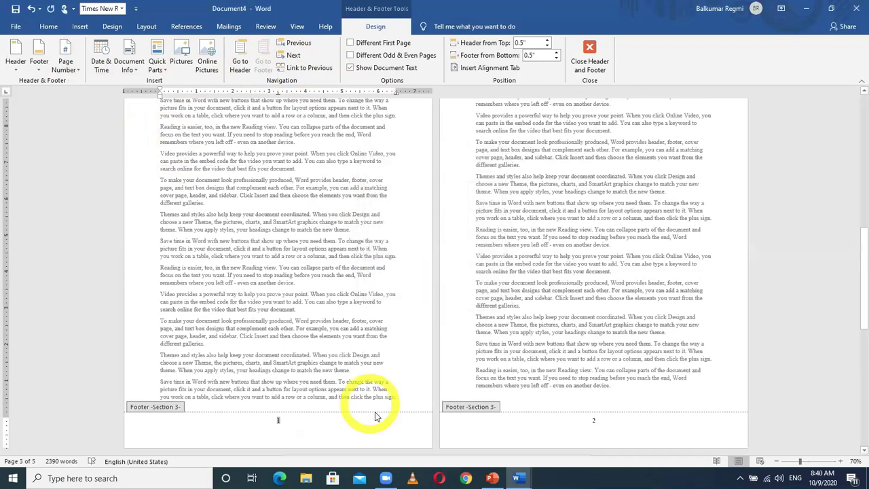
Check the page numbers in the Section 3 footers and compare them with those of Sections 1 and 2.
{"action": "scroll", "coordinate": [528, 407], "scroll_direction": "down", "scroll_amount": 1}
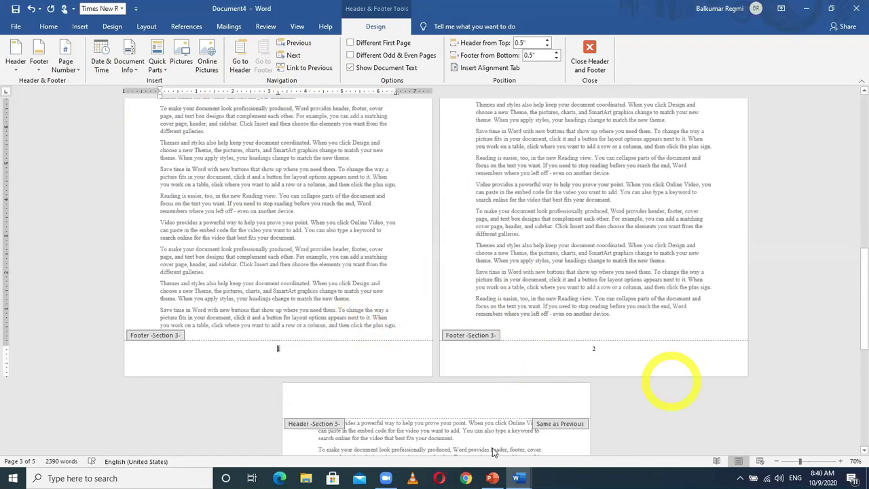
{"action": "scroll", "coordinate": [489, 444], "scroll_direction": "down", "scroll_amount": 3}
{"action": "scroll", "coordinate": [489, 443], "scroll_direction": "down", "scroll_amount": 5}
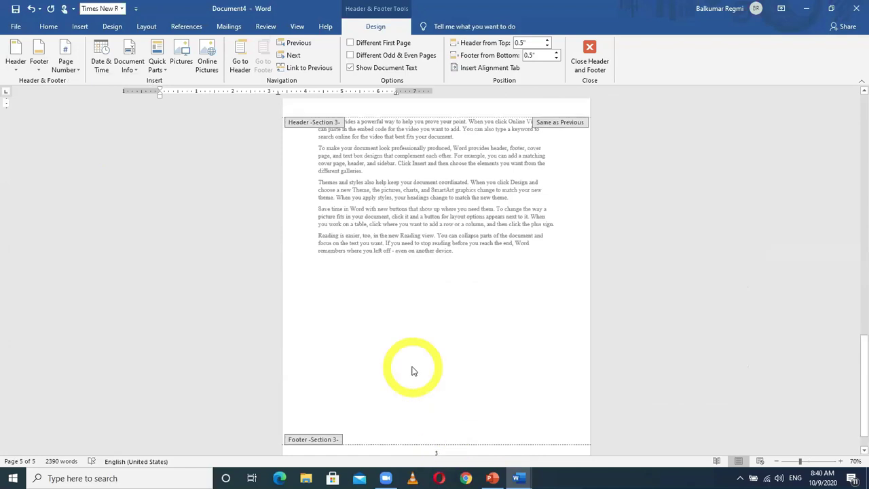
{"action": "scroll", "coordinate": [410, 367], "scroll_direction": "up", "scroll_amount": 3}
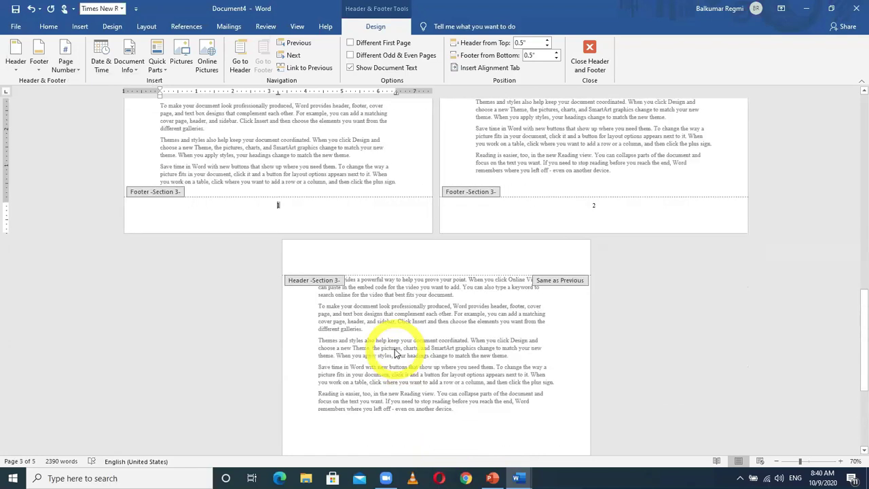
{"action": "key", "text": "F12"}
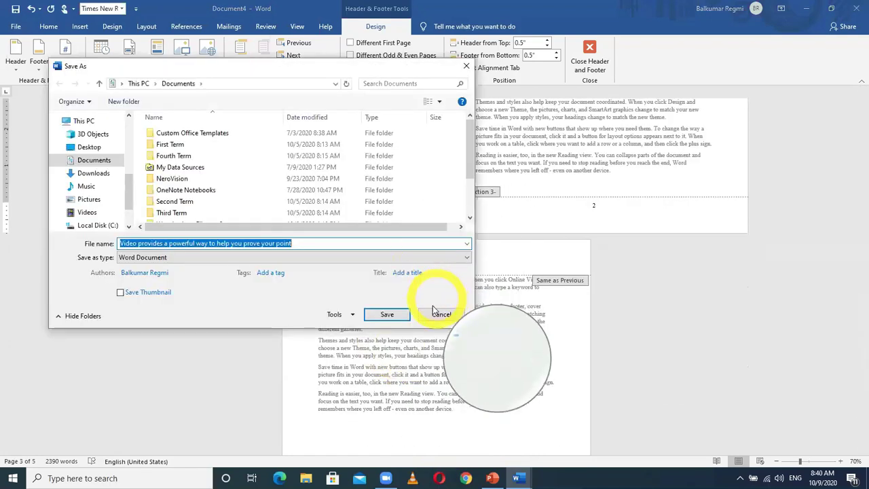
{"action": "left_click", "coordinate": [442, 314]}
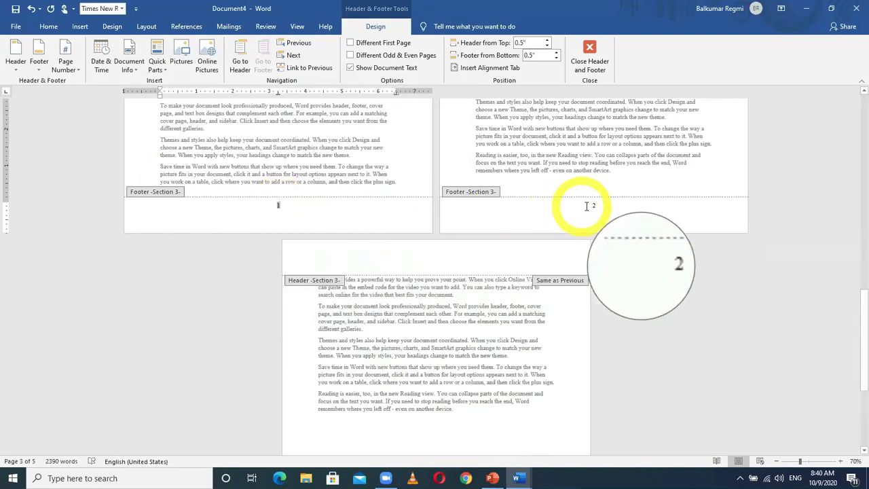
{"action": "scroll", "coordinate": [588, 308], "scroll_direction": "down", "scroll_amount": 6}
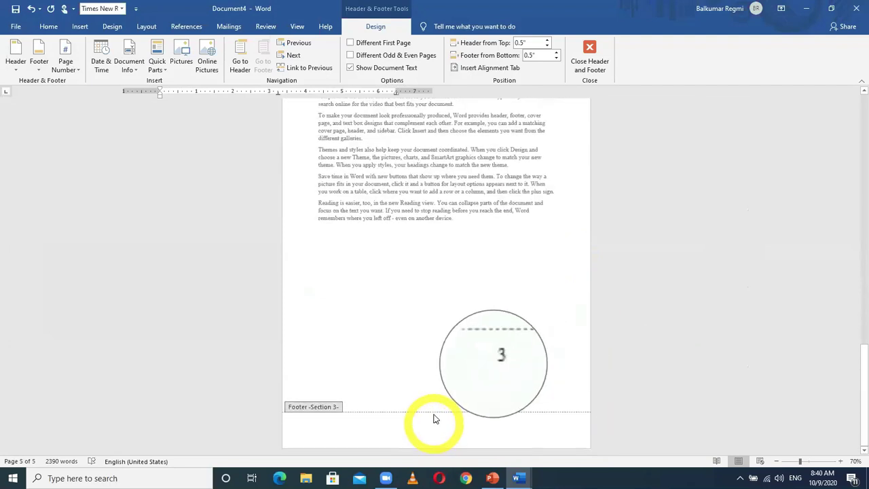
{"action": "scroll", "coordinate": [435, 419], "scroll_direction": "up", "scroll_amount": 6}
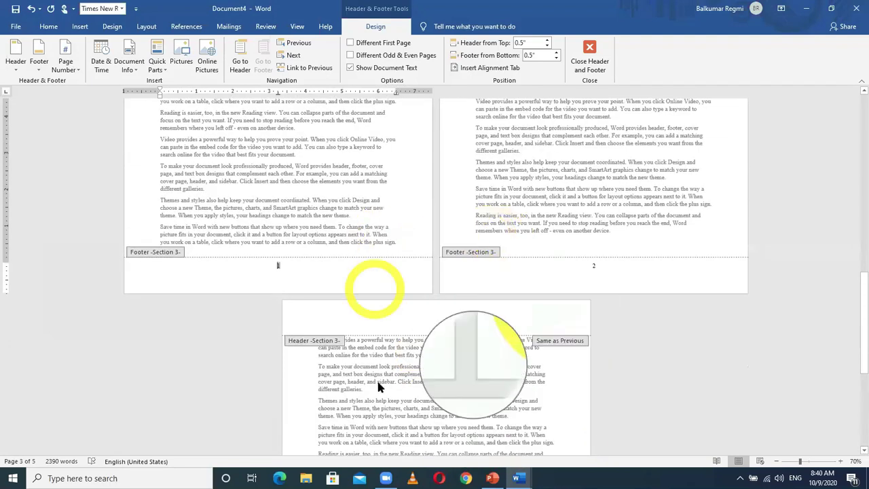
{"action": "scroll", "coordinate": [397, 244], "scroll_direction": "up", "scroll_amount": 3}
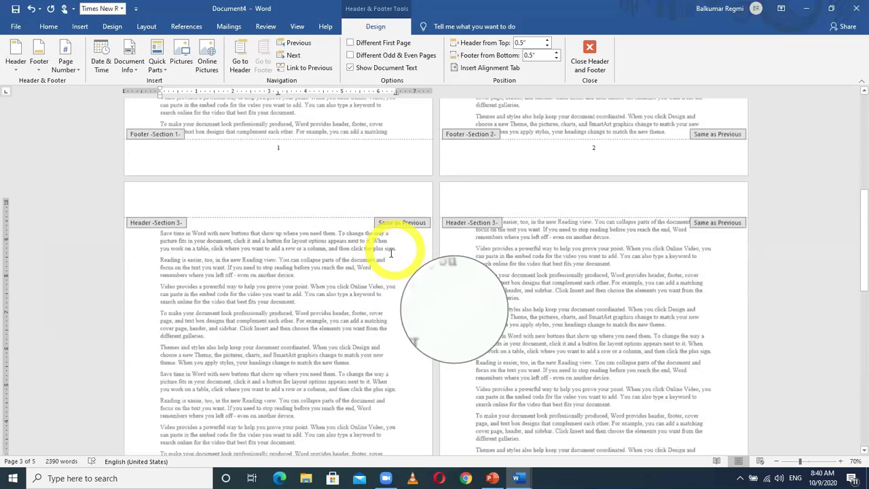
{"action": "scroll", "coordinate": [391, 253], "scroll_direction": "up", "scroll_amount": 1}
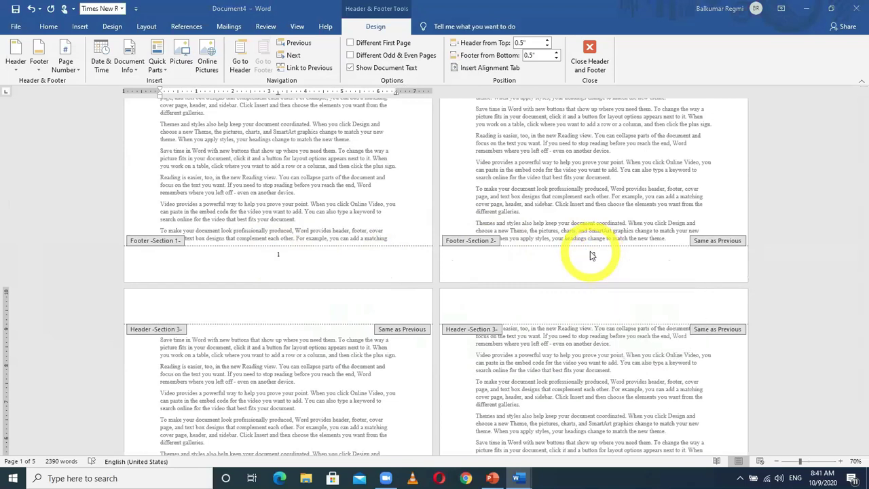
Unlink the Section 2 footer from the previous section and delete its page number.
{"action": "key", "text": "F12"}
{"action": "left_click", "coordinate": [442, 315]}
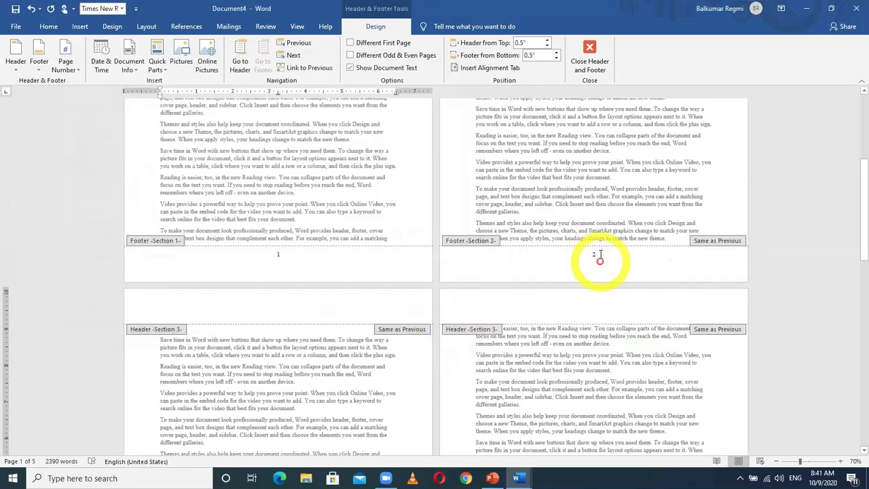
{"action": "double_click", "coordinate": [592, 255]}
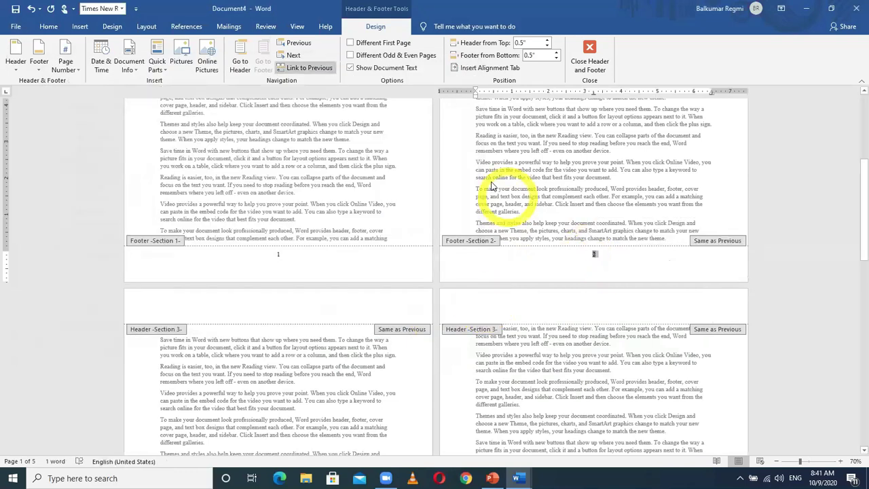
{"action": "left_click", "coordinate": [319, 70]}
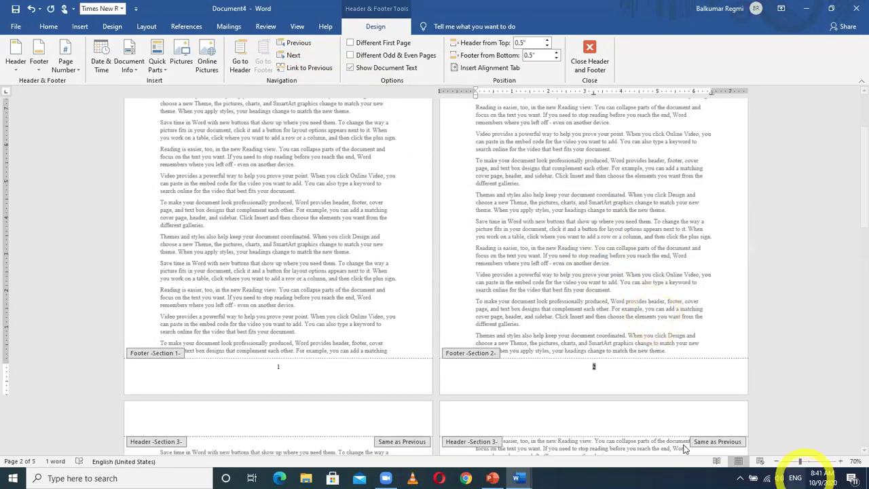
{"action": "left_click", "coordinate": [602, 368]}
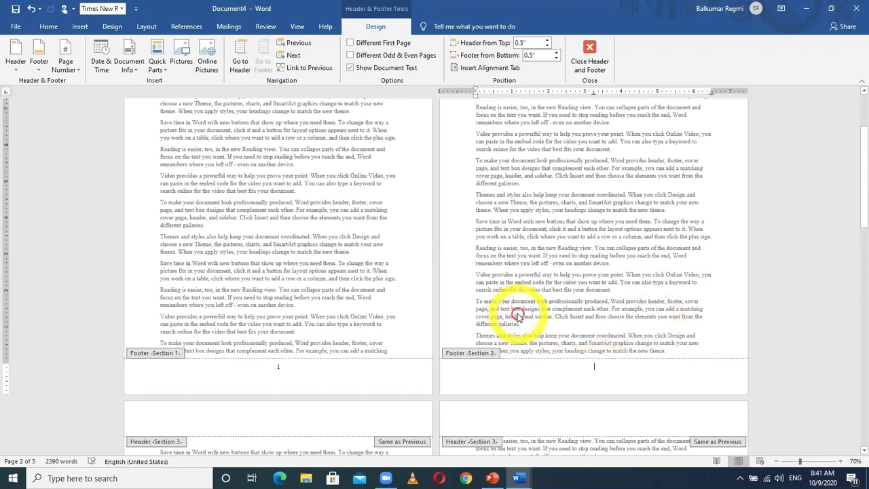
Delete the page number from the Section 1 footer.
{"action": "scroll", "coordinate": [514, 313], "scroll_direction": "down", "scroll_amount": 3}
{"action": "scroll", "coordinate": [560, 319], "scroll_direction": "down", "scroll_amount": 10}
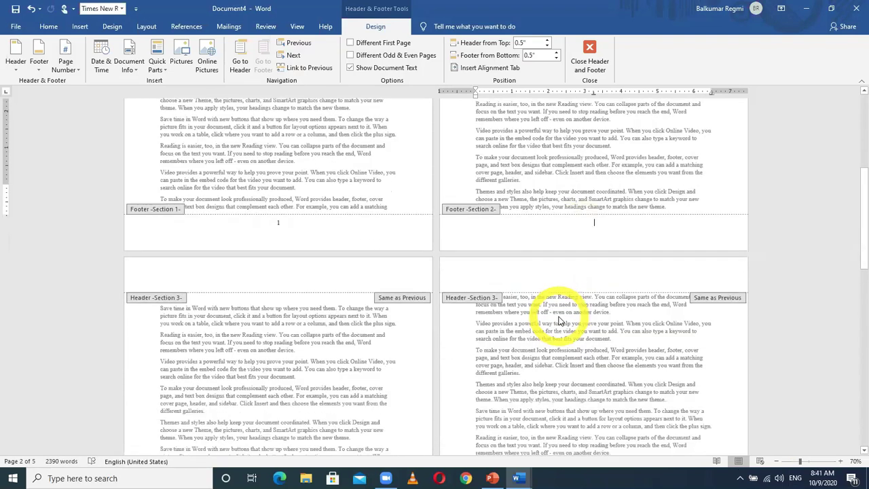
{"action": "scroll", "coordinate": [560, 324], "scroll_direction": "down", "scroll_amount": 2}
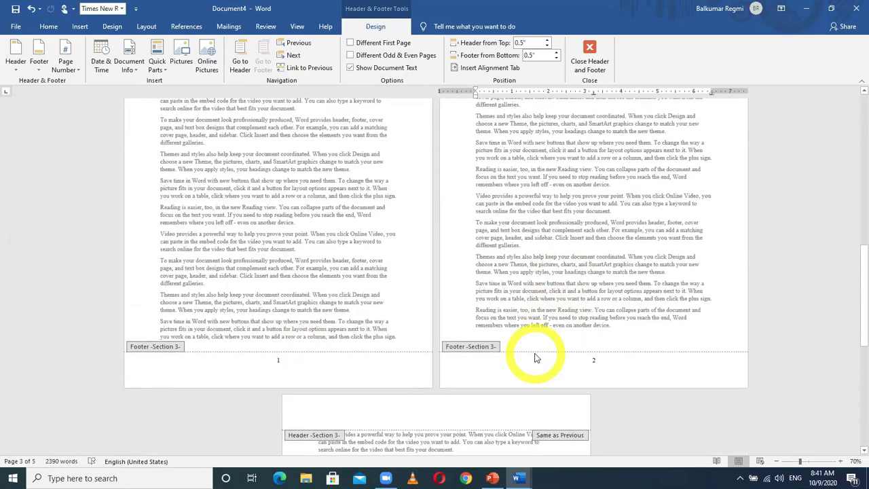
{"action": "scroll", "coordinate": [485, 310], "scroll_direction": "down", "scroll_amount": 5}
{"action": "scroll", "coordinate": [485, 310], "scroll_direction": "up", "scroll_amount": 6}
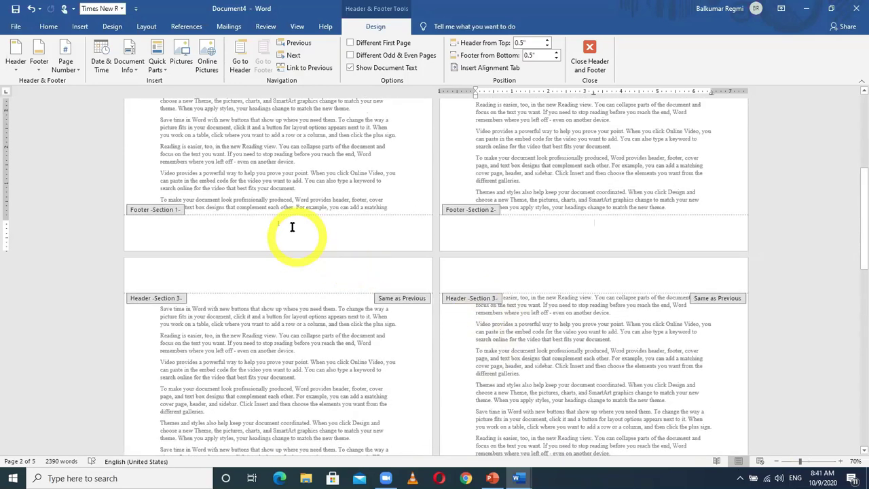
{"action": "left_click", "coordinate": [291, 226]}
{"action": "key", "text": "BackSpace"}
{"action": "key", "text": "BackSpace"}
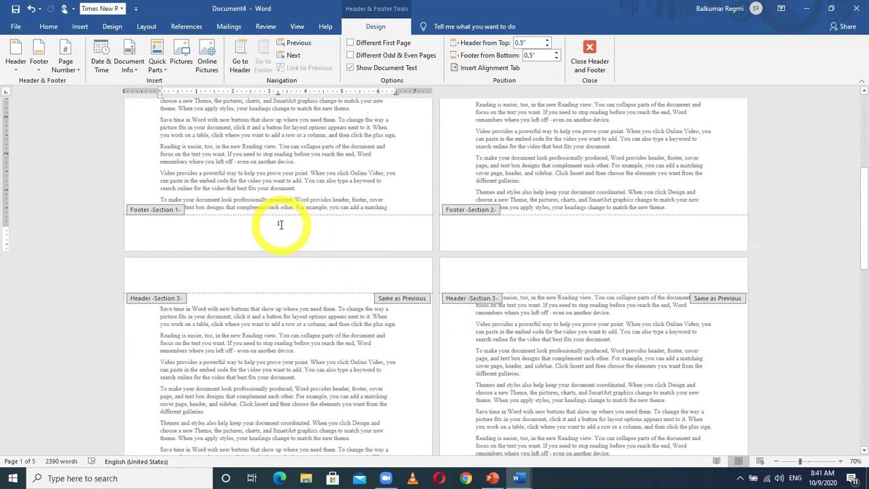
{"action": "left_click", "coordinate": [282, 224]}
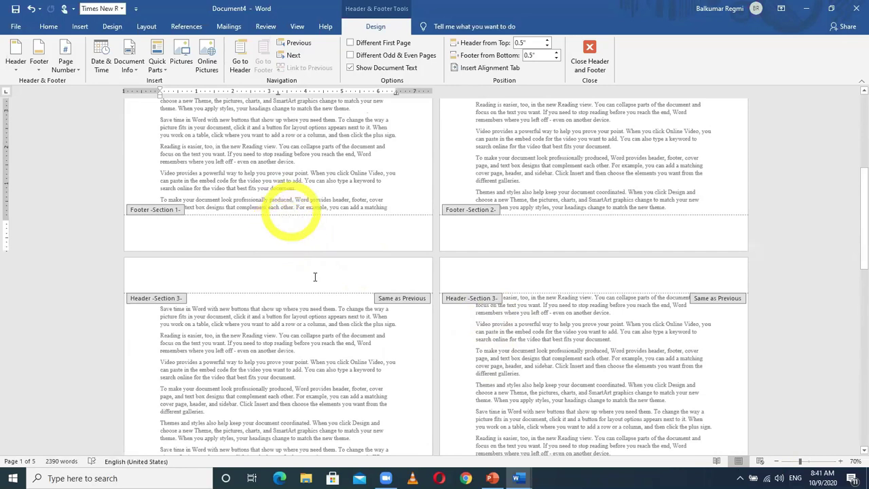
Check the footers of all pages across the three sections and close header and footer editing.
{"action": "scroll", "coordinate": [319, 292], "scroll_direction": "down", "scroll_amount": 3}
{"action": "scroll", "coordinate": [323, 303], "scroll_direction": "down", "scroll_amount": 4}
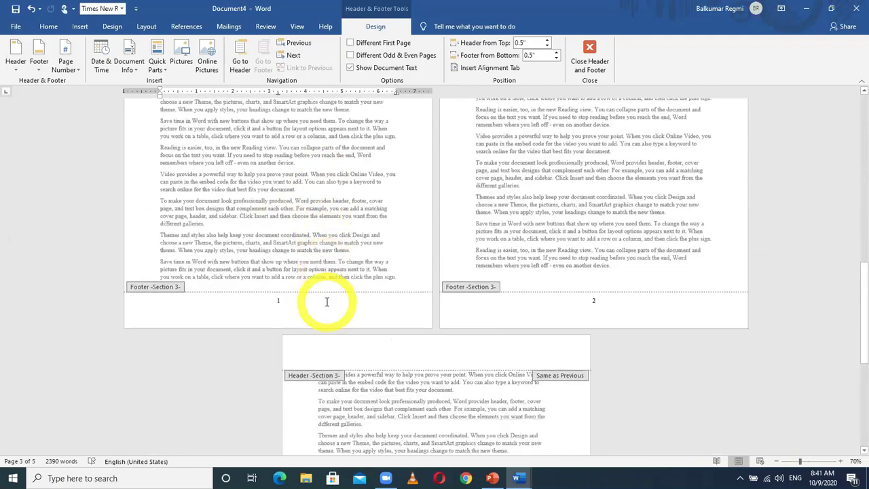
{"action": "scroll", "coordinate": [325, 301], "scroll_direction": "down", "scroll_amount": 4}
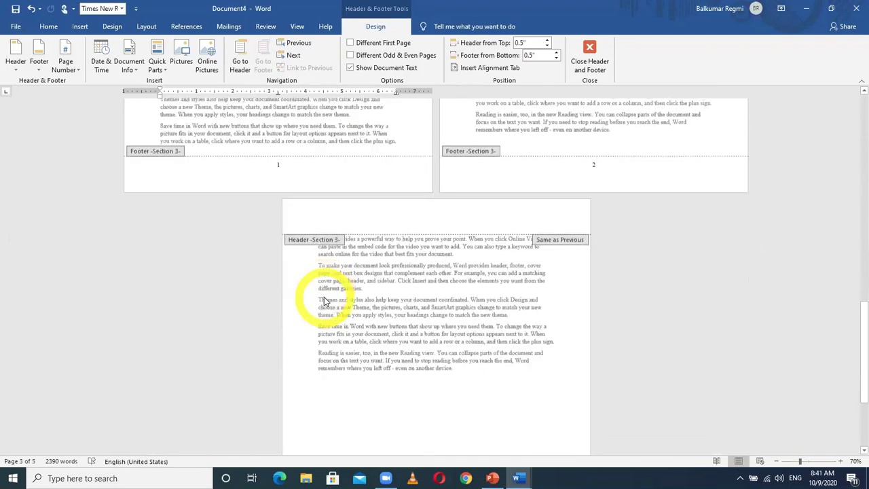
{"action": "scroll", "coordinate": [324, 301], "scroll_direction": "down", "scroll_amount": 1}
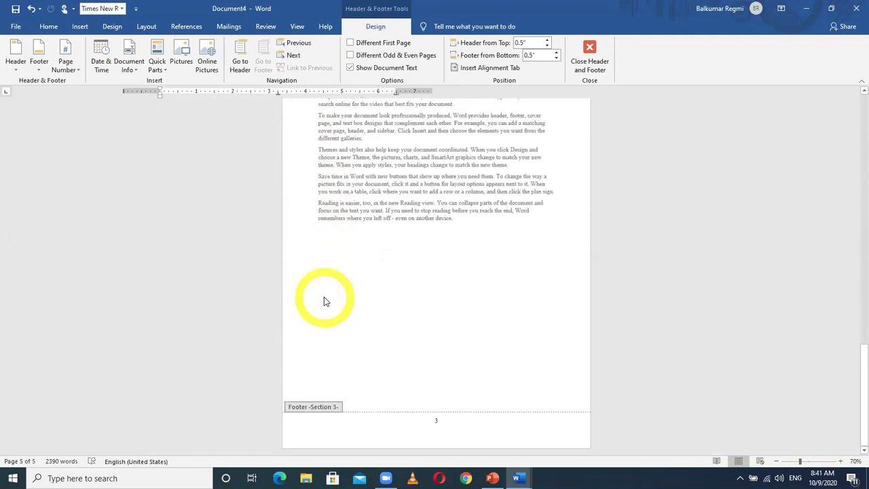
{"action": "scroll", "coordinate": [324, 297], "scroll_direction": "down", "scroll_amount": 1, "text": "ctrl"}
{"action": "scroll", "coordinate": [325, 297], "scroll_direction": "down", "scroll_amount": 3, "text": "ctrl"}
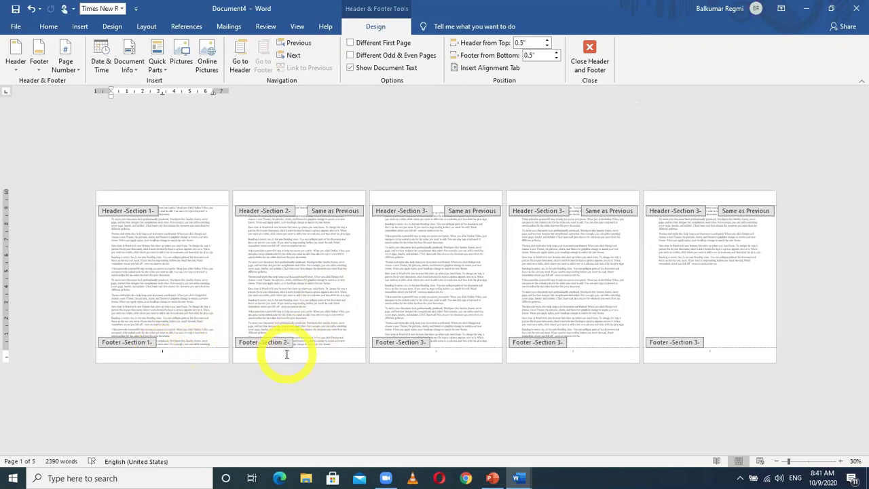
{"action": "scroll", "coordinate": [440, 350], "scroll_direction": "up", "scroll_amount": 2, "text": "ctrl"}
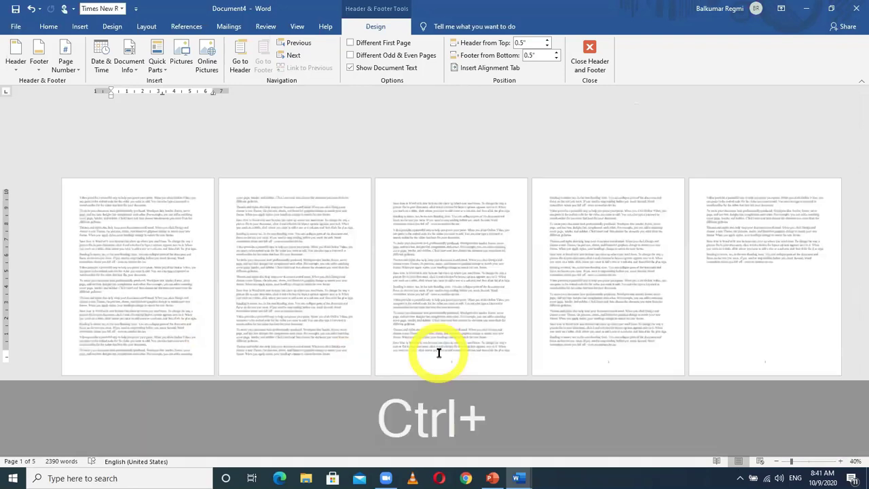
{"action": "scroll", "coordinate": [515, 369], "scroll_direction": "down", "scroll_amount": 1}
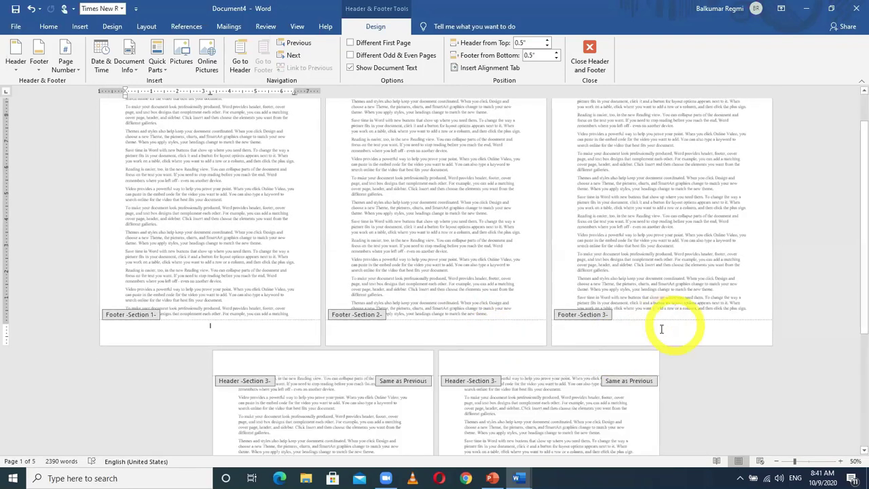
{"action": "scroll", "coordinate": [663, 347], "scroll_direction": "down", "scroll_amount": 4}
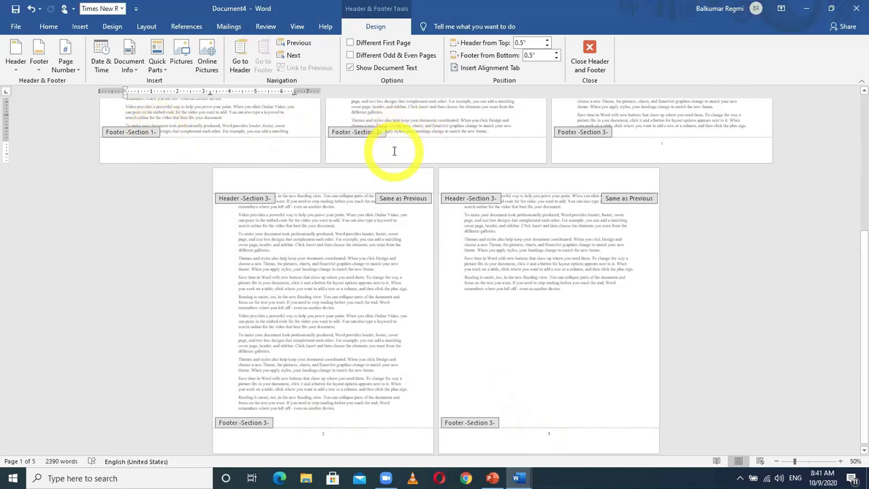
{"action": "left_click", "coordinate": [590, 65]}
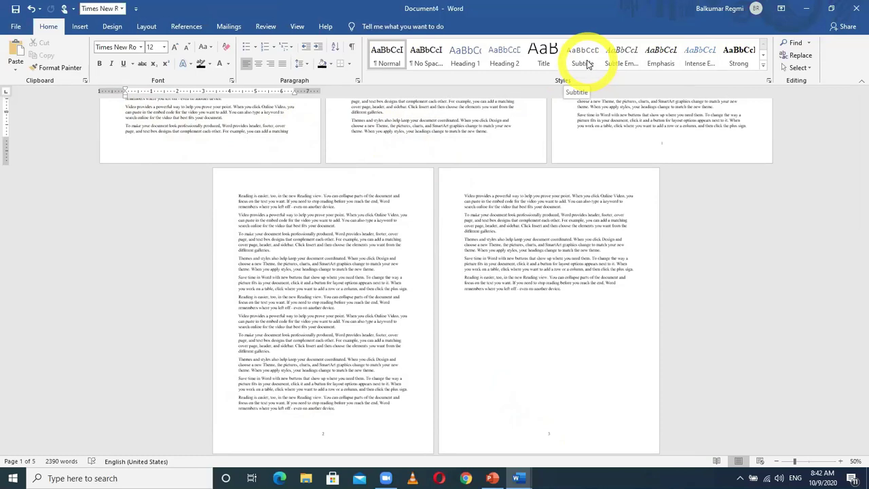
{"action": "left_click", "coordinate": [587, 63]}
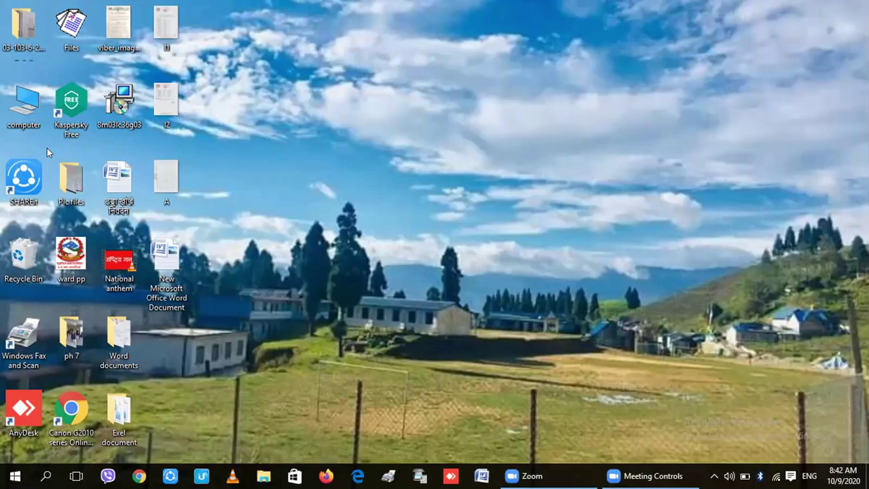
{"action": "key", "text": "super+r"}
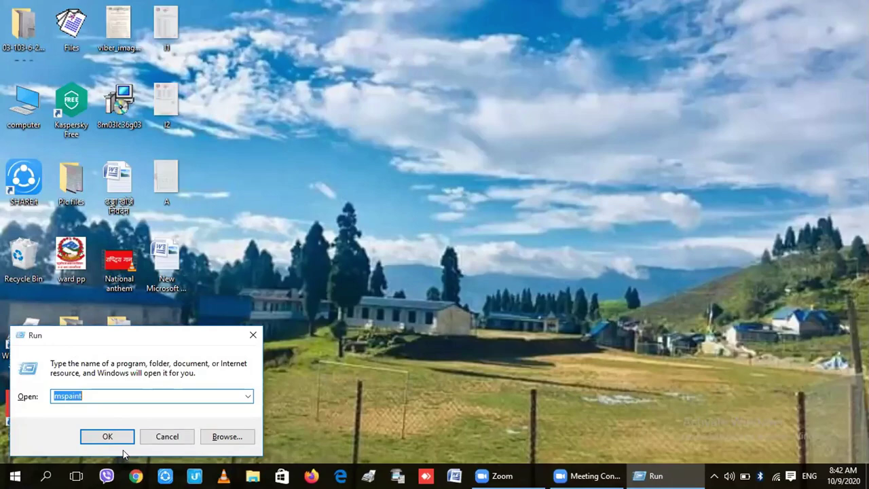
{"action": "left_click", "coordinate": [107, 437]}
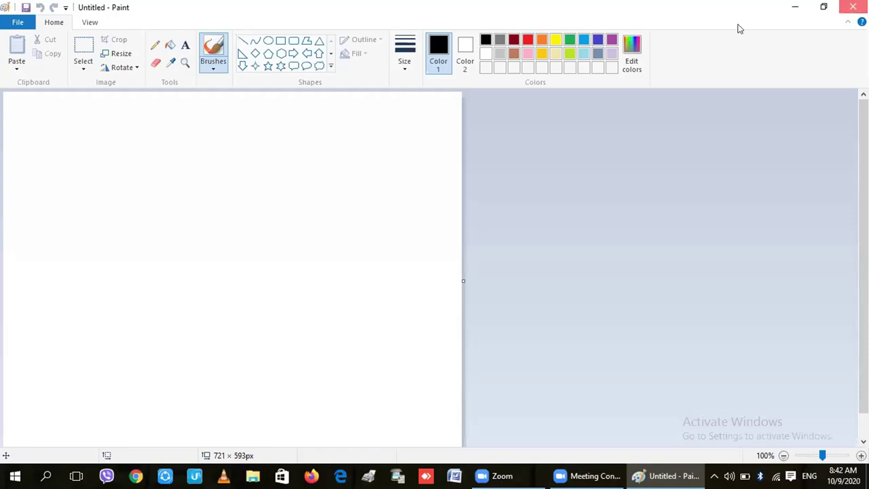
{"action": "key", "text": "alt+F4"}
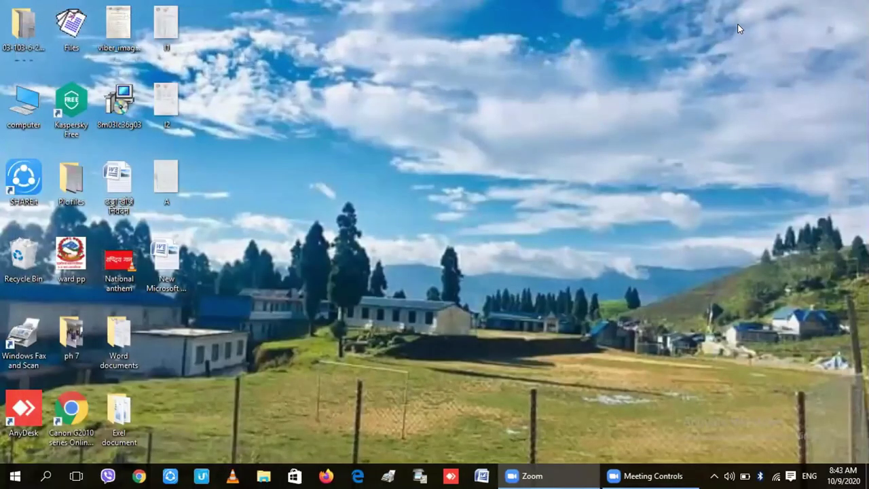
Launch Word from the Windows Run dialog with the command winword.
{"action": "key", "text": "super+r"}
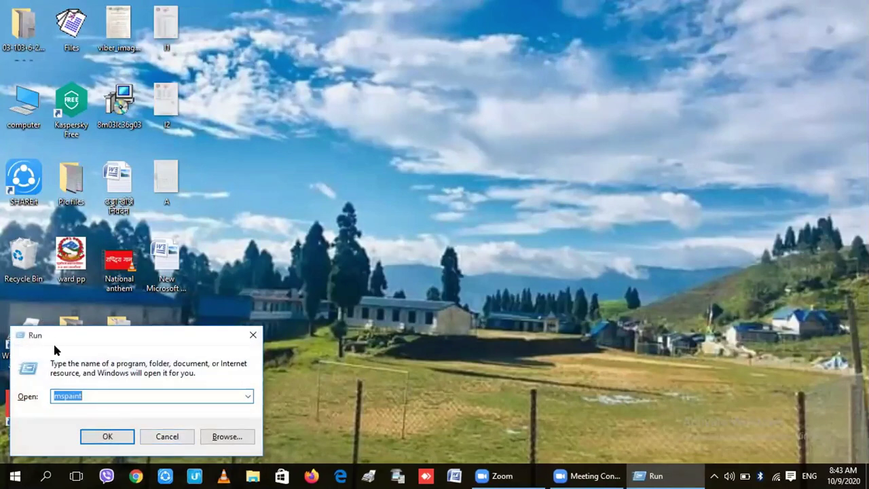
{"action": "type", "text": "win"}
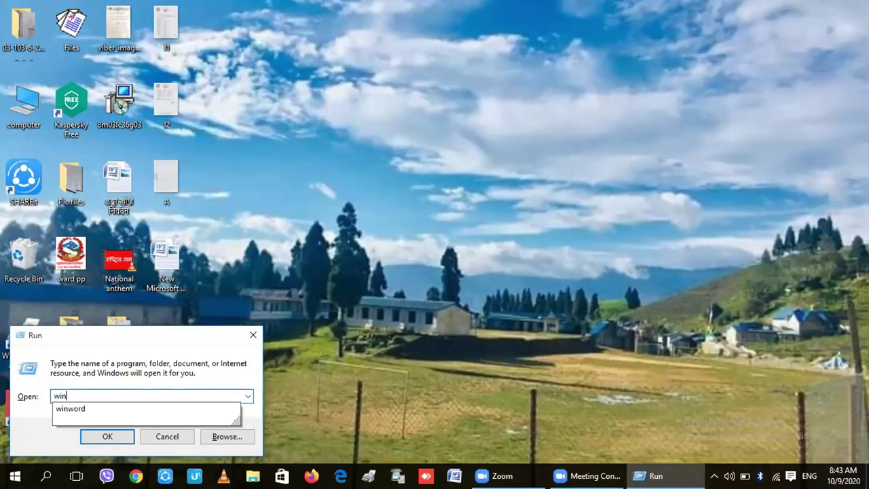
{"action": "left_click", "coordinate": [85, 408]}
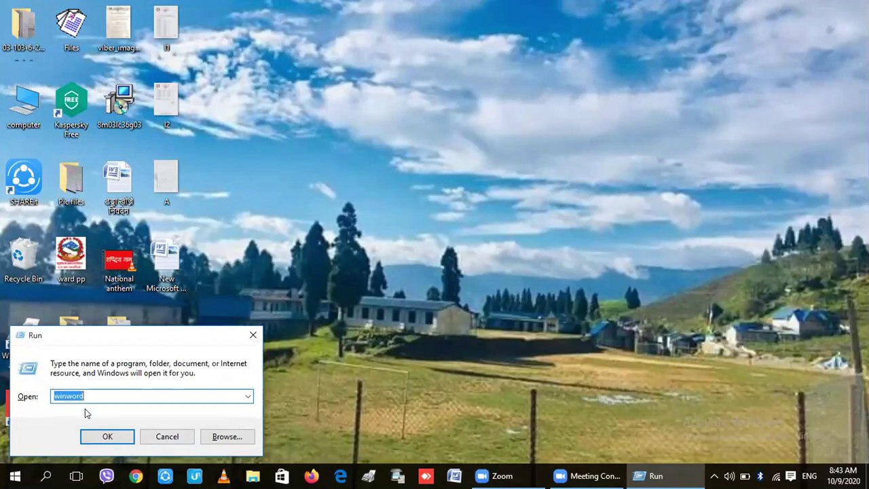
{"action": "left_click", "coordinate": [107, 437]}
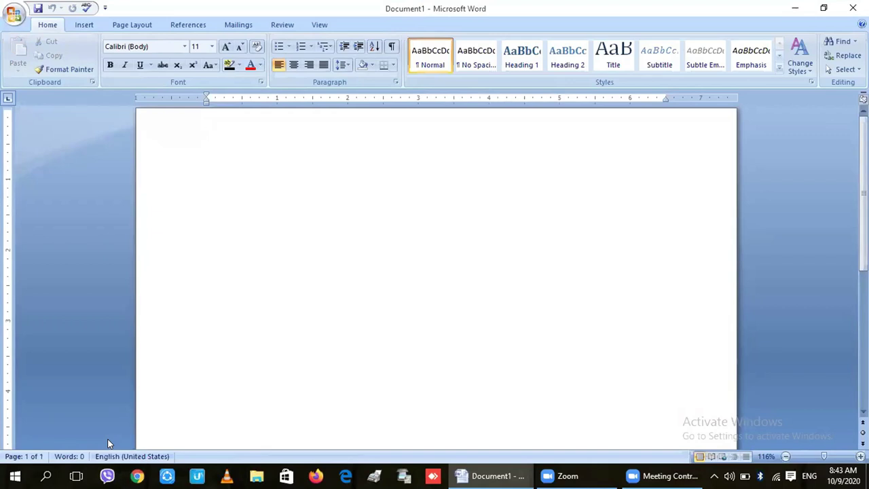
Enter the sample-text formula =rand(40) on the first line of the blank document.
{"action": "type", "text": "=rand"}
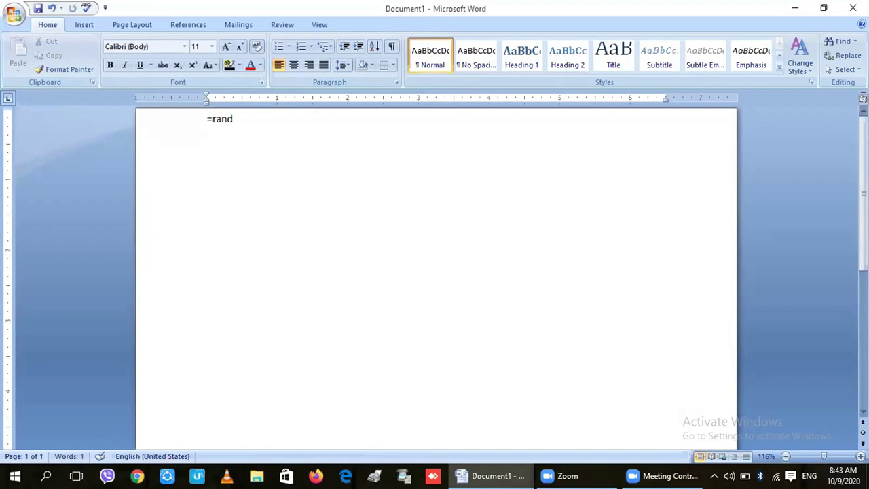
{"action": "type", "text": "(40)"}
{"action": "key", "text": "Return"}
Enable "Replace text as you type" in the AutoCorrect options and run =rand(40) again to generate the sample paragraphs.
{"action": "left_click", "coordinate": [14, 15]}
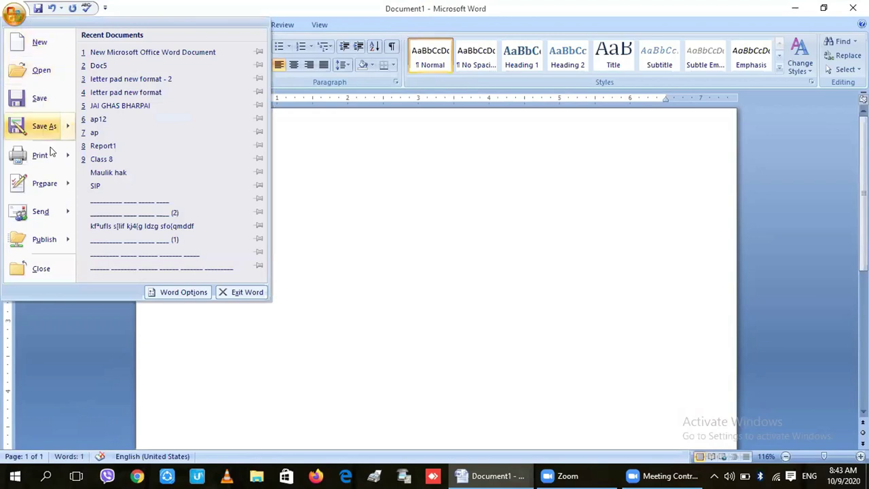
{"action": "mouse_move", "coordinate": [49, 136]}
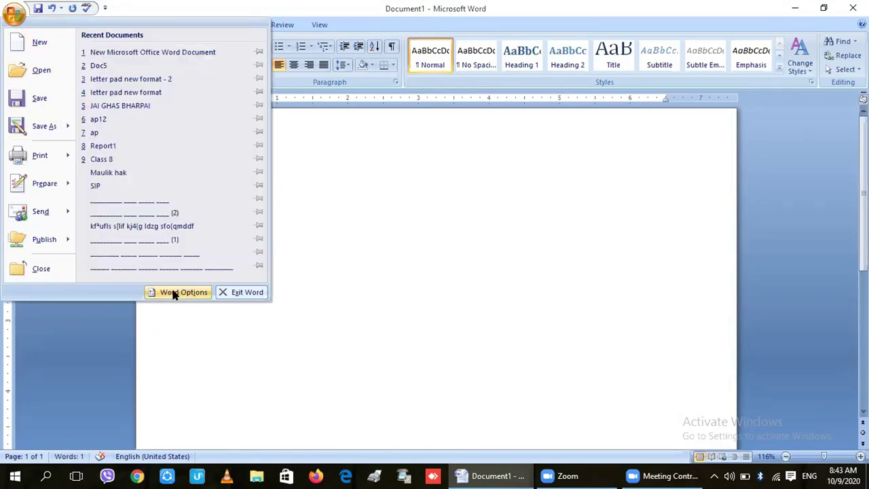
{"action": "left_click", "coordinate": [178, 292]}
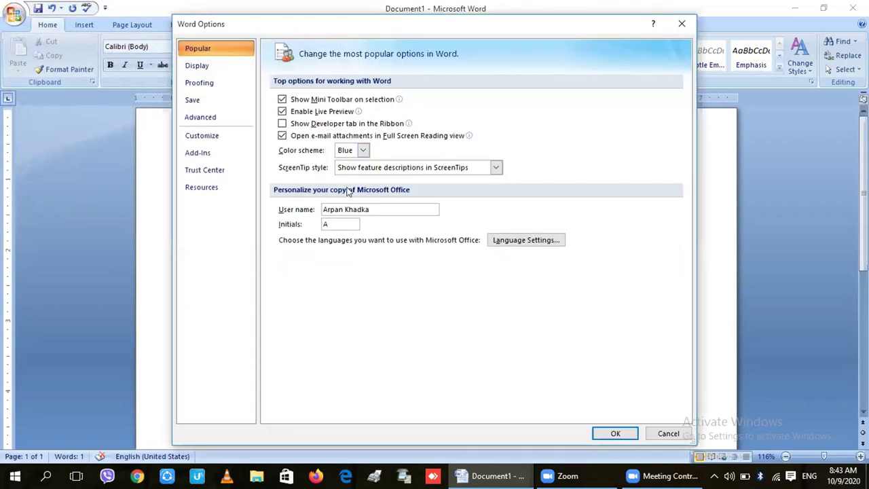
{"action": "left_click", "coordinate": [185, 83]}
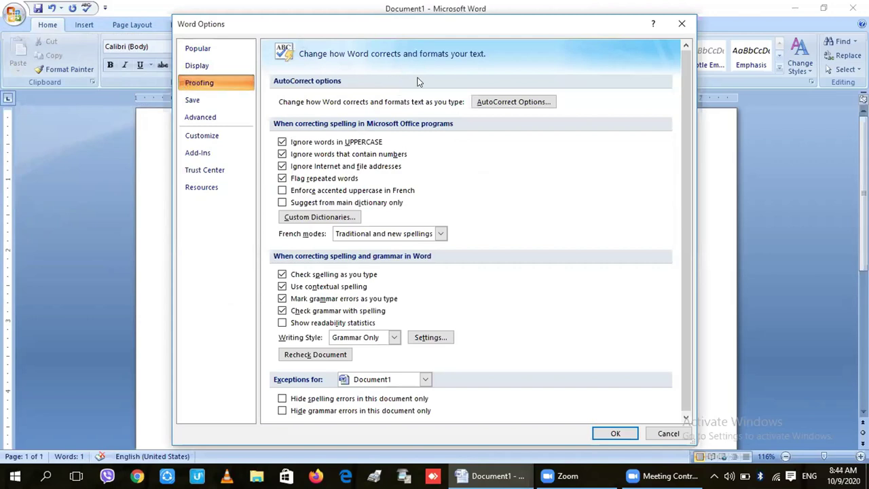
{"action": "left_click", "coordinate": [482, 100]}
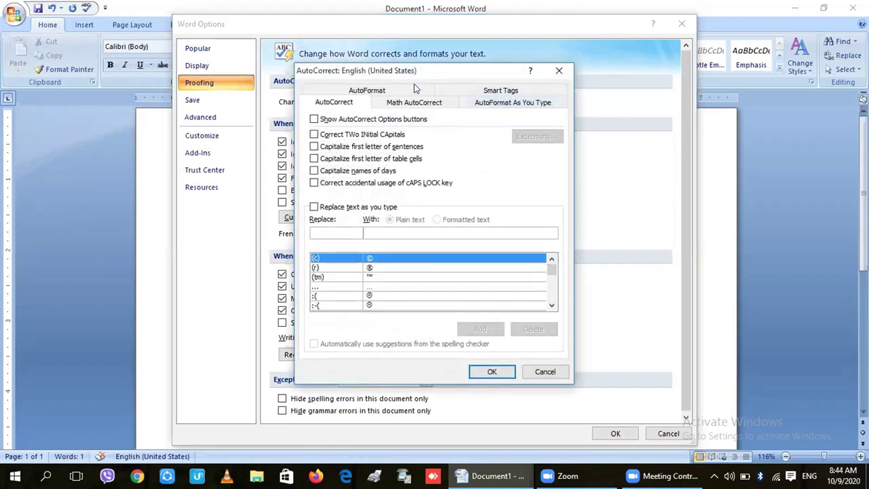
{"action": "left_click", "coordinate": [315, 207]}
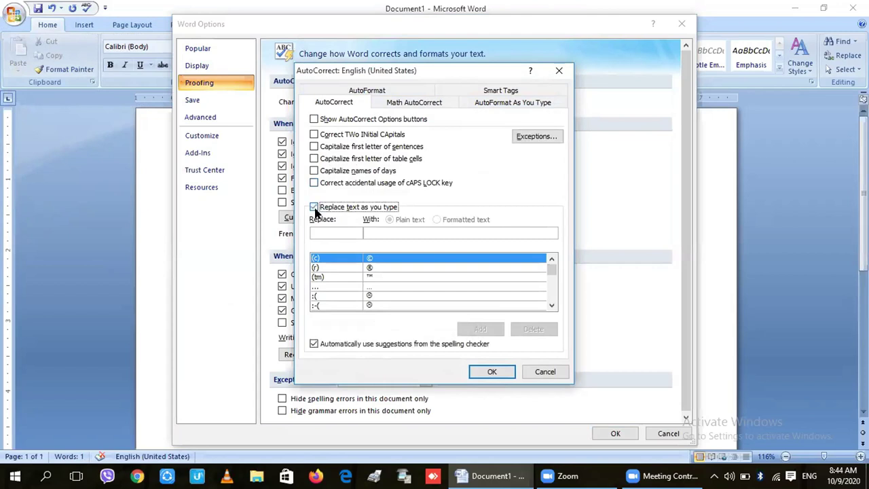
{"action": "left_click", "coordinate": [492, 372]}
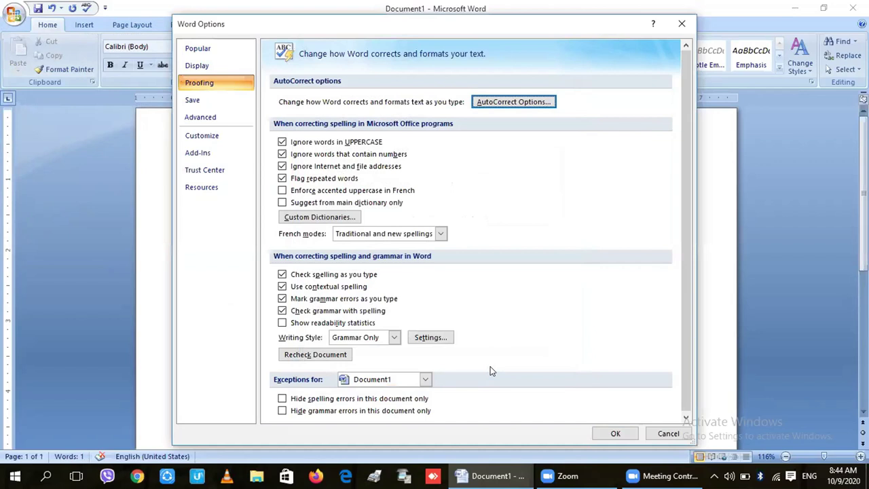
{"action": "left_click", "coordinate": [612, 433]}
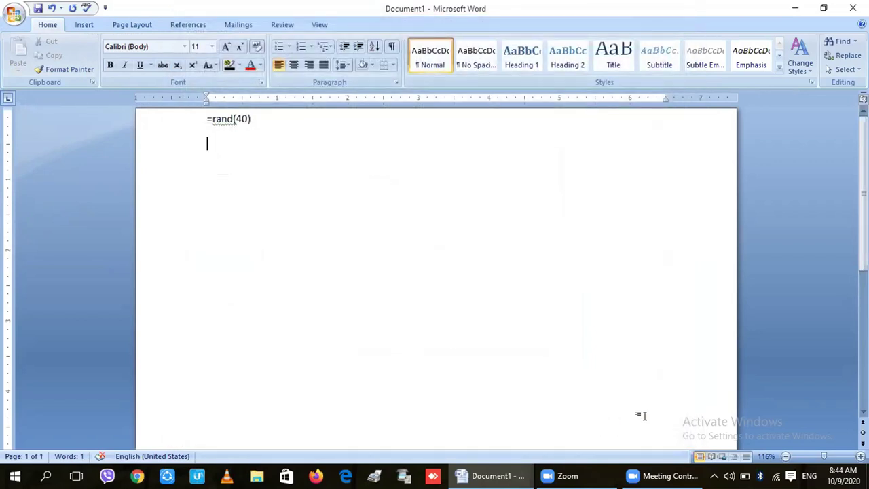
{"action": "key", "text": "BackSpace"}
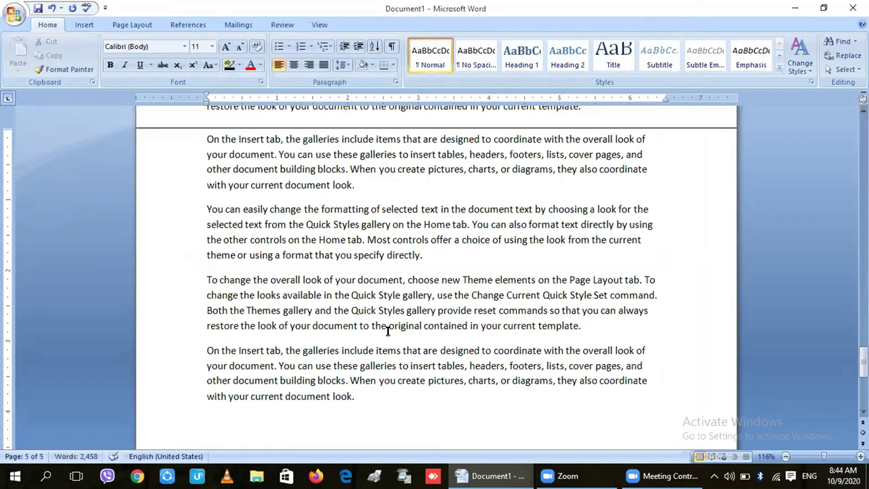
{"action": "key", "text": "Home"}
{"action": "key", "text": "shift+Up"}
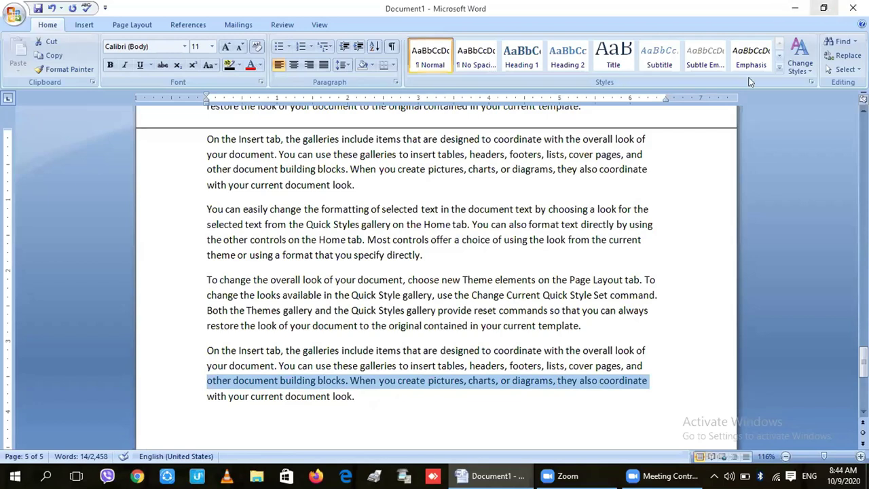
{"action": "mouse_move", "coordinate": [663, 476]}
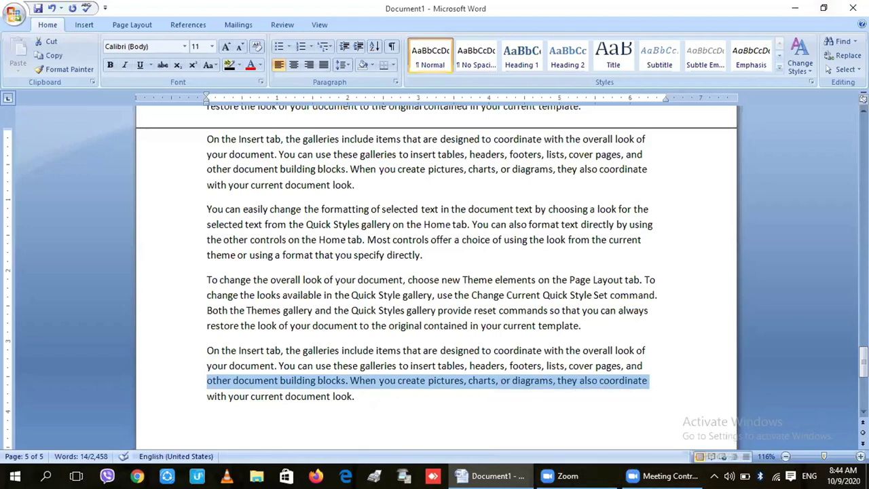
Insert a Next Page section break at the end of the first page's text.
{"action": "left_click", "coordinate": [840, 457]}
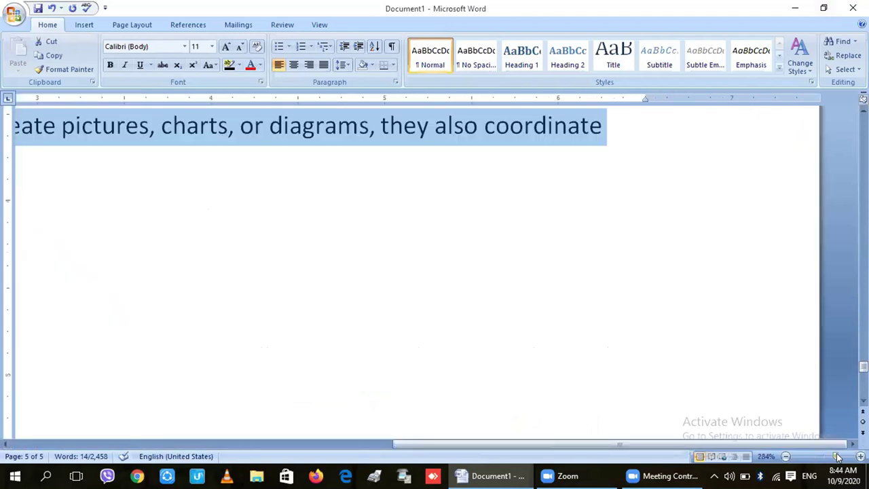
{"action": "left_click", "coordinate": [820, 458]}
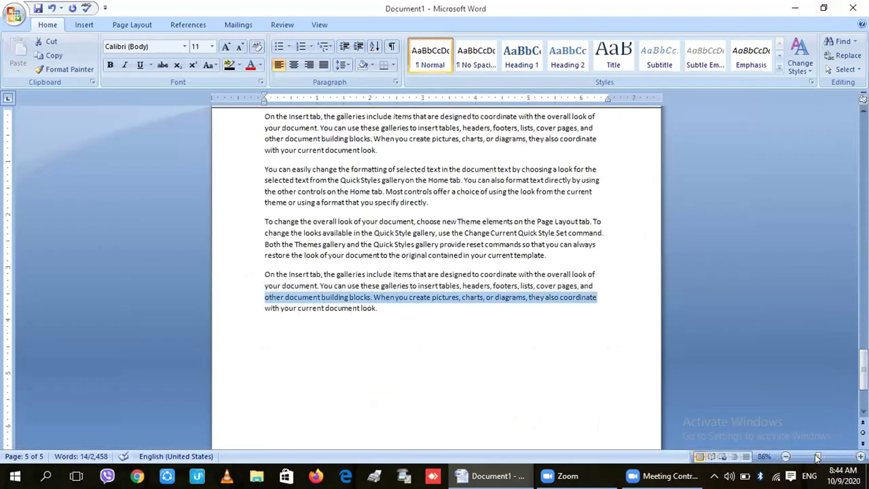
{"action": "left_click", "coordinate": [808, 457]}
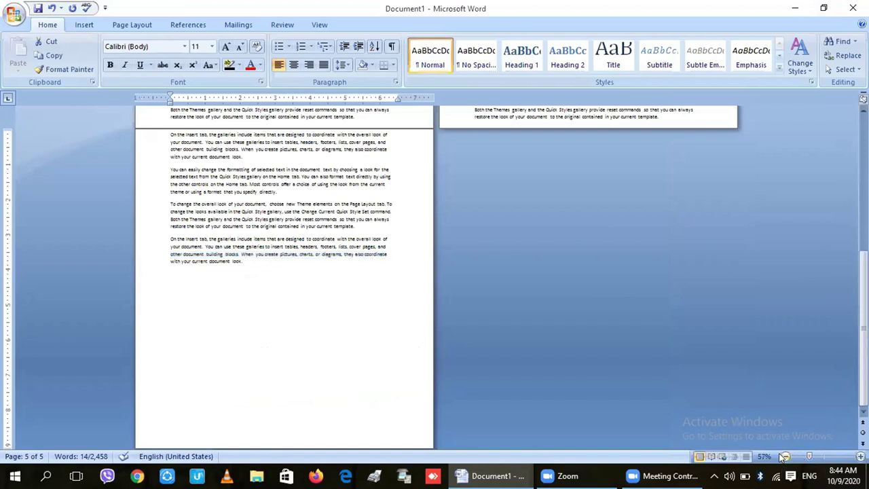
{"action": "left_click", "coordinate": [784, 457]}
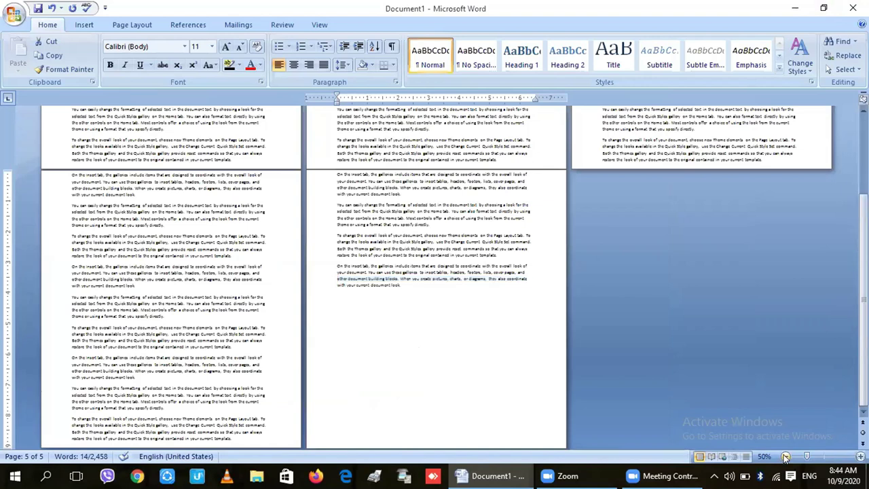
{"action": "left_click", "coordinate": [785, 457]}
{"action": "left_click", "coordinate": [785, 457]}
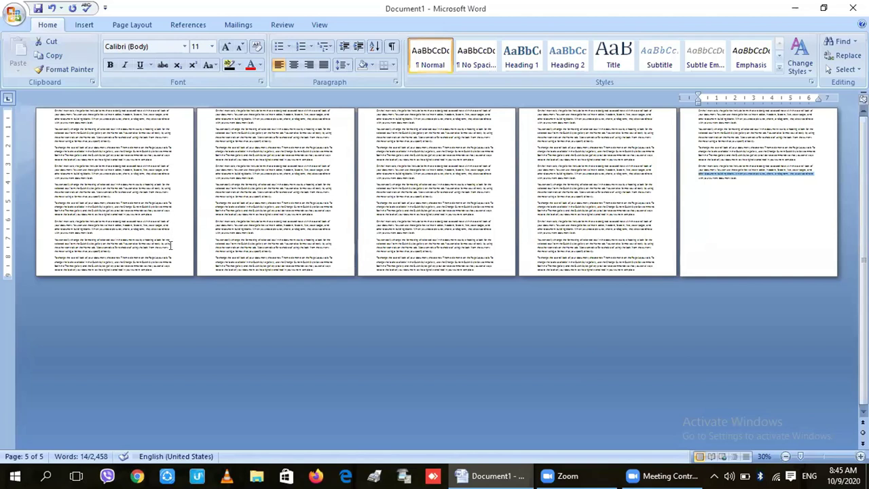
{"action": "left_click", "coordinate": [150, 267]}
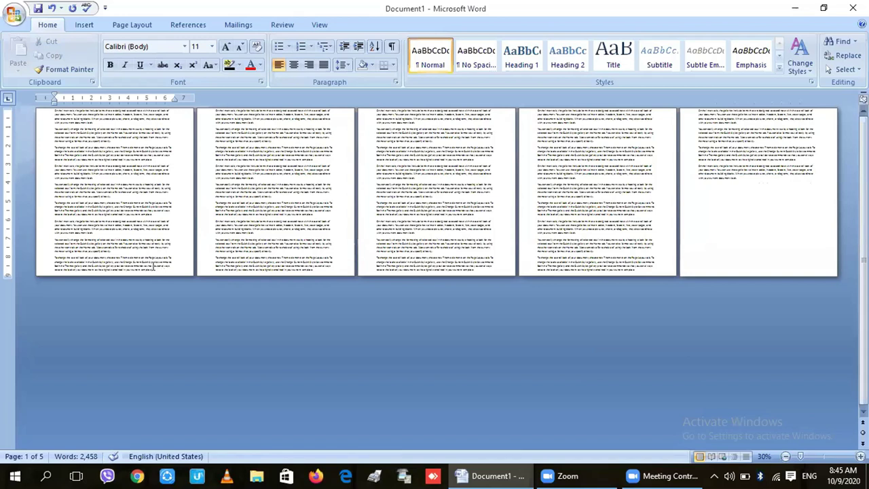
{"action": "left_click", "coordinate": [120, 26]}
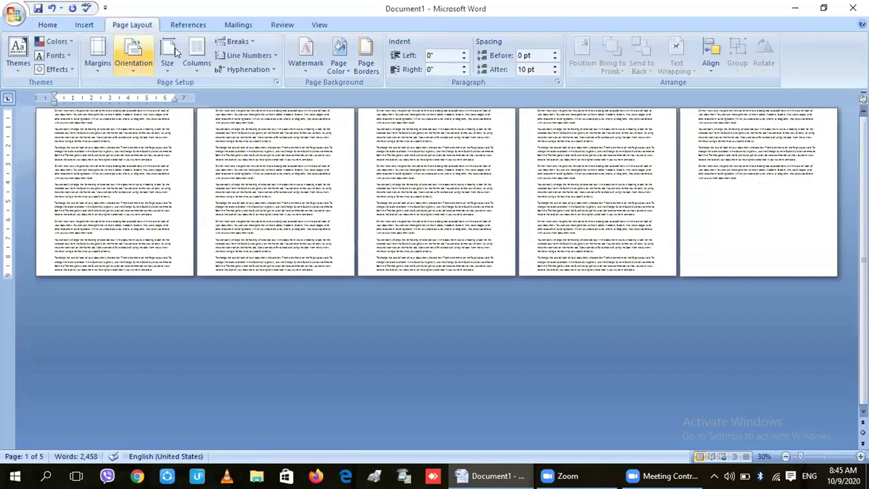
{"action": "left_click", "coordinate": [229, 41]}
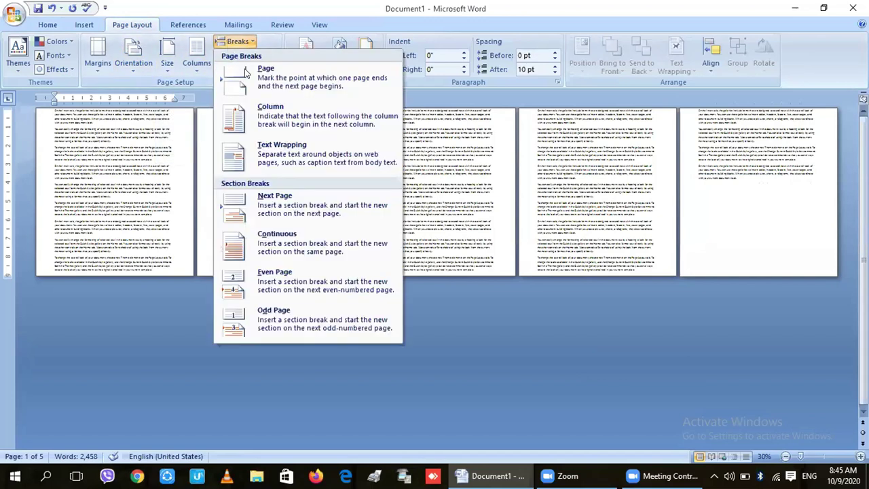
{"action": "left_click", "coordinate": [274, 199]}
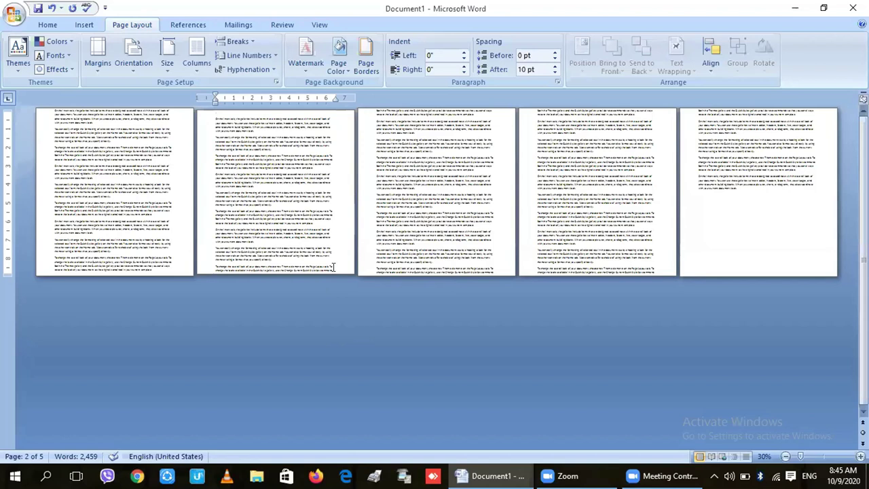
Insert another Next Page section break at the end of the second page's text.
{"action": "key", "text": "Down"}
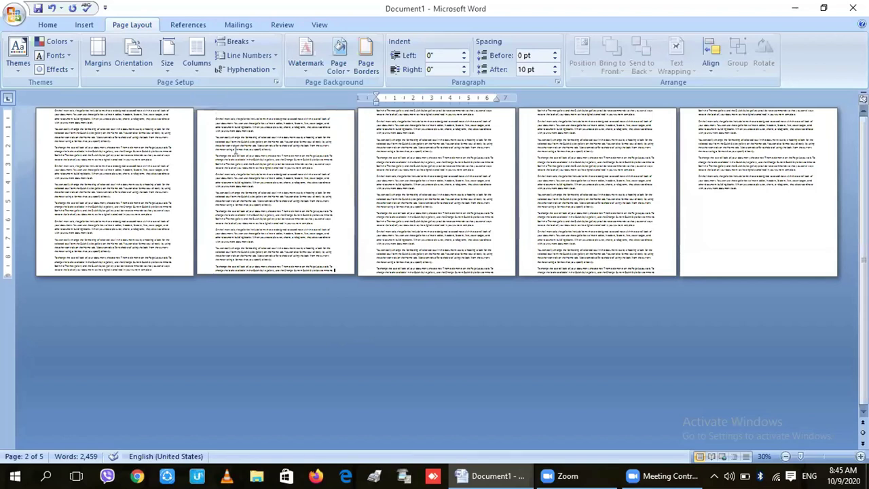
{"action": "left_click", "coordinate": [234, 42]}
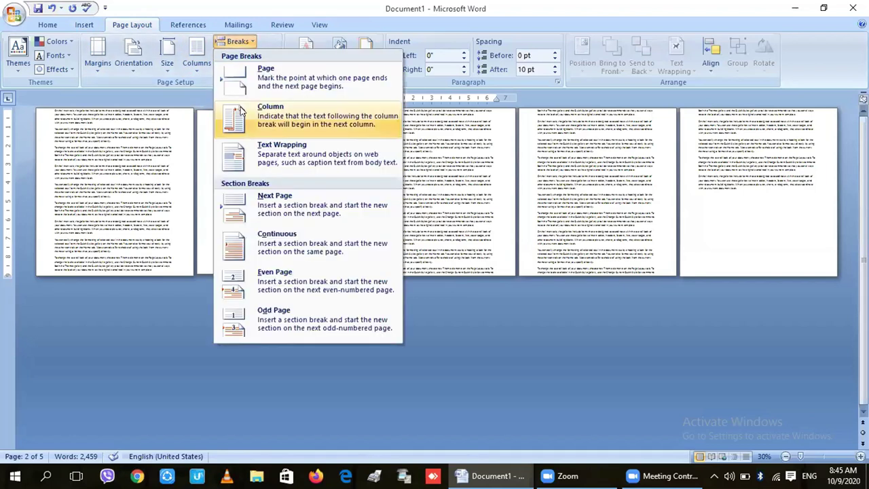
{"action": "left_click", "coordinate": [260, 198]}
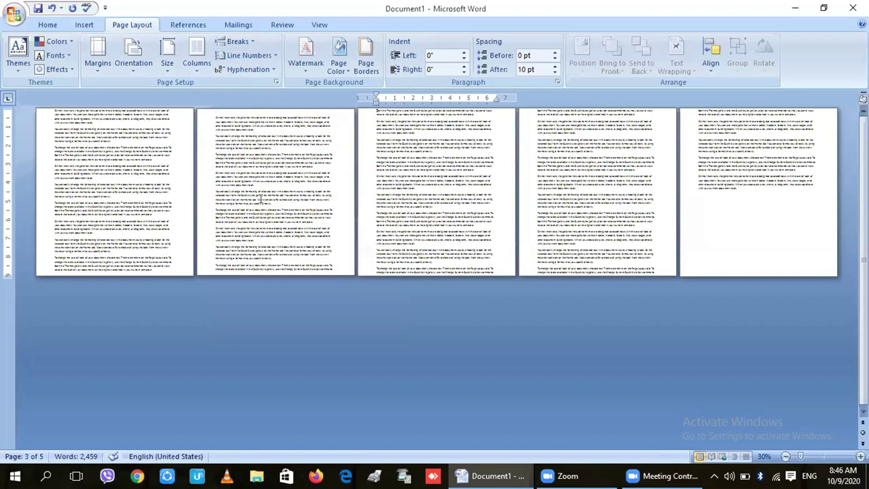
Add page numbers at the bottom of the page in the Plain Number 2 style and return to the document body.
{"action": "left_click", "coordinate": [84, 25]}
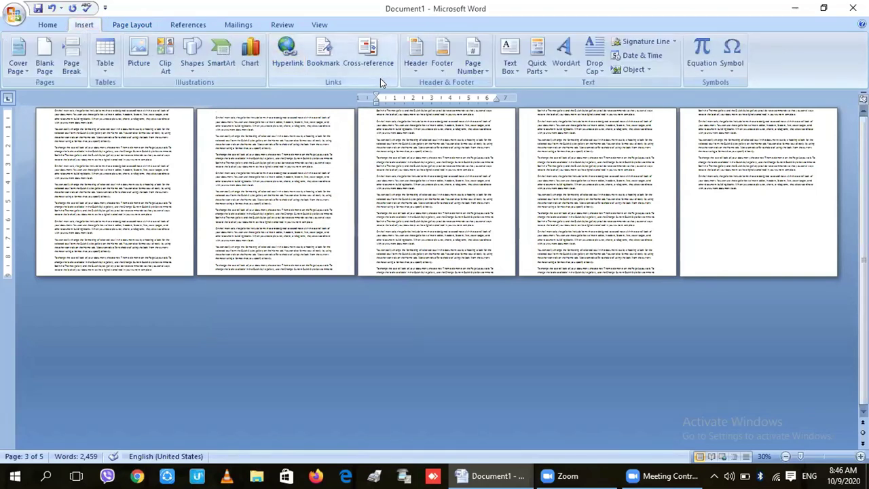
{"action": "left_click", "coordinate": [468, 65]}
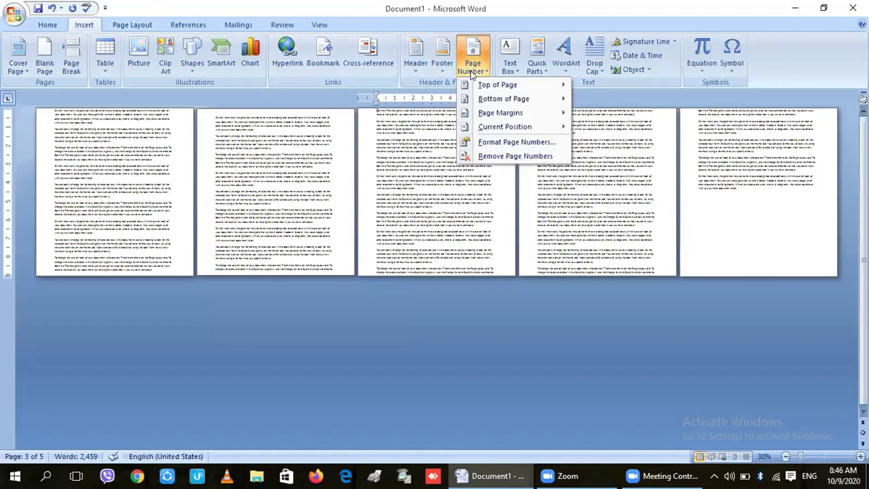
{"action": "mouse_move", "coordinate": [484, 87]}
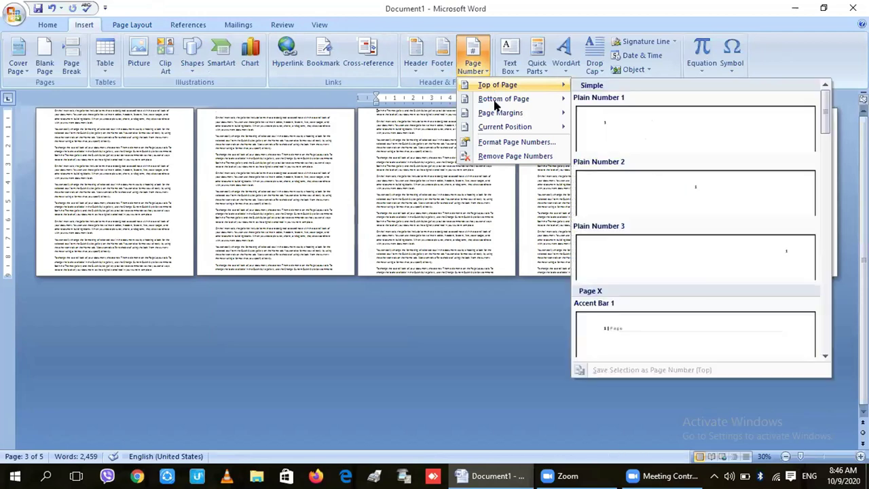
{"action": "mouse_move", "coordinate": [495, 103]}
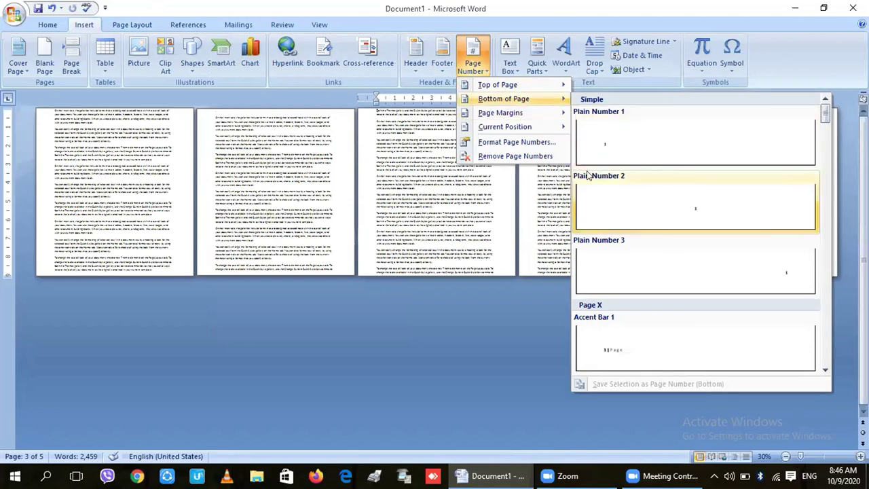
{"action": "left_click", "coordinate": [601, 188]}
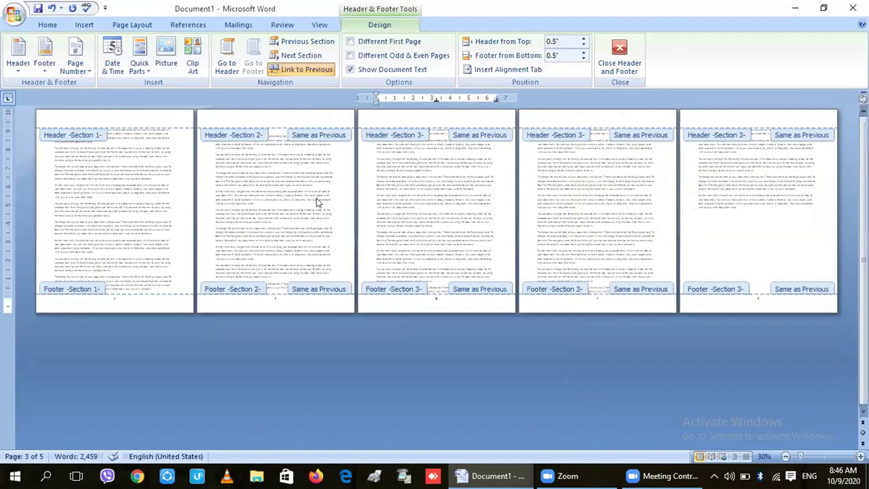
{"action": "double_click", "coordinate": [500, 261]}
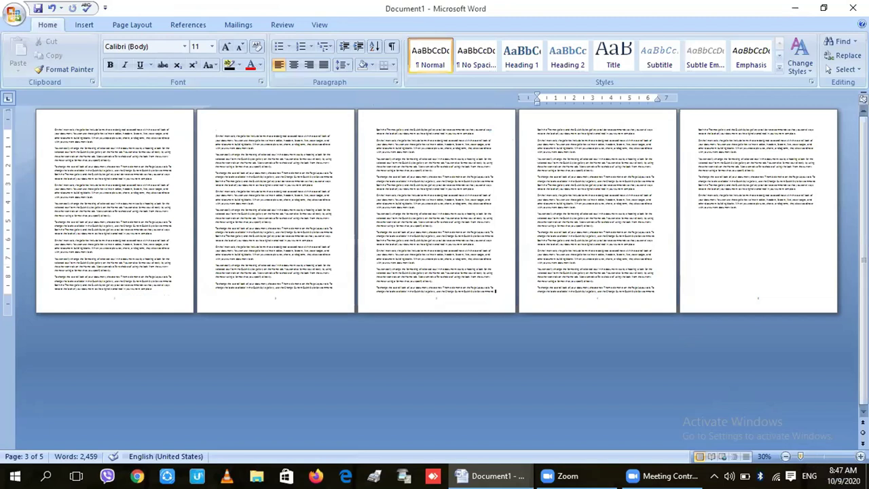
Open the section 3 footer on the third page and turn off Link to Previous for it.
{"action": "scroll", "coordinate": [491, 287], "scroll_direction": "up", "scroll_amount": 1}
{"action": "scroll", "coordinate": [491, 288], "scroll_direction": "up", "scroll_amount": 4}
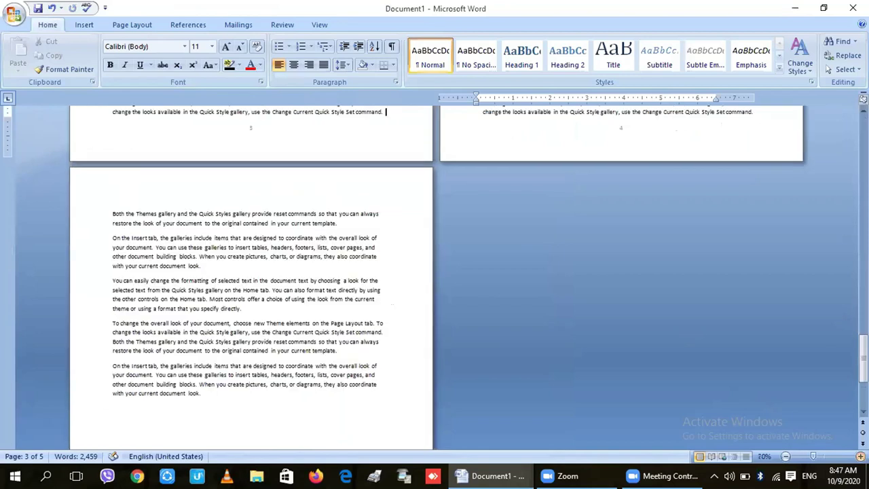
{"action": "scroll", "coordinate": [491, 288], "scroll_direction": "up", "scroll_amount": 4}
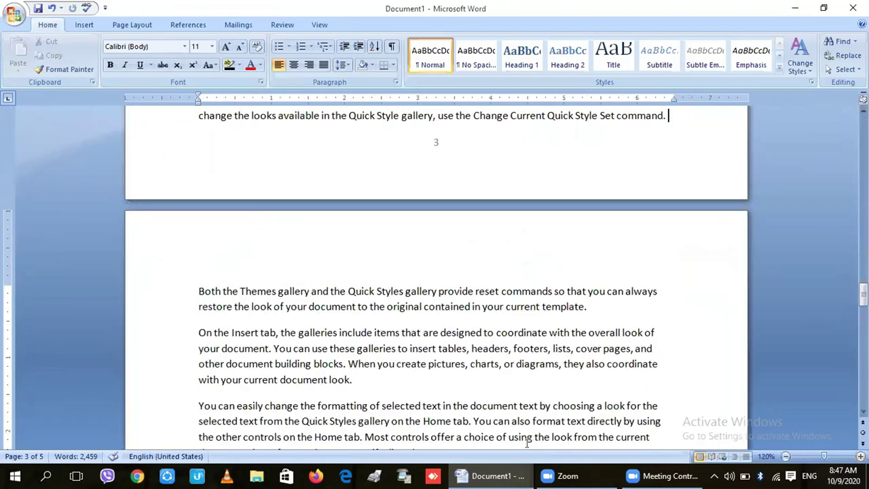
{"action": "double_click", "coordinate": [434, 143]}
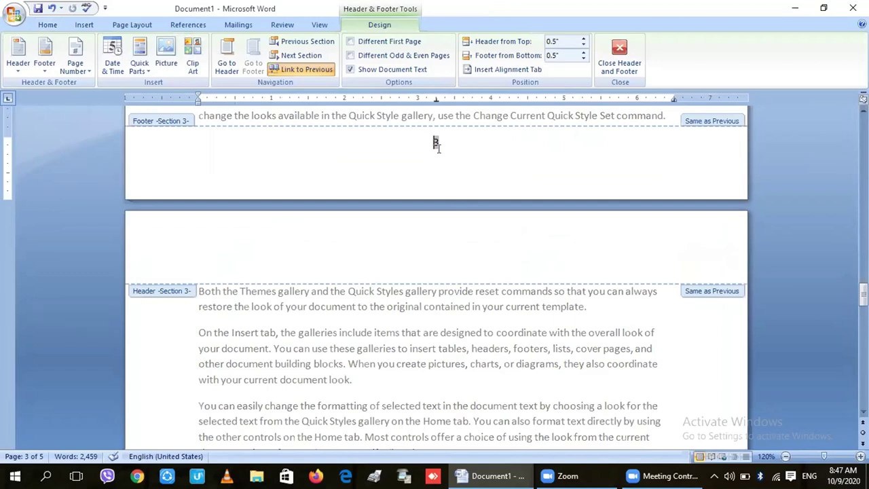
{"action": "double_click", "coordinate": [436, 143]}
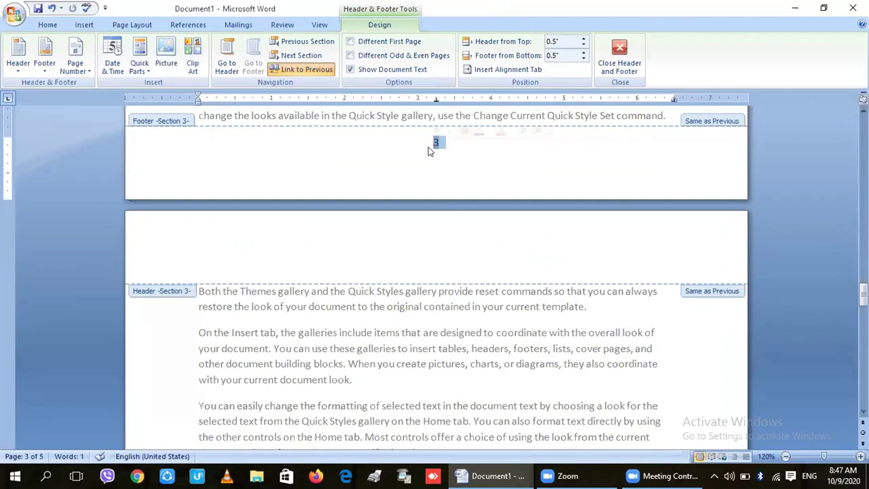
{"action": "left_click", "coordinate": [289, 71]}
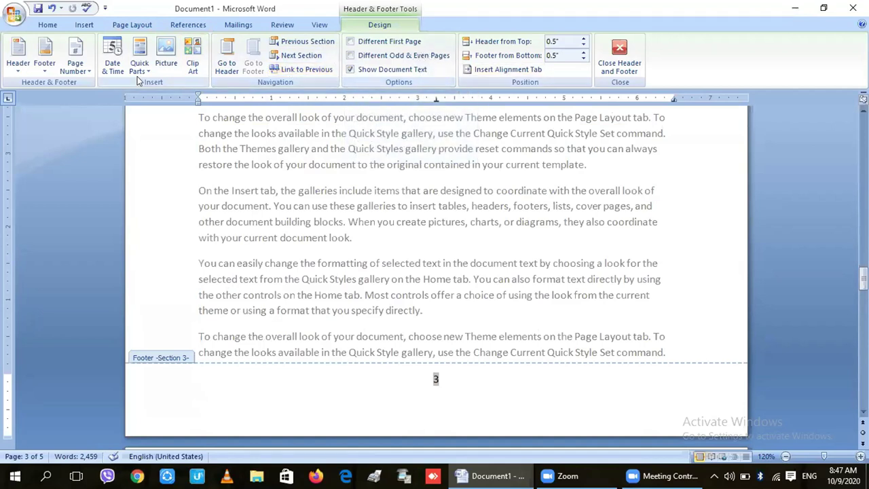
Format the page numbers of section 3 to start at 1 instead of continuing from the previous section.
{"action": "left_click", "coordinate": [82, 65]}
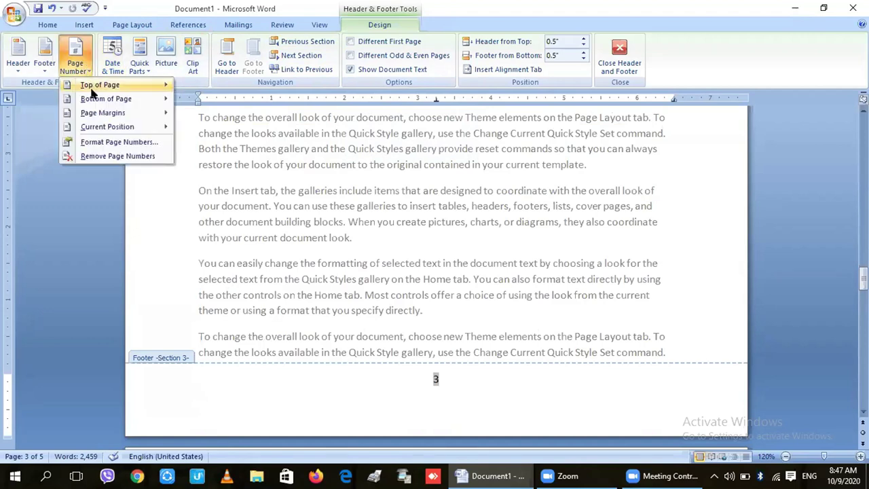
{"action": "left_click", "coordinate": [105, 142]}
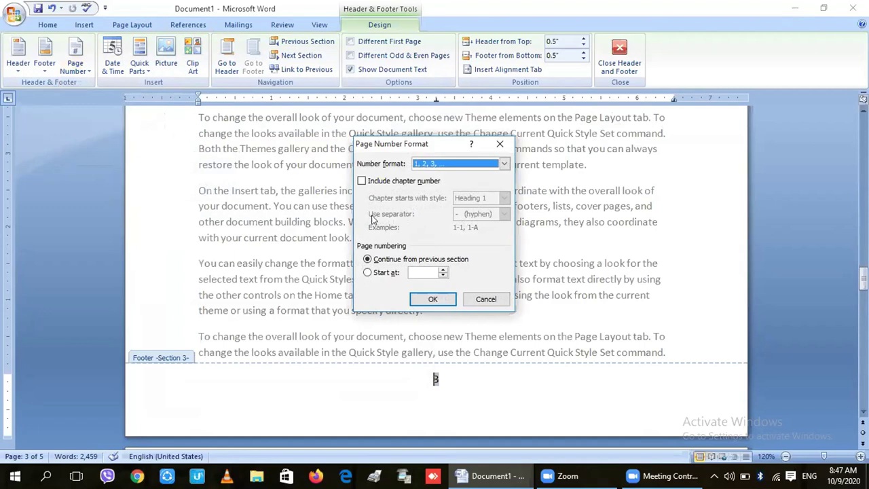
{"action": "left_click", "coordinate": [368, 273]}
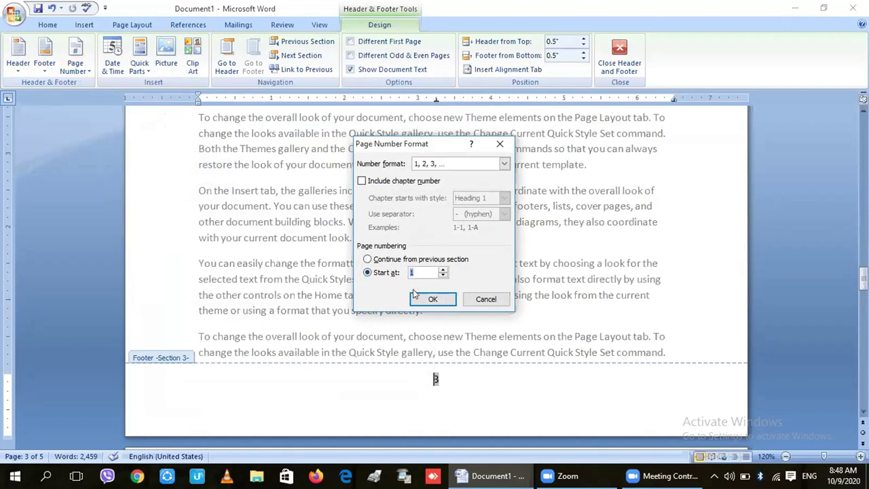
{"action": "left_click", "coordinate": [432, 301]}
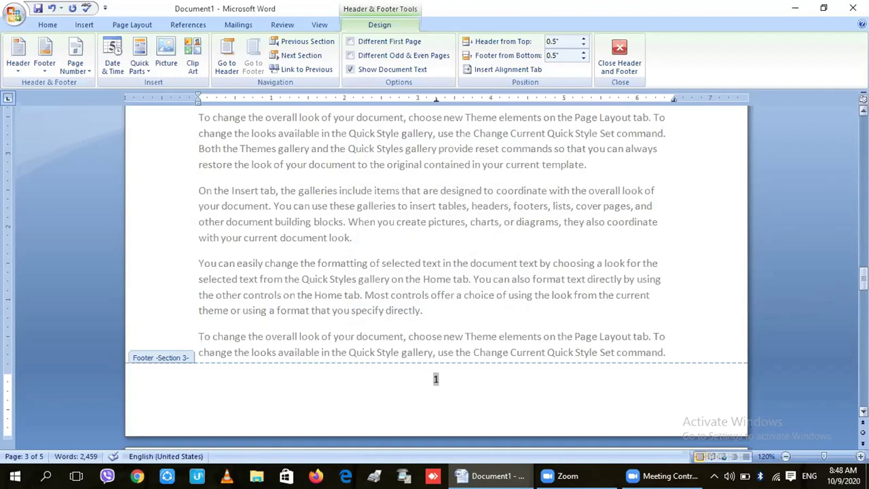
Unlink the section 2 footer from the previous section and delete its page number.
{"action": "left_click_drag", "start_coordinate": [863, 278], "coordinate": [812, 226]}
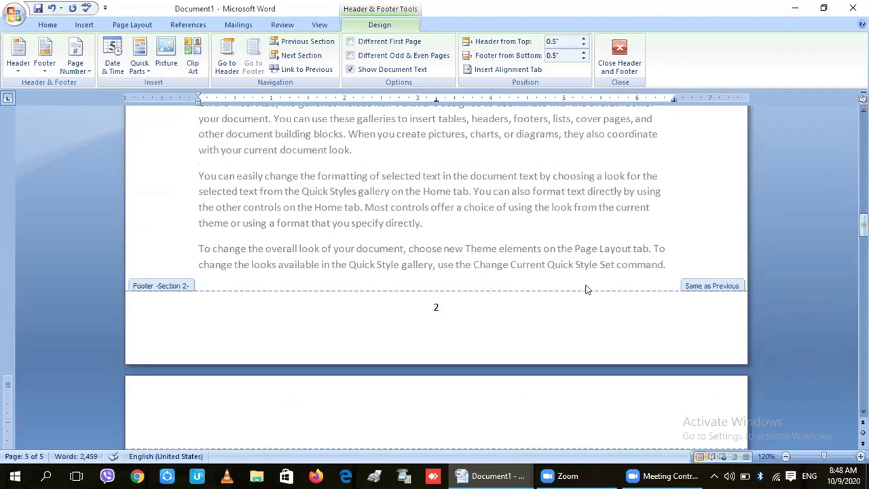
{"action": "left_click", "coordinate": [437, 306]}
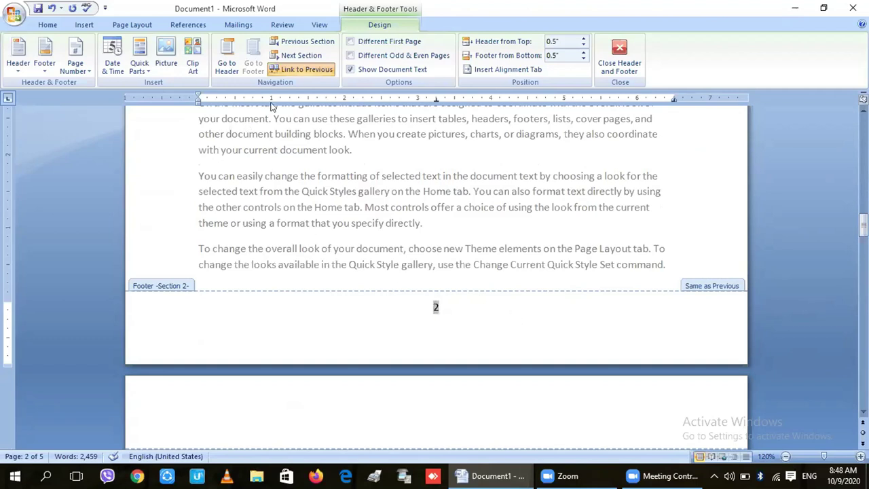
{"action": "left_click", "coordinate": [290, 69]}
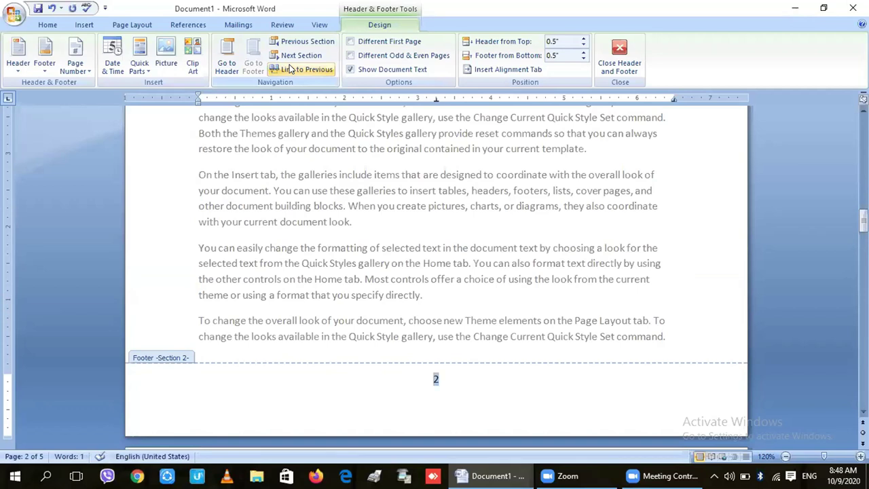
{"action": "key", "text": "Delete"}
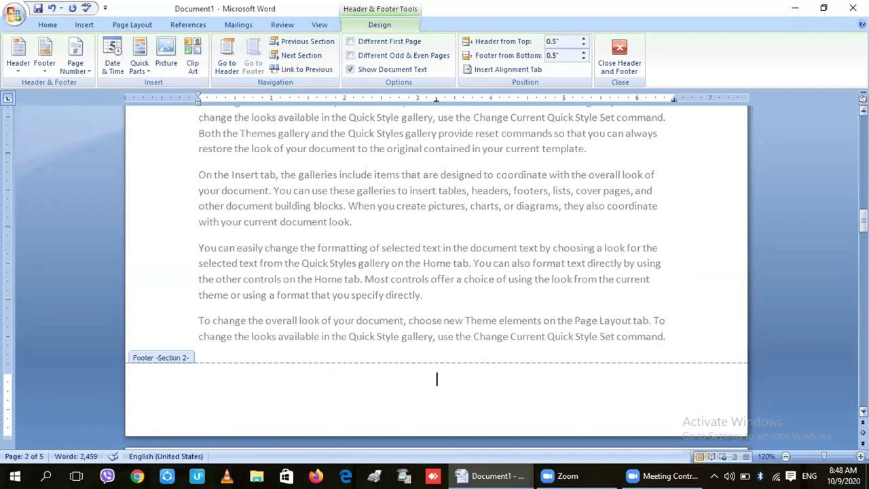
Delete the page number from the section 1 footer on the first page.
{"action": "left_click_drag", "start_coordinate": [863, 222], "coordinate": [863, 177]}
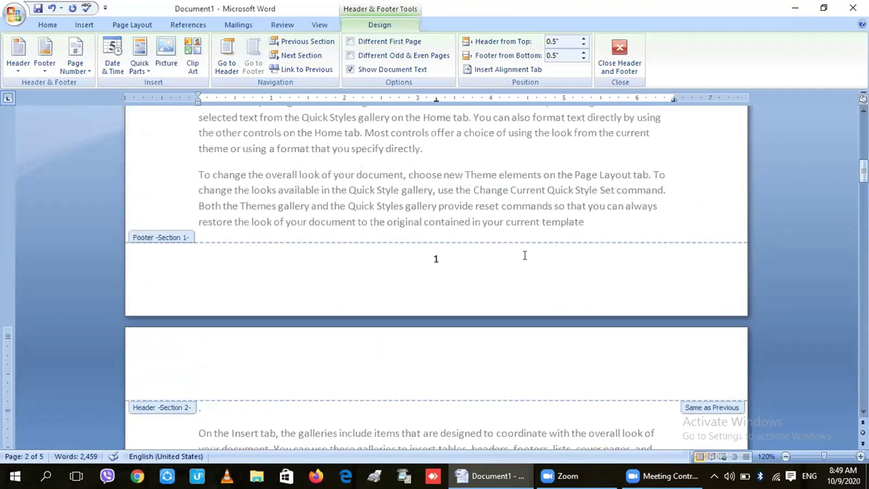
{"action": "left_click", "coordinate": [434, 259]}
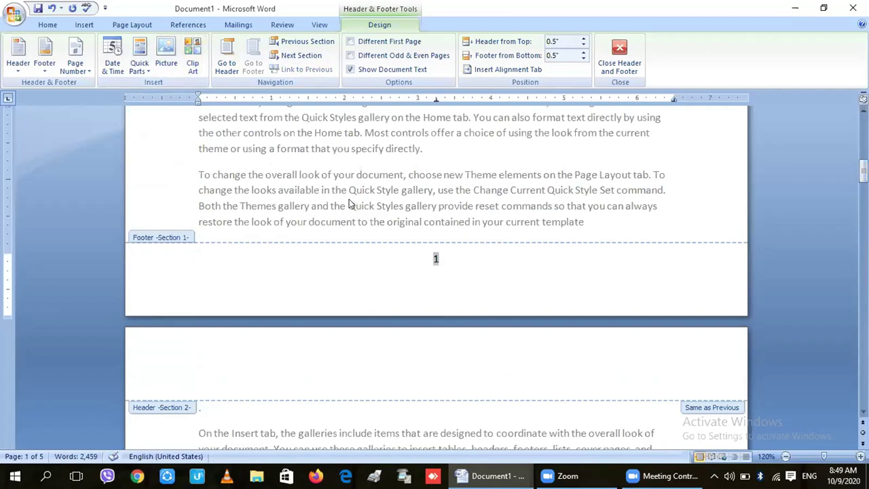
{"action": "key", "text": "BackSpace"}
{"action": "key", "text": "BackSpace"}
Check the footers of sections 1 to 3 through to the last page for the page numbering.
{"action": "left_click", "coordinate": [301, 55]}
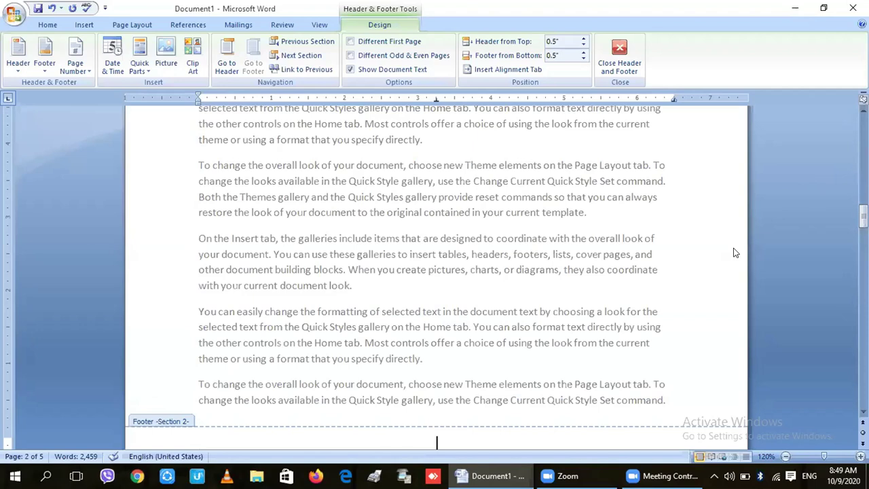
{"action": "scroll", "coordinate": [734, 252], "scroll_direction": "down", "scroll_amount": 1}
{"action": "key", "text": "ctrl+Page_Down"}
{"action": "key", "text": "ctrl+Page_Down"}
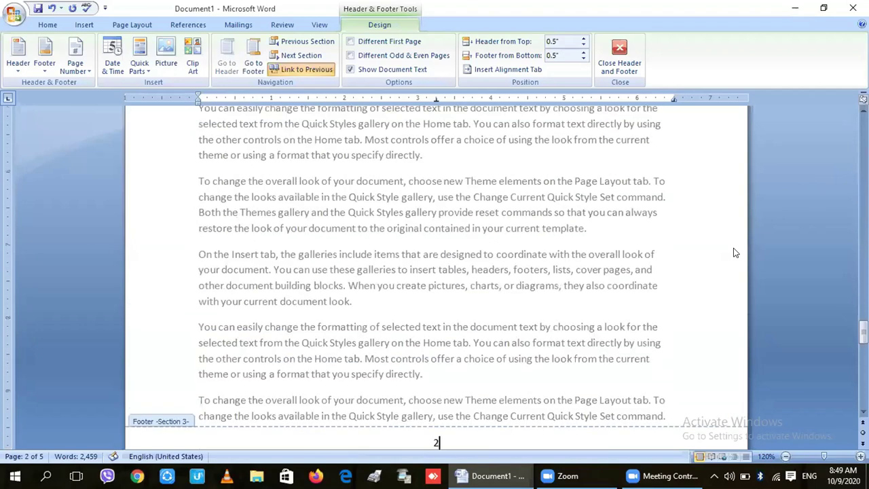
{"action": "key", "text": "Up"}
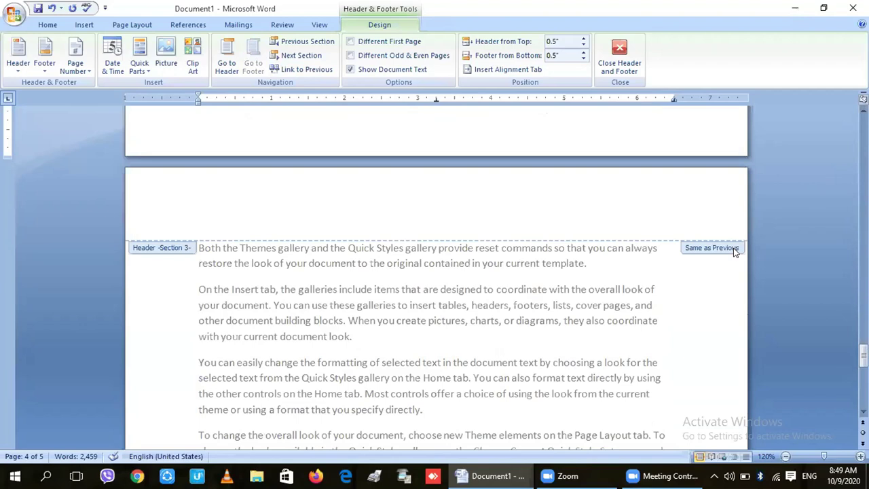
{"action": "left_click_drag", "start_coordinate": [864, 355], "coordinate": [863, 385]}
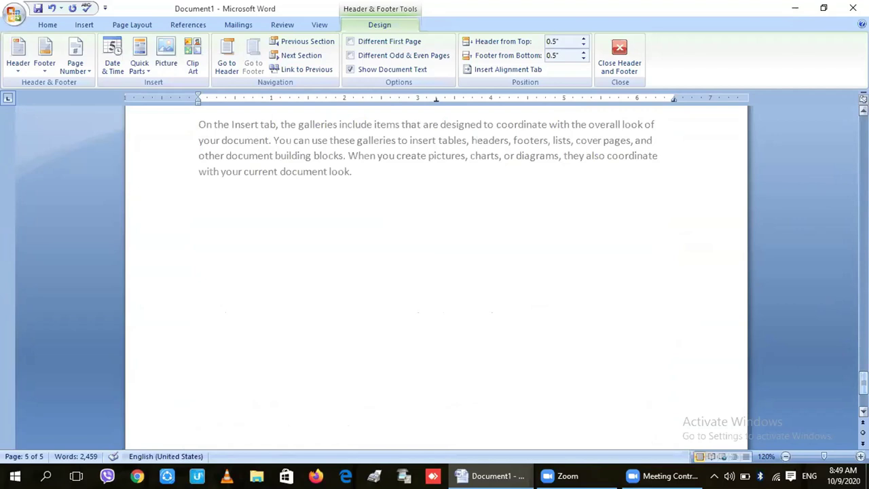
{"action": "left_click_drag", "start_coordinate": [863, 385], "coordinate": [863, 375]}
{"action": "left_click_drag", "start_coordinate": [863, 133], "coordinate": [863, 392]}
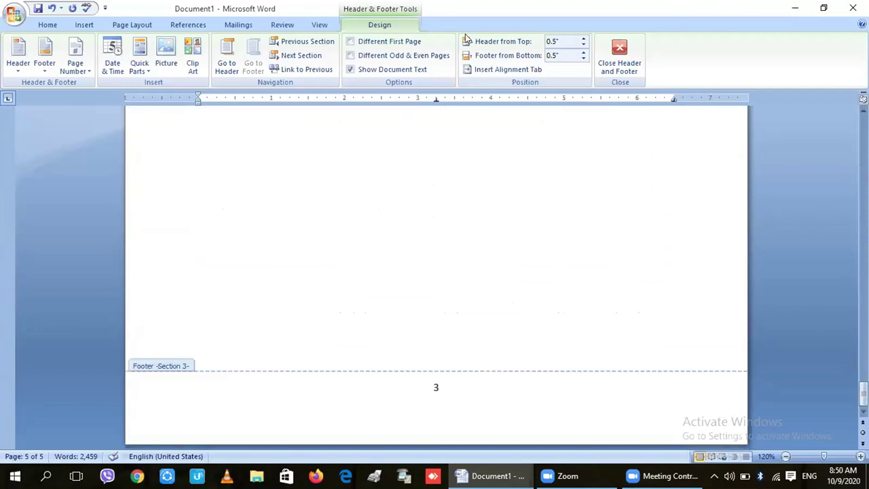